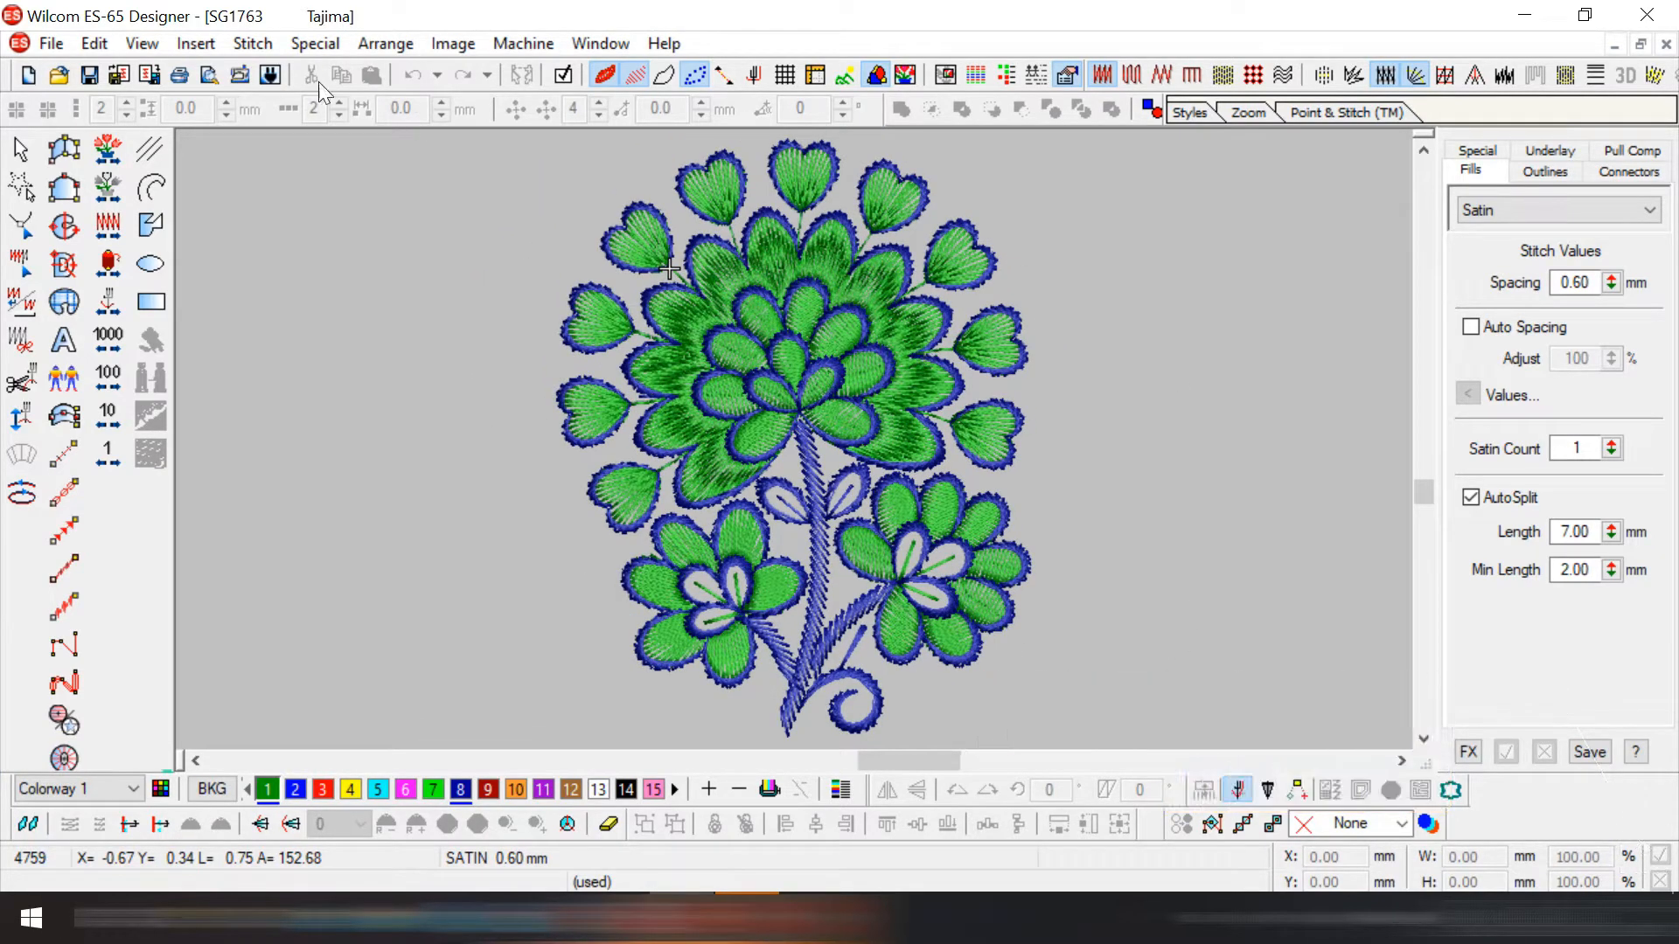
- View the design by colour, showing only the Dark Green stitches
left_click(161, 45)
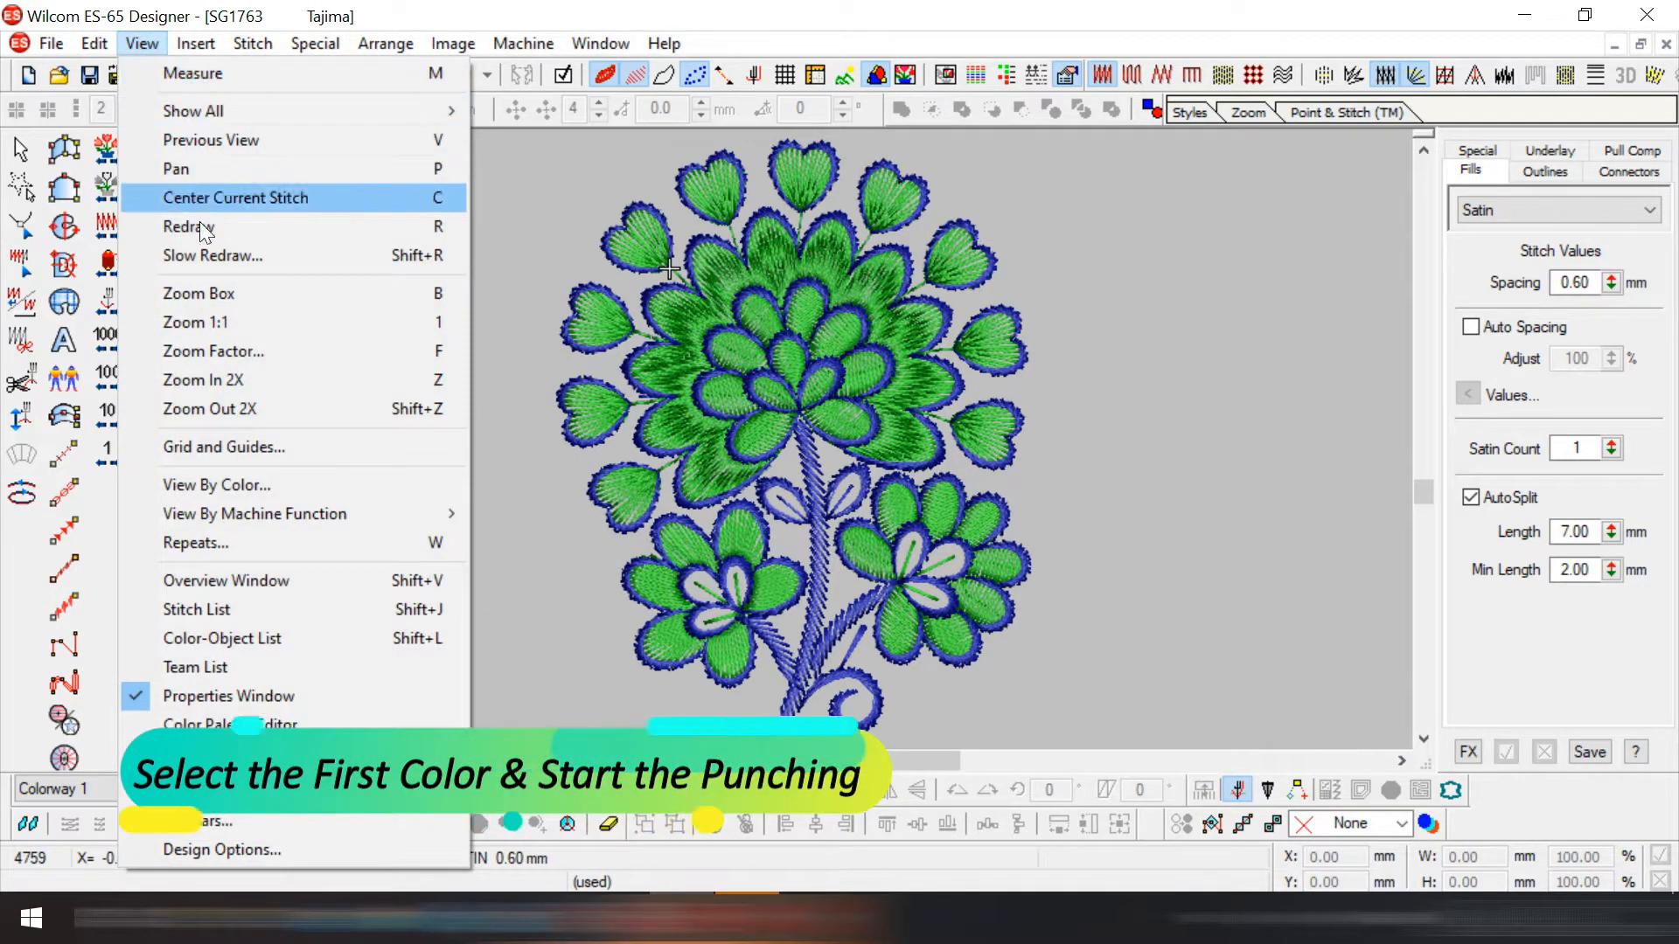
left_click(263, 490)
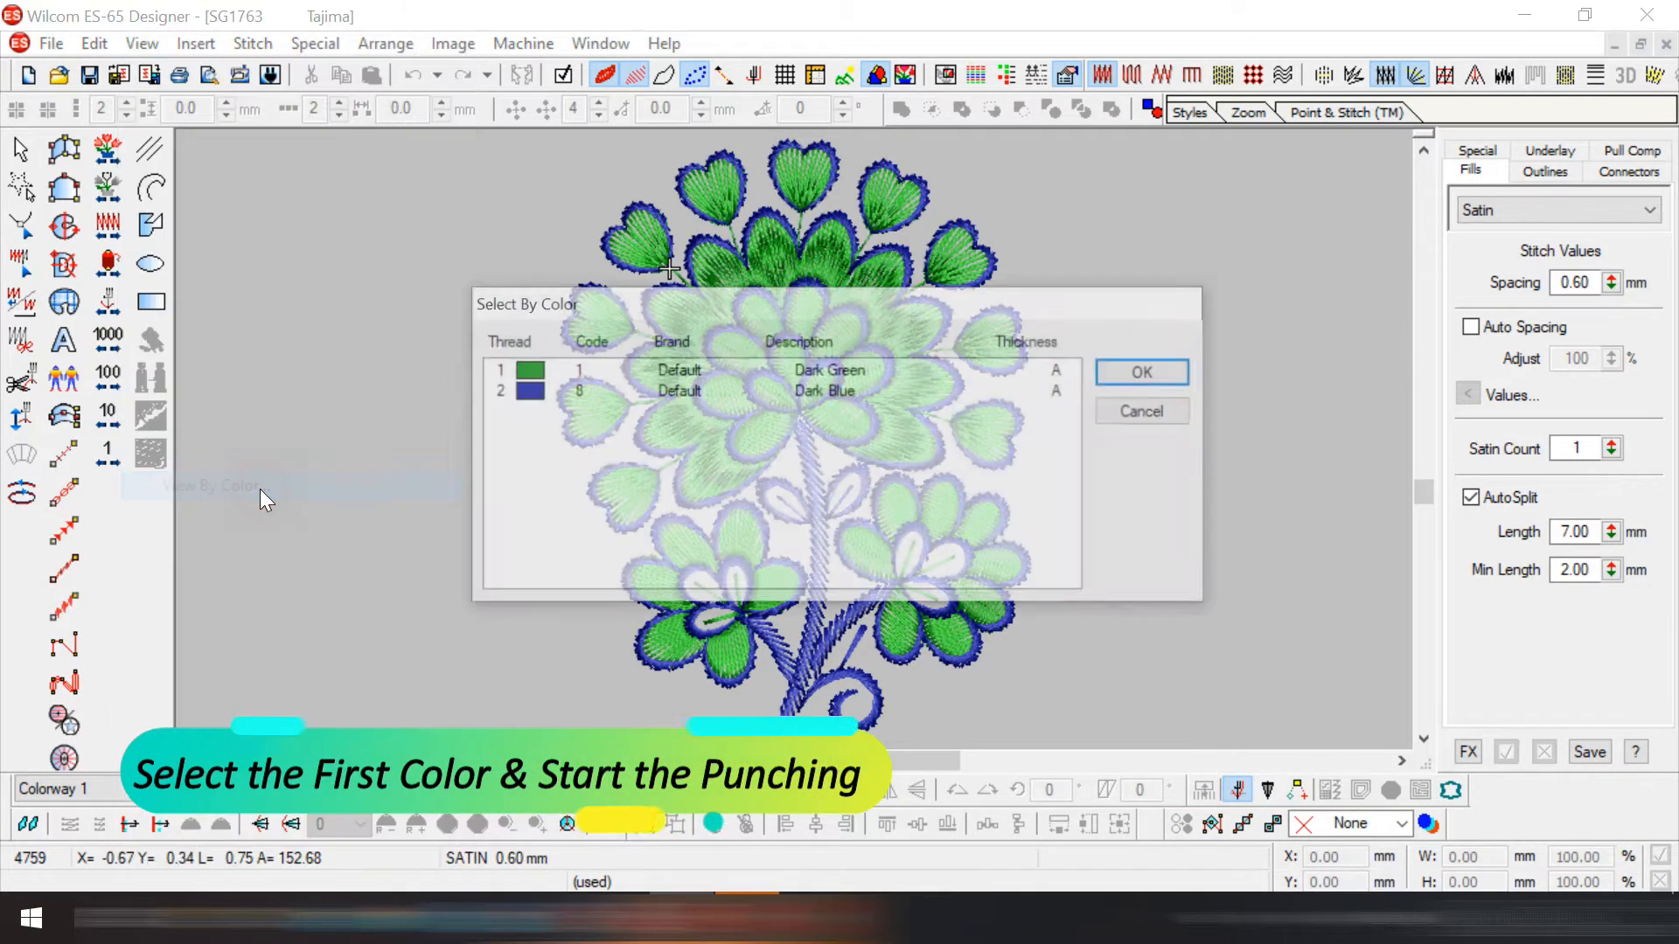
left_click(518, 375)
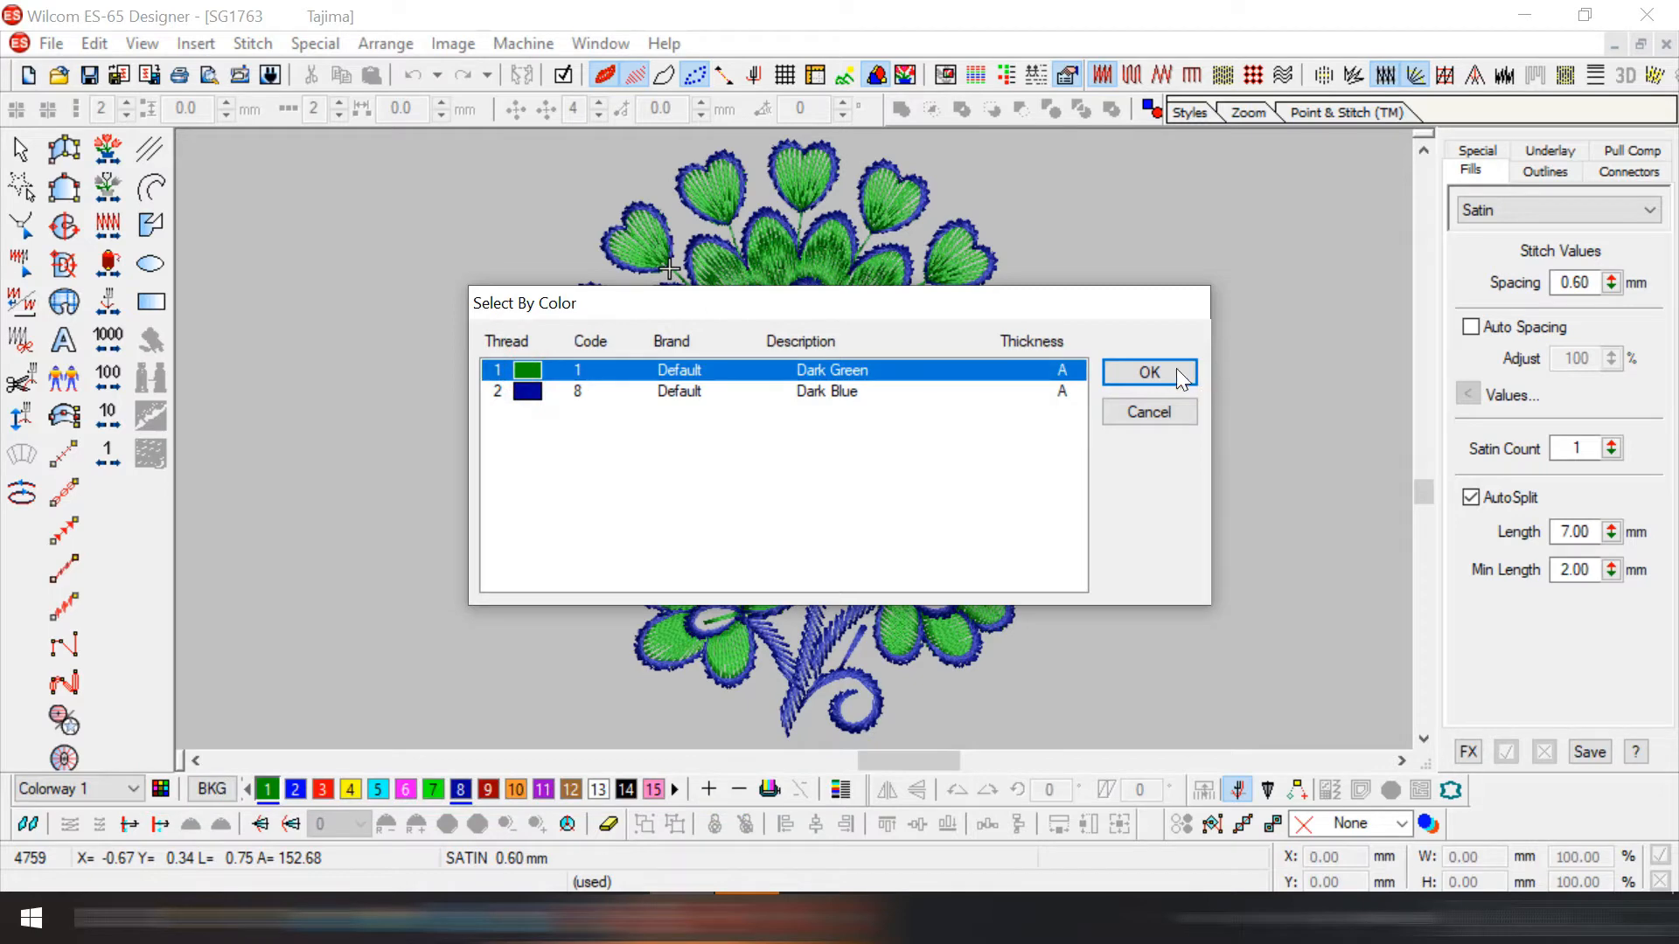
left_click(1149, 375)
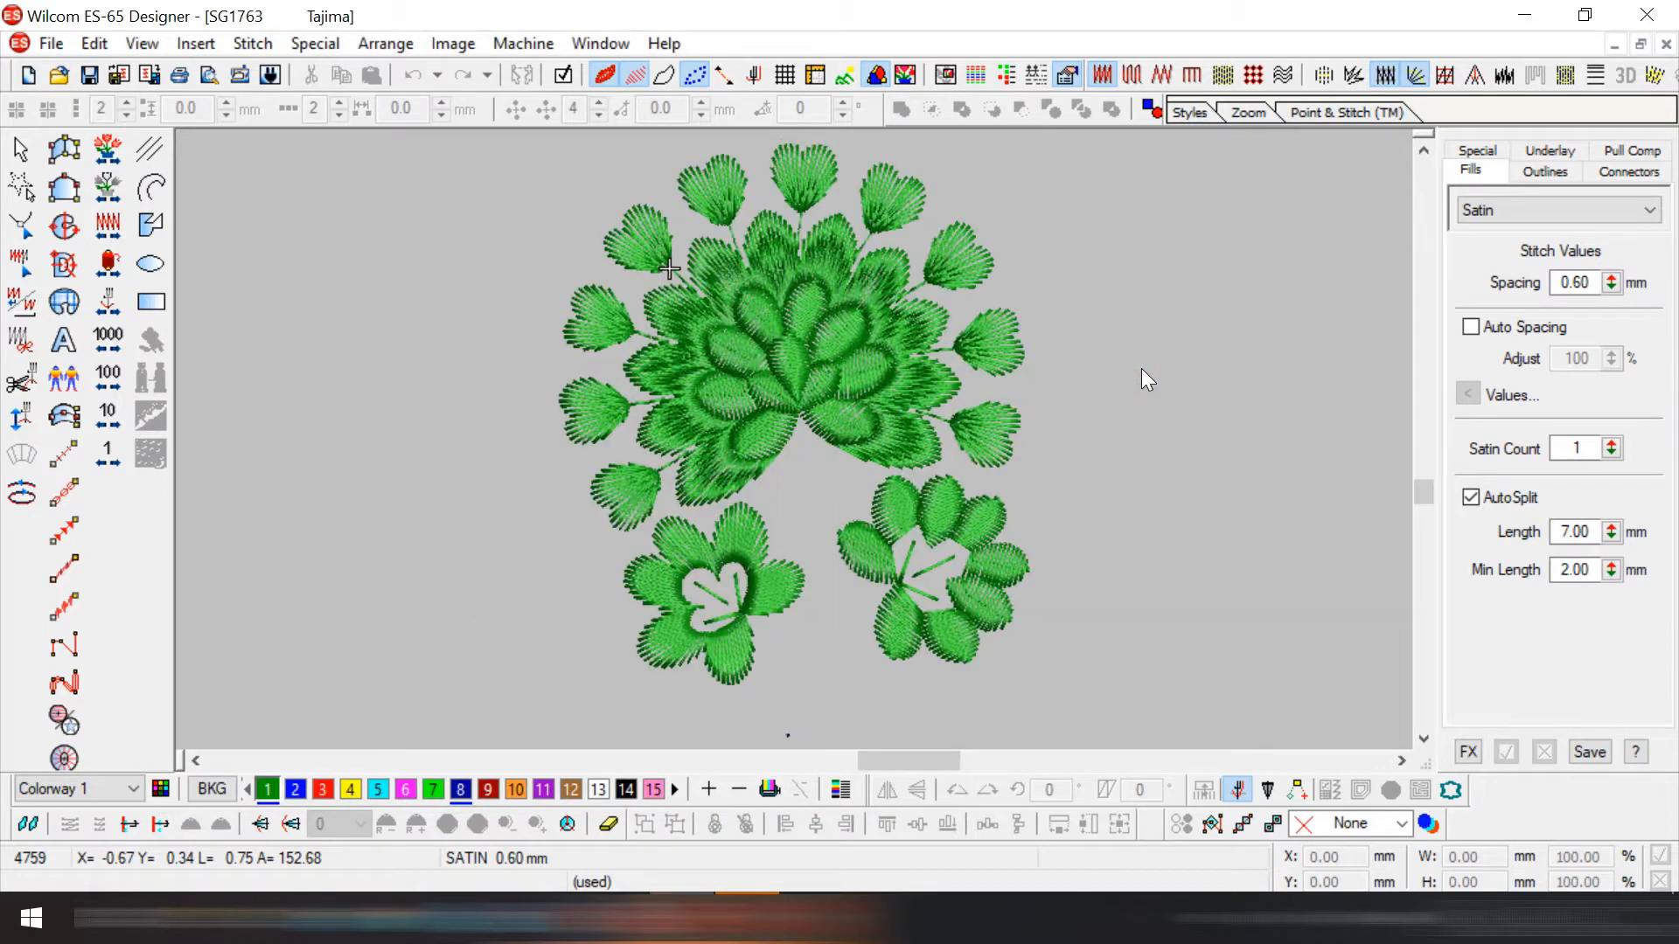
- Activate the Run tool and set its outline stitch length to 6 mm
left_click(604, 75)
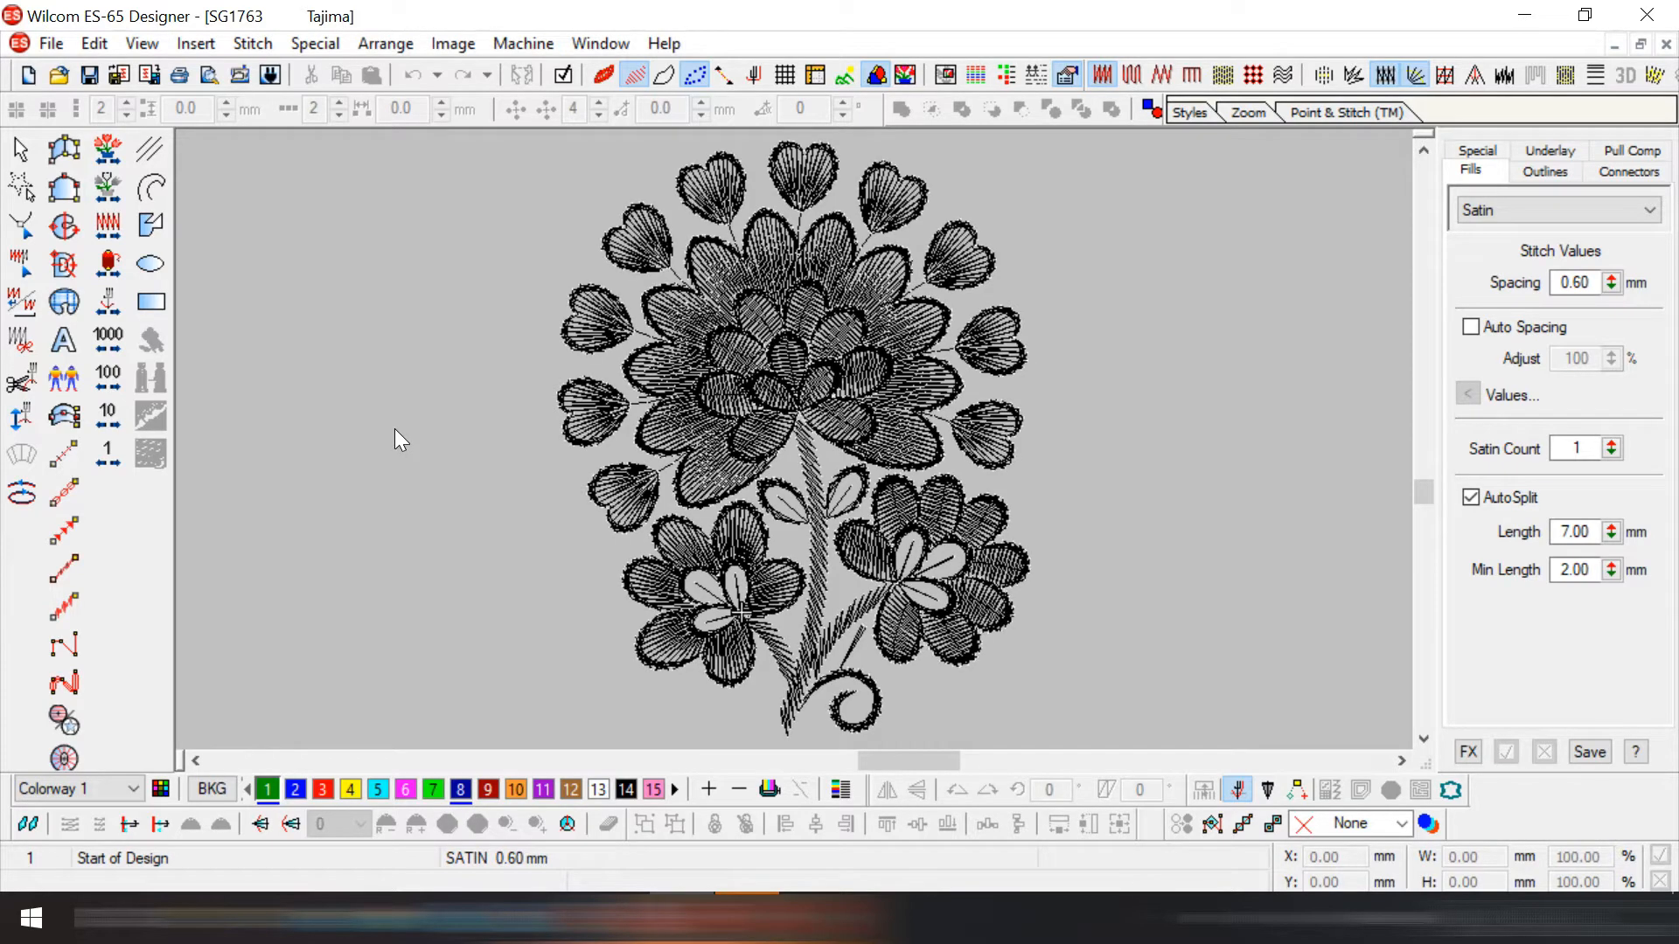
key("t")
left_click(64, 454)
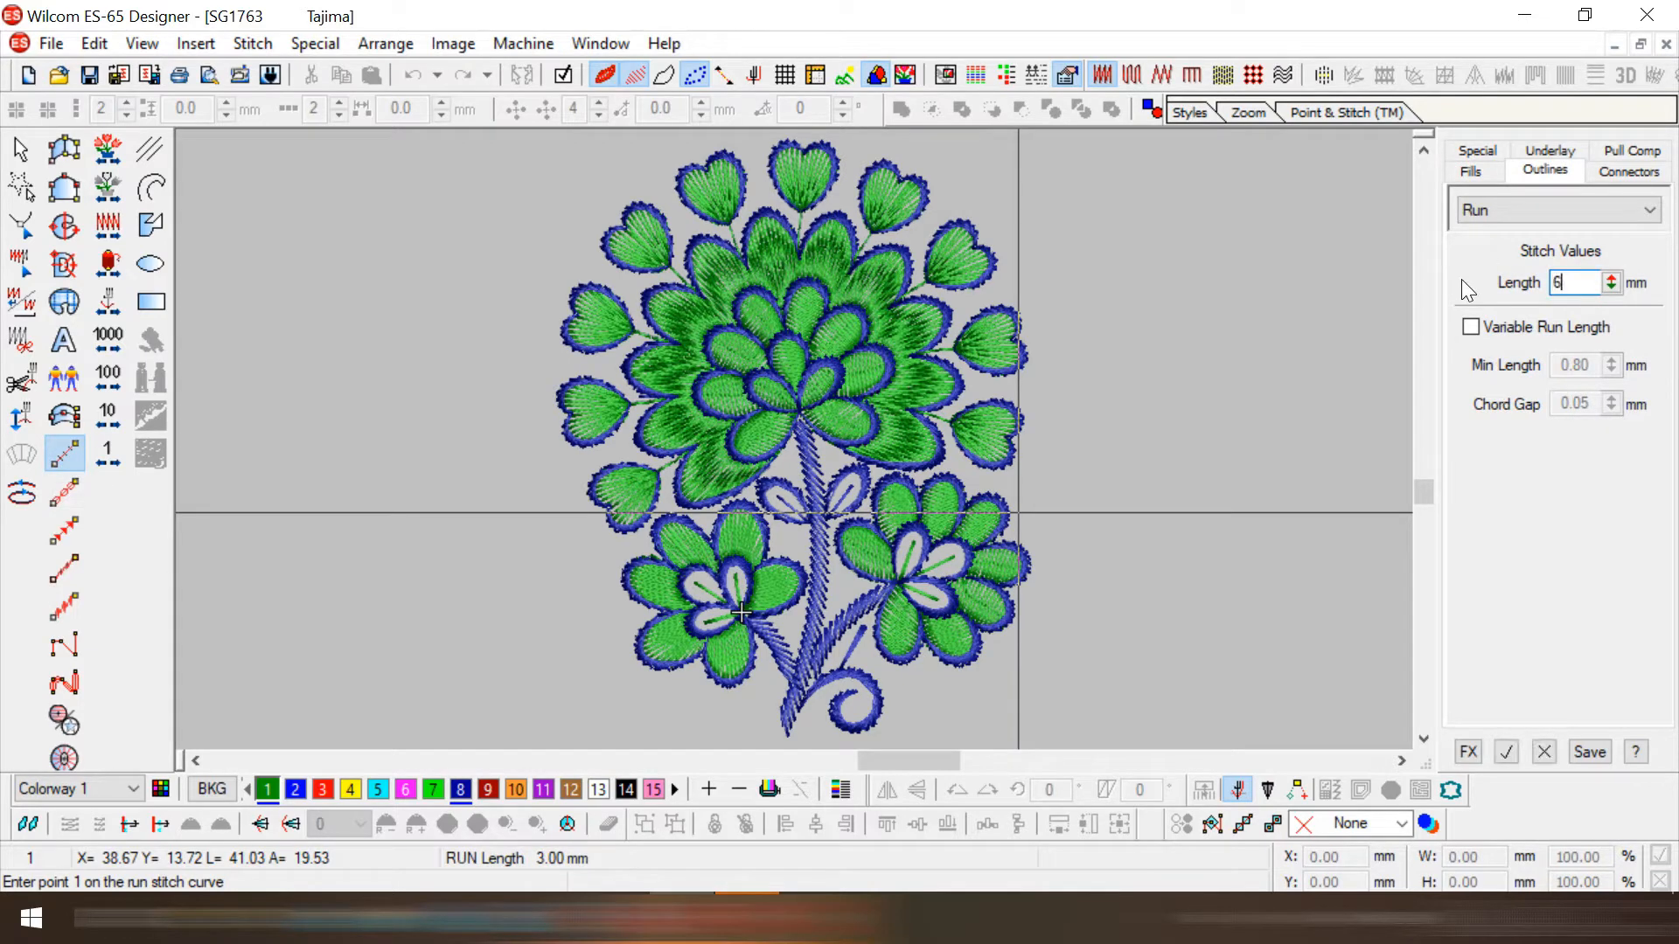
key("Escape")
- Digitize a connecting run from the stem's base along the left branch to the left flower's centre and back to the junction
key("b")
left_click_drag(714, 596, 876, 655)
left_click_drag(836, 457, 832, 455)
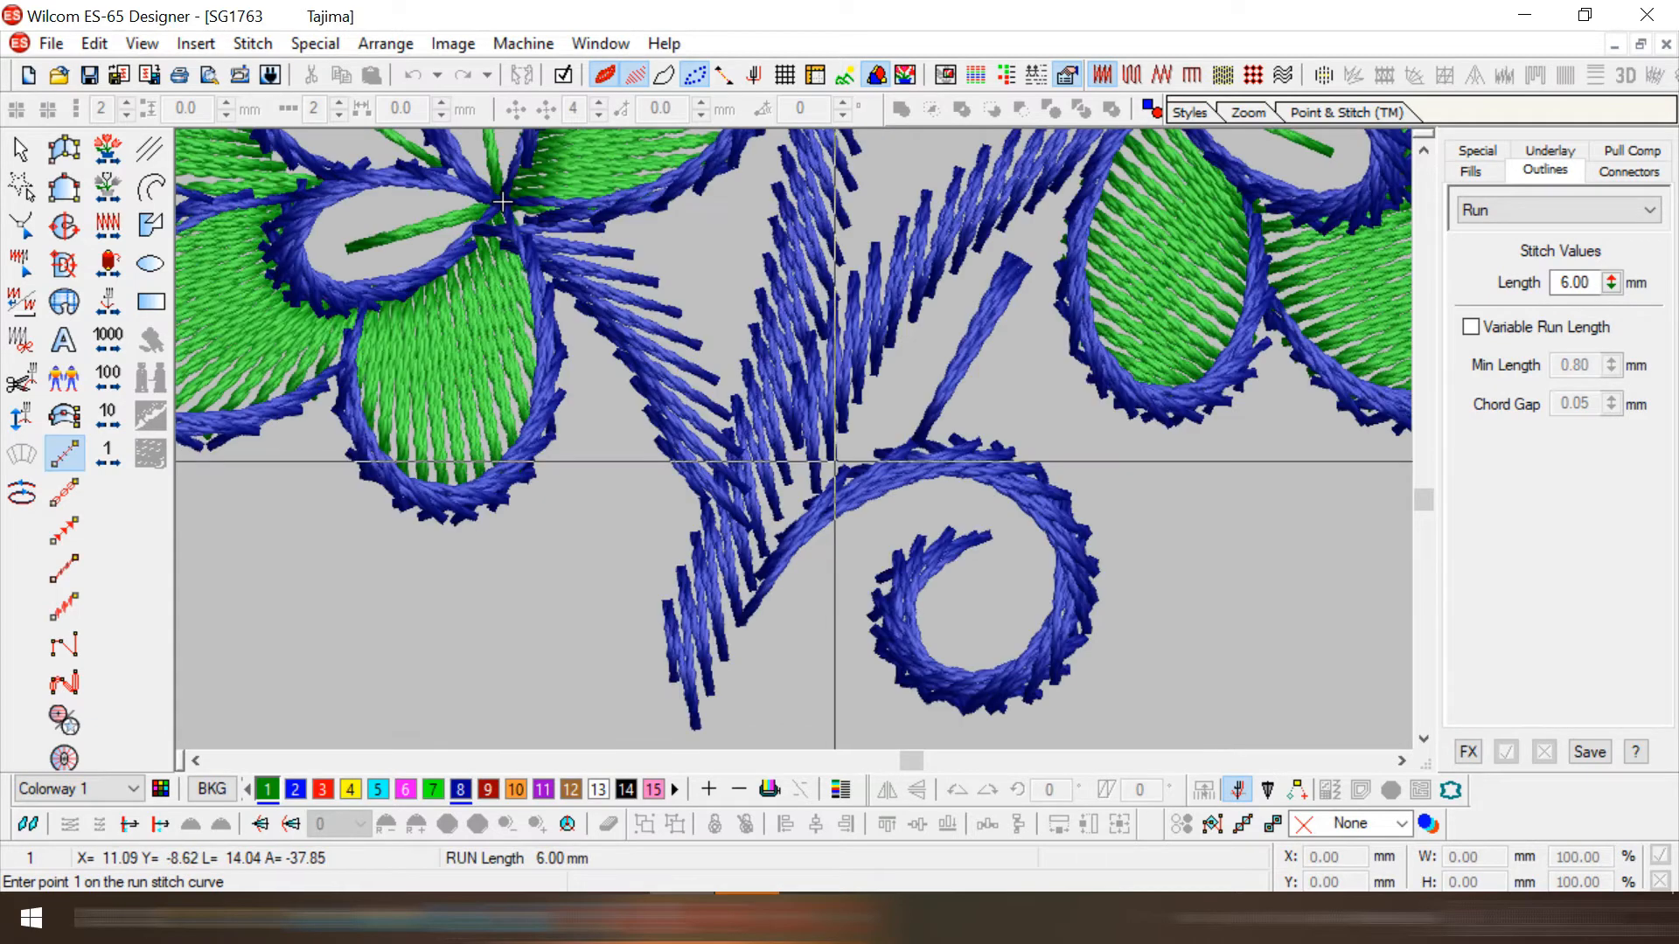
key("t")
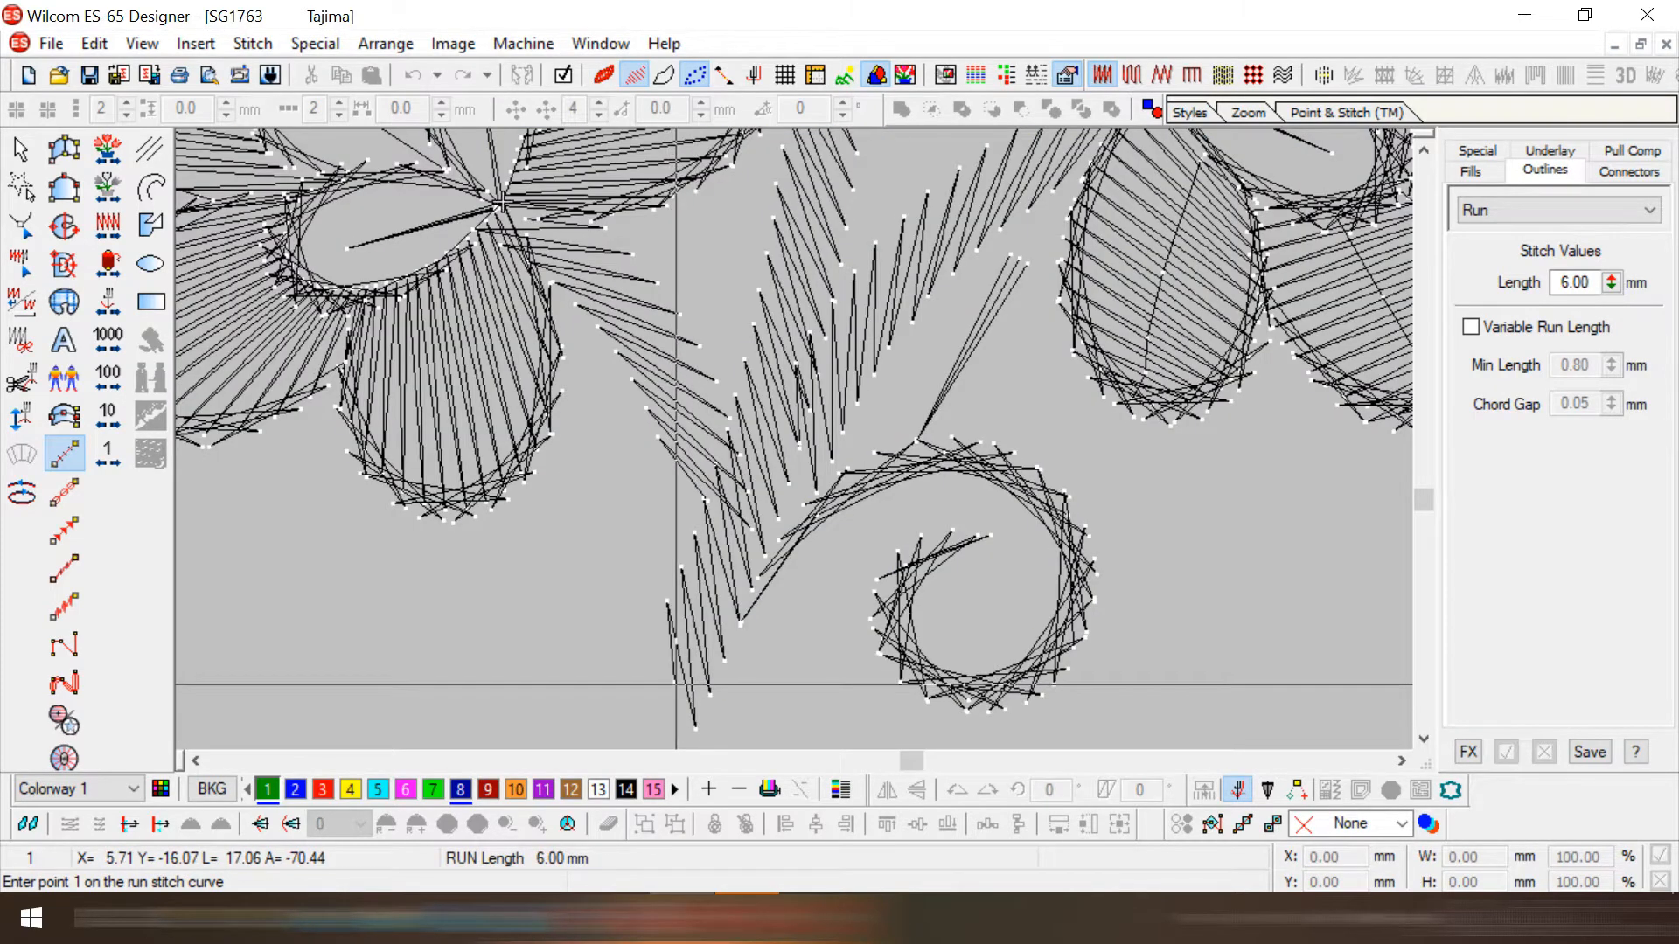
left_click(676, 685)
left_click(712, 612)
left_click(737, 522)
scroll(737, 522, "up", 1)
left_click(650, 503)
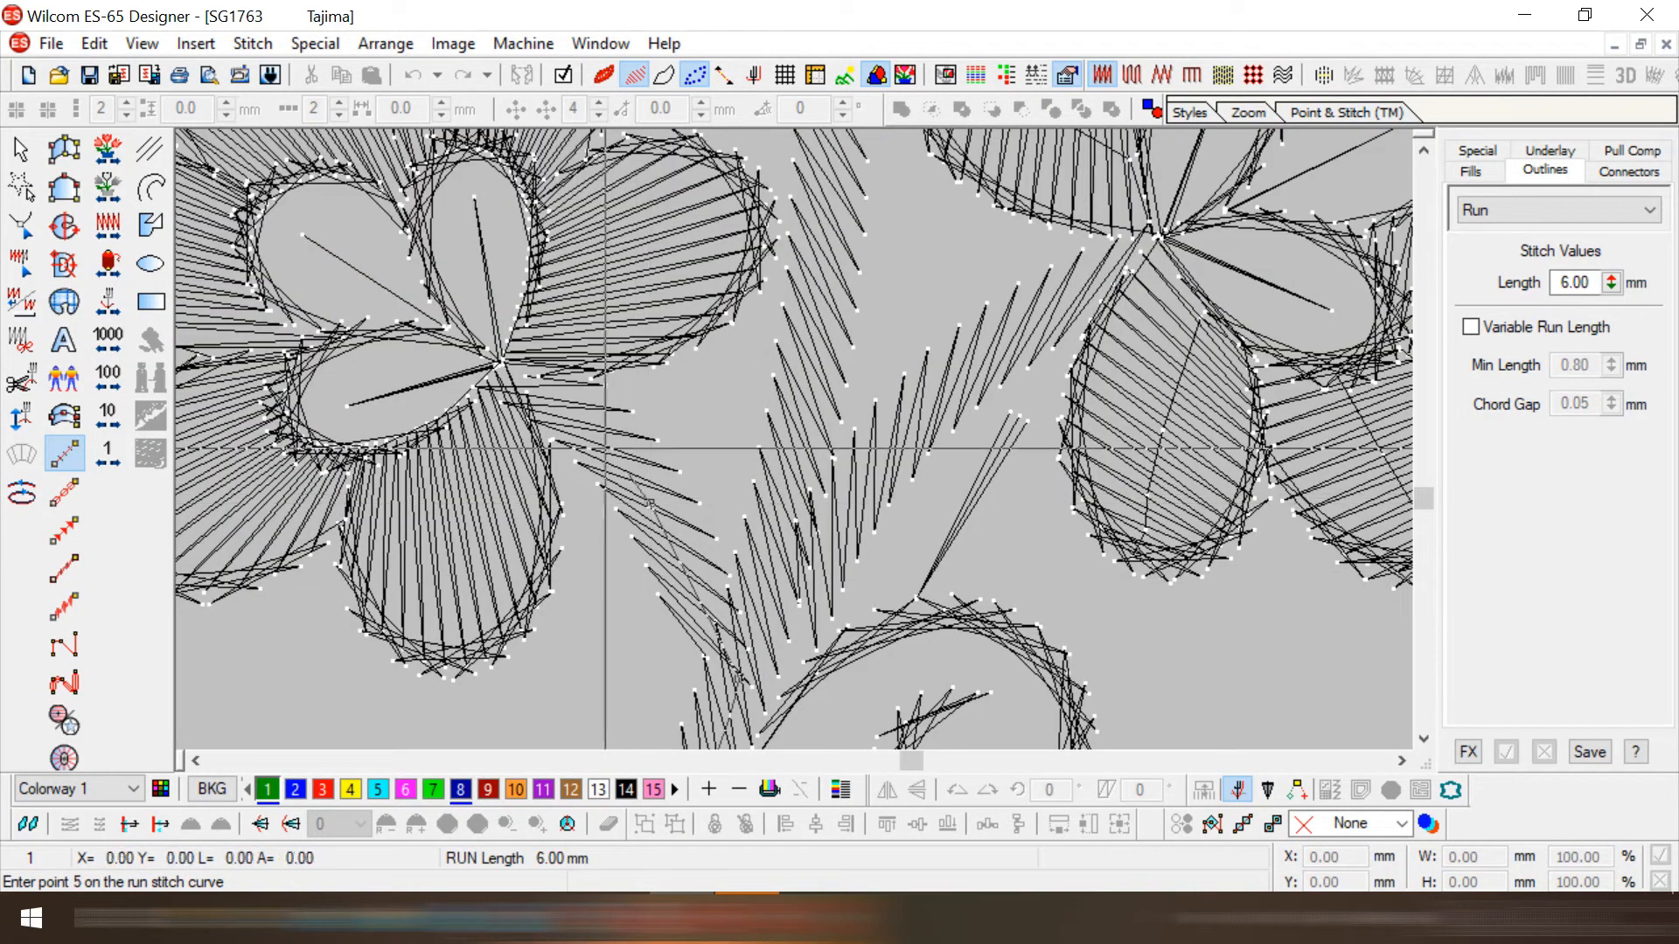
left_click(500, 362)
left_click(650, 504)
left_click(738, 678)
- Continue the run along the right branch to the right flower's centre and back to the main stem
left_click(799, 543)
left_click(935, 400)
left_click(1159, 236)
left_click(935, 400)
left_click(775, 588)
- Extend the run up the main stem to the base of the large flower
scroll(842, 306, "up", 1)
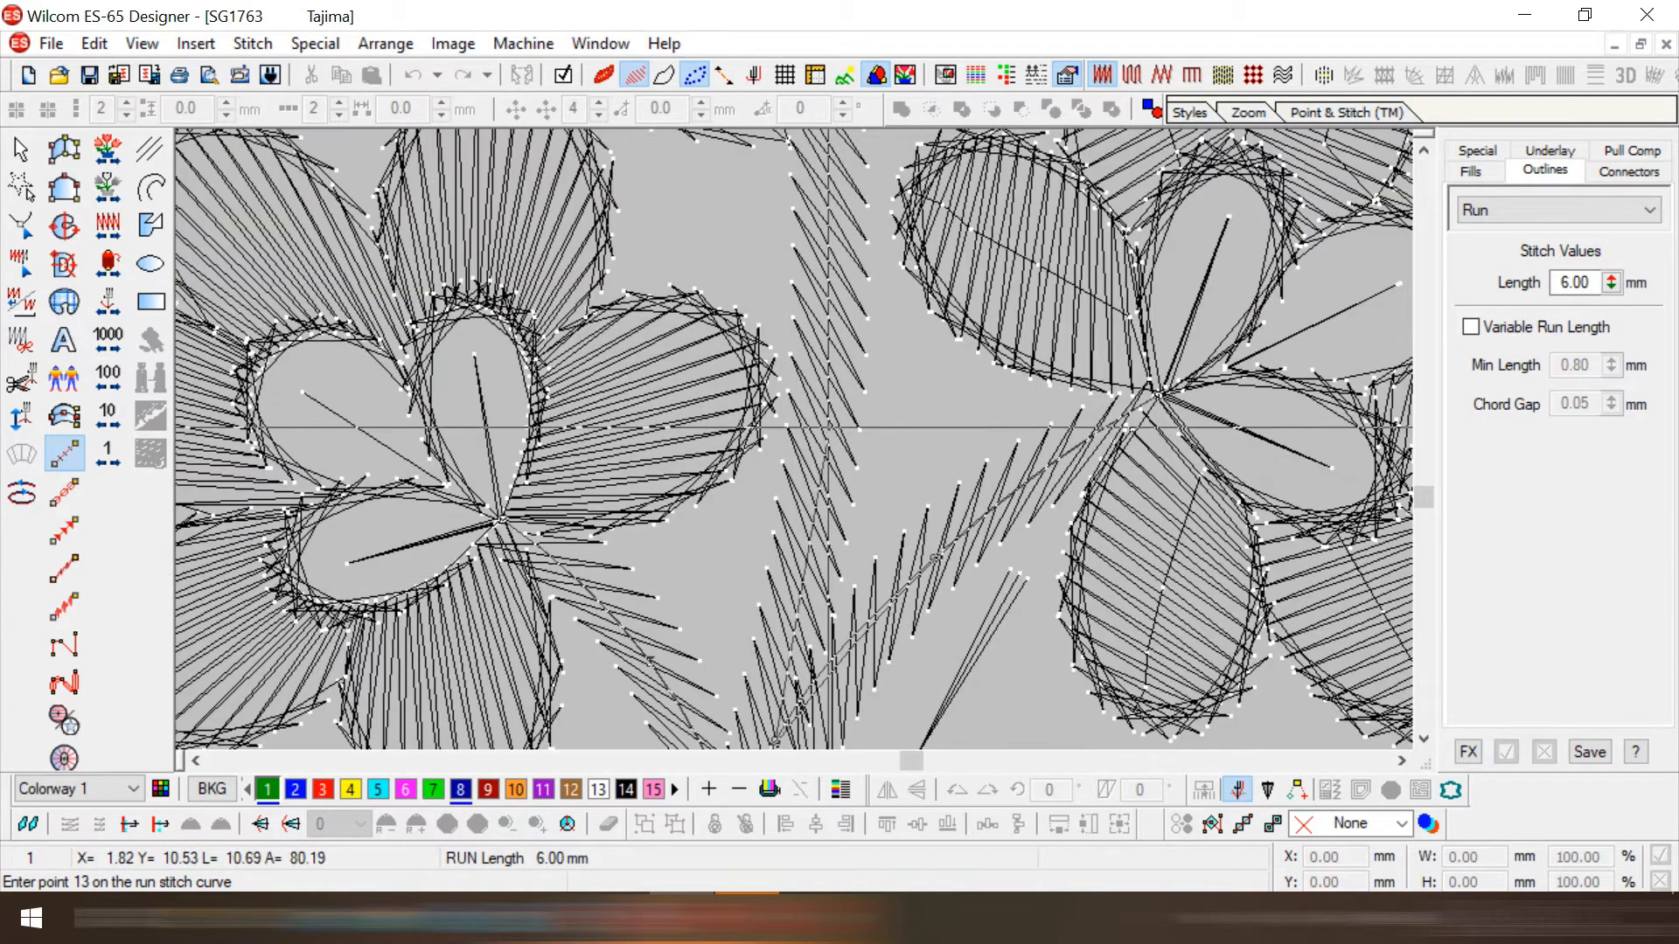
left_click(824, 450)
scroll(817, 525, "up", 4)
left_click(742, 301)
key("shift+z")
key("shift+z")
- Continue the run through the large flower's left petals towards the outer petals, replacing one misplaced point
key("b")
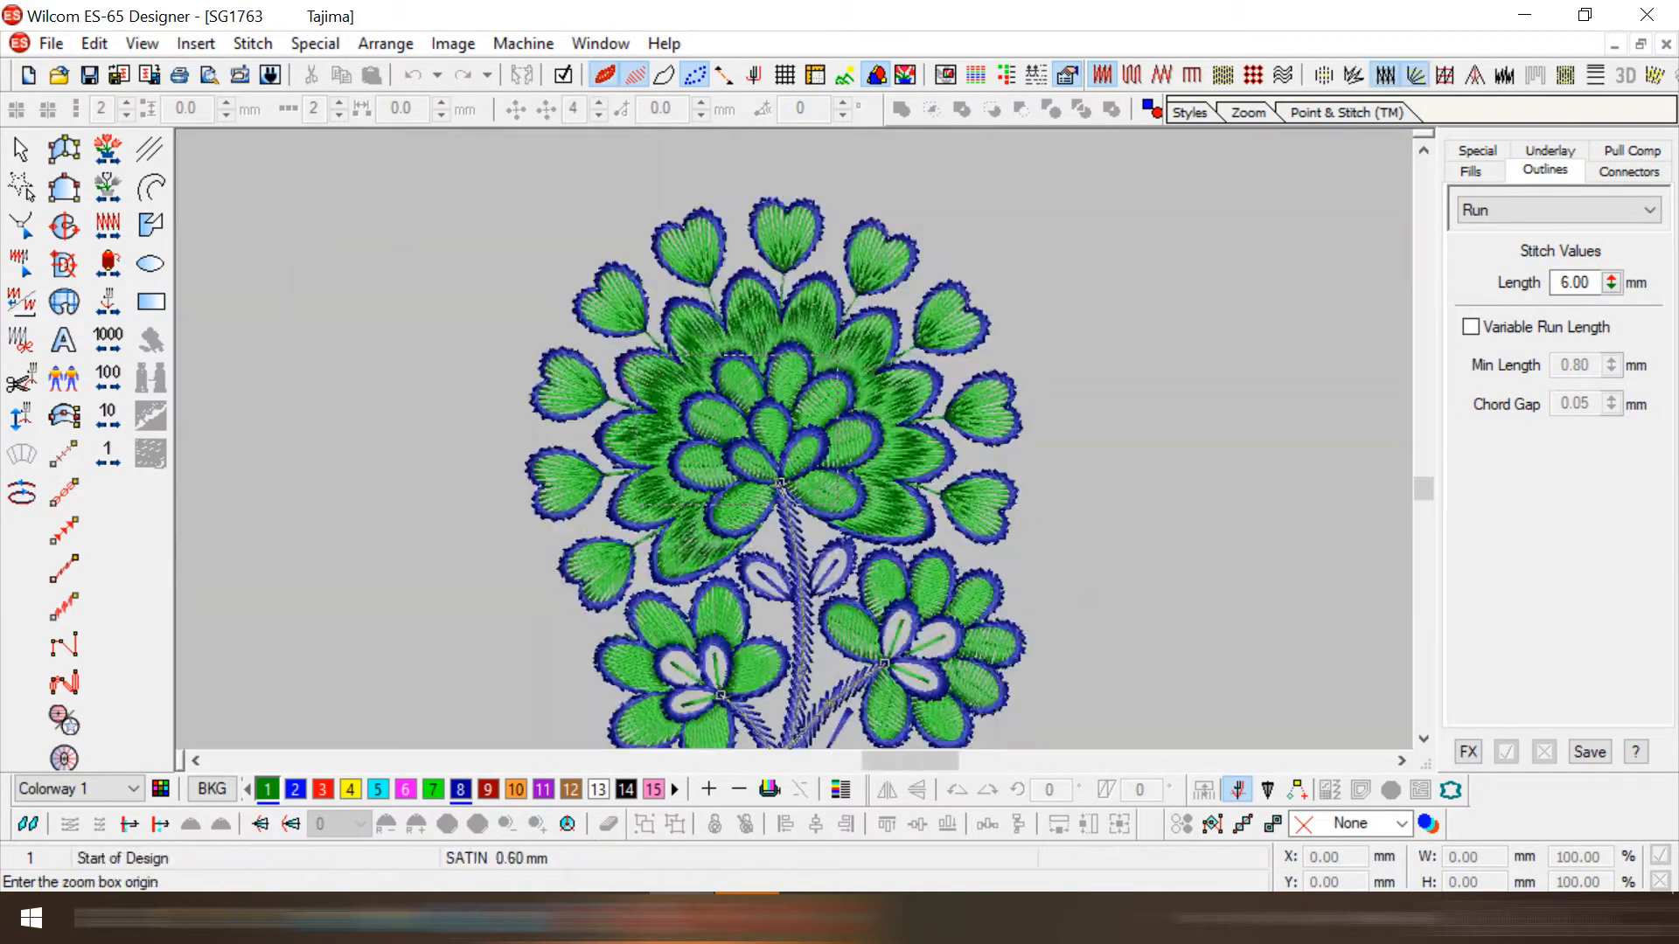
left_click_drag(839, 507, 637, 359)
left_click(823, 631)
left_click(749, 579)
left_click(737, 502)
left_click(612, 439)
left_click(564, 418)
key("BackSpace")
left_click(612, 435)
left_click(568, 393)
left_click(442, 361)
- Correct the last run points and finish the run at the edge of the large flower's outer upper-left petal
left_click(646, 640)
left_click(601, 578)
key("BackSpace")
key("BackSpace")
left_click(656, 643)
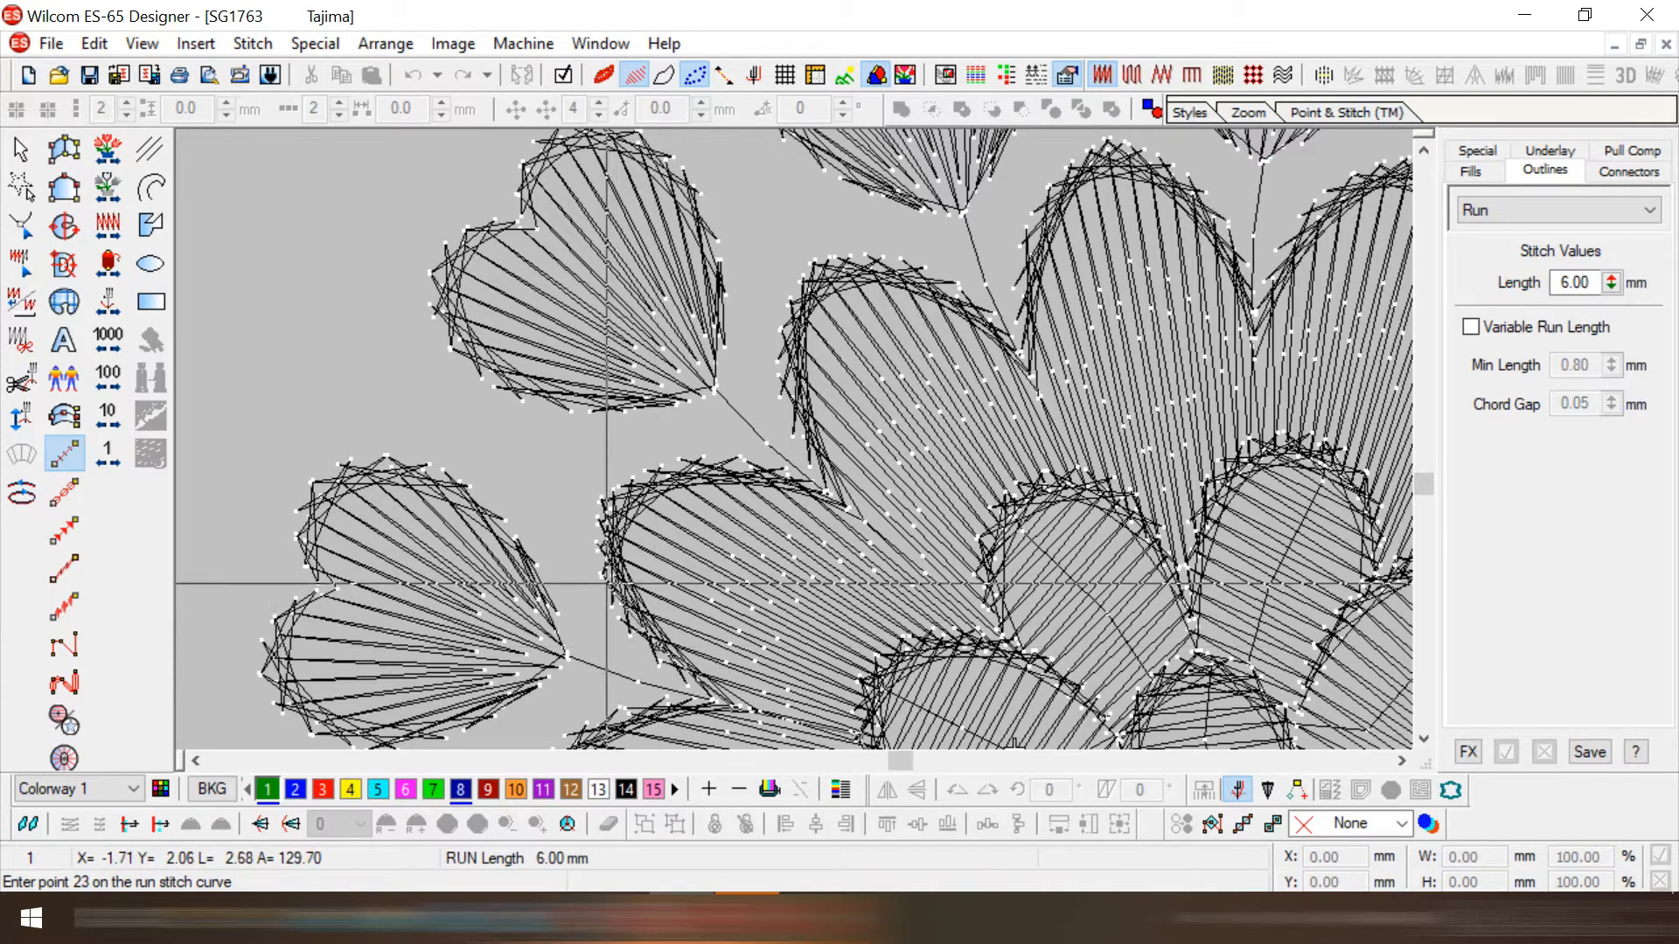
left_click(619, 579)
left_click(602, 501)
key("Return")
- Display only the Dark Green stitches of the whole design with View By Color
key("shift+z")
scroll(767, 449, "down", 2)
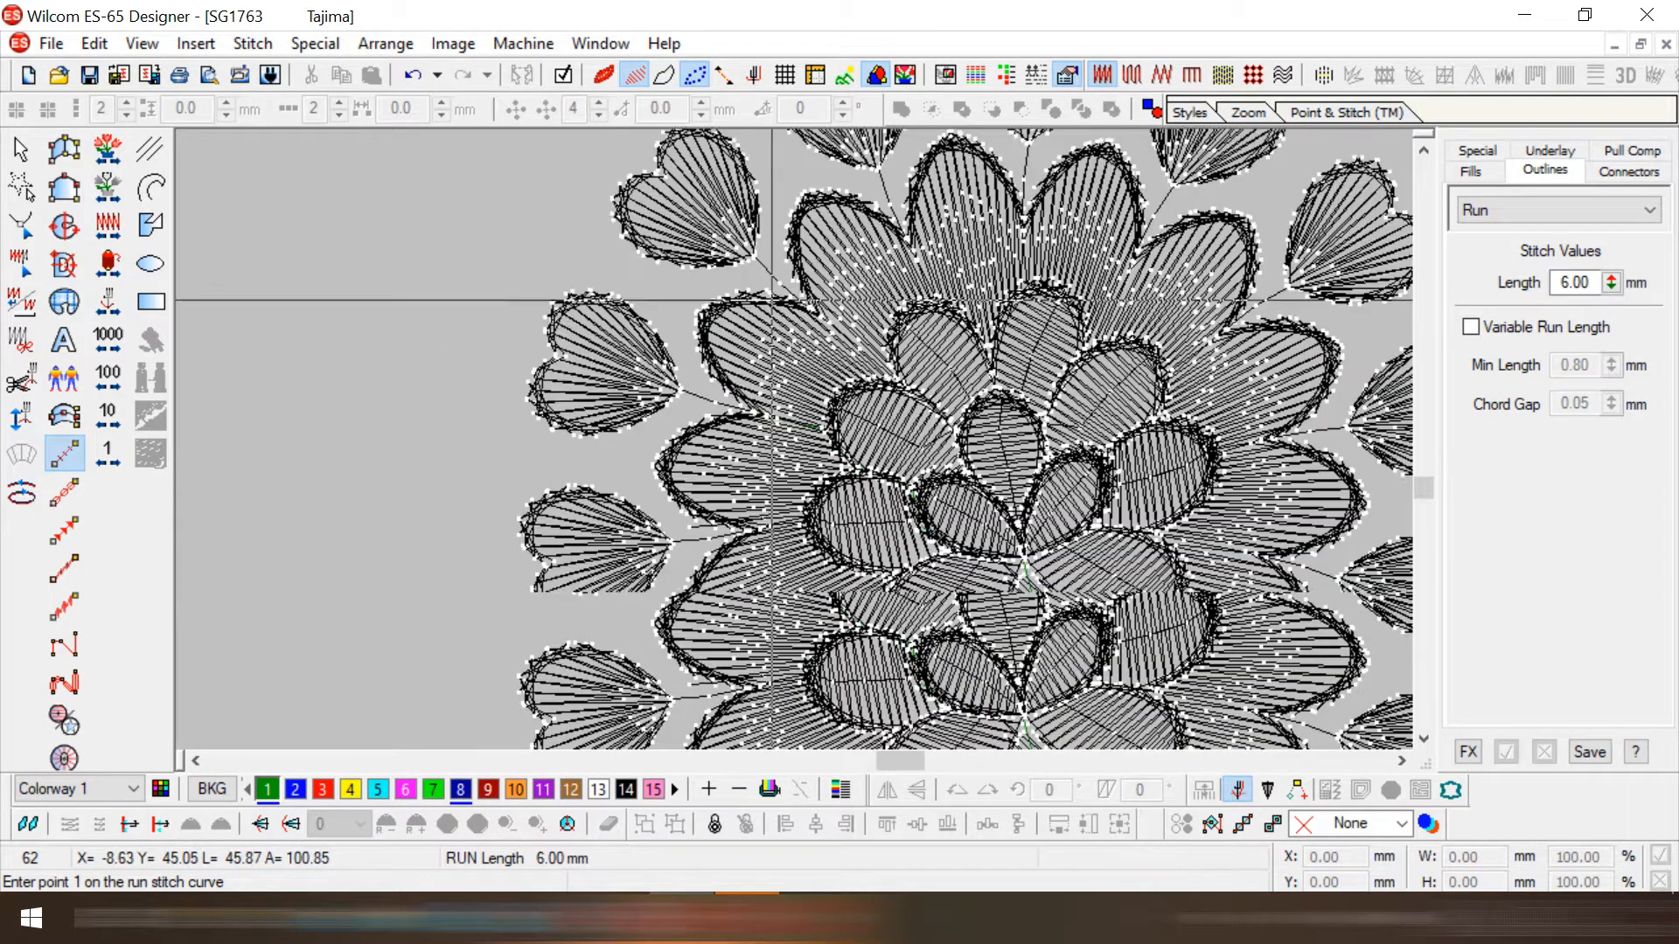
key("0")
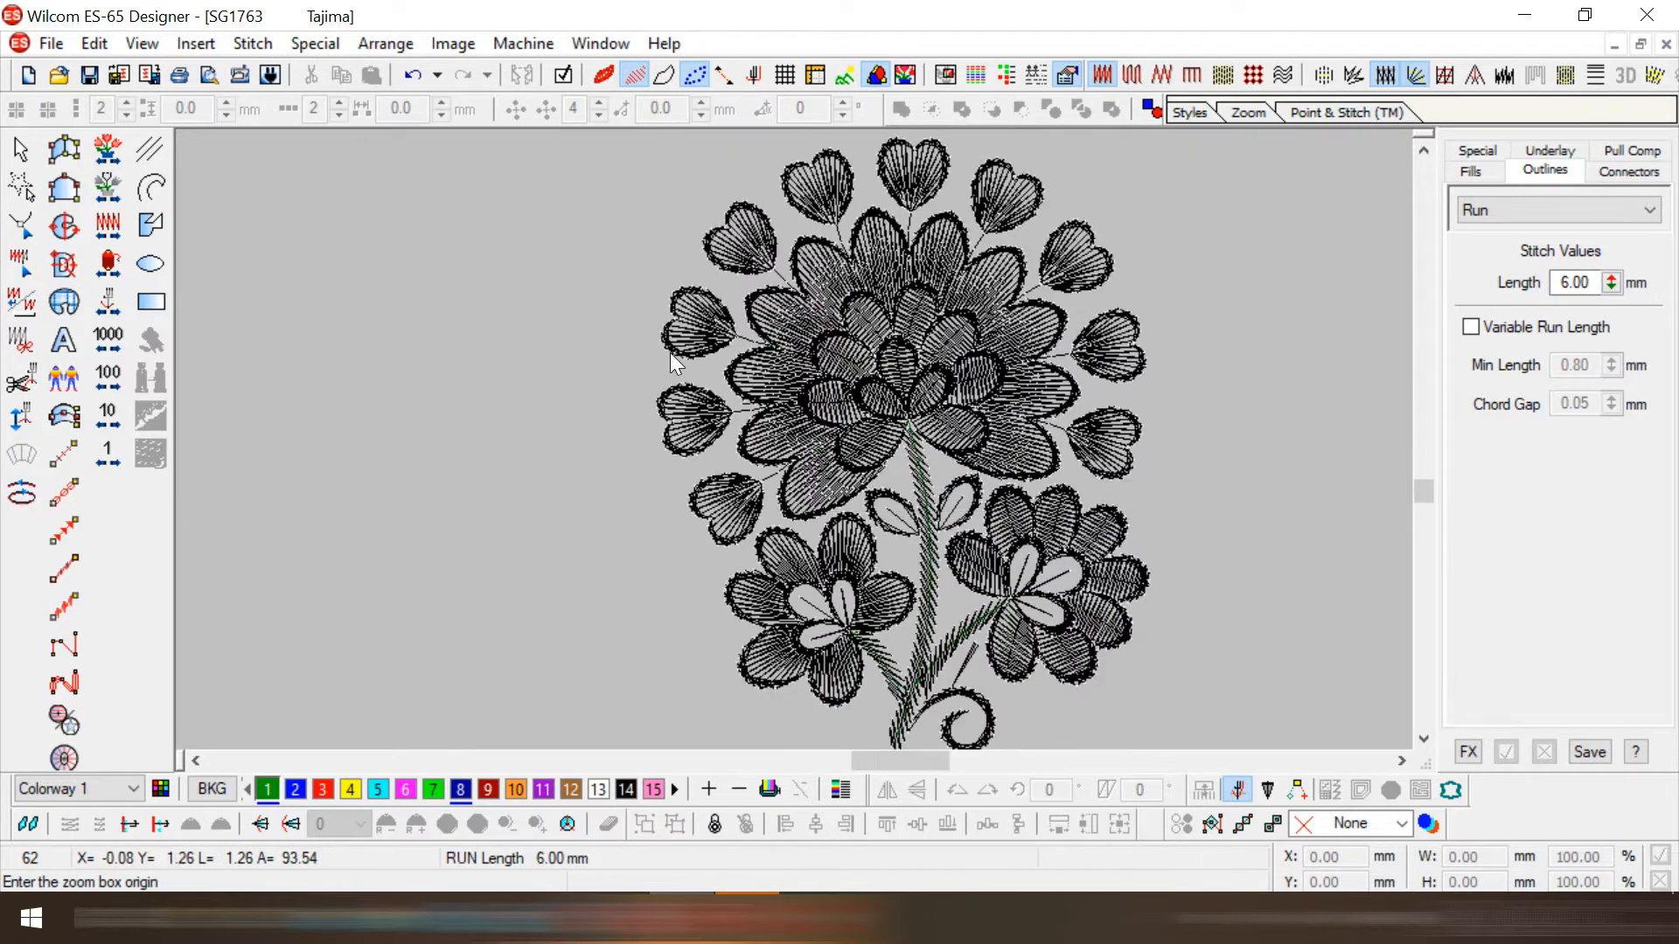
left_click(1194, 699)
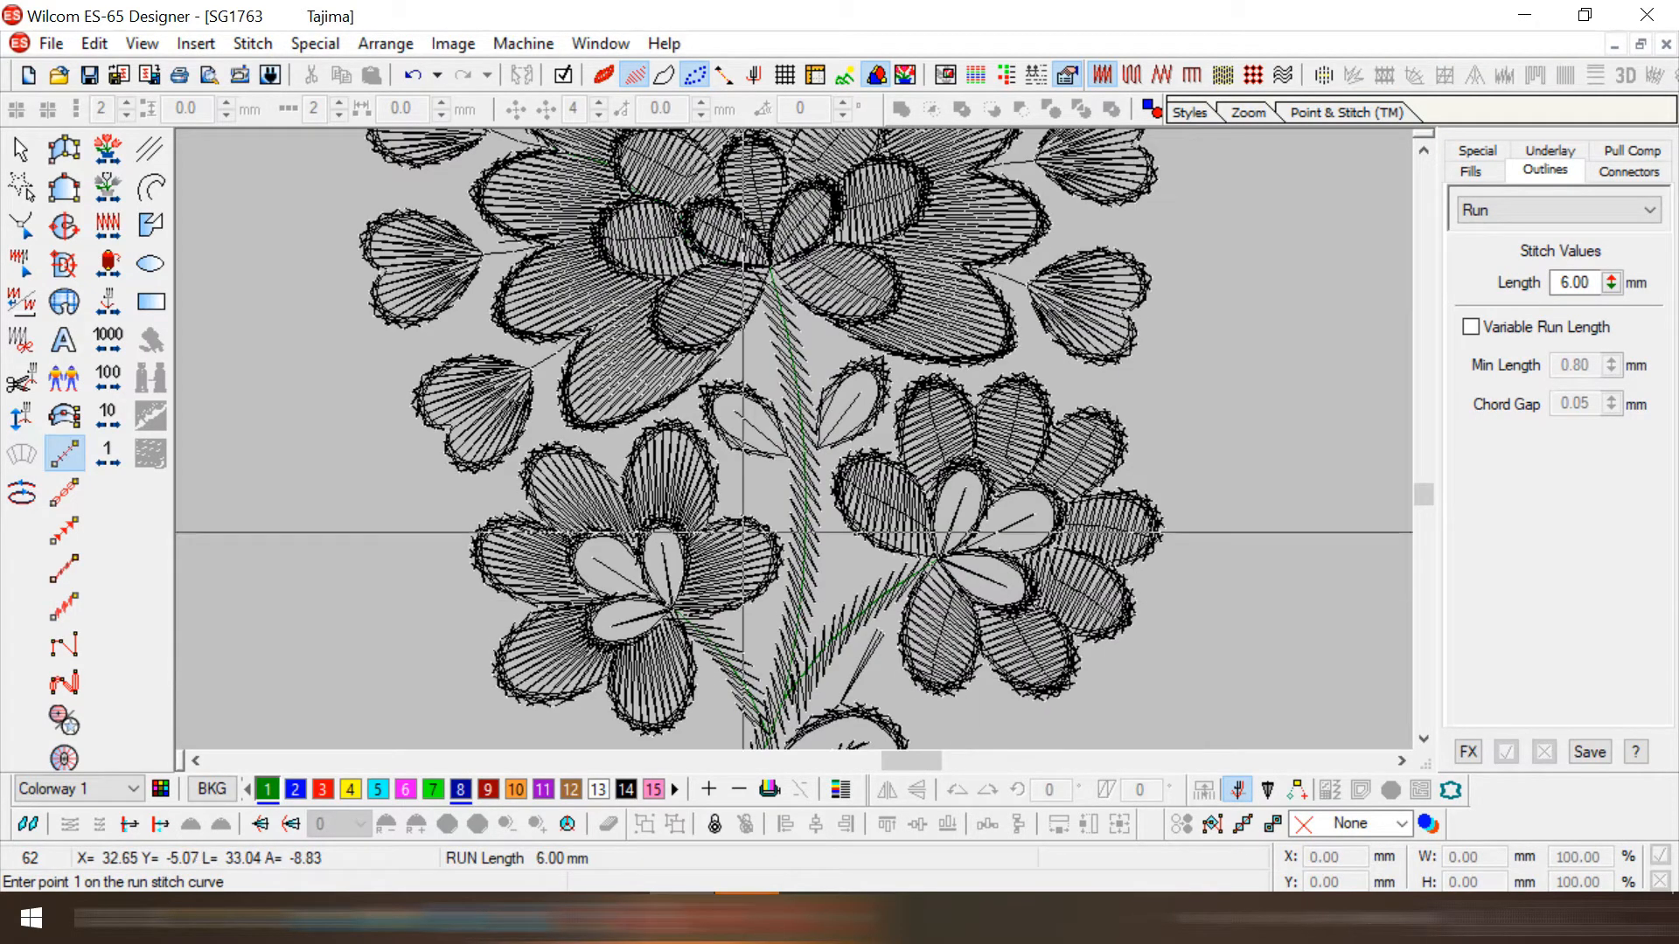
key("0")
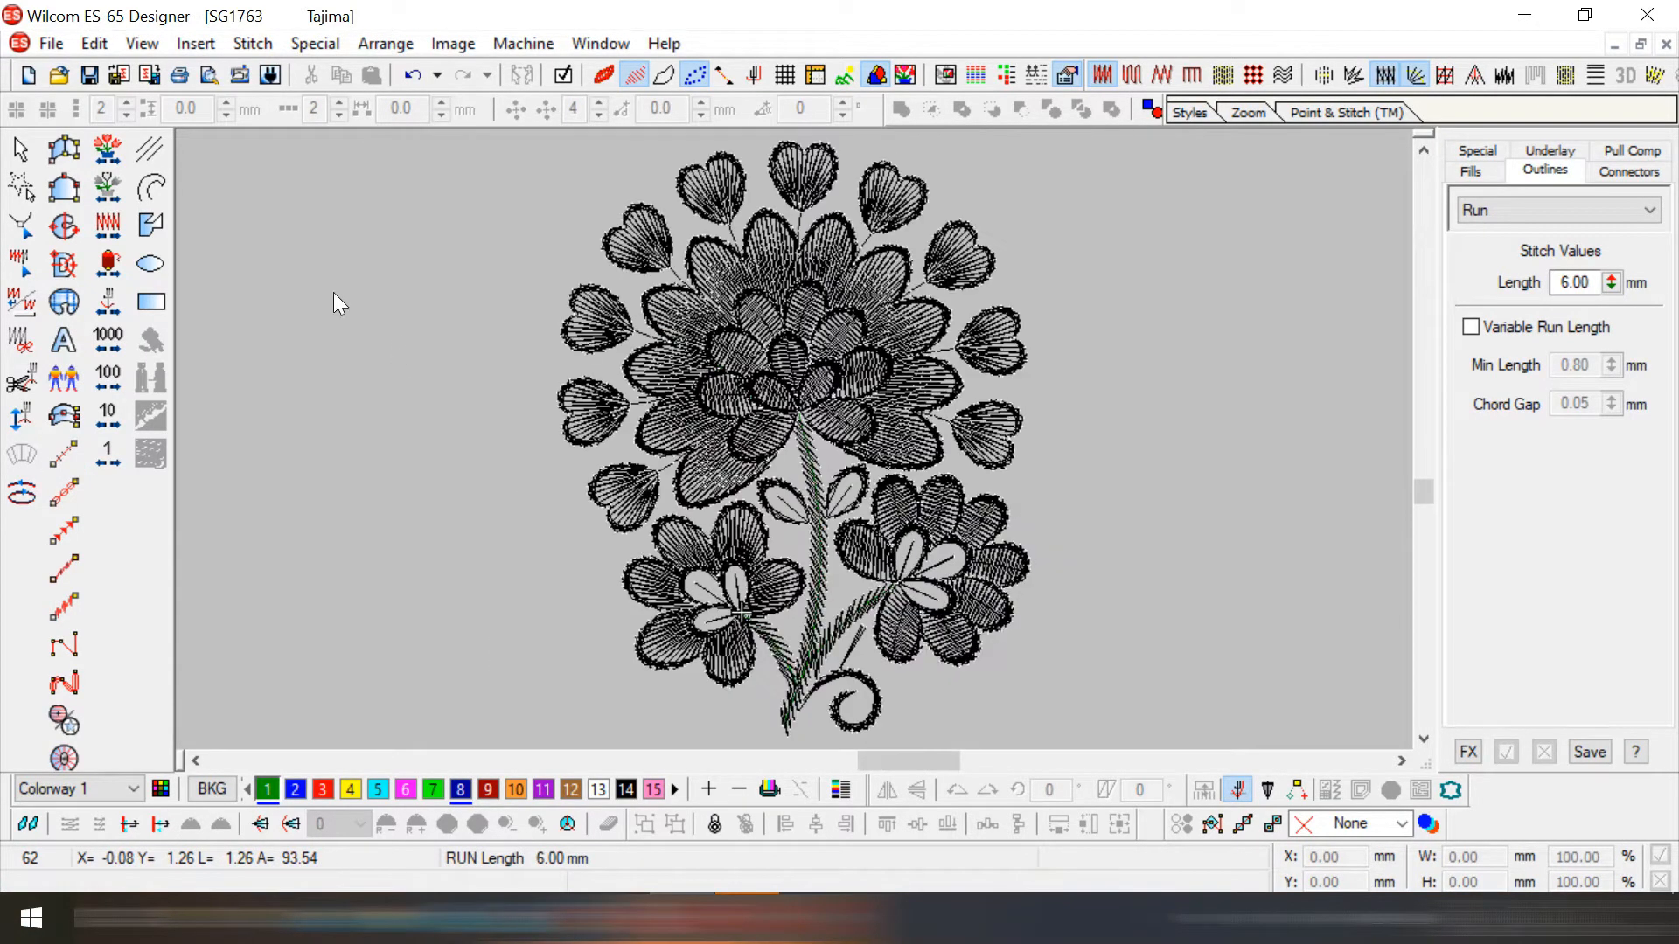
left_click(142, 43)
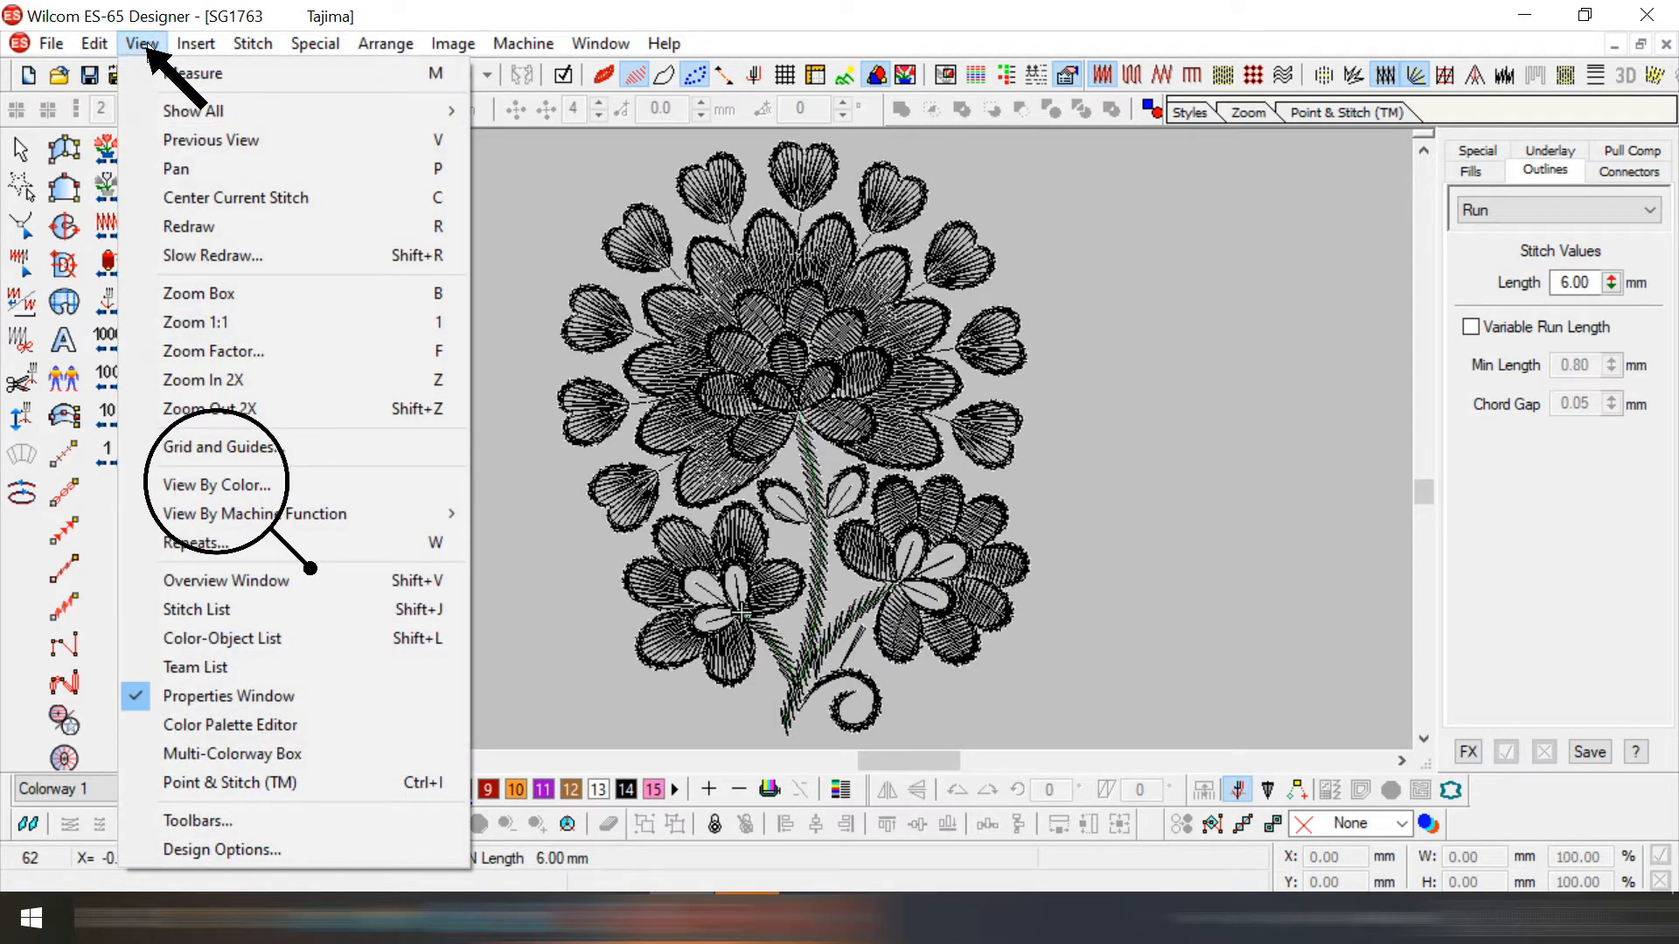
left_click(203, 486)
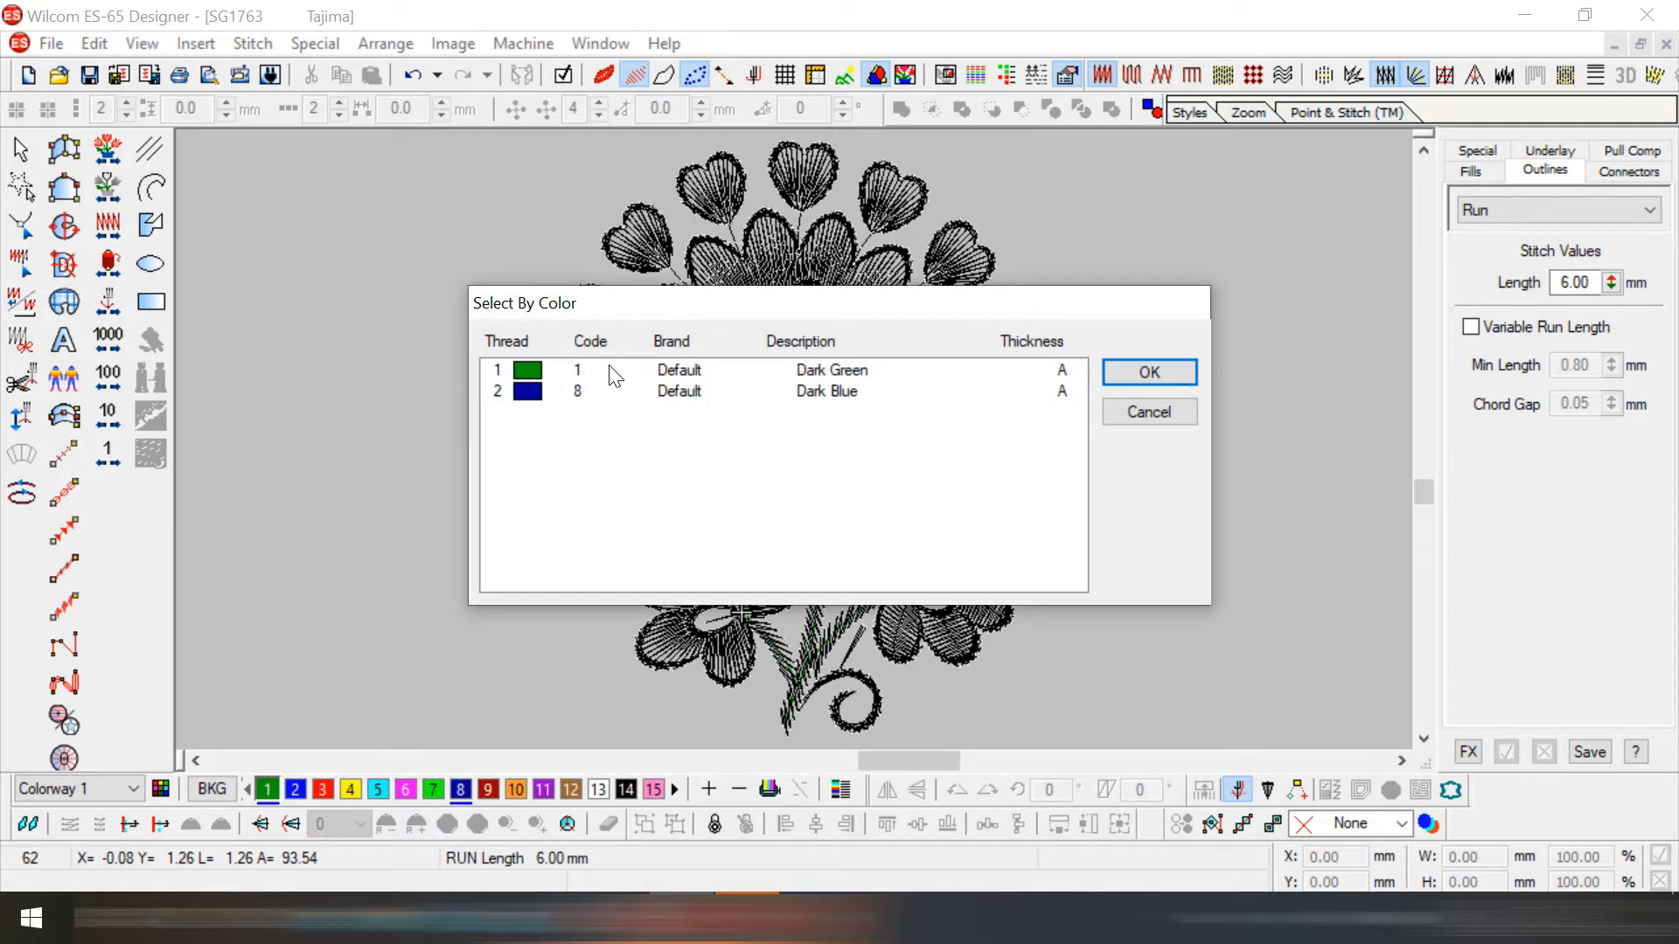
left_click(612, 370)
left_click(1127, 374)
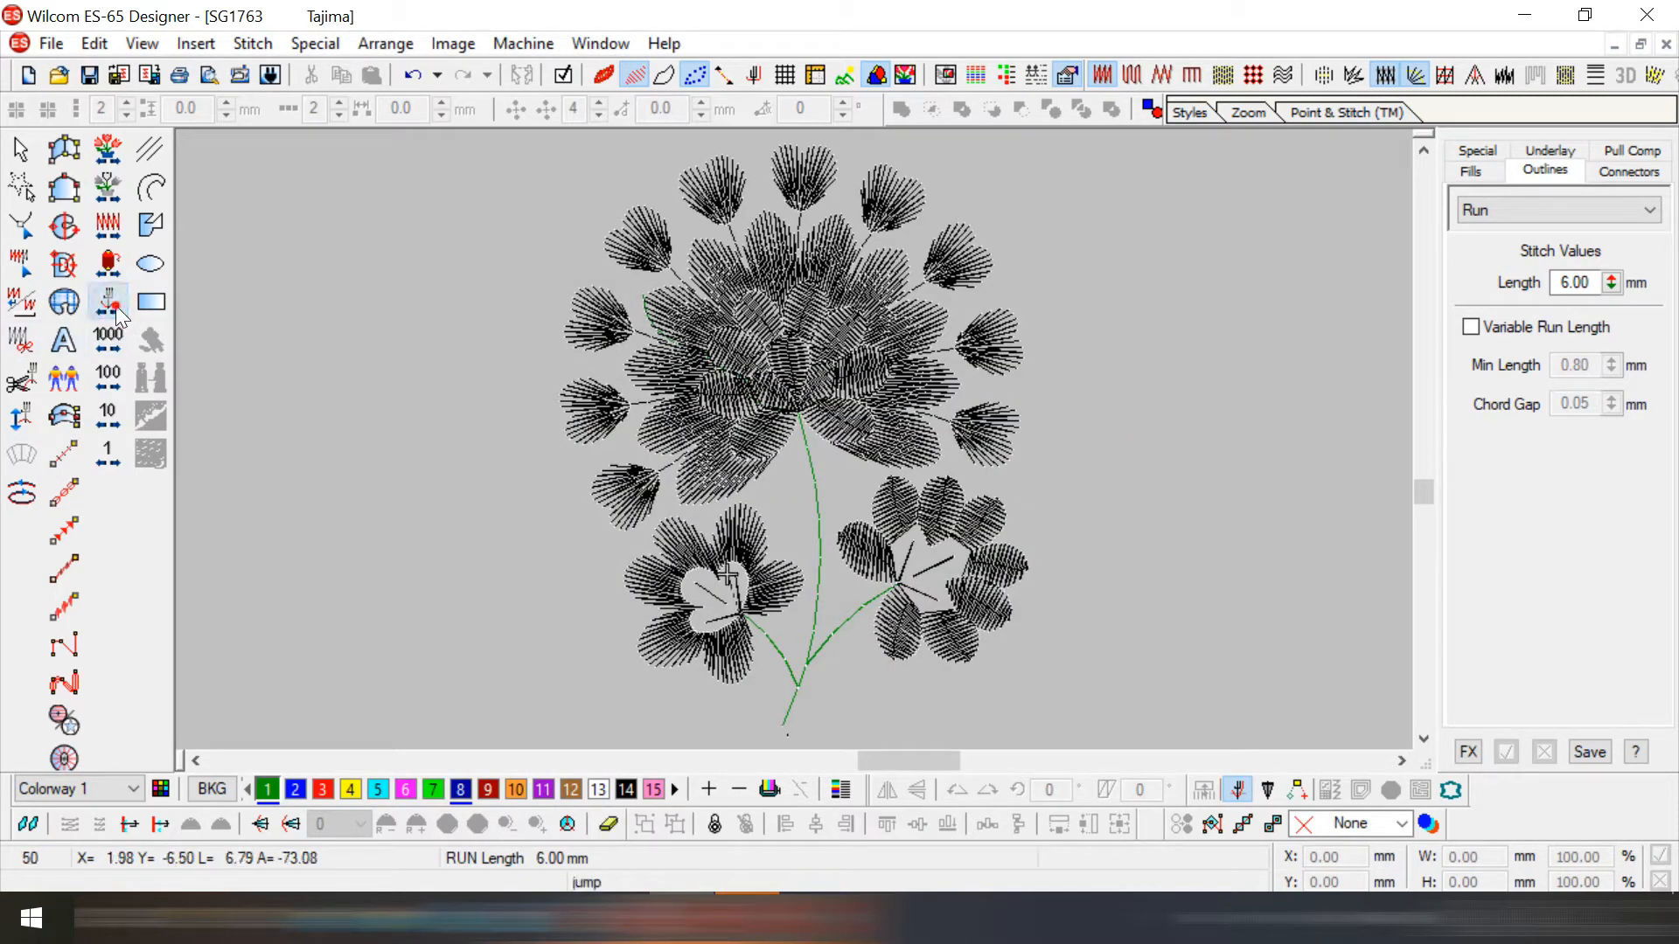
- Travel from the design's start to the left flower's centre and resequence its satin petals to stitch after the left branch run
left_click(109, 150)
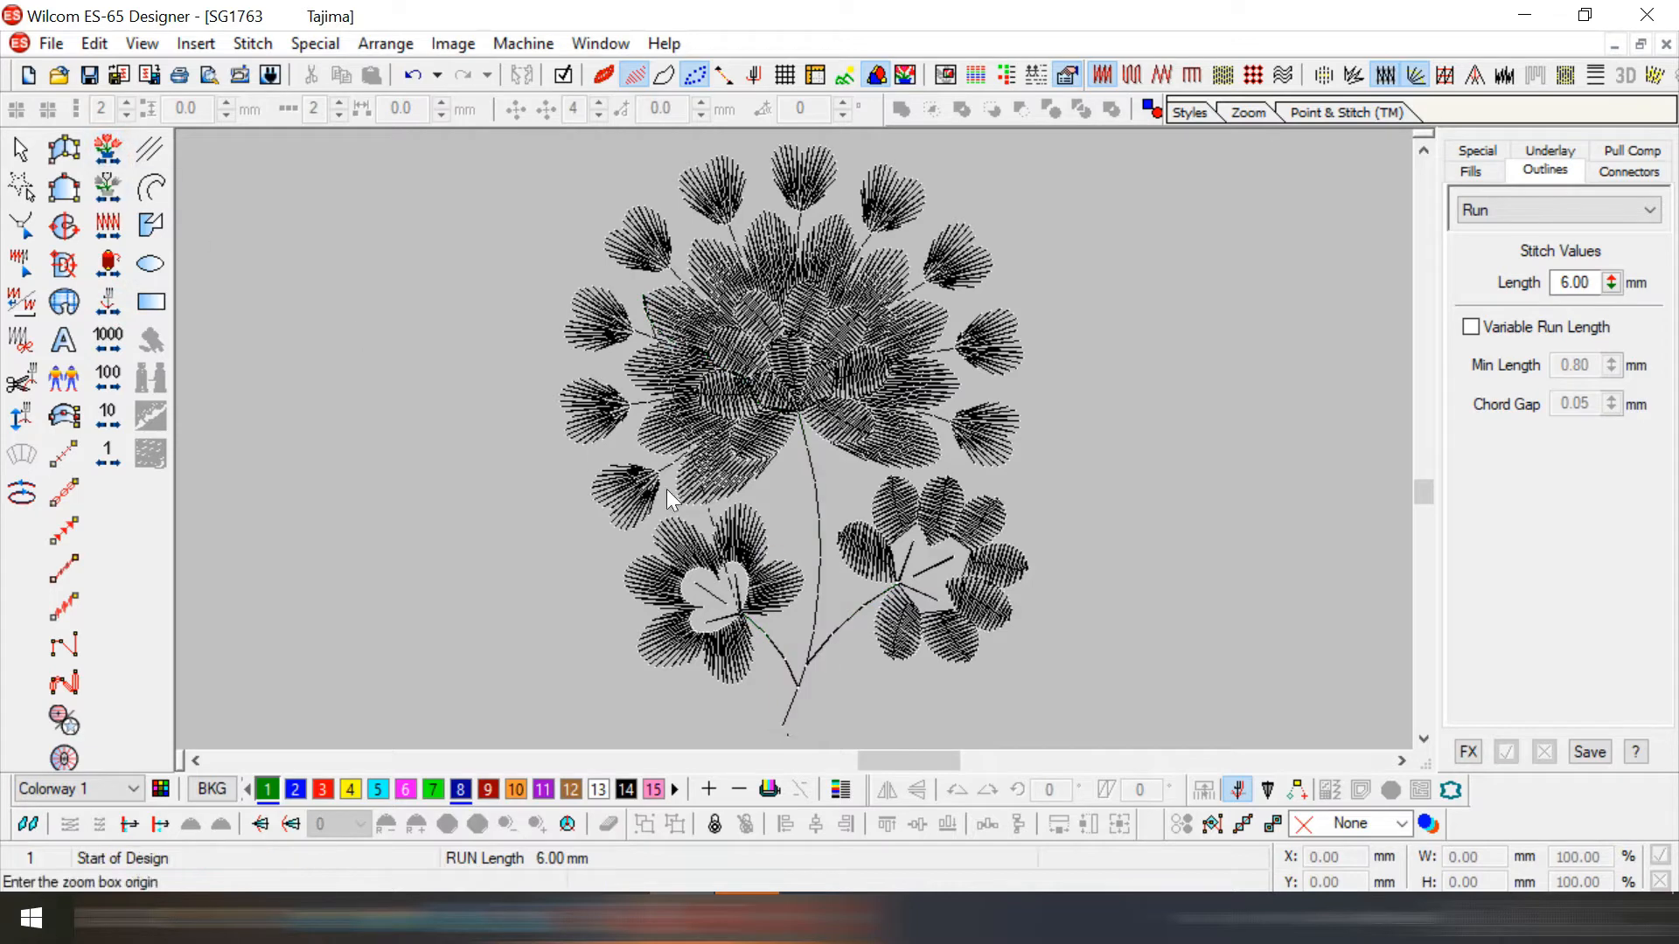
scroll(711, 602, "down", 1)
key("Right")
key("Right")
key("Right")
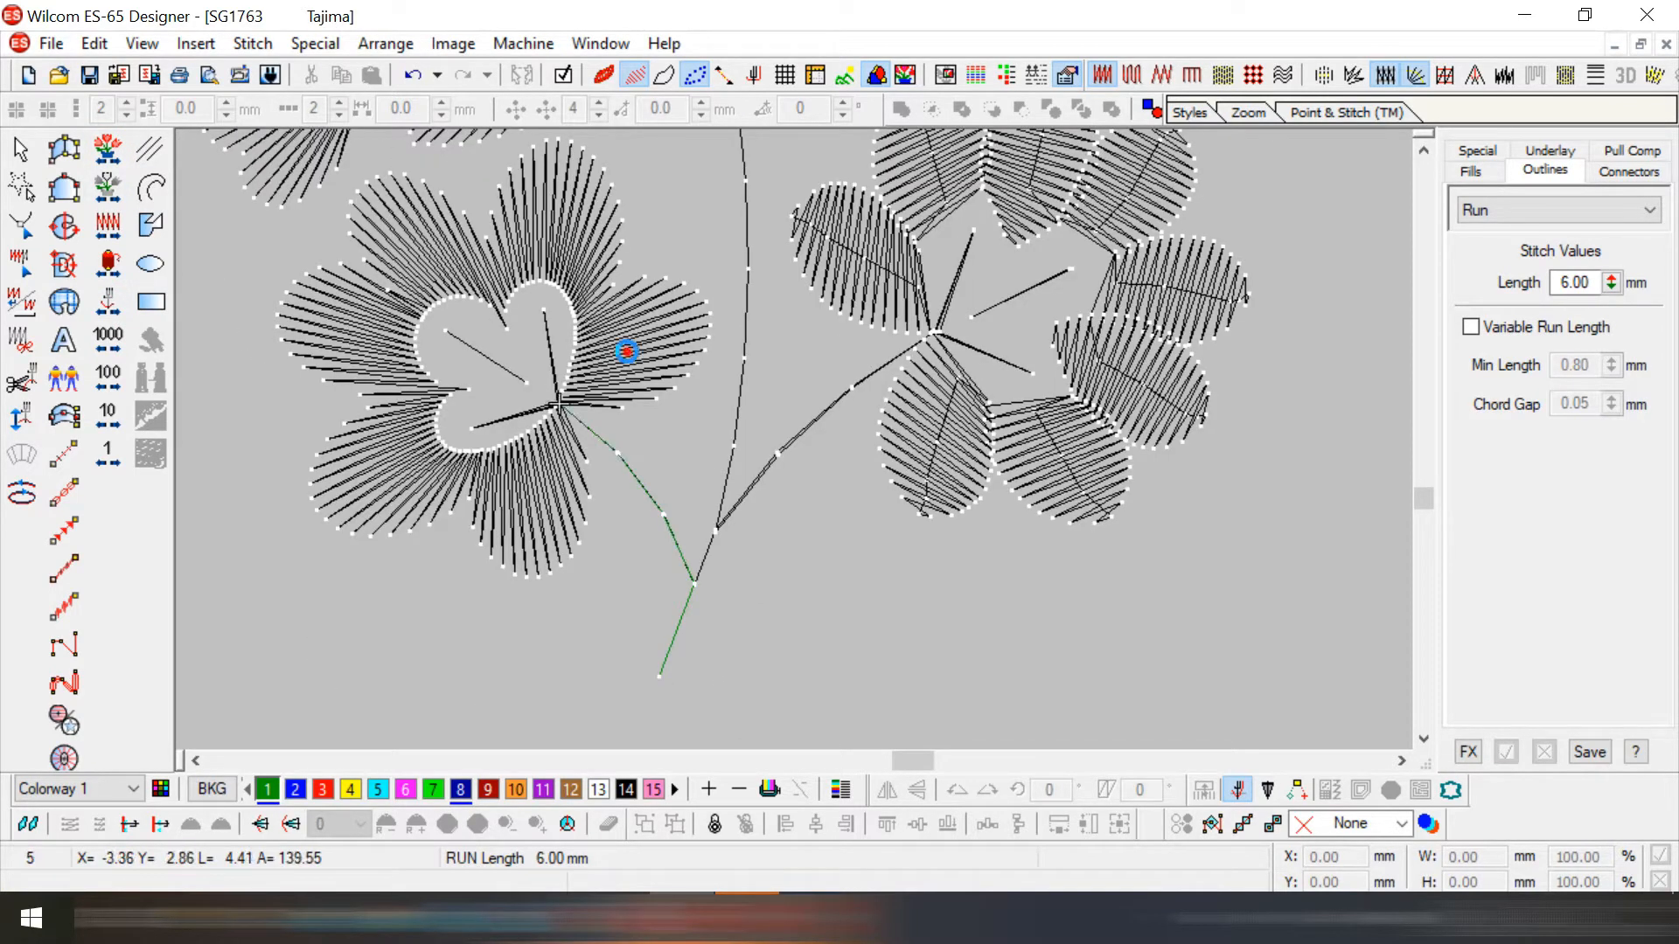
left_click(627, 351)
key("Escape")
left_click(616, 358)
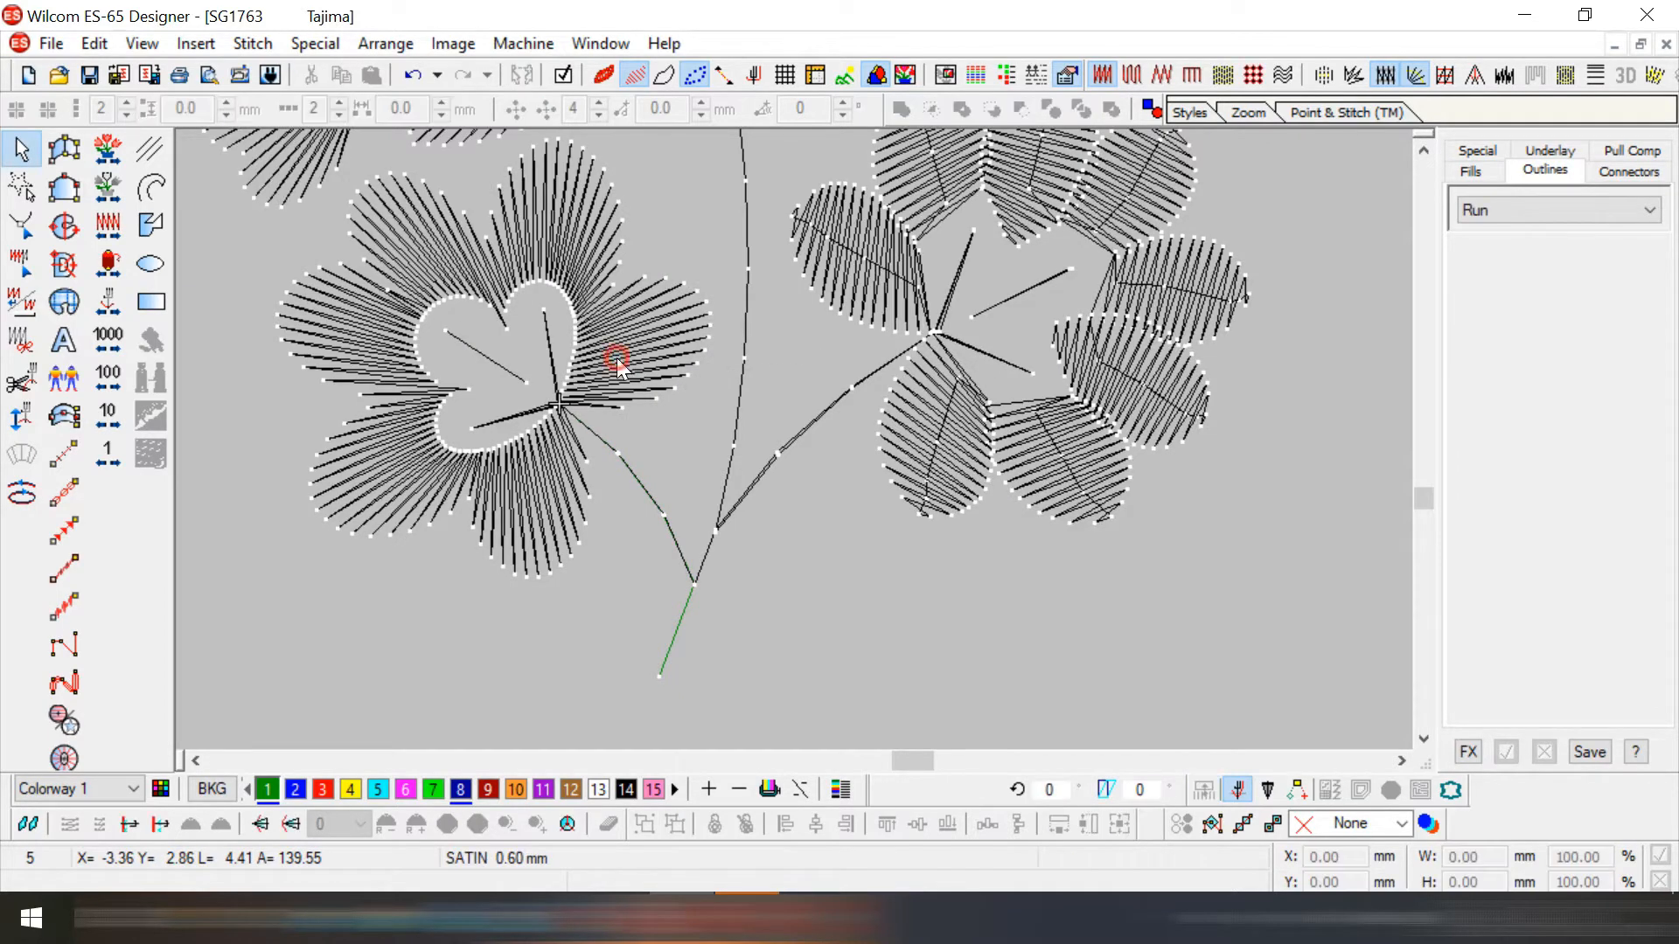
key("h")
key("Escape")
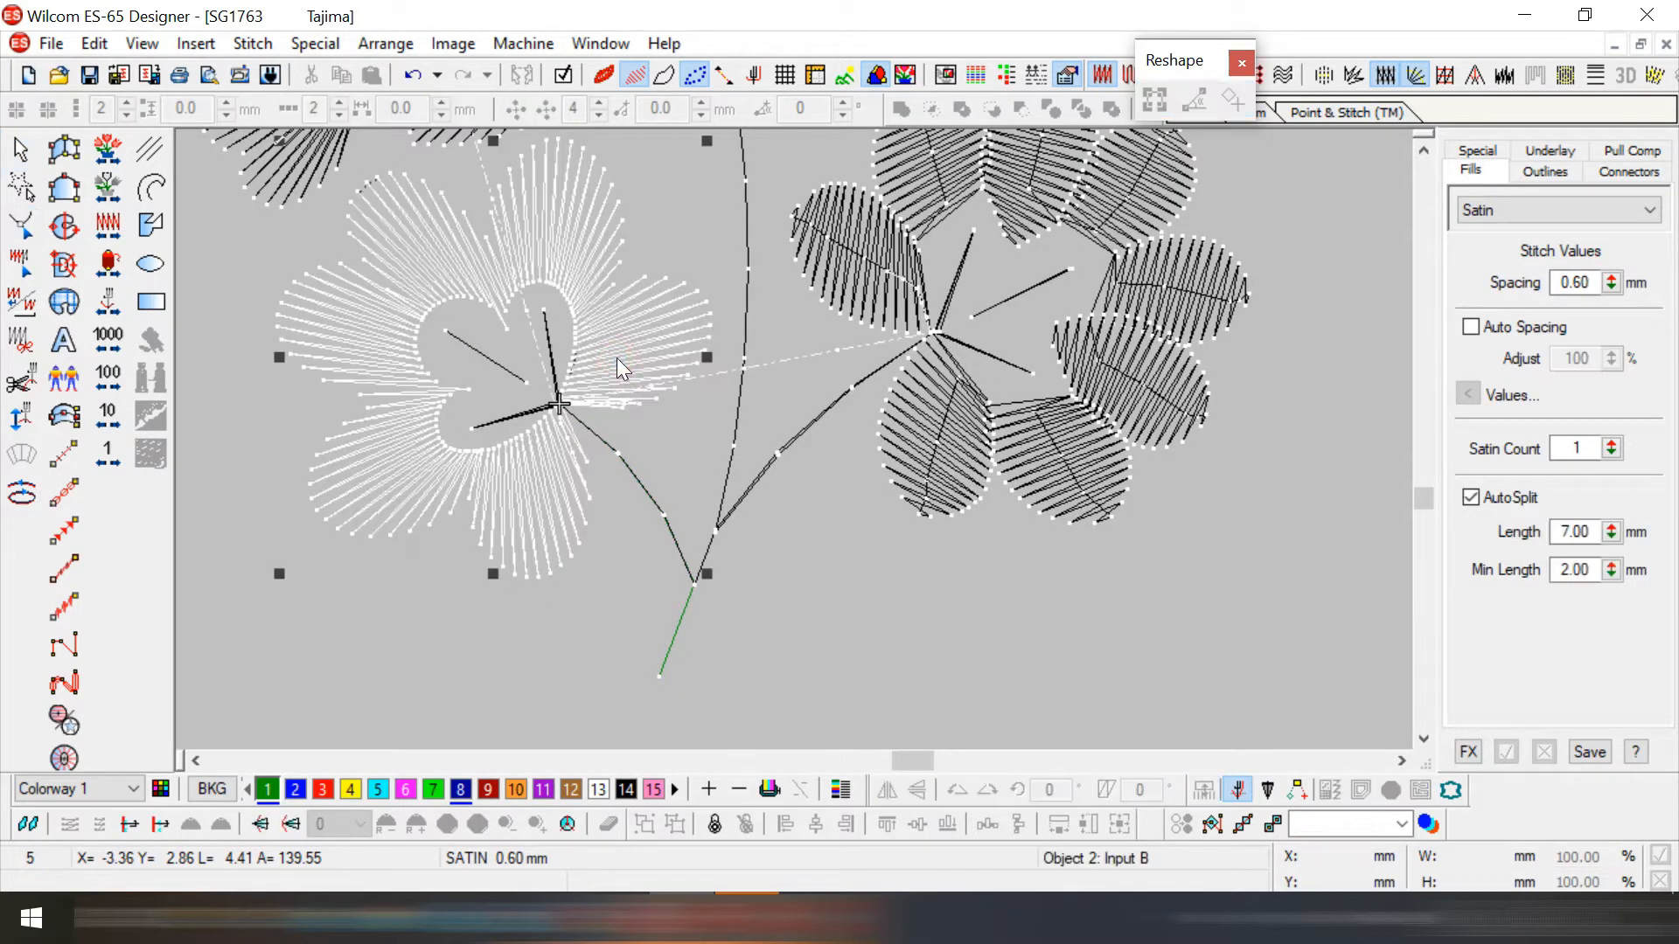
- Resequence the three vein runs inside the left flower to stitch directly after its petals
left_click(554, 359)
left_click(501, 362)
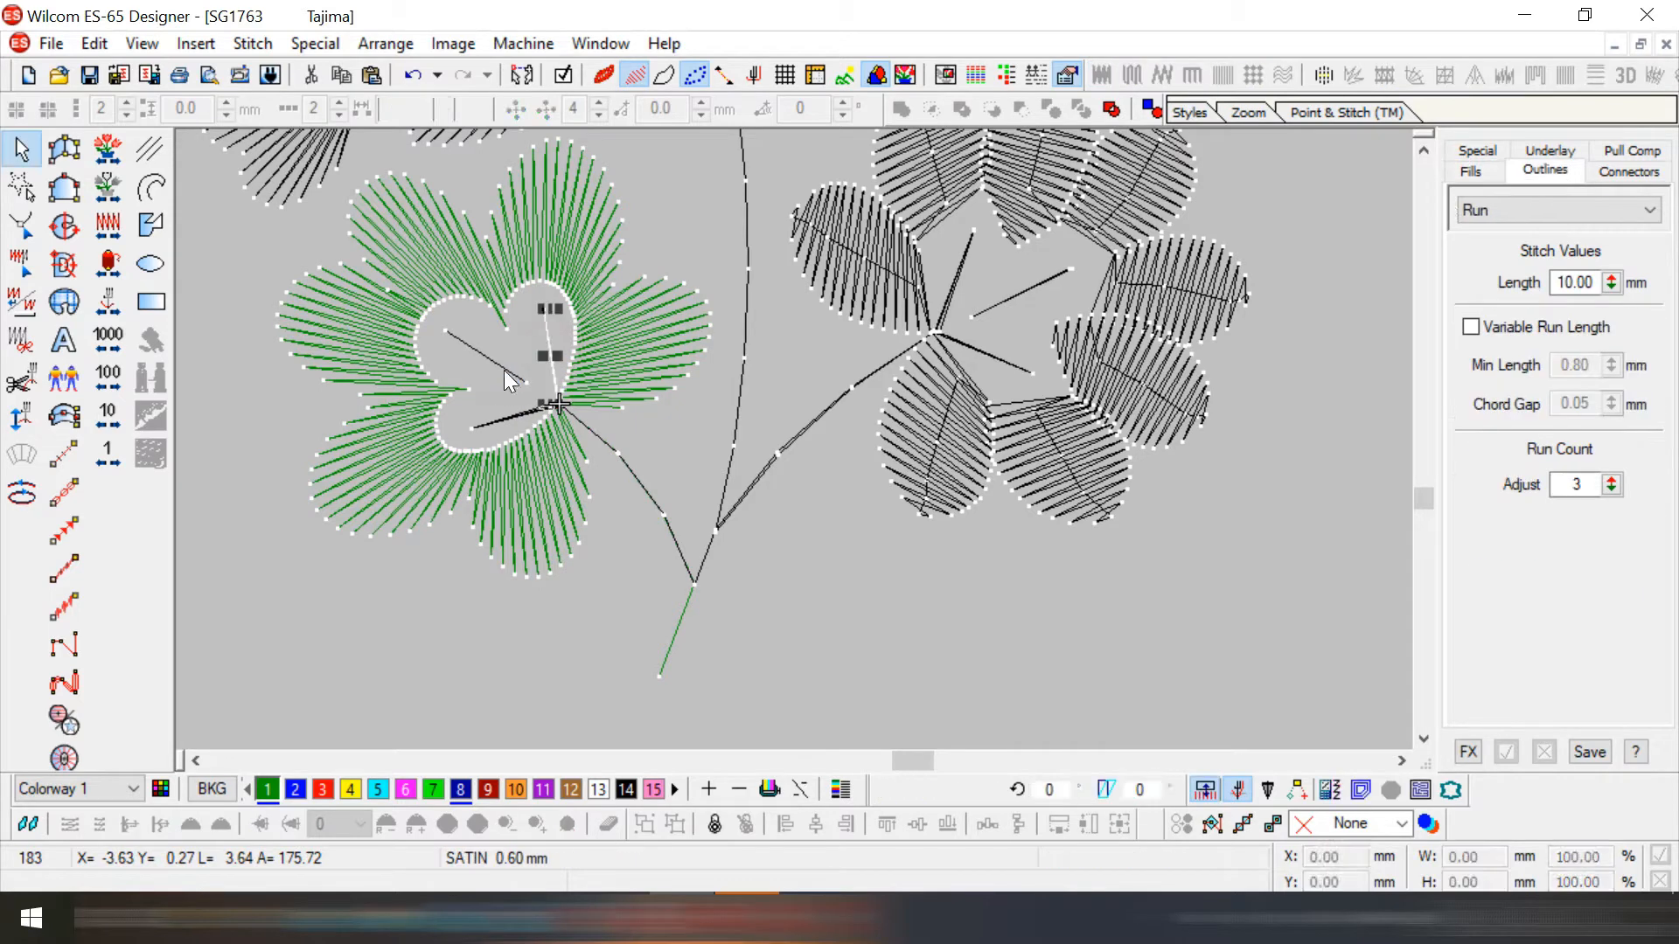
left_click(513, 418)
key("Escape")
- Travel along the branch run to the right flower's centre and select that flower's leftmost petal
key("Right")
key("Right")
key("Right")
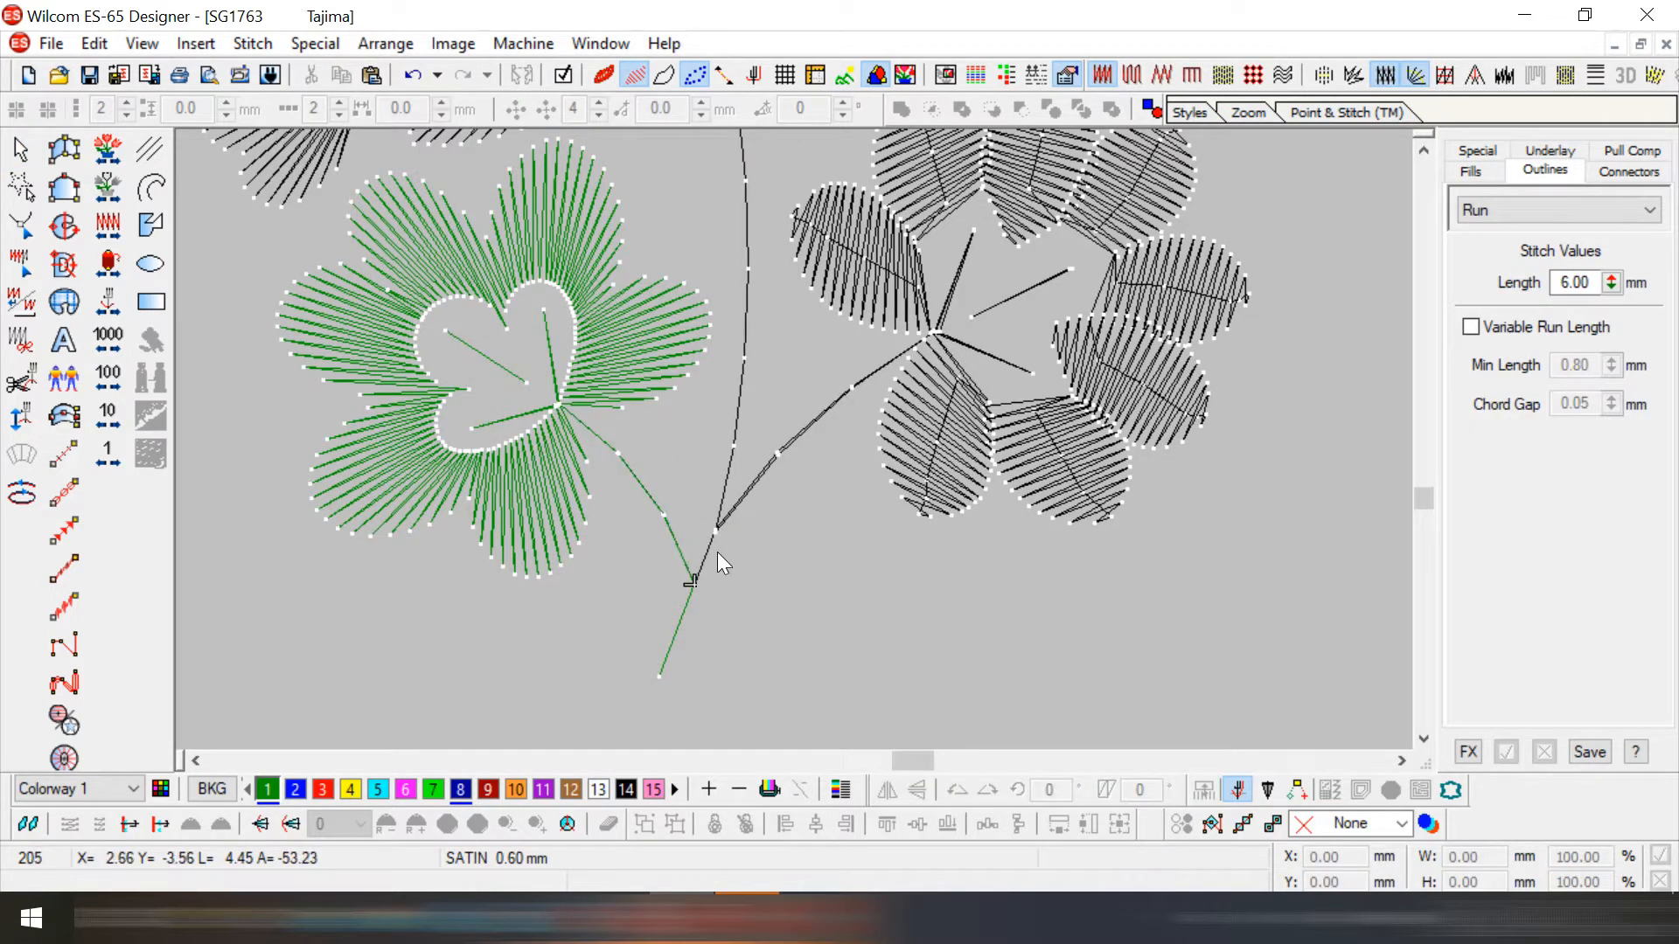
left_click(876, 306)
scroll(939, 520, "up", 3)
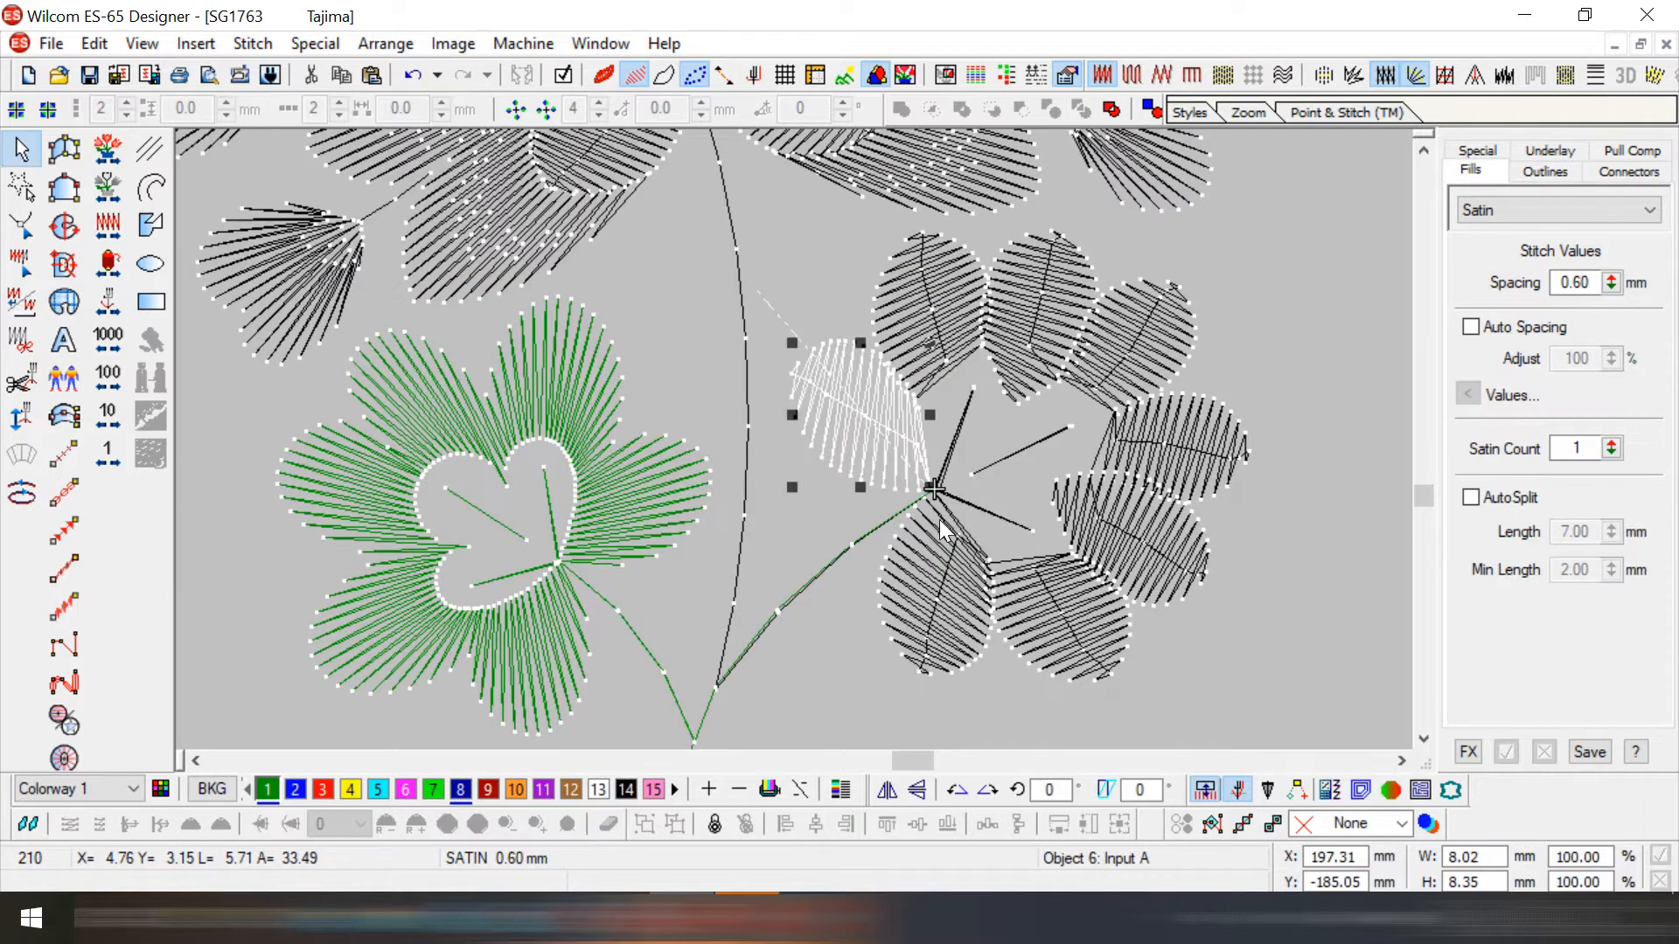
- Examine the reshape points and the entry and exit points of the right flower's petals one by one
key("h")
left_click(948, 281)
left_click(1006, 387)
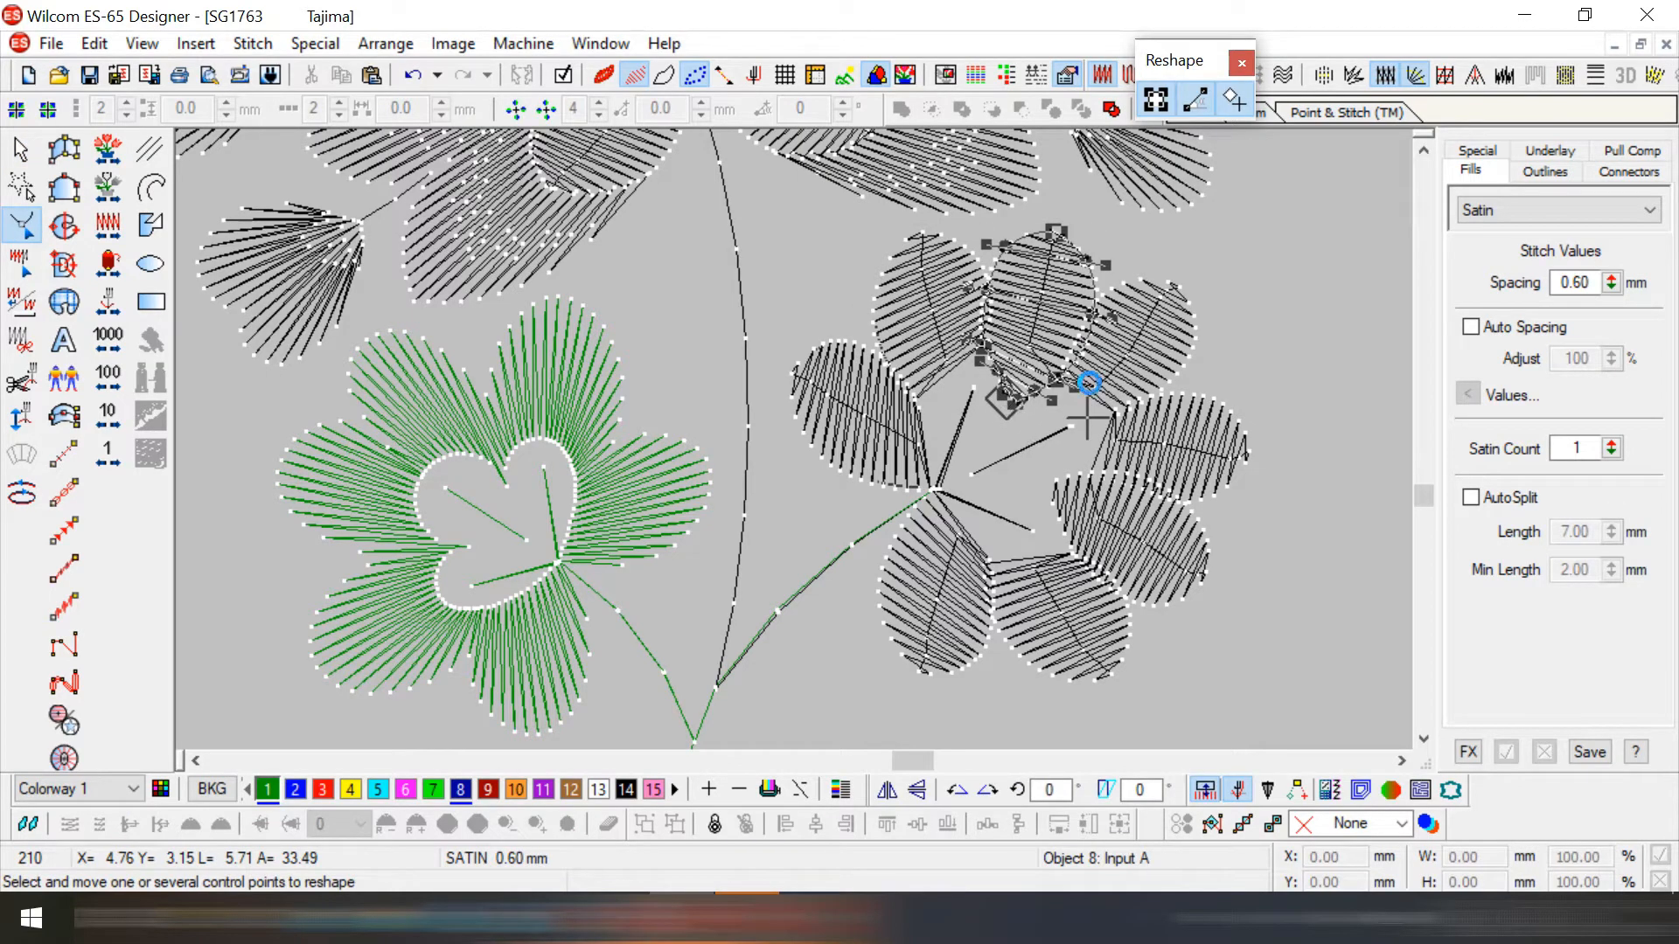
left_click(1102, 381)
left_click(1193, 487)
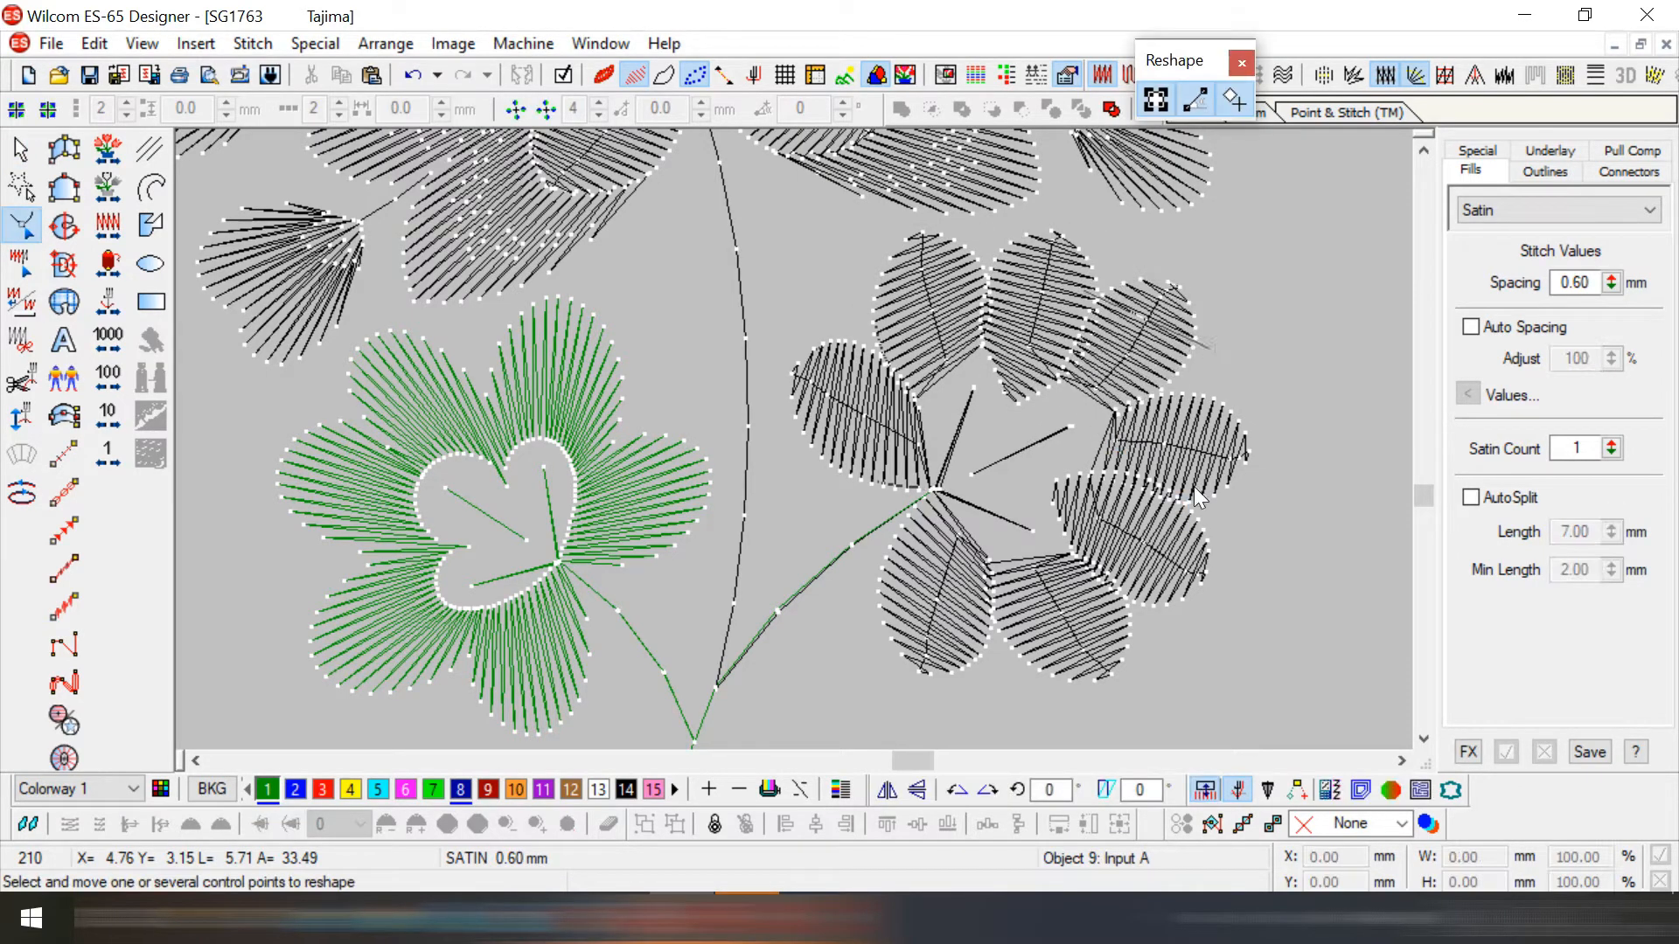
left_click(1135, 539)
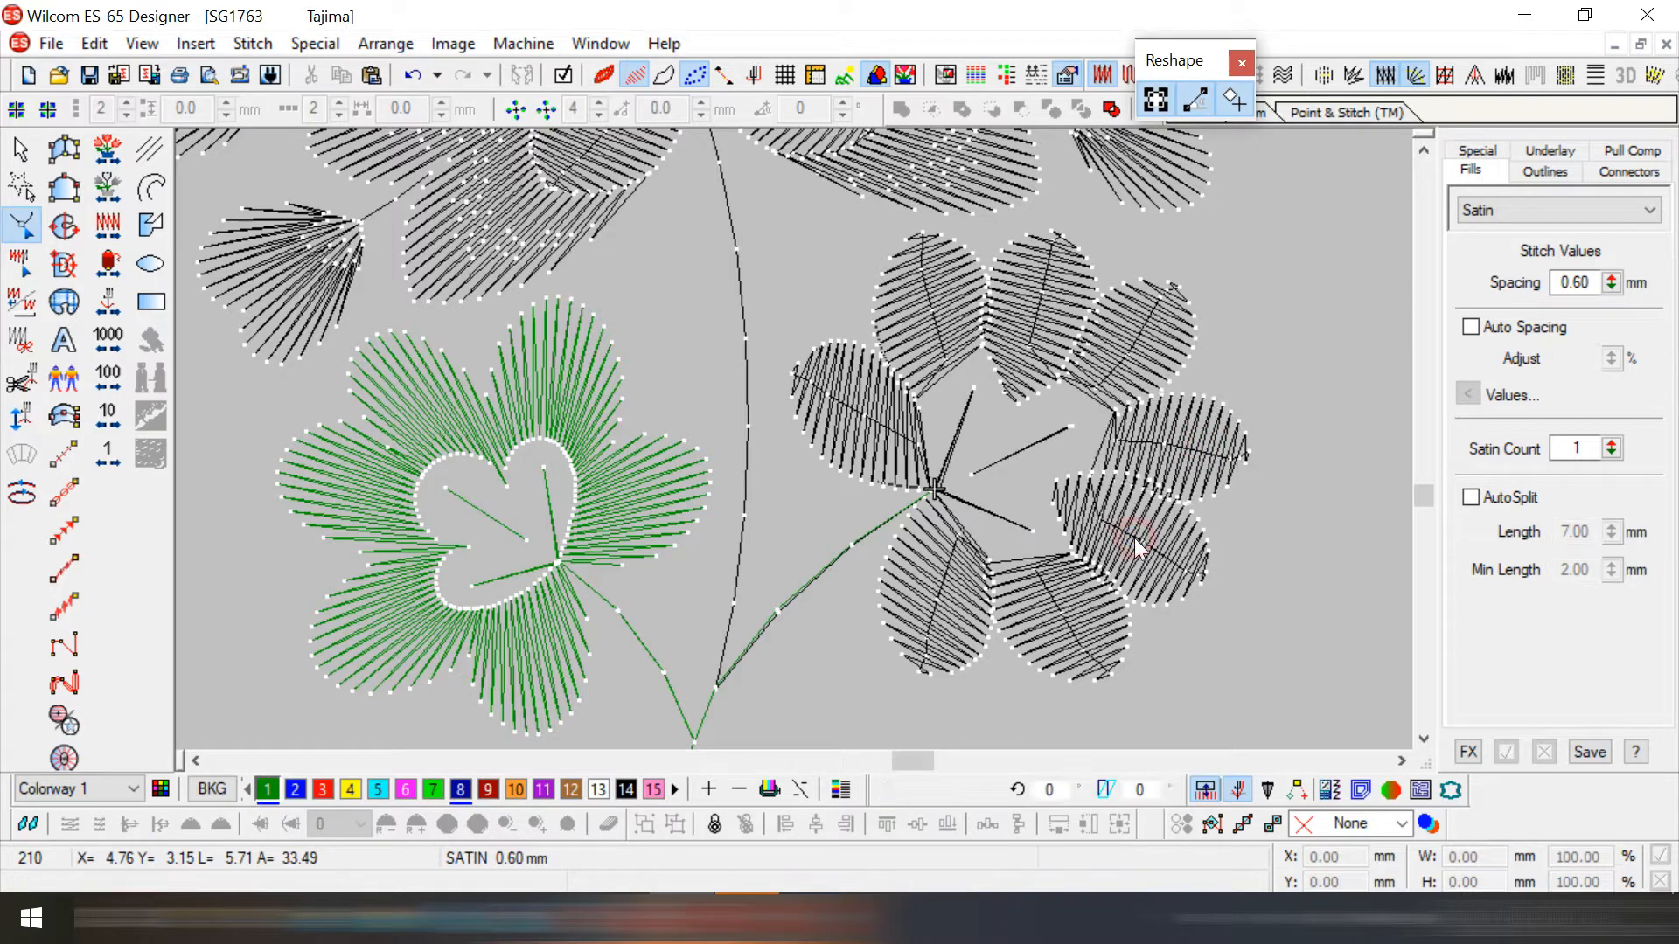
left_click(1077, 623)
left_click(955, 588)
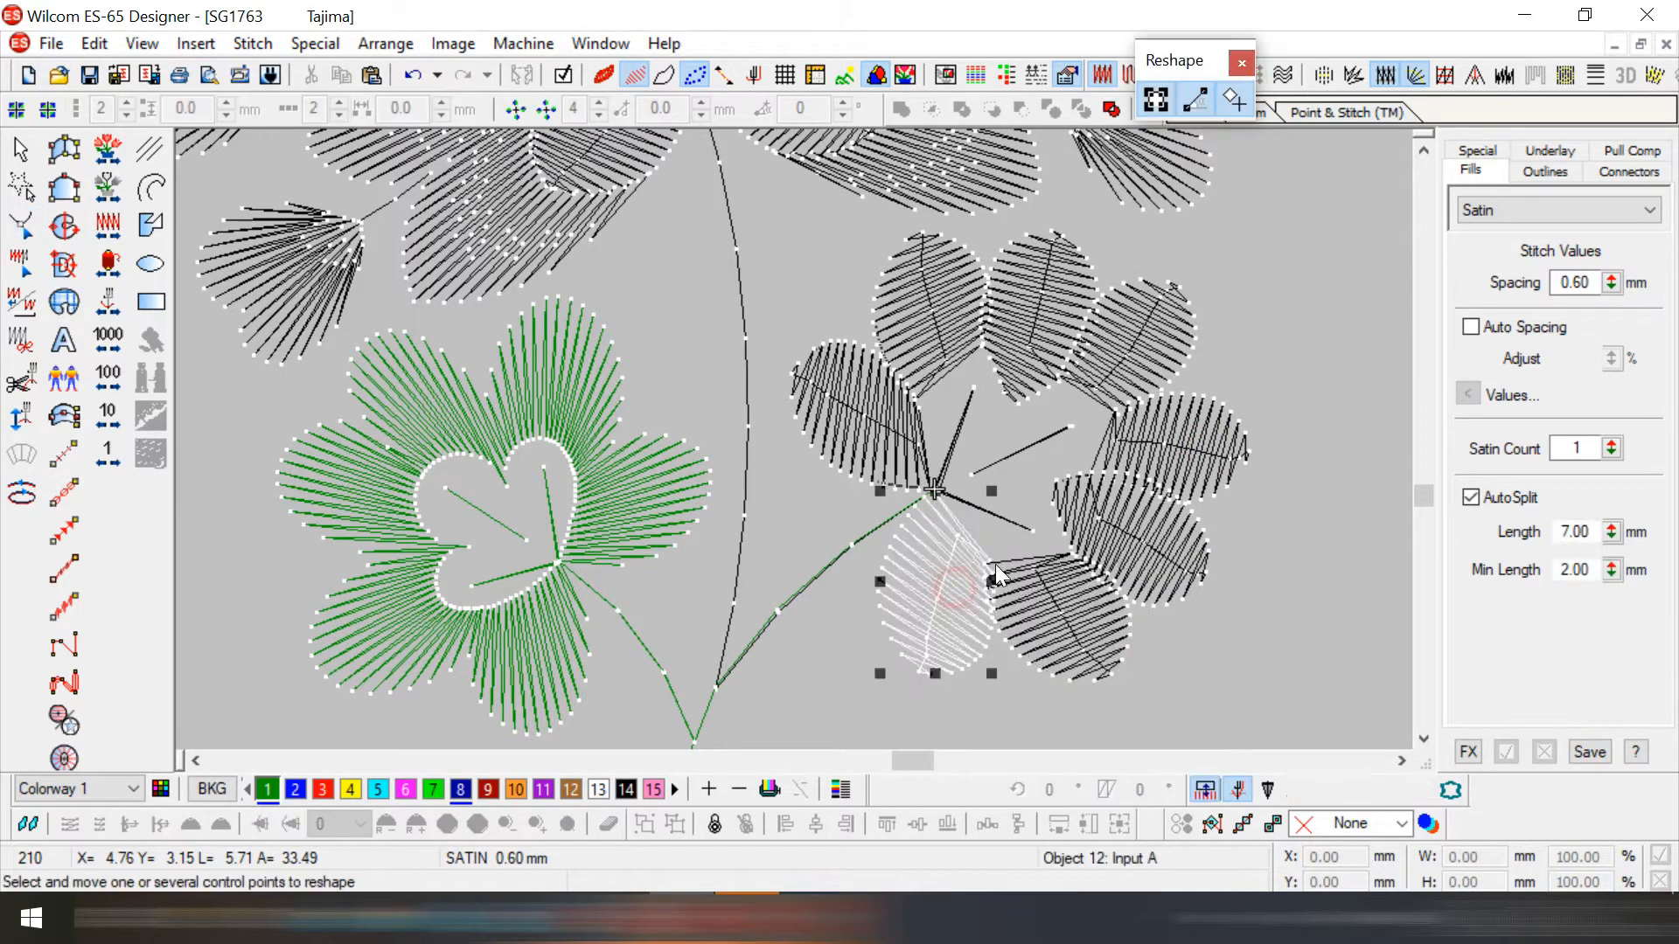
- Resequence the right flower's satin petals clockwise from the leftmost petal to stitch after the right branch run
left_click(870, 461)
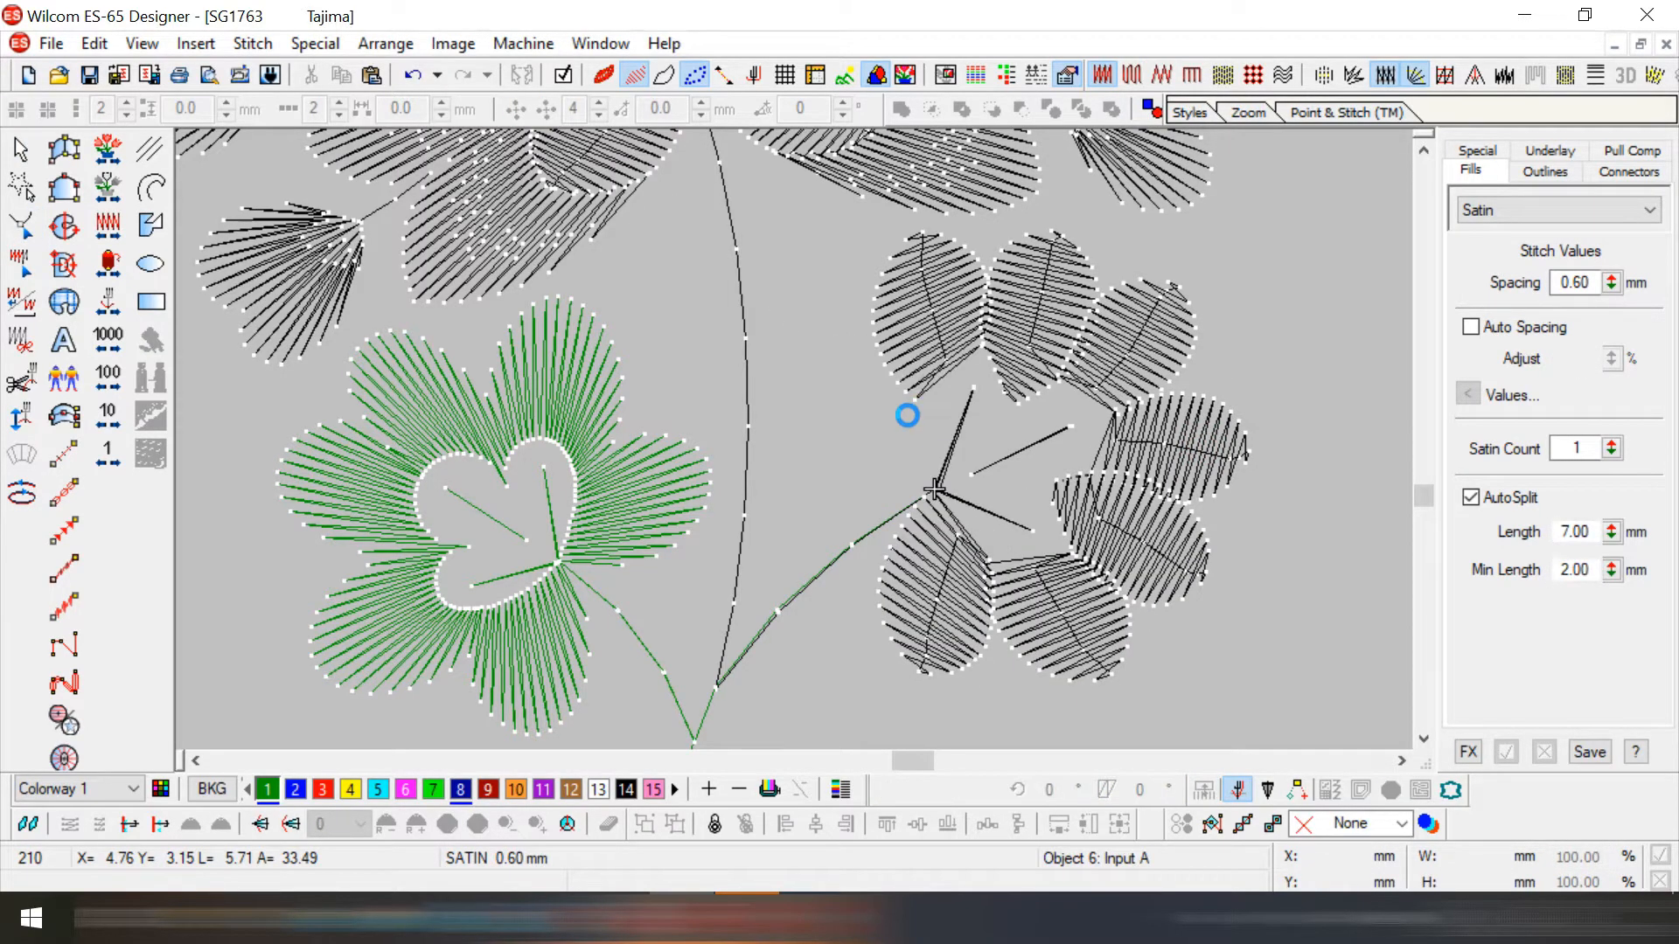
left_click(960, 373)
left_click(1047, 369)
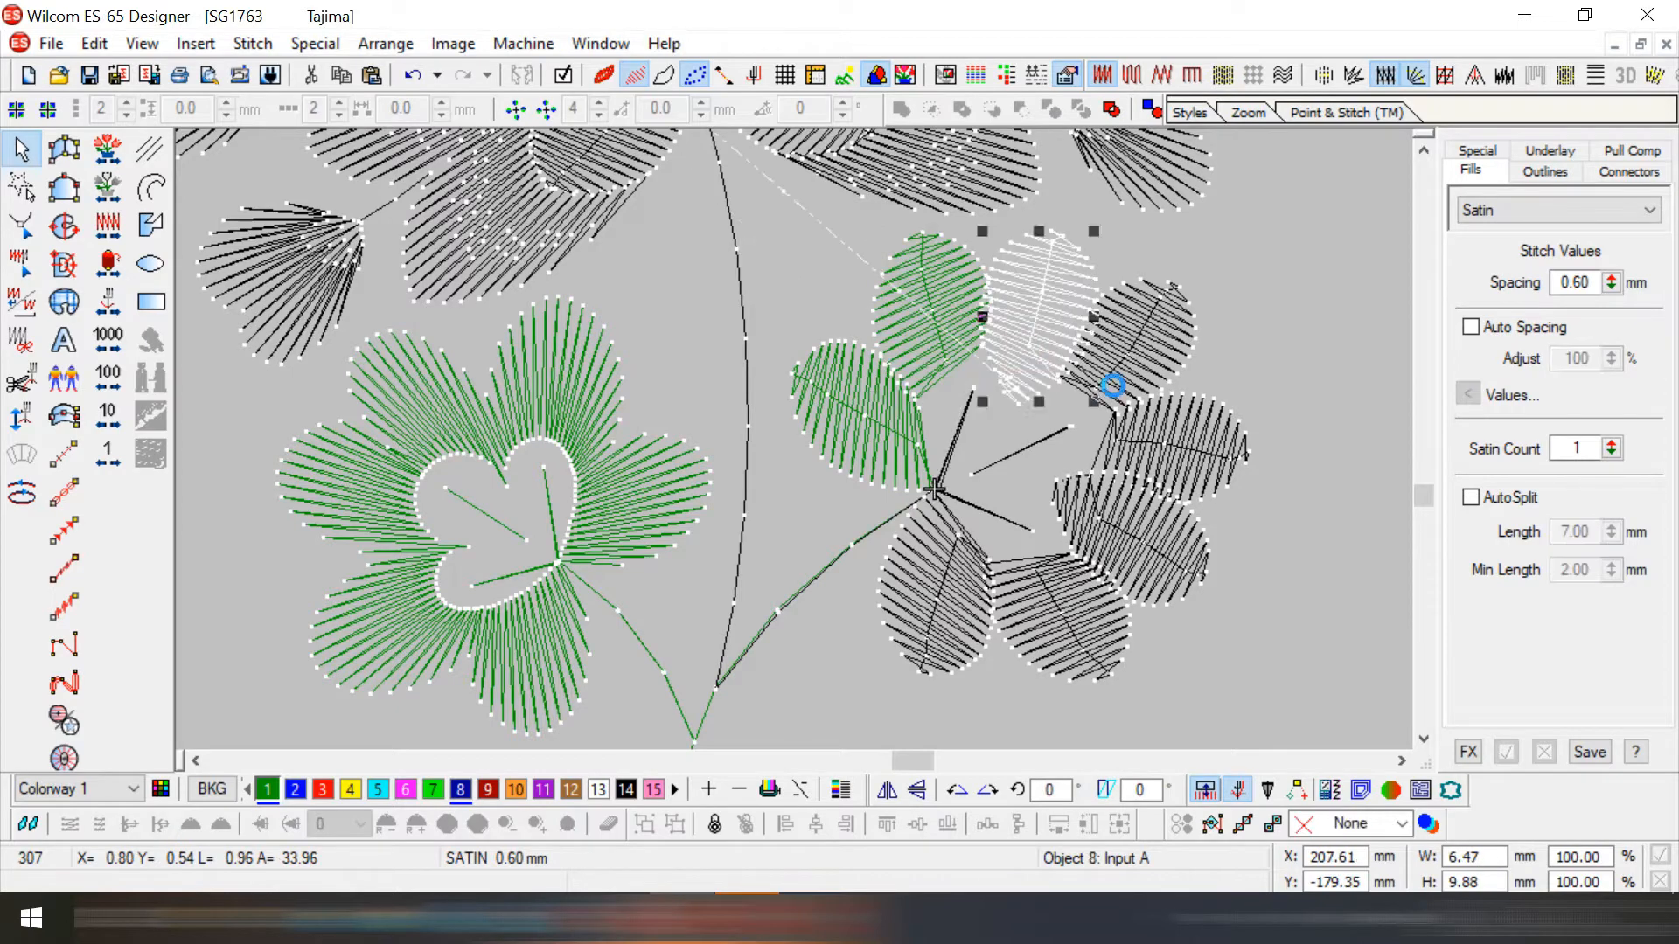
left_click(1128, 354)
left_click(1196, 465)
left_click(1136, 594)
left_click(1061, 636)
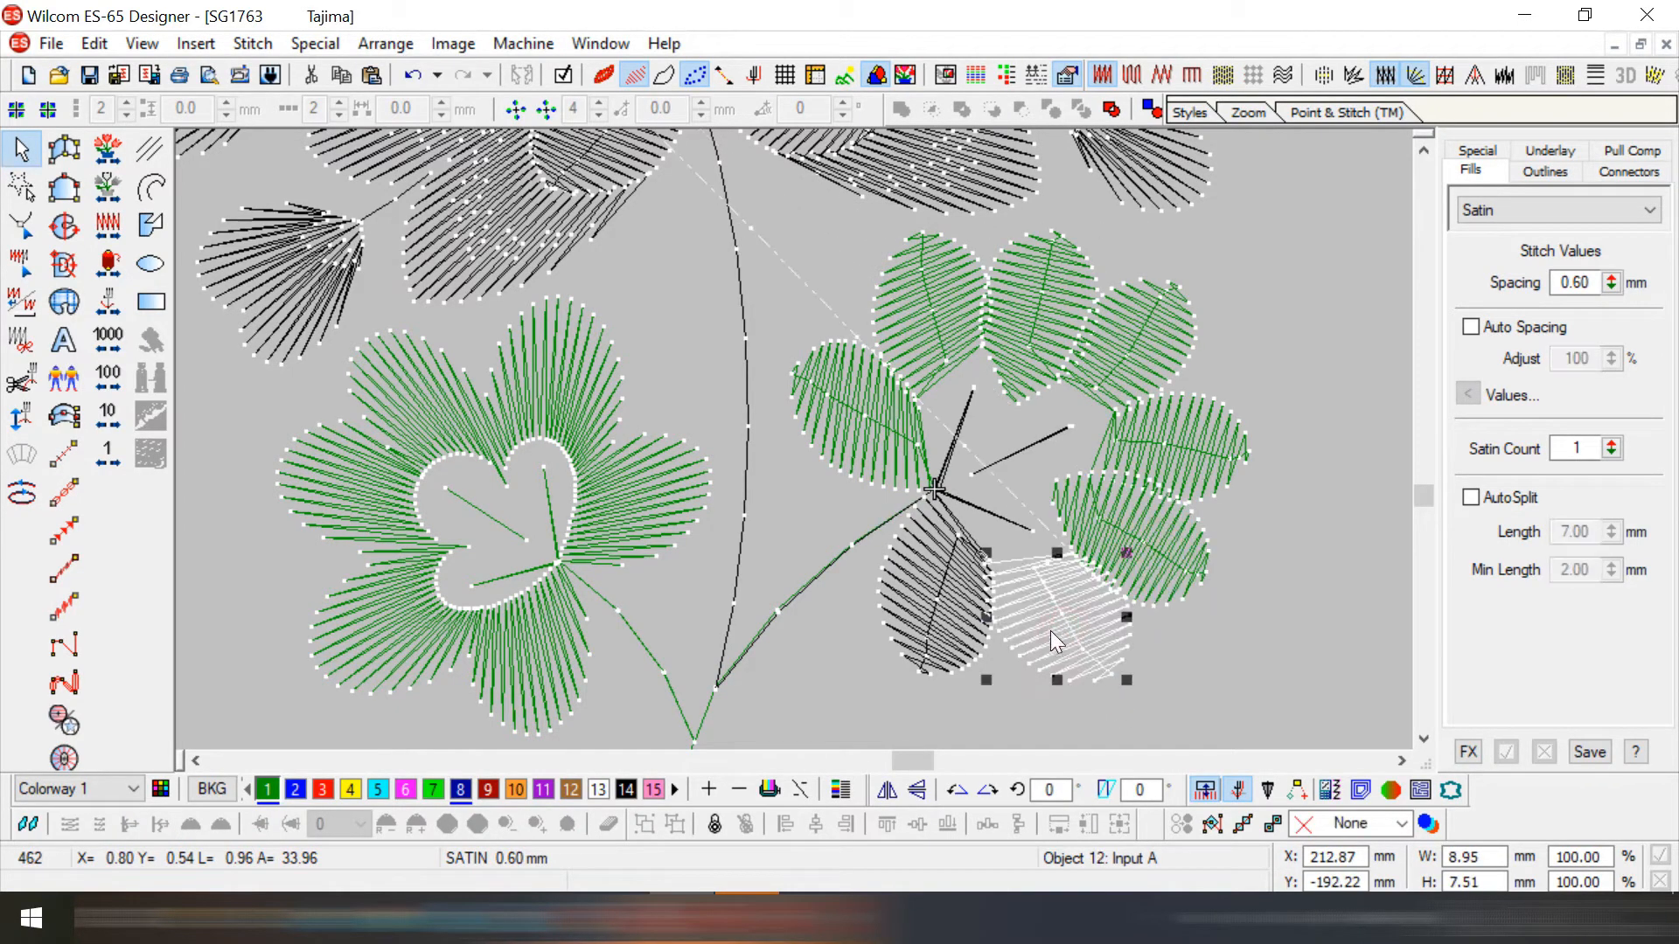
left_click(945, 599)
- Resequence the vein runs inside the right flower to stitch after its petals
left_click(973, 511)
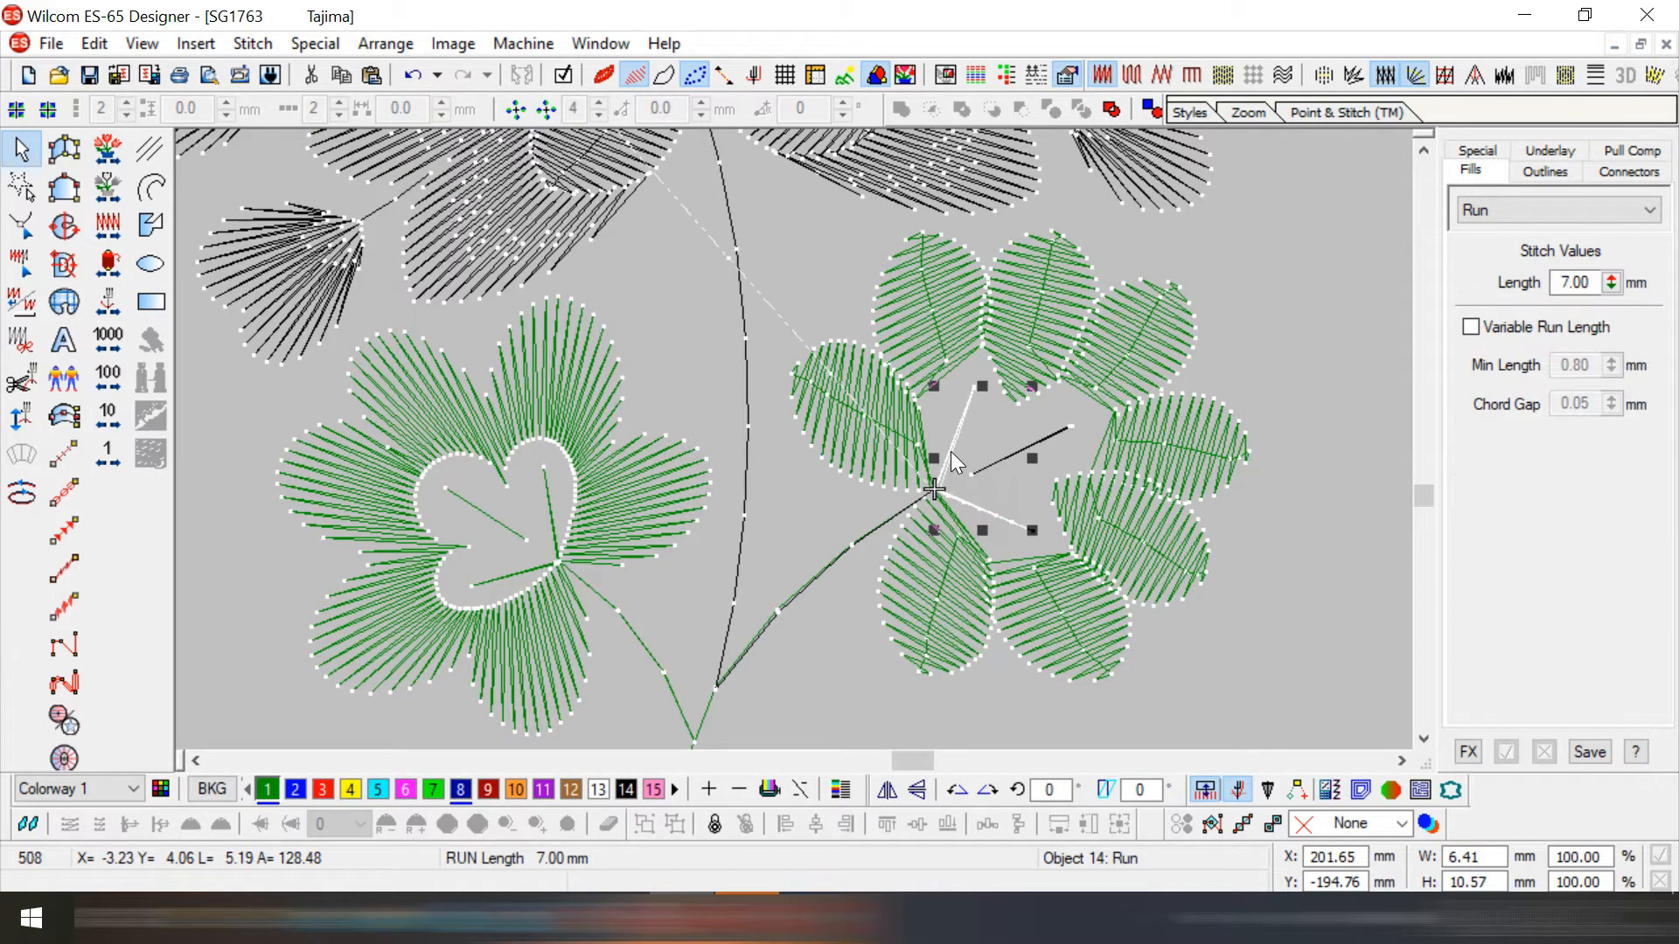
left_click(986, 467)
left_click(1004, 535)
- Travel along the main stem run to the stitch at the base of the large flower
scroll(668, 551, "up", 3)
scroll(698, 547, "down", 2)
key("Right")
key("Right")
key("Right")
key("Right")
scroll(736, 523, "up", 3)
key("Right")
key("Right")
key("Right")
key("Right")
key("Right")
key("Right")
key("Right")
key("Left")
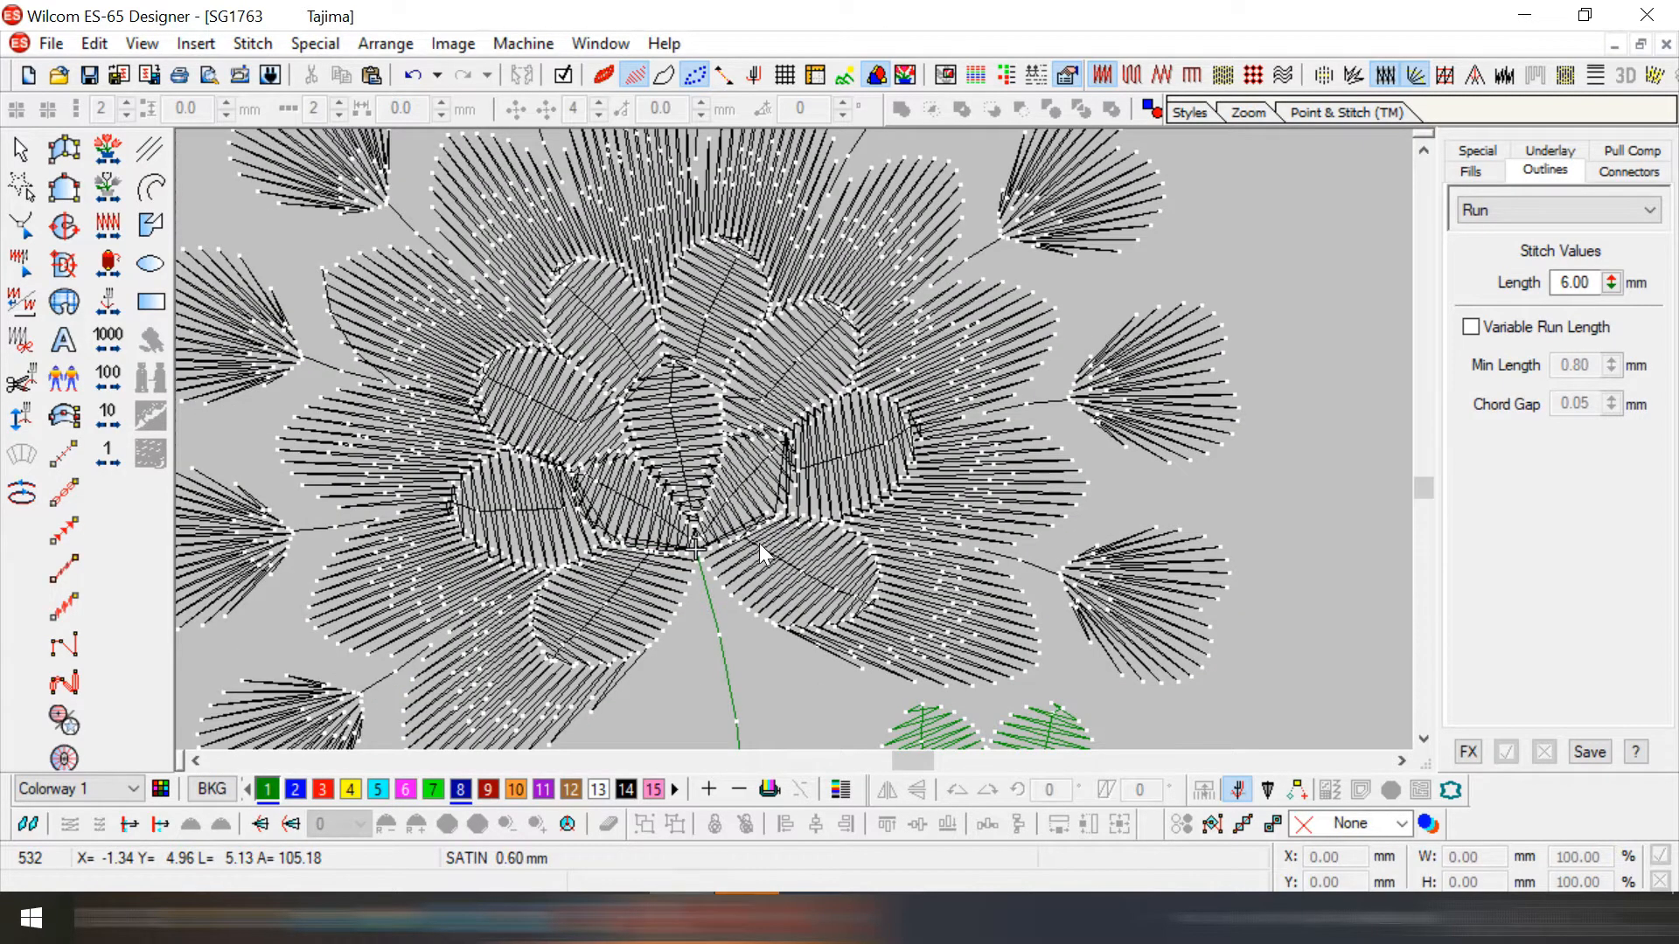
- Set the entry and exit points of the large flower's two lowest inner petals and its outer satin petal ring
key("shift+z")
key("z")
left_click_drag(947, 601, 947, 605)
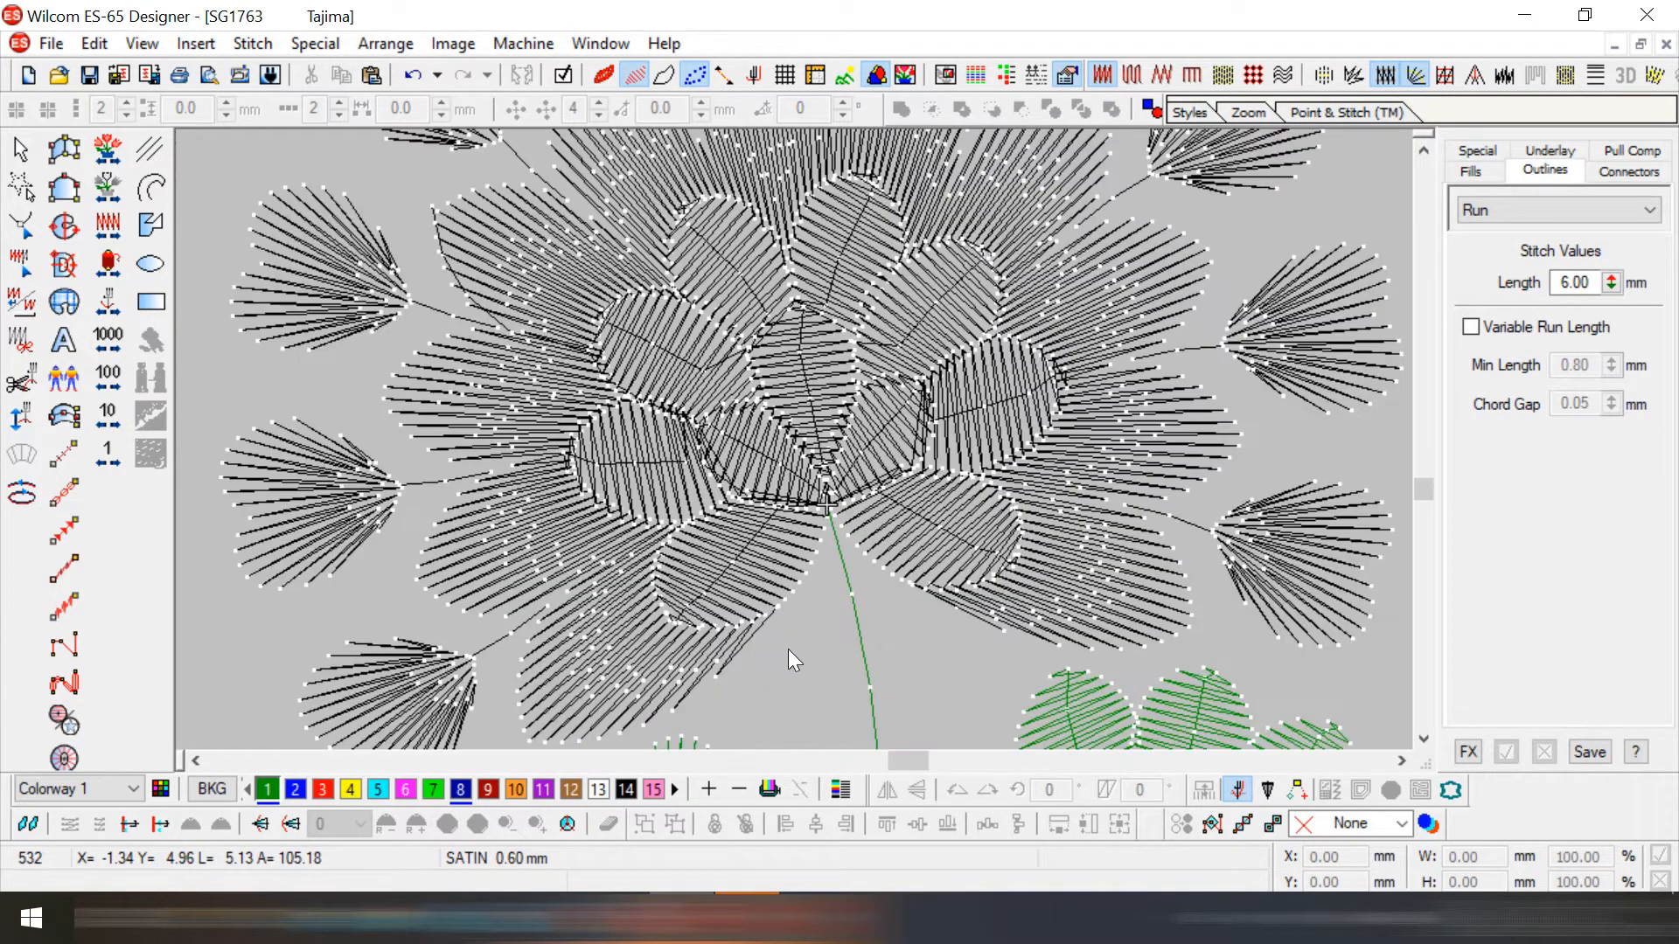
left_click(752, 567)
left_click(762, 567, "ctrl")
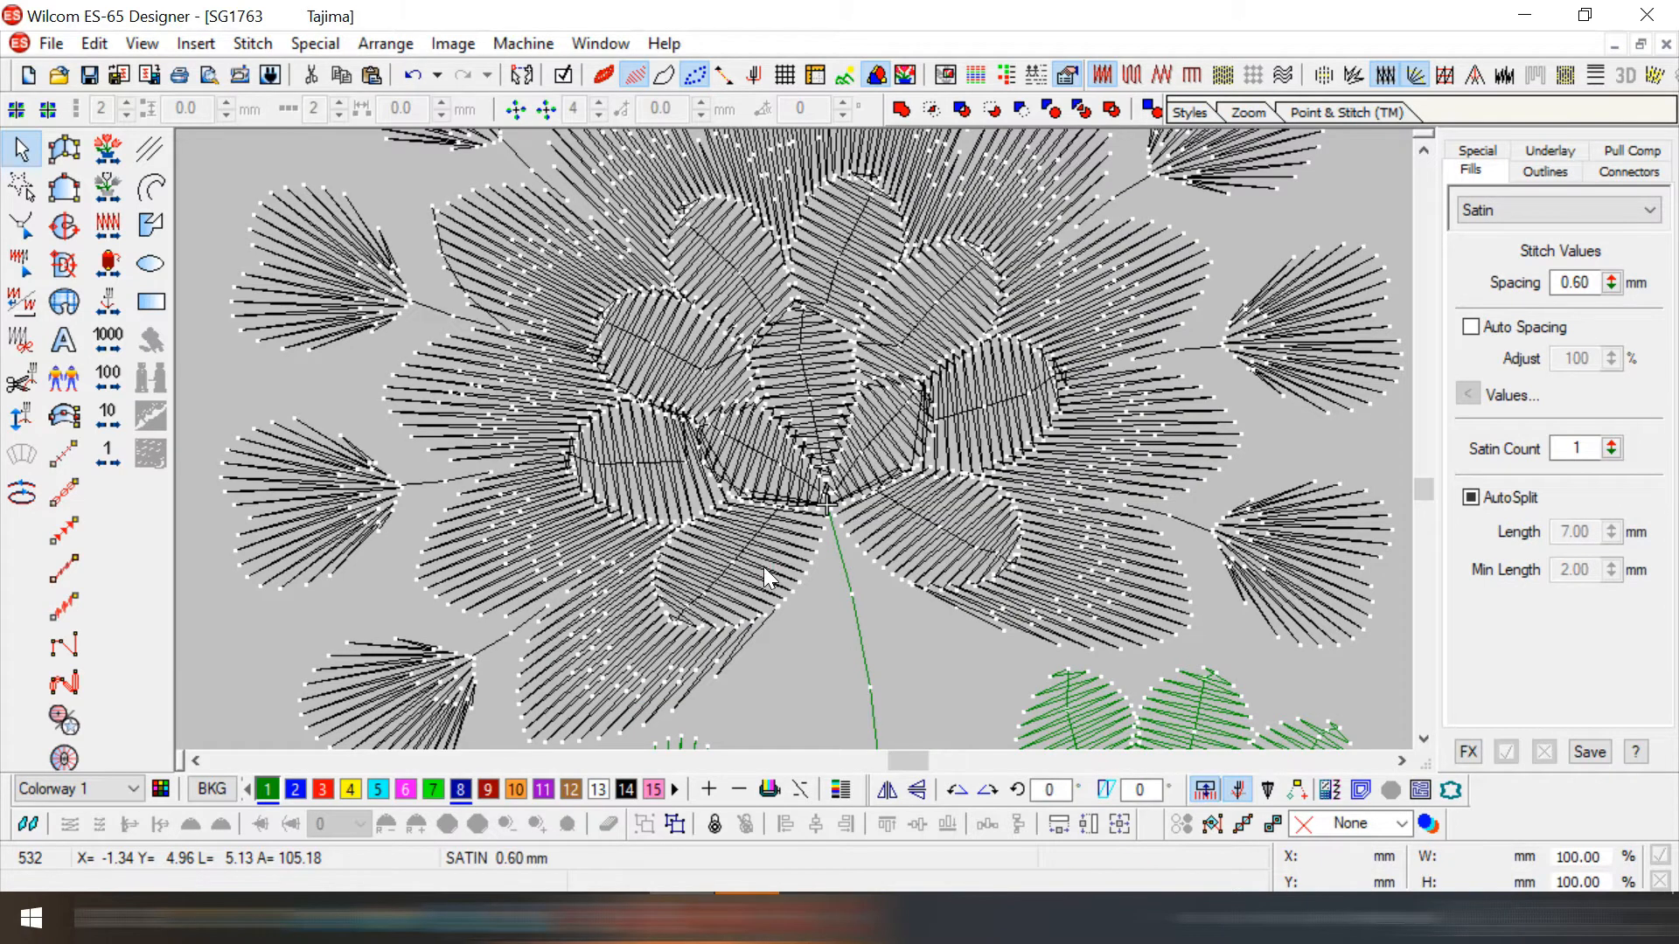
key("h")
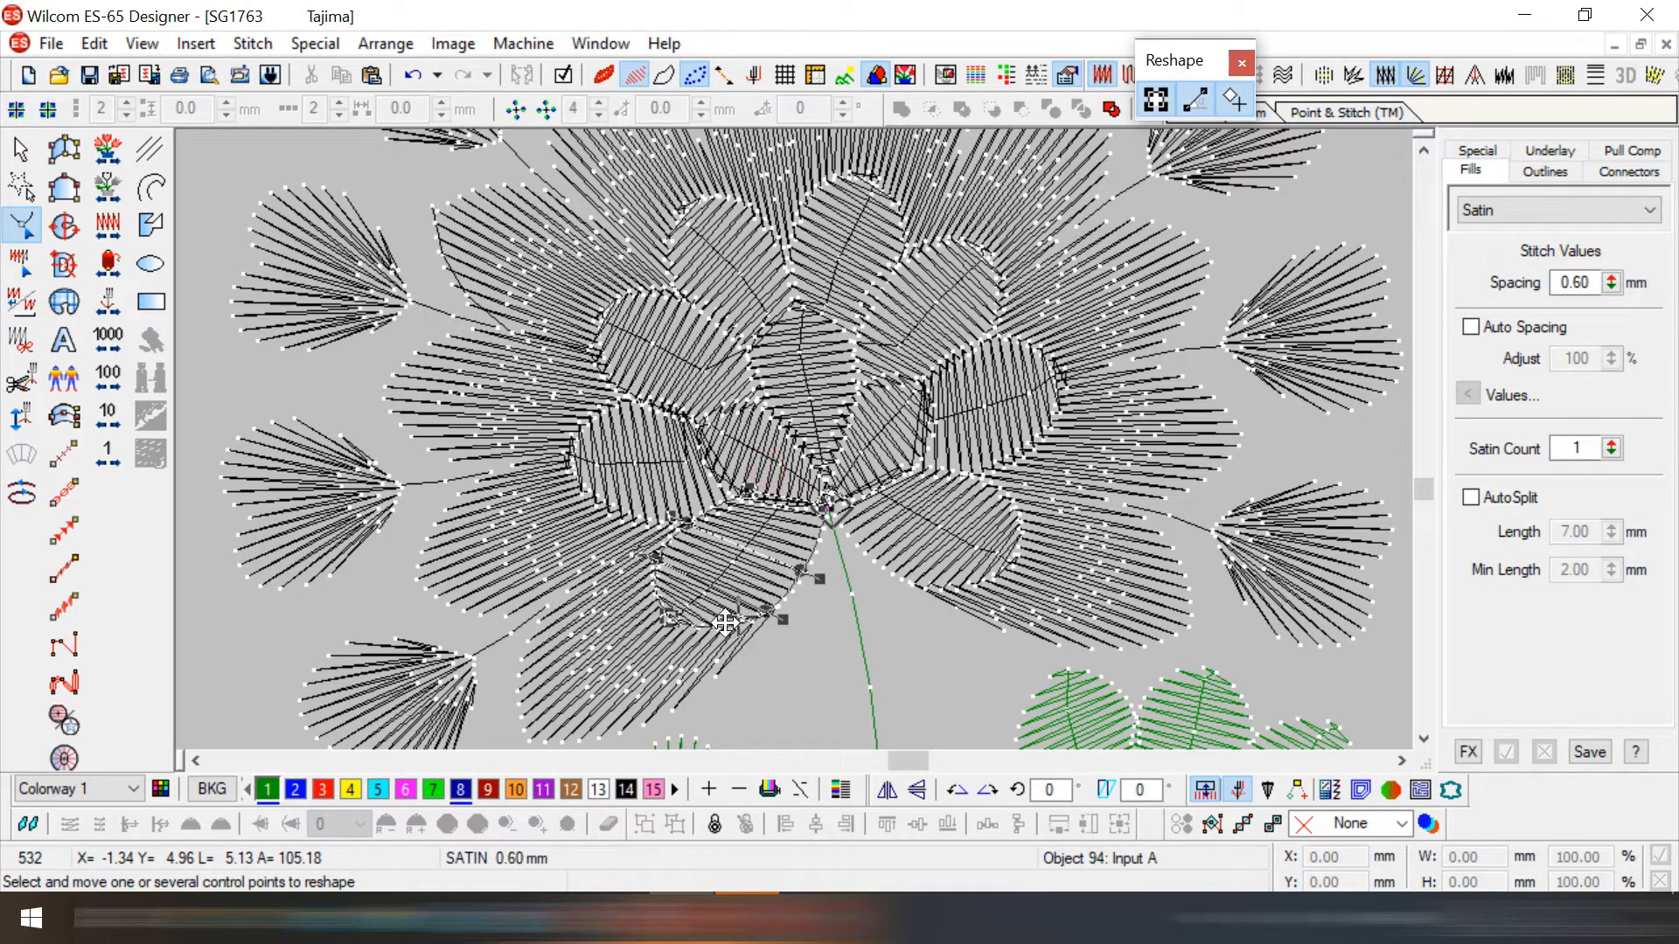
left_click(953, 533)
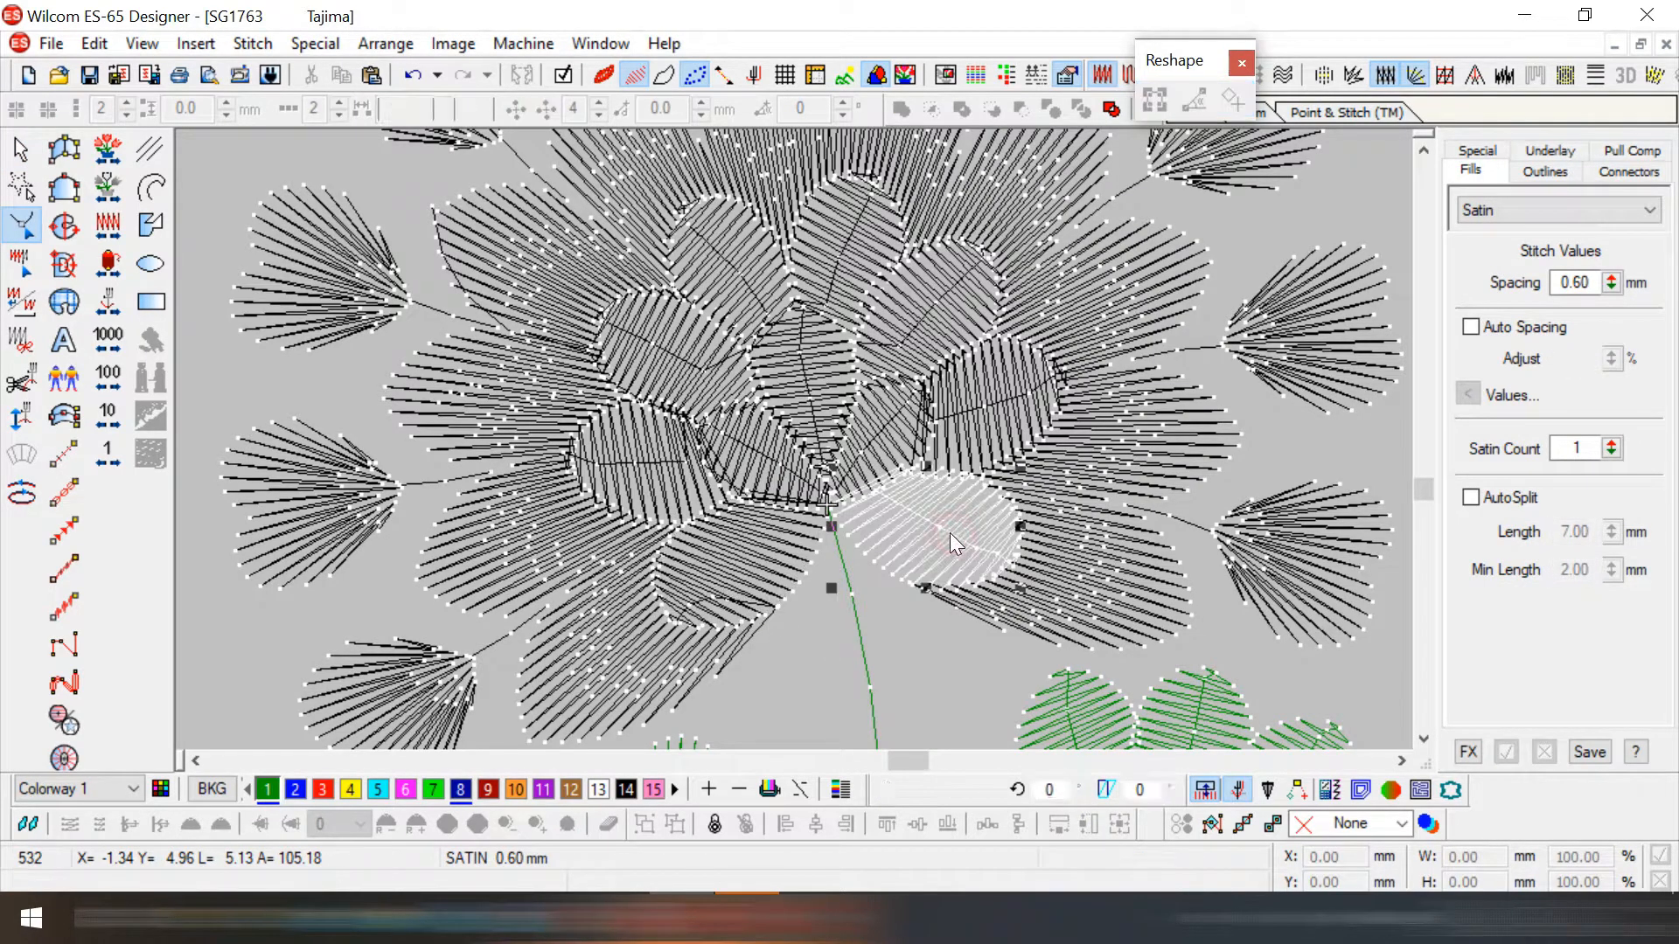
key("h")
left_click(794, 644)
key("h")
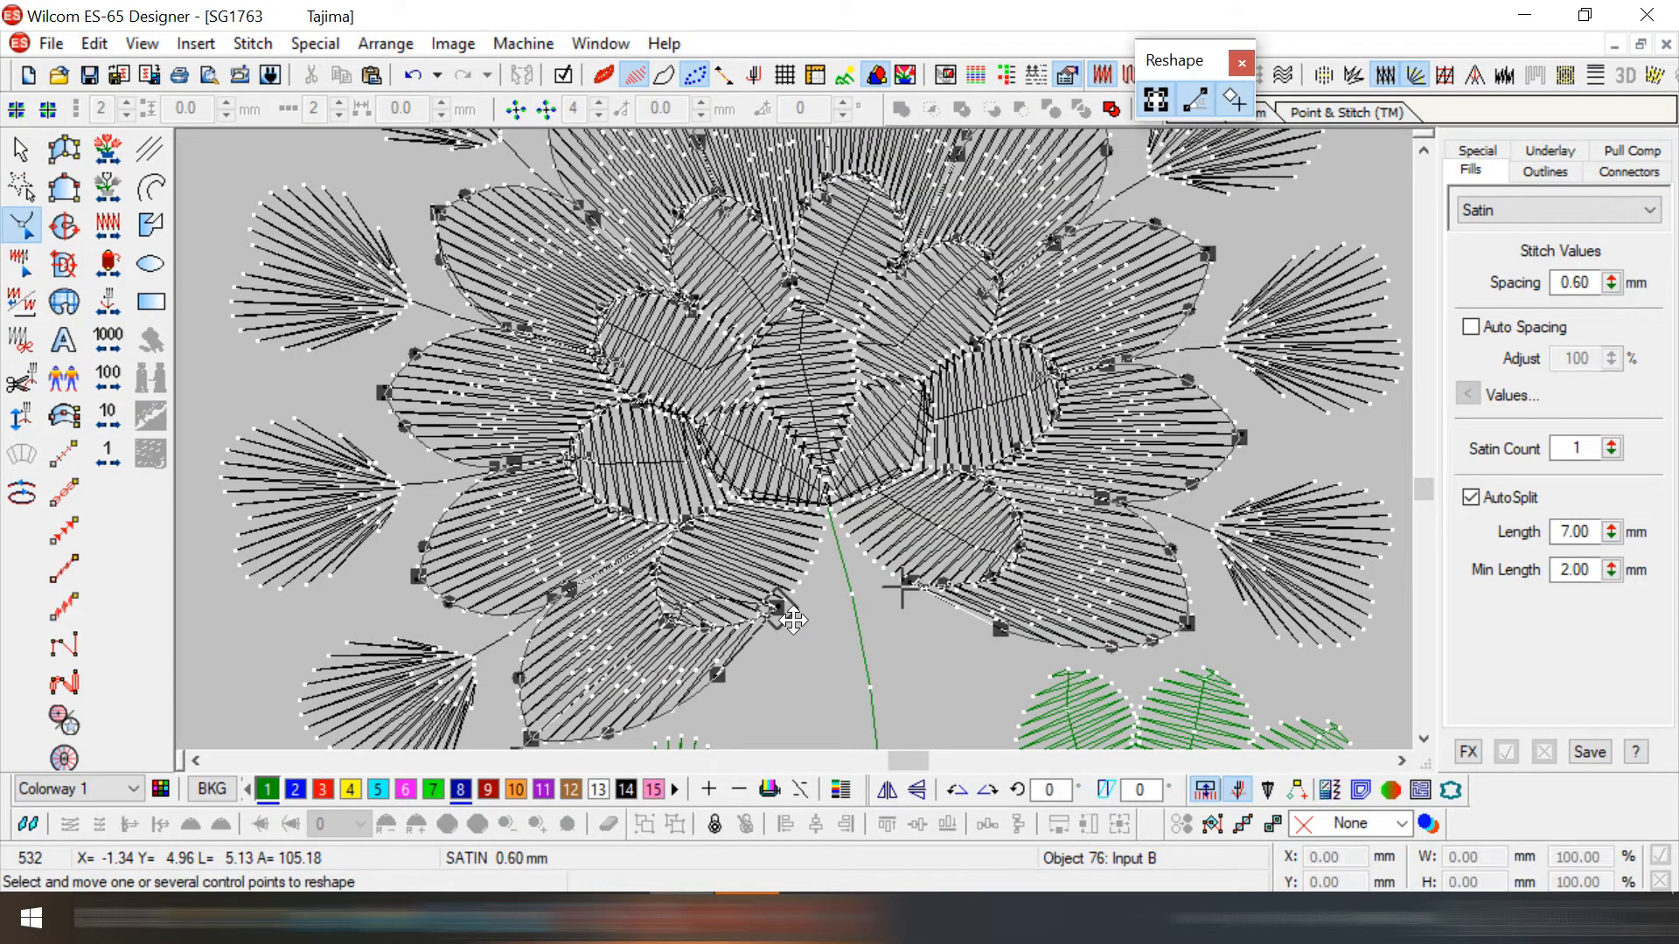
left_click(902, 521)
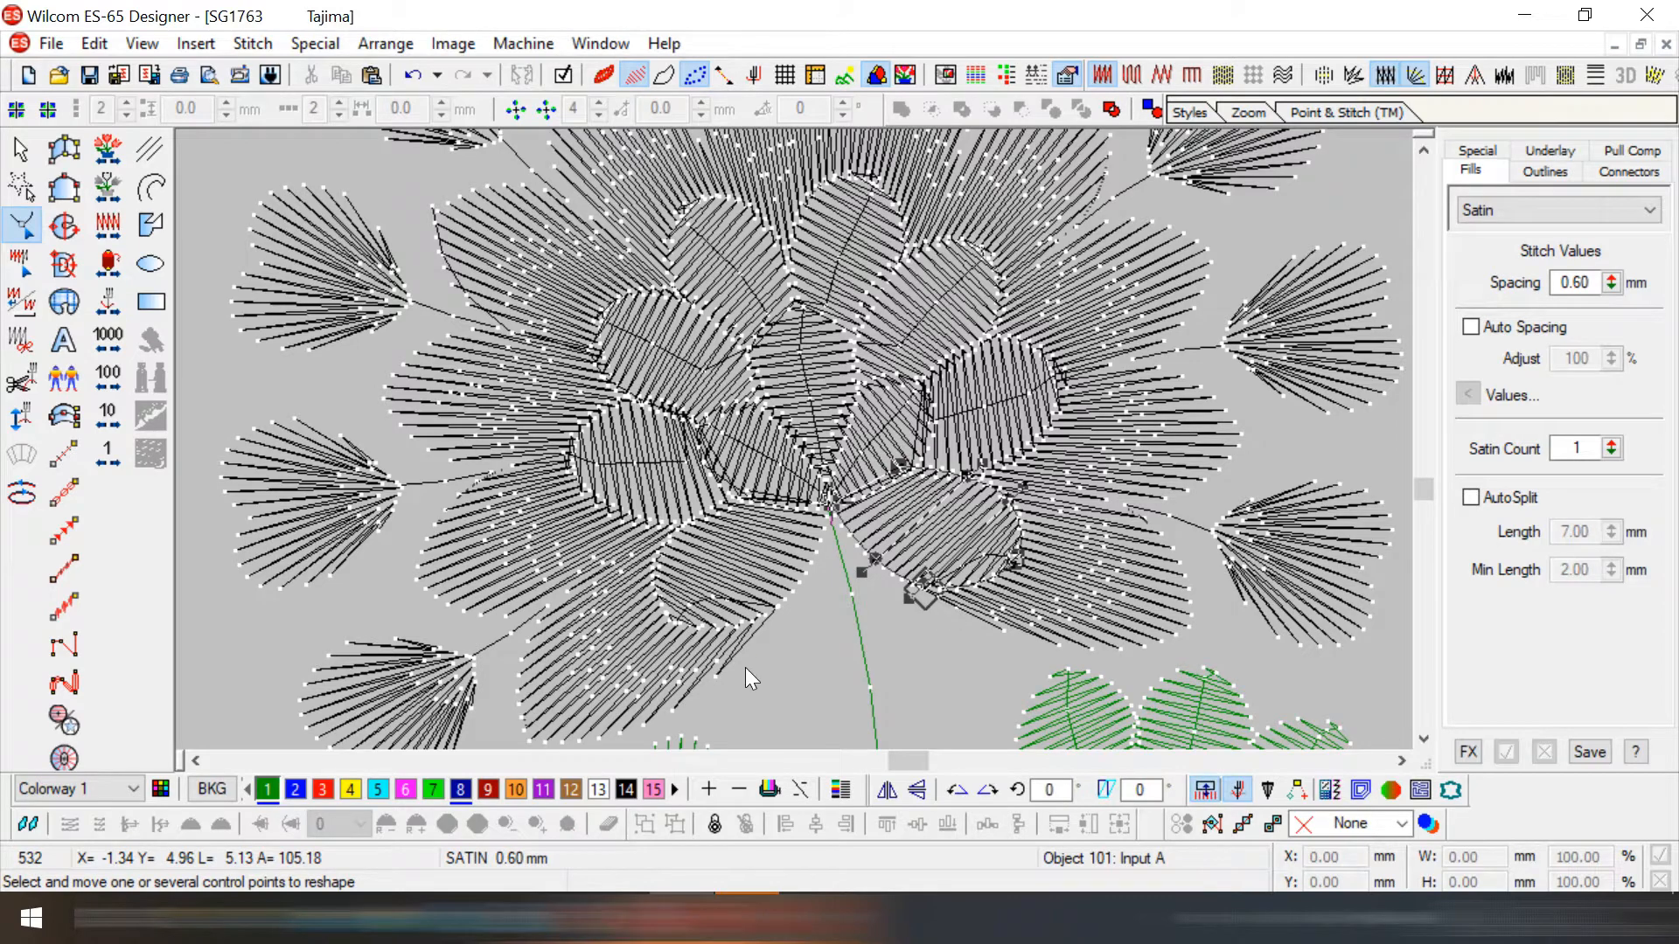
- Resequence the lower-left inner petal, outer petal ring and lower-right inner petal, in that order, to stitch after the main stem run
left_click(770, 536)
key("Escape")
left_click(643, 649)
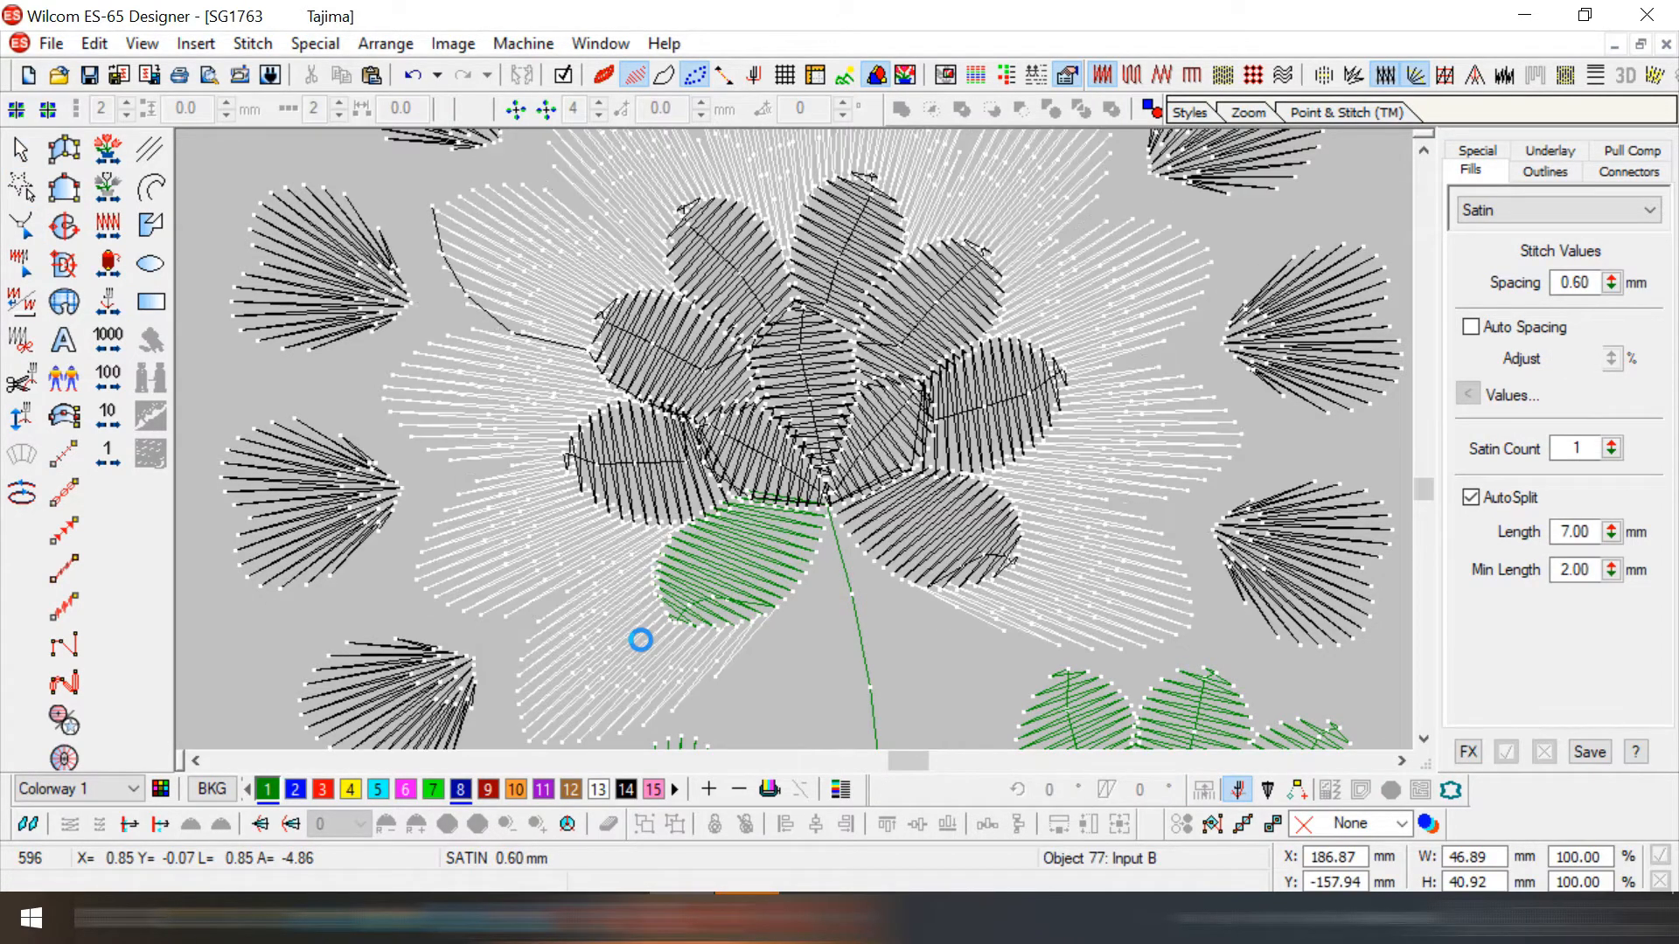
left_click(929, 547)
key("Delete")
- Set the entry and exit points of the large flower's lower-right, right, upper-right and top inner petals
left_click(915, 526)
key("h")
key("b")
left_click_drag(497, 211, 1113, 589)
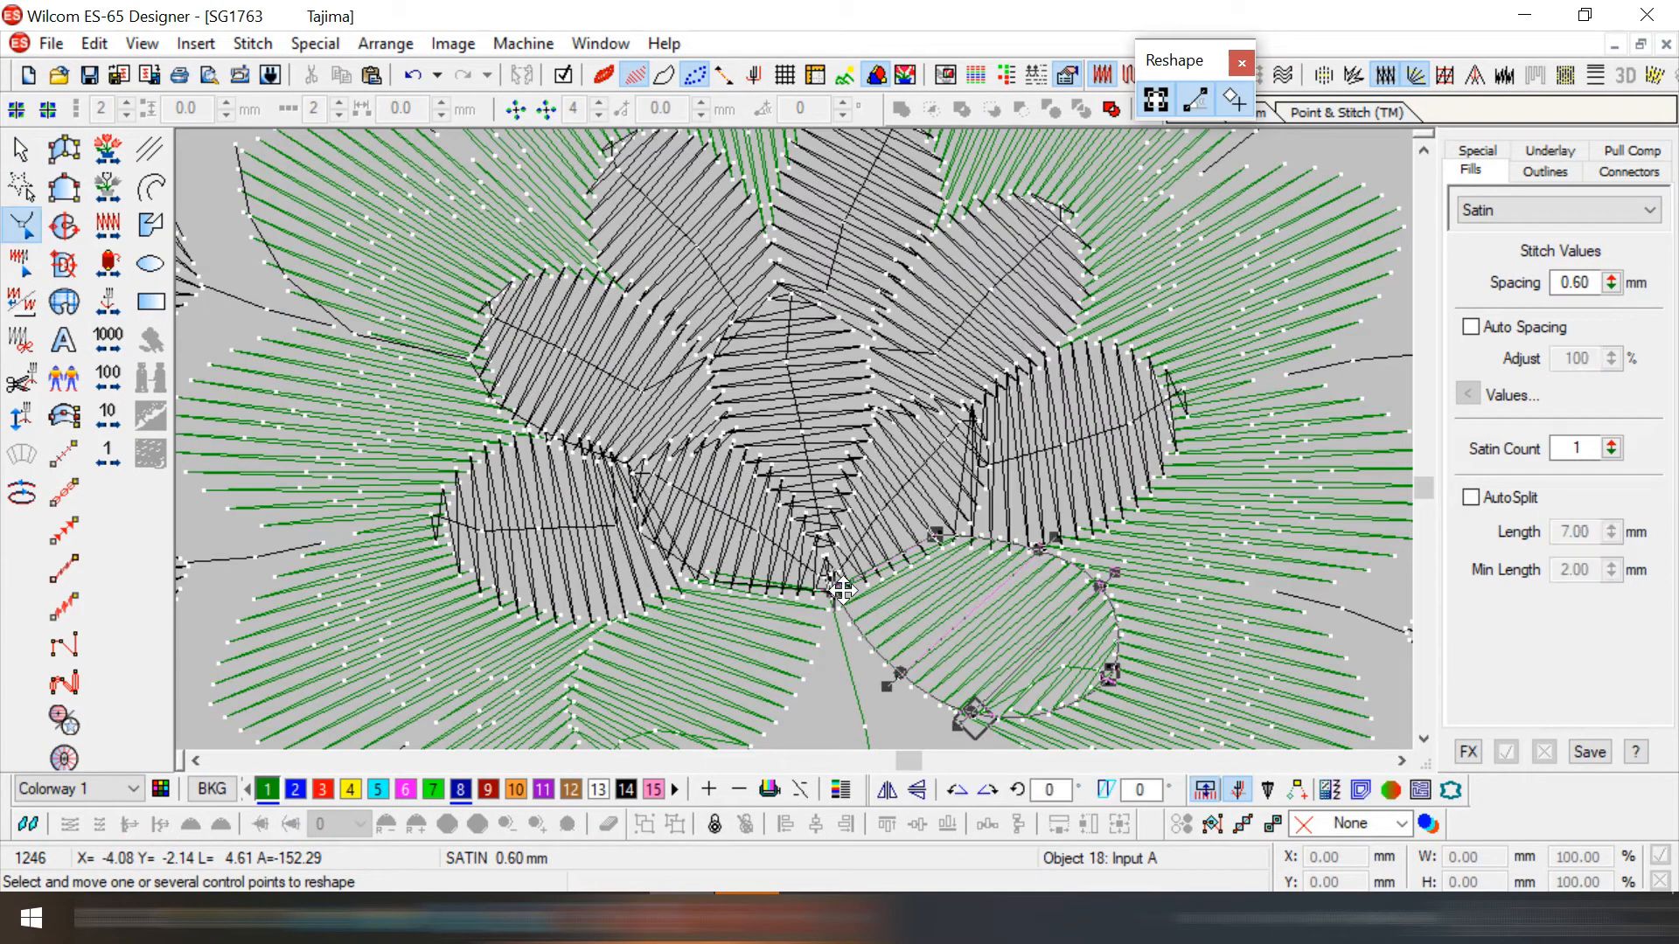
left_click(1006, 427)
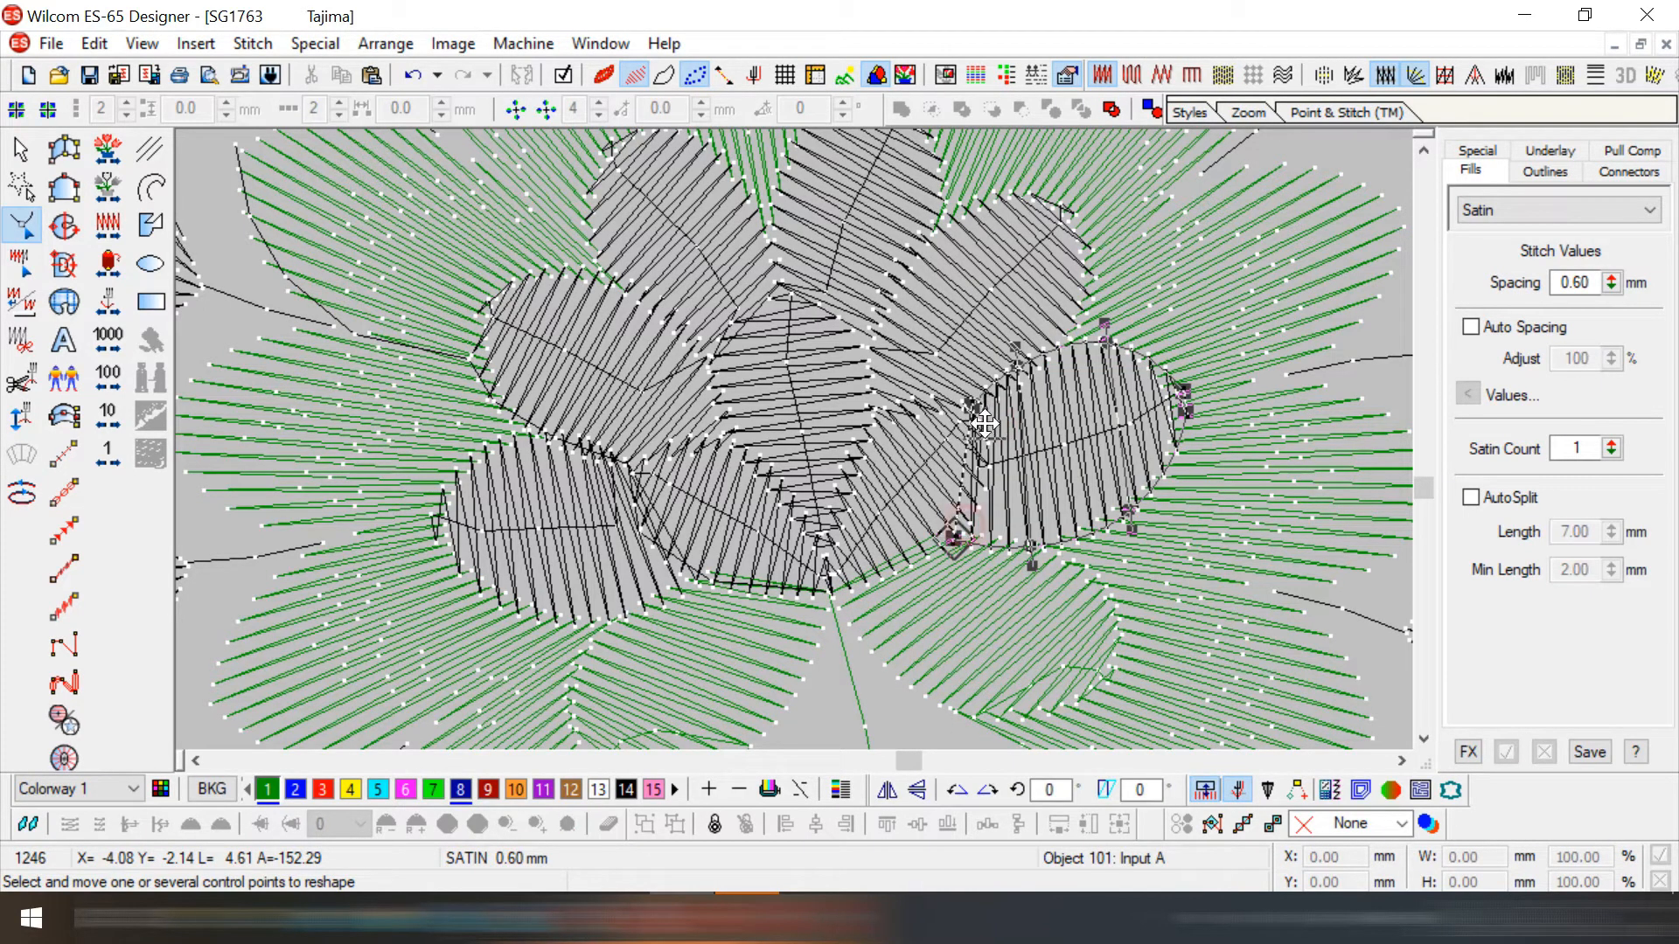
left_click(957, 295)
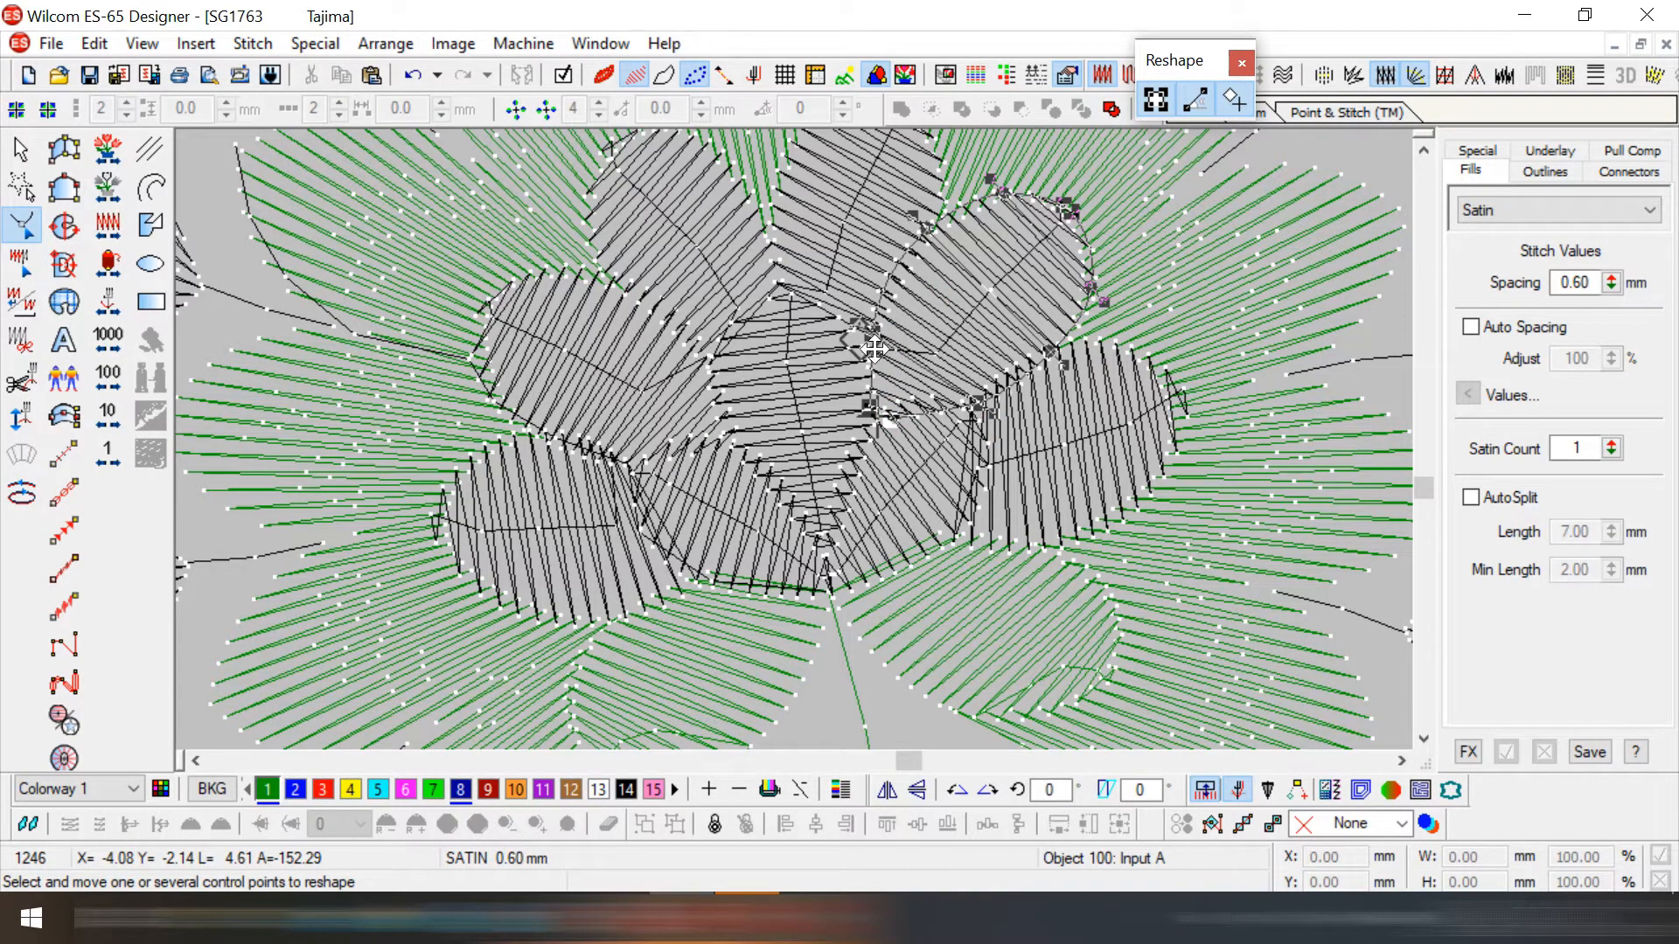
left_click(795, 304)
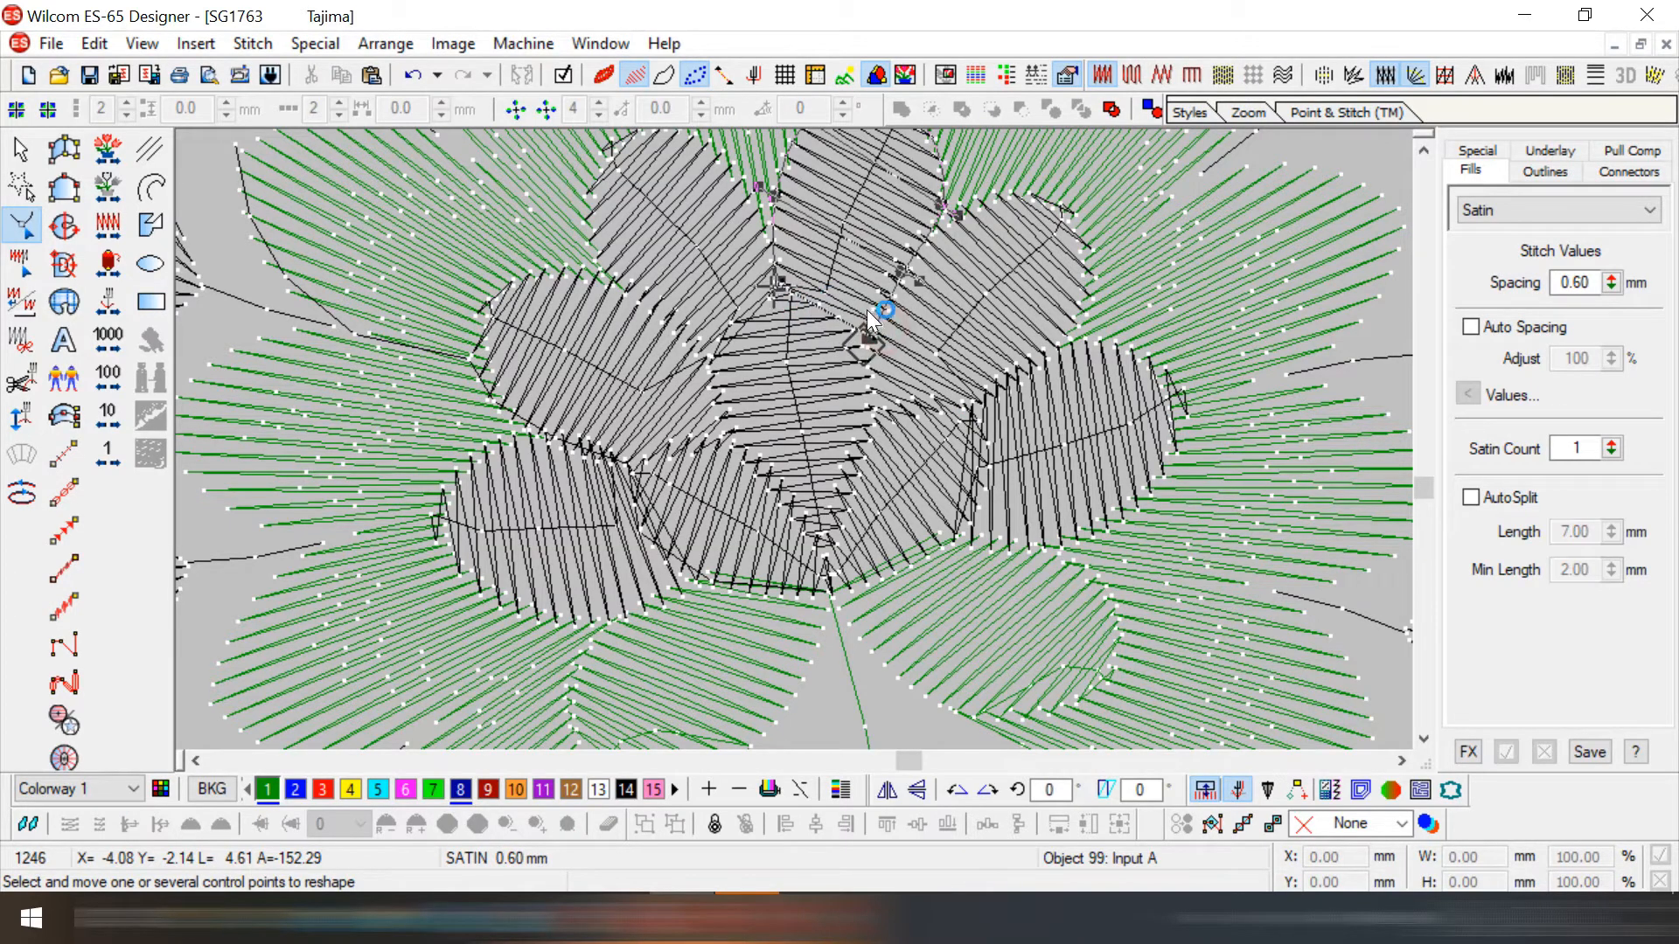
key("j")
- Set the entry and exit points of the upper-left and left inner petals and the small petal beside the centre
left_click(732, 288)
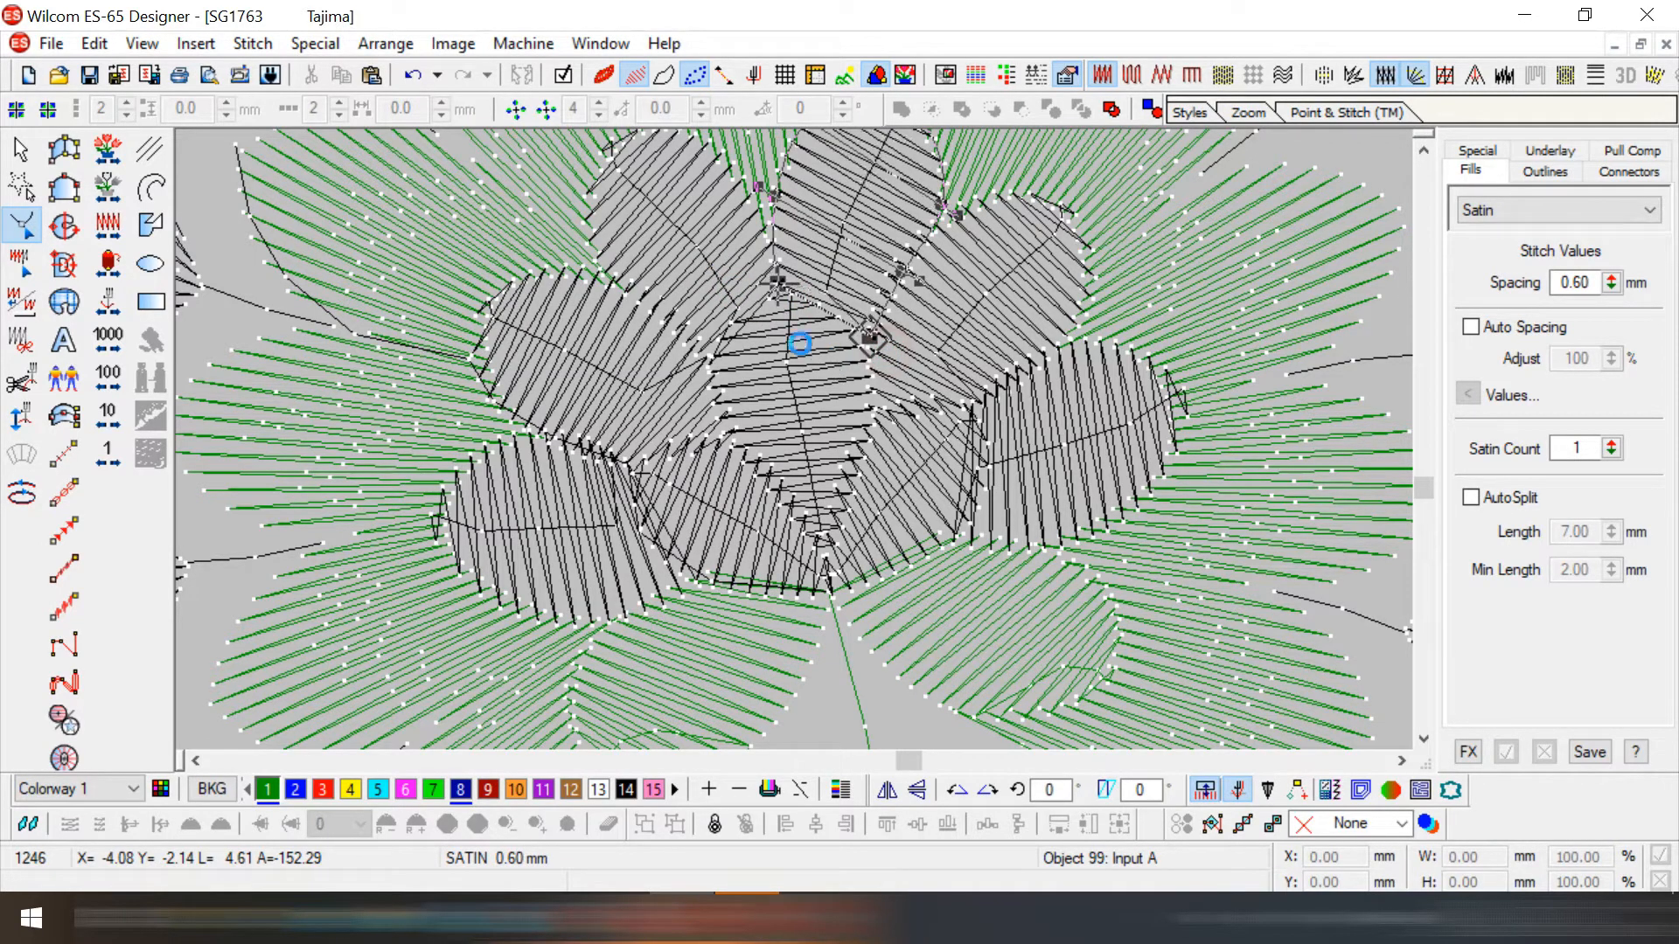
left_click(617, 385)
key("h")
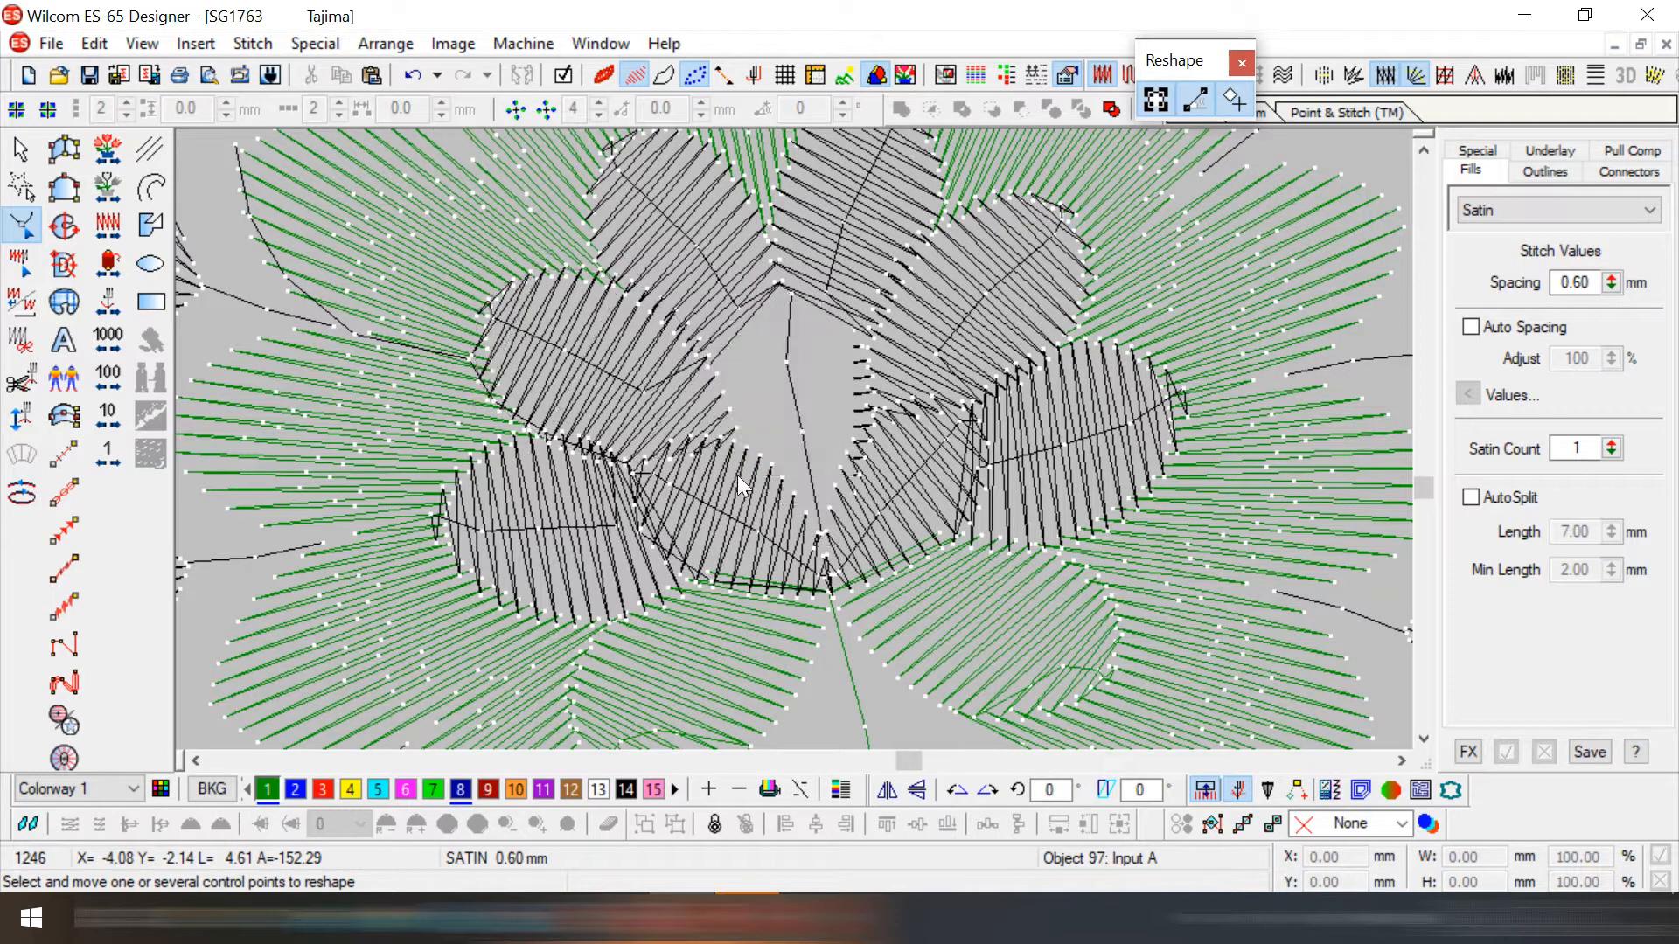
left_click(564, 519)
left_click(648, 436)
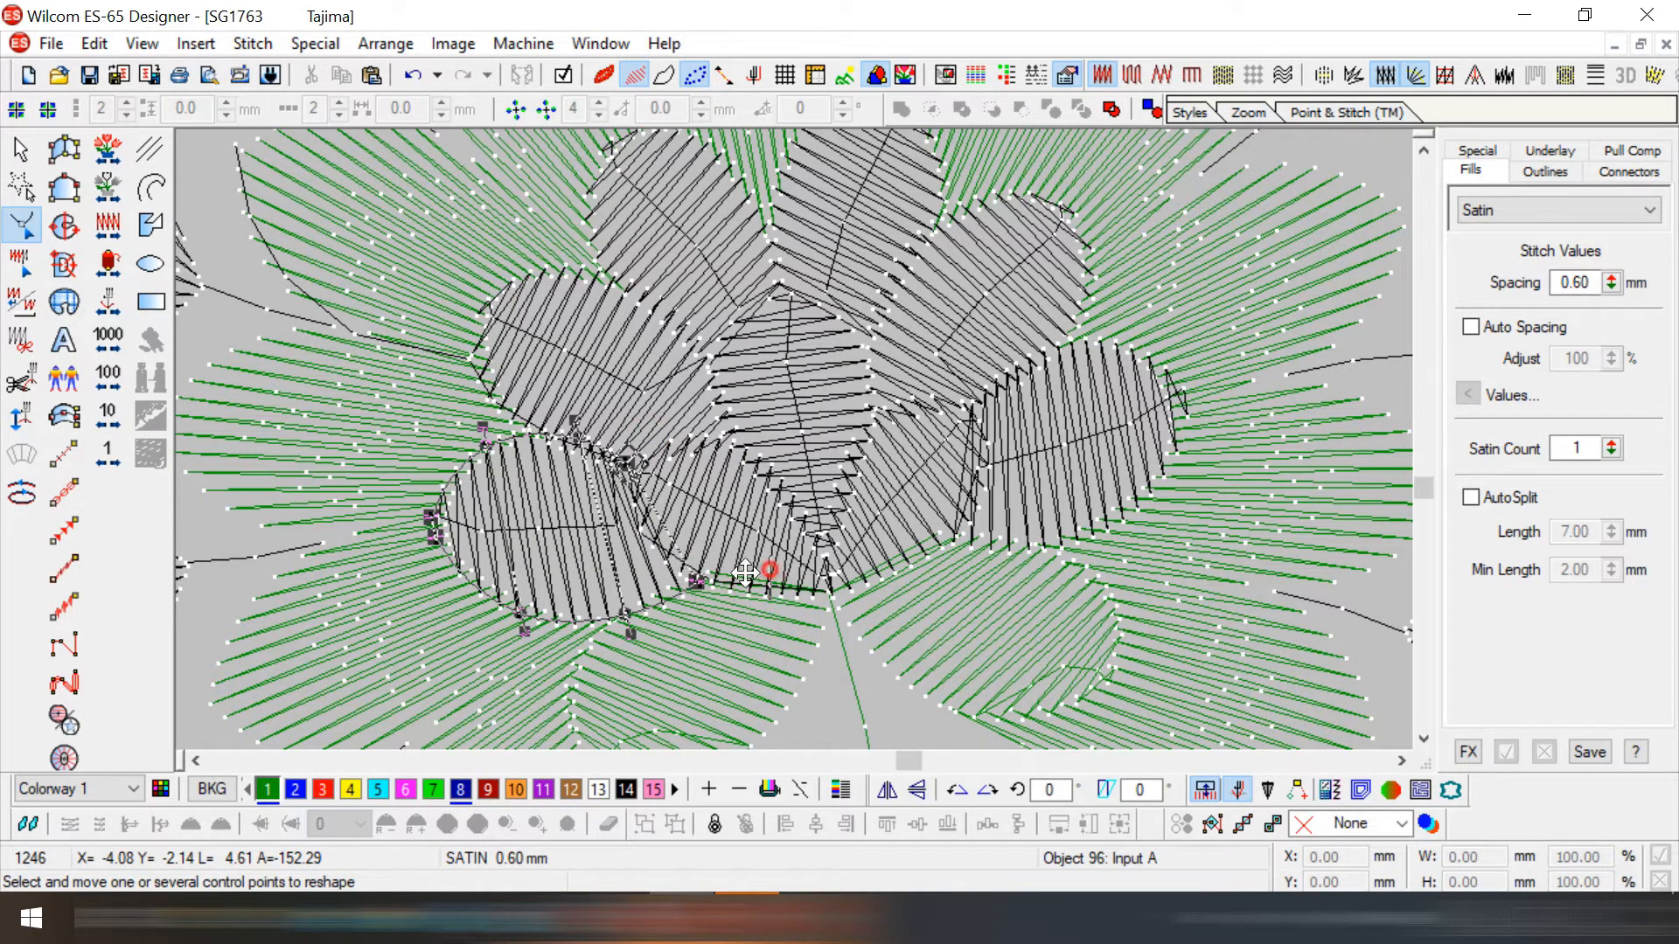
left_click(712, 522)
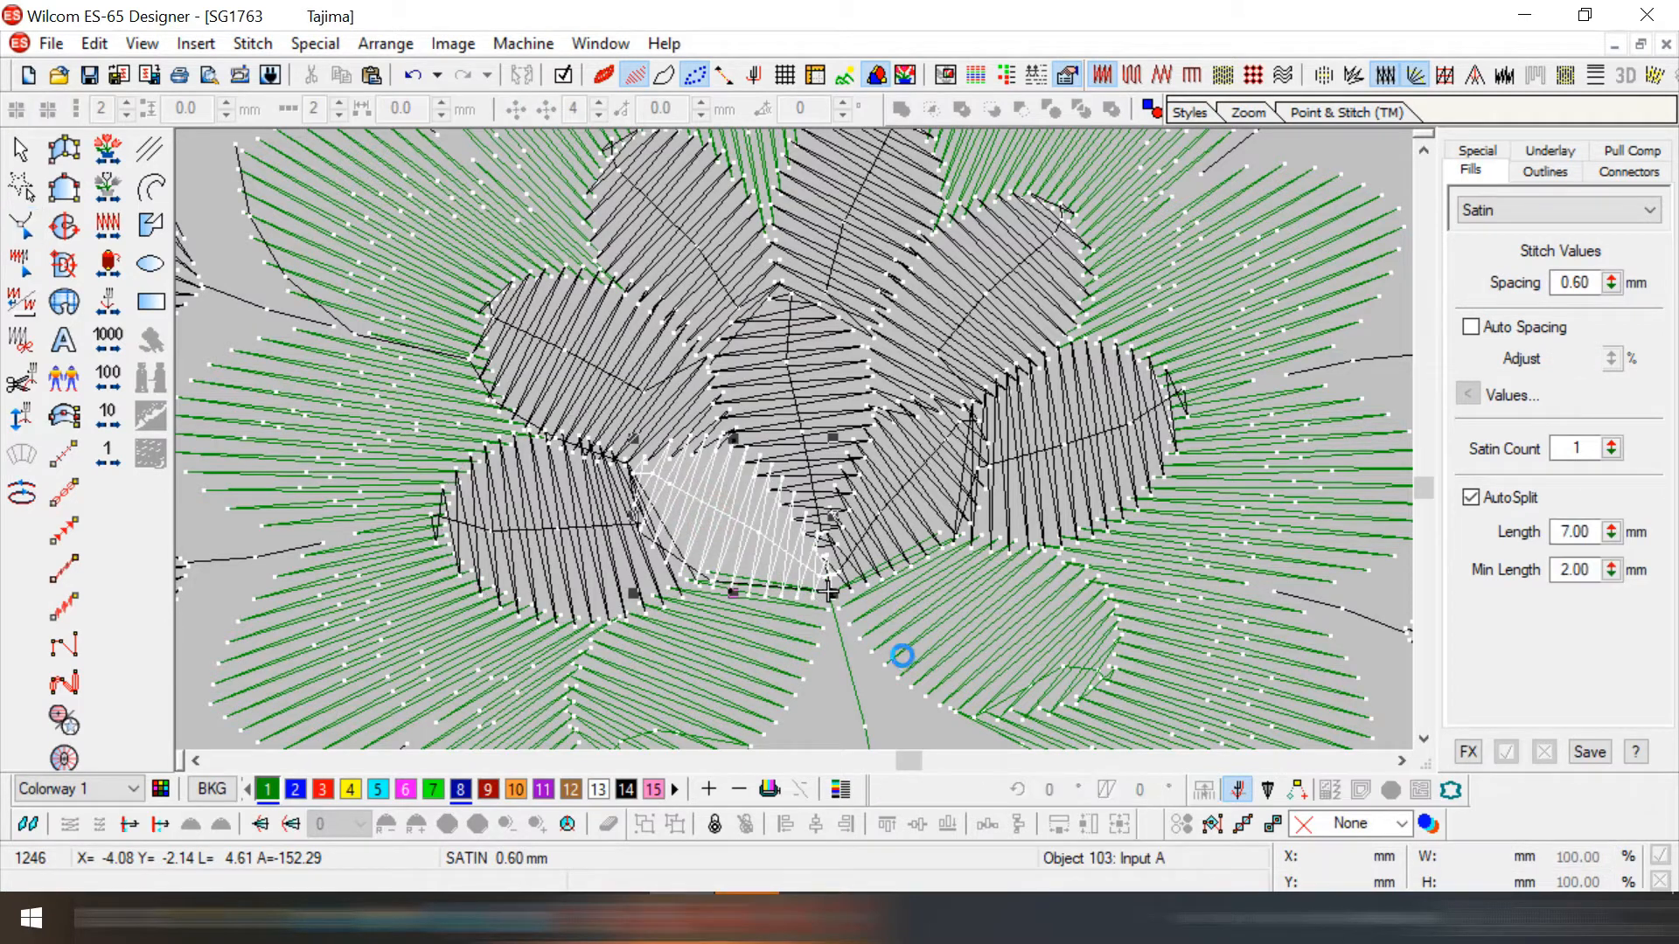
key("h")
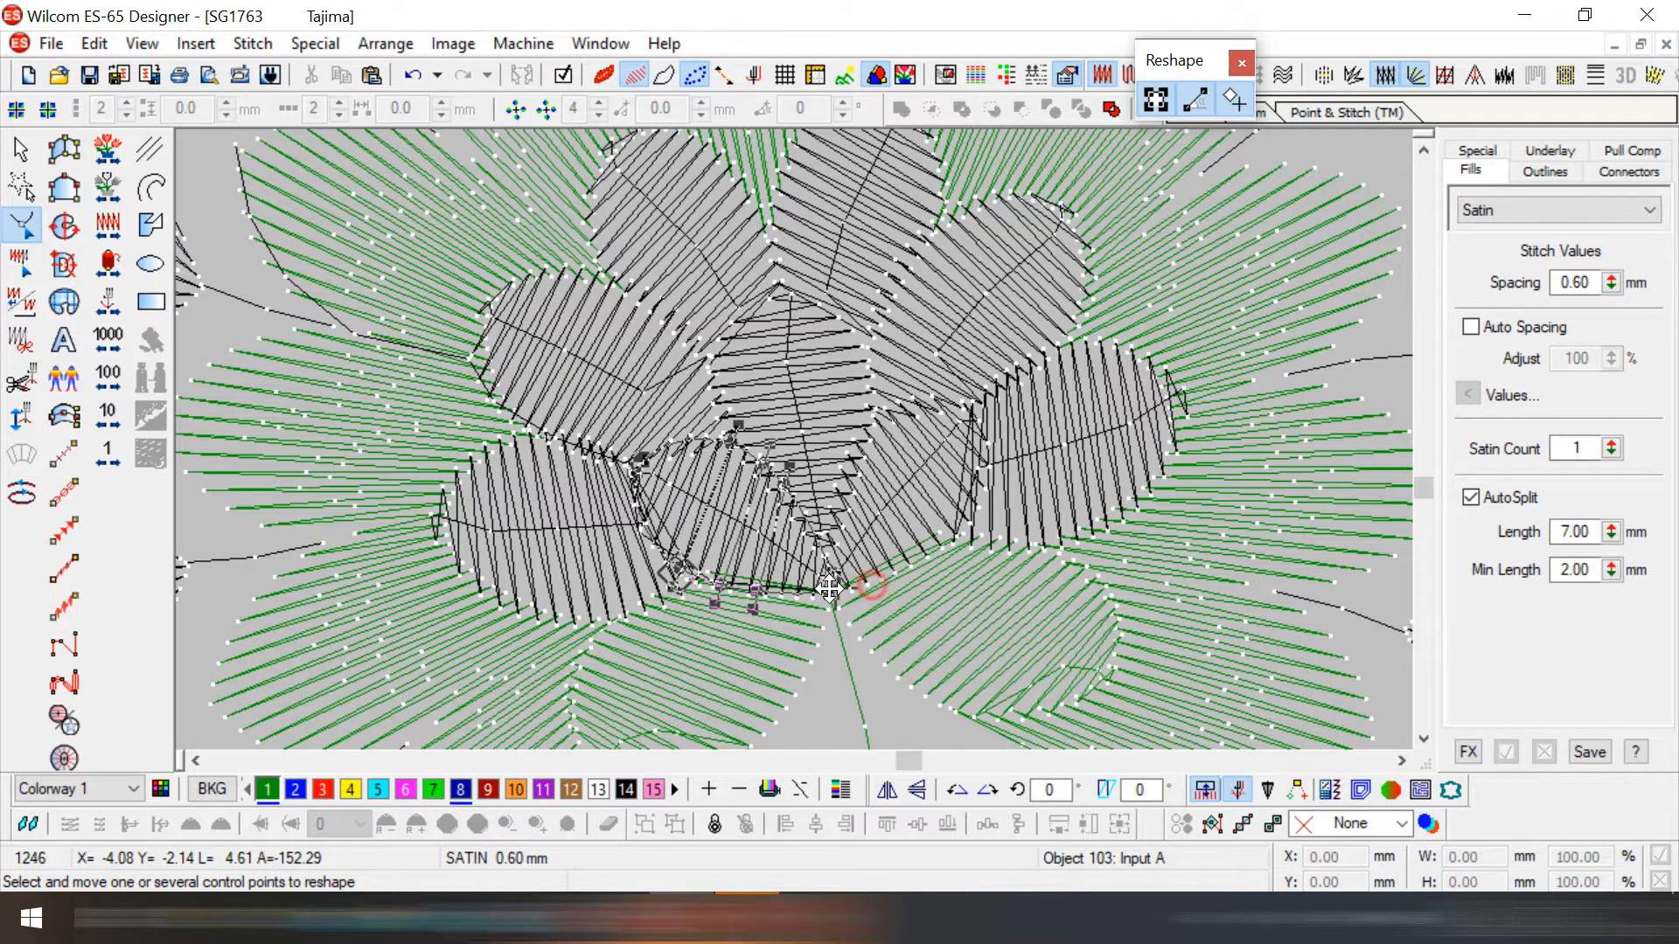
key("Escape")
- Resequence the right, upper-right, top and next upper-left inner petals counterclockwise to stitch after the lower-right inner petal
left_click(1046, 506)
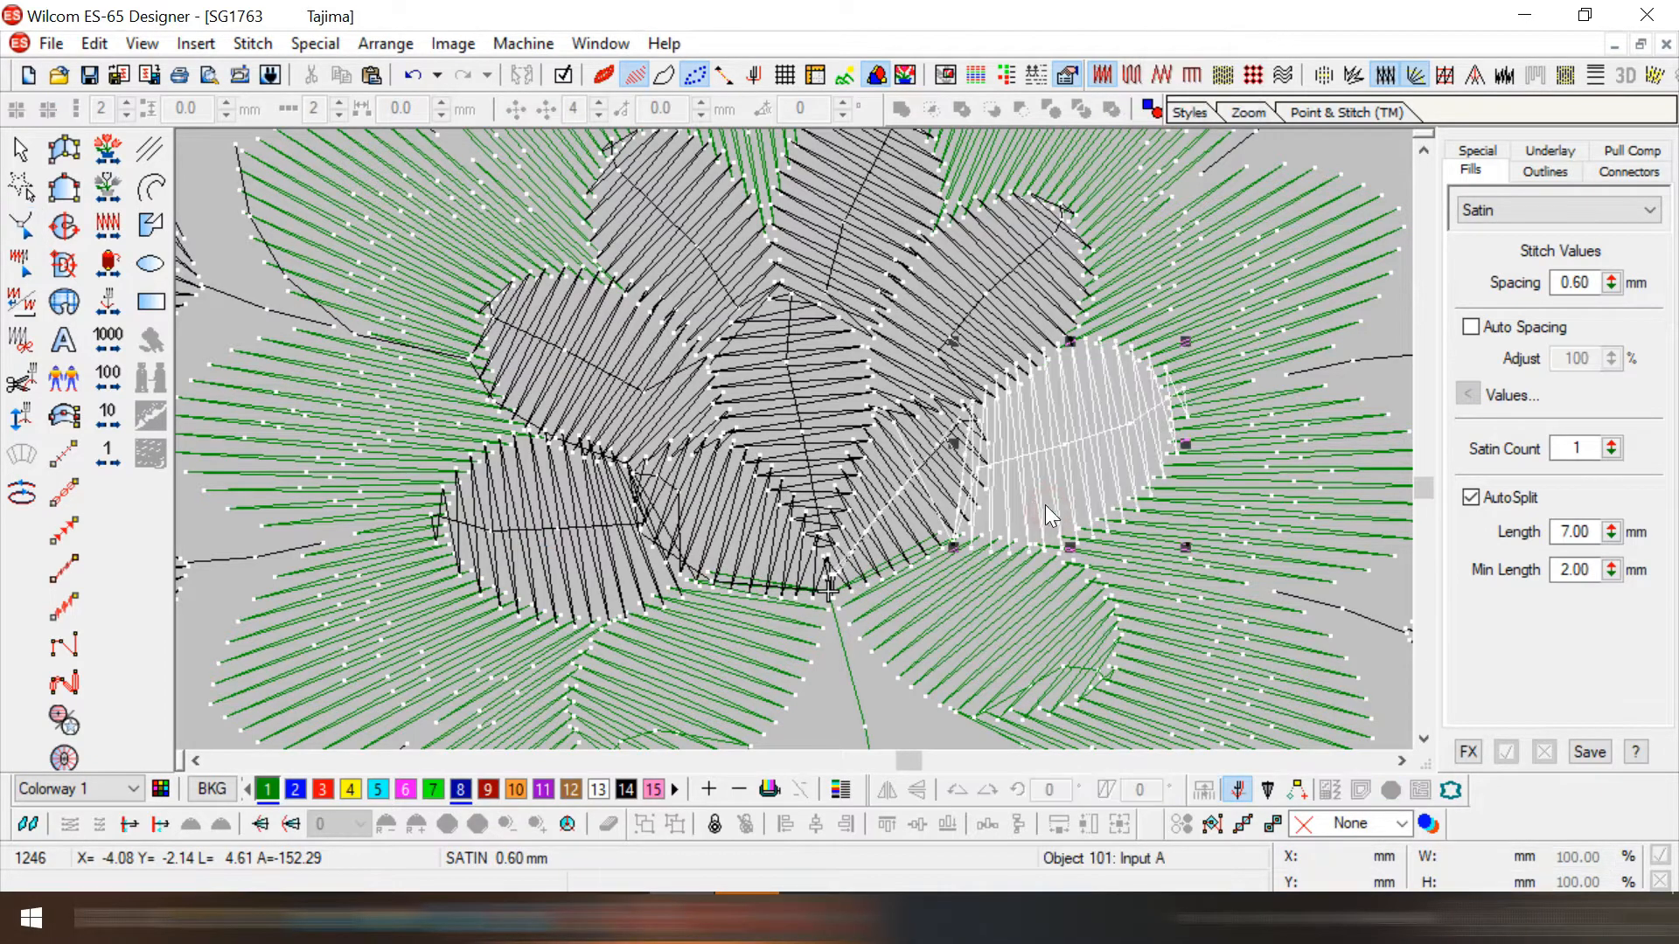
key("Delete")
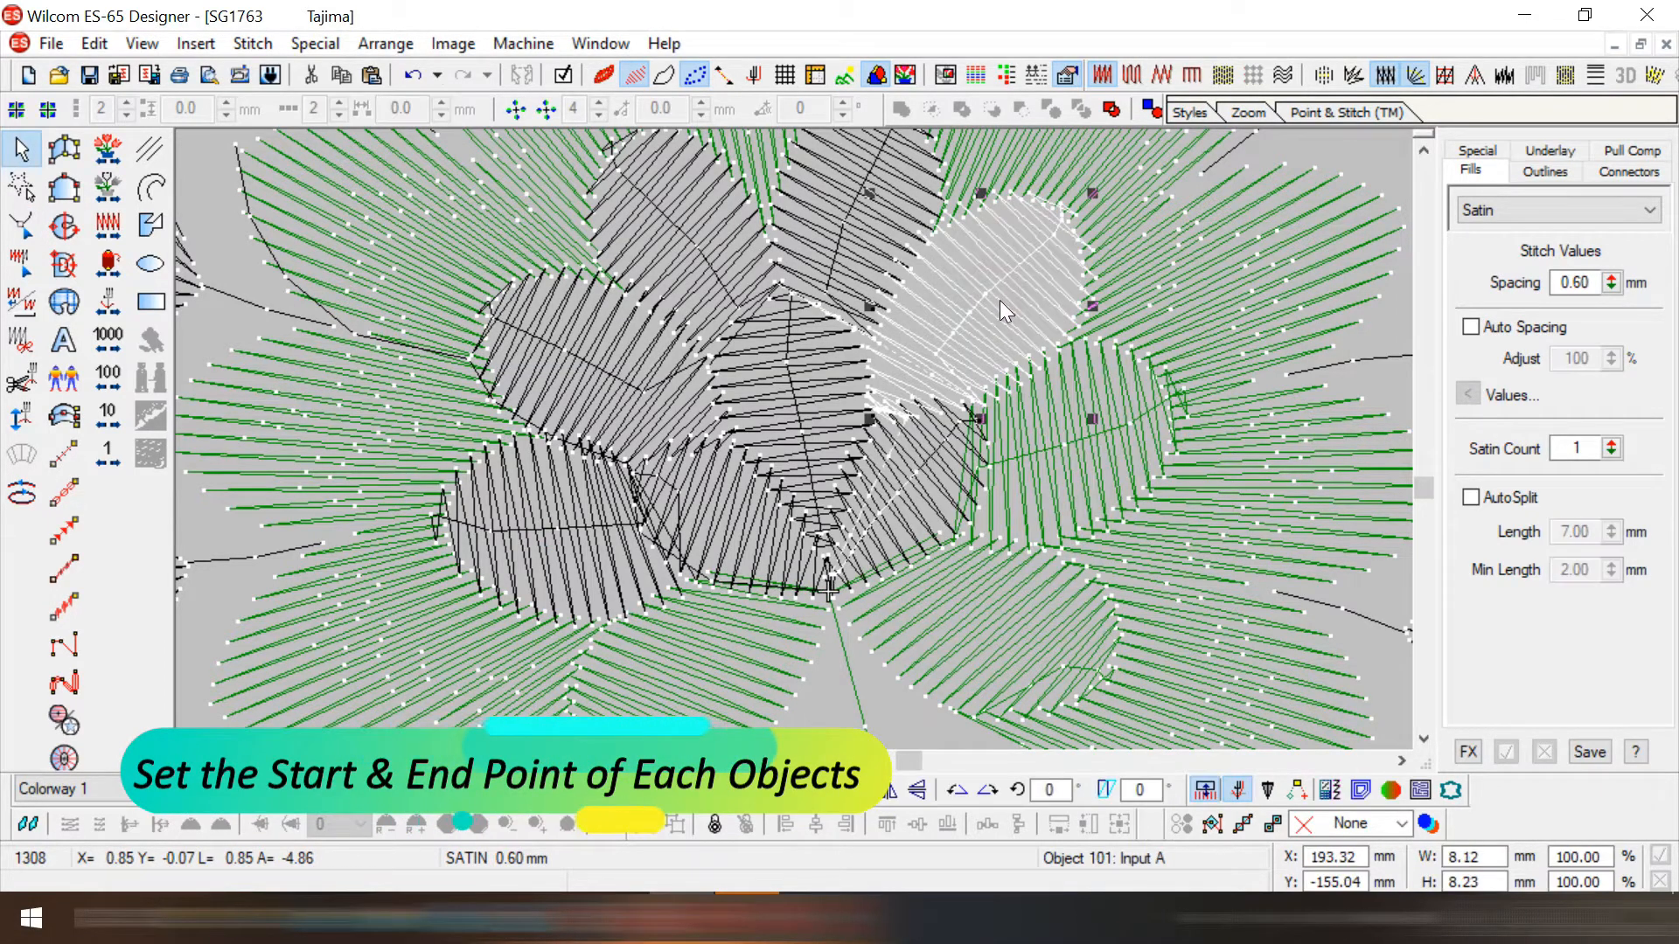
left_click(855, 218)
key("ctrl+x")
key("ctrl+v")
left_click(689, 245)
key("ctrl+x")
key("ctrl+v")
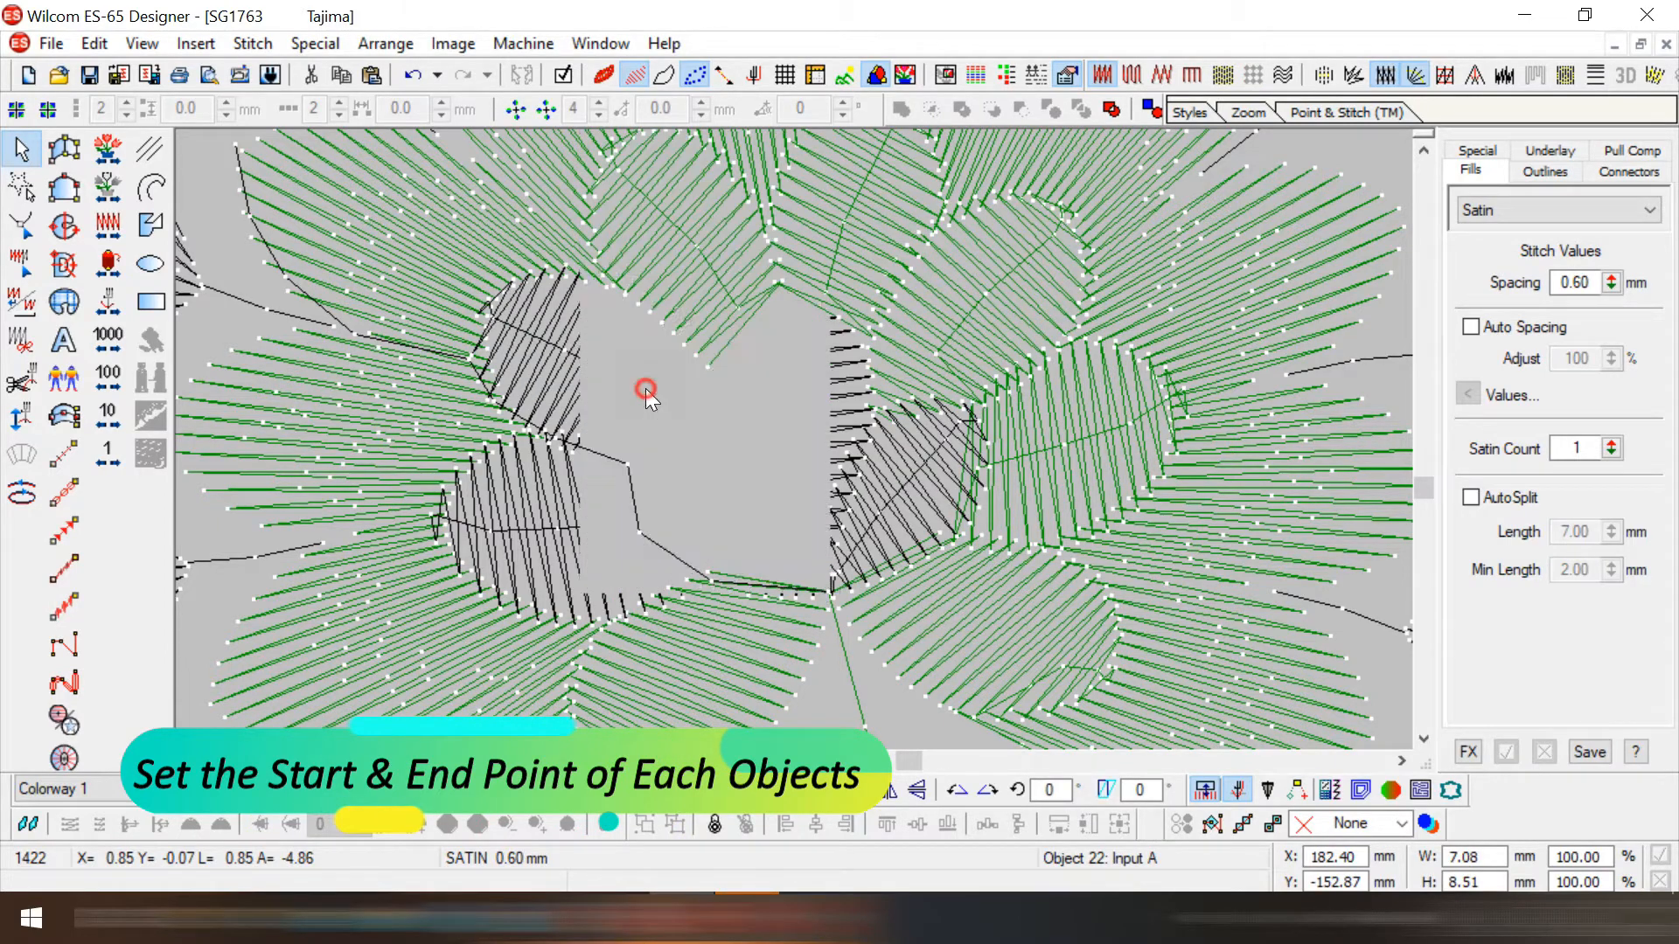
- Resequence the two remaining left-side inner petals, upper one first, to stitch after the upper-left inner petal
left_click(645, 386)
key("ctrl+x")
key("ctrl+v")
left_click(596, 539)
key("ctrl+x")
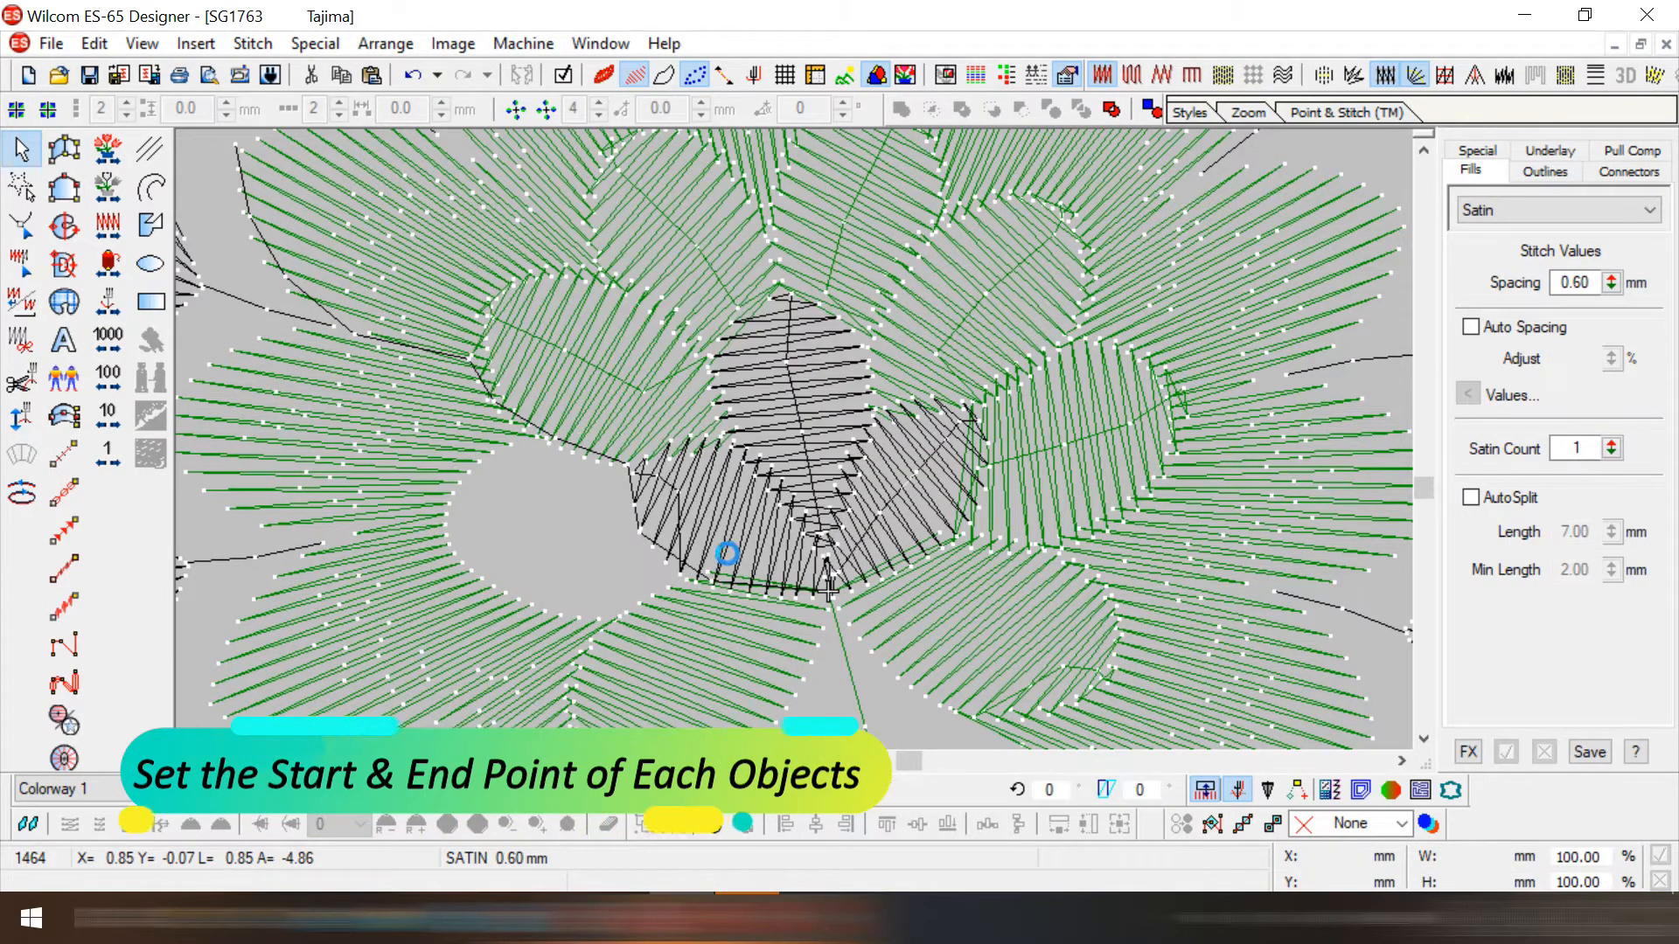
key("ctrl+v")
- Resequence the small left, small right and central petals of the large flower to stitch after the surrounding inner petals
left_click(735, 540)
key("ctrl+x")
key("ctrl+v")
left_click(852, 542)
key("ctrl+x")
key("ctrl+v")
left_click(790, 407)
key("ctrl+x")
key("ctrl+v")
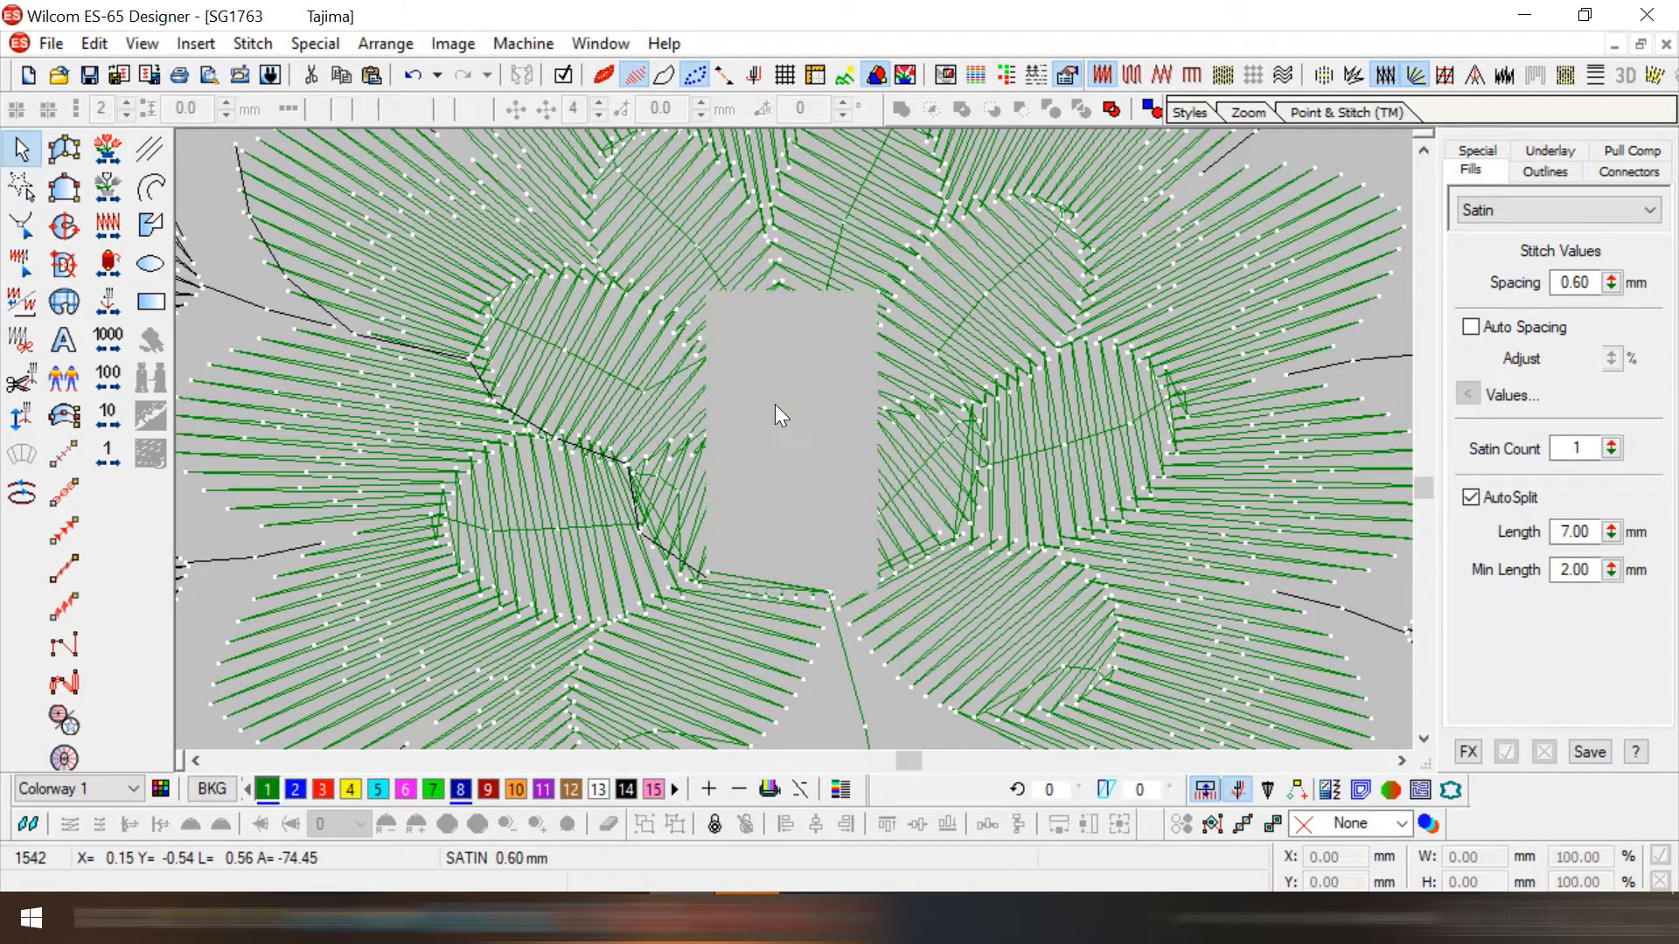
- Travel through the final stitches at the base of the large flower's central petals
key("shift+z")
key("b")
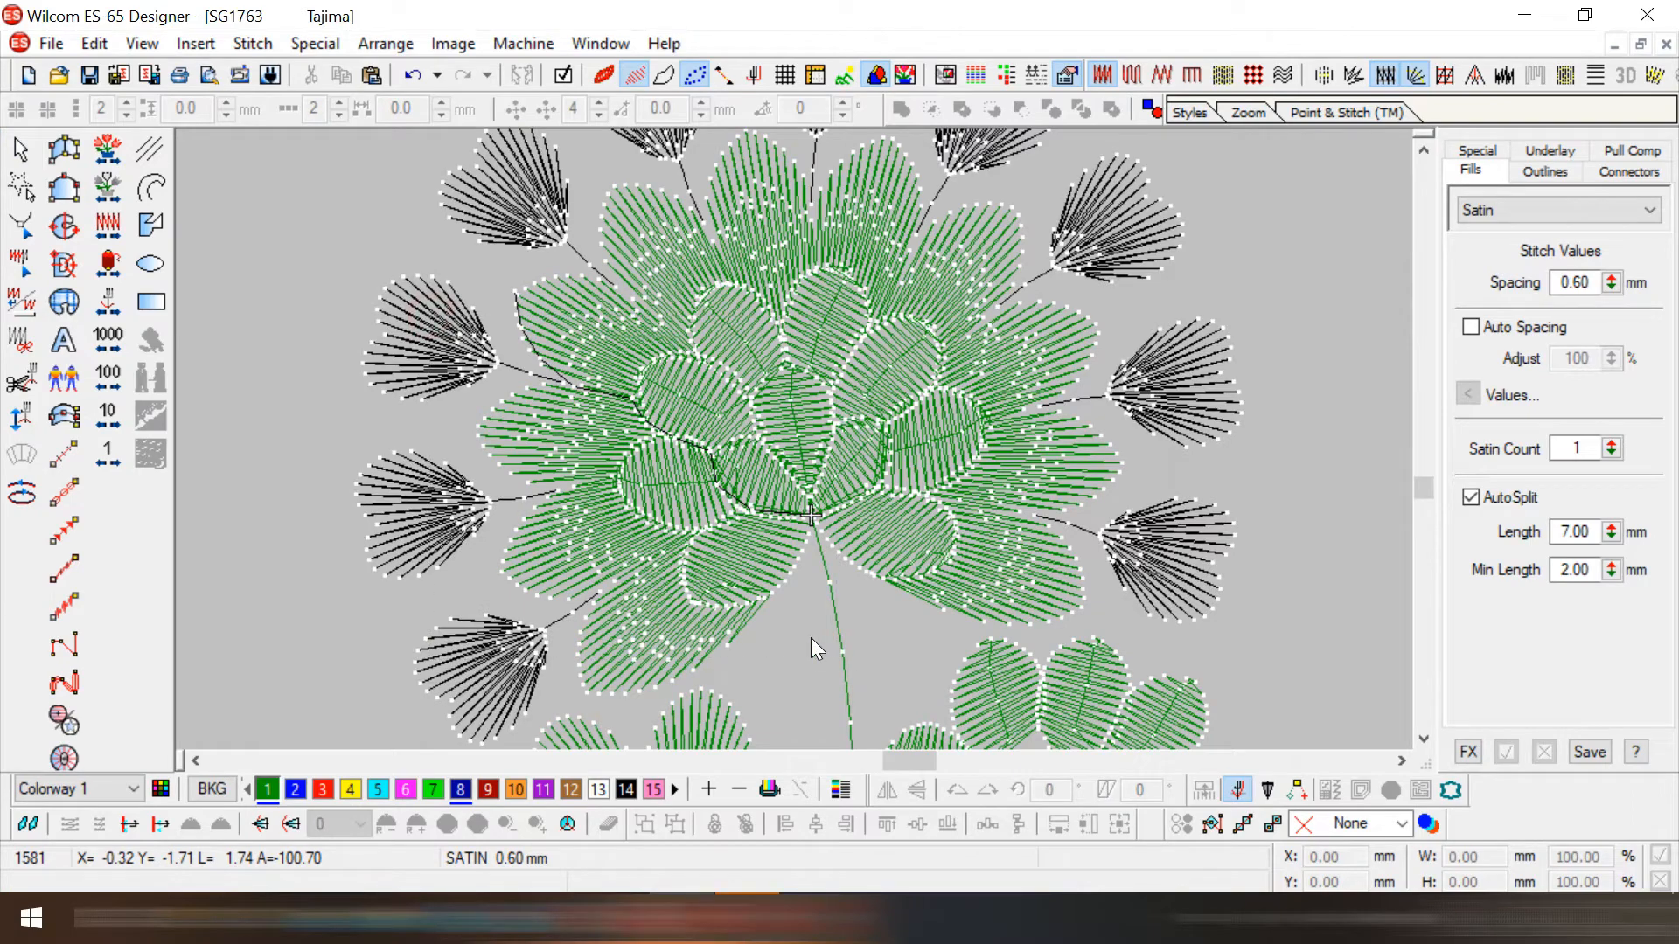
key("Right")
key("Right")
key("Right")
key("Right")
key("Right")
key("Right")
key("Right")
key("Right")
key("Right")
key("Right")
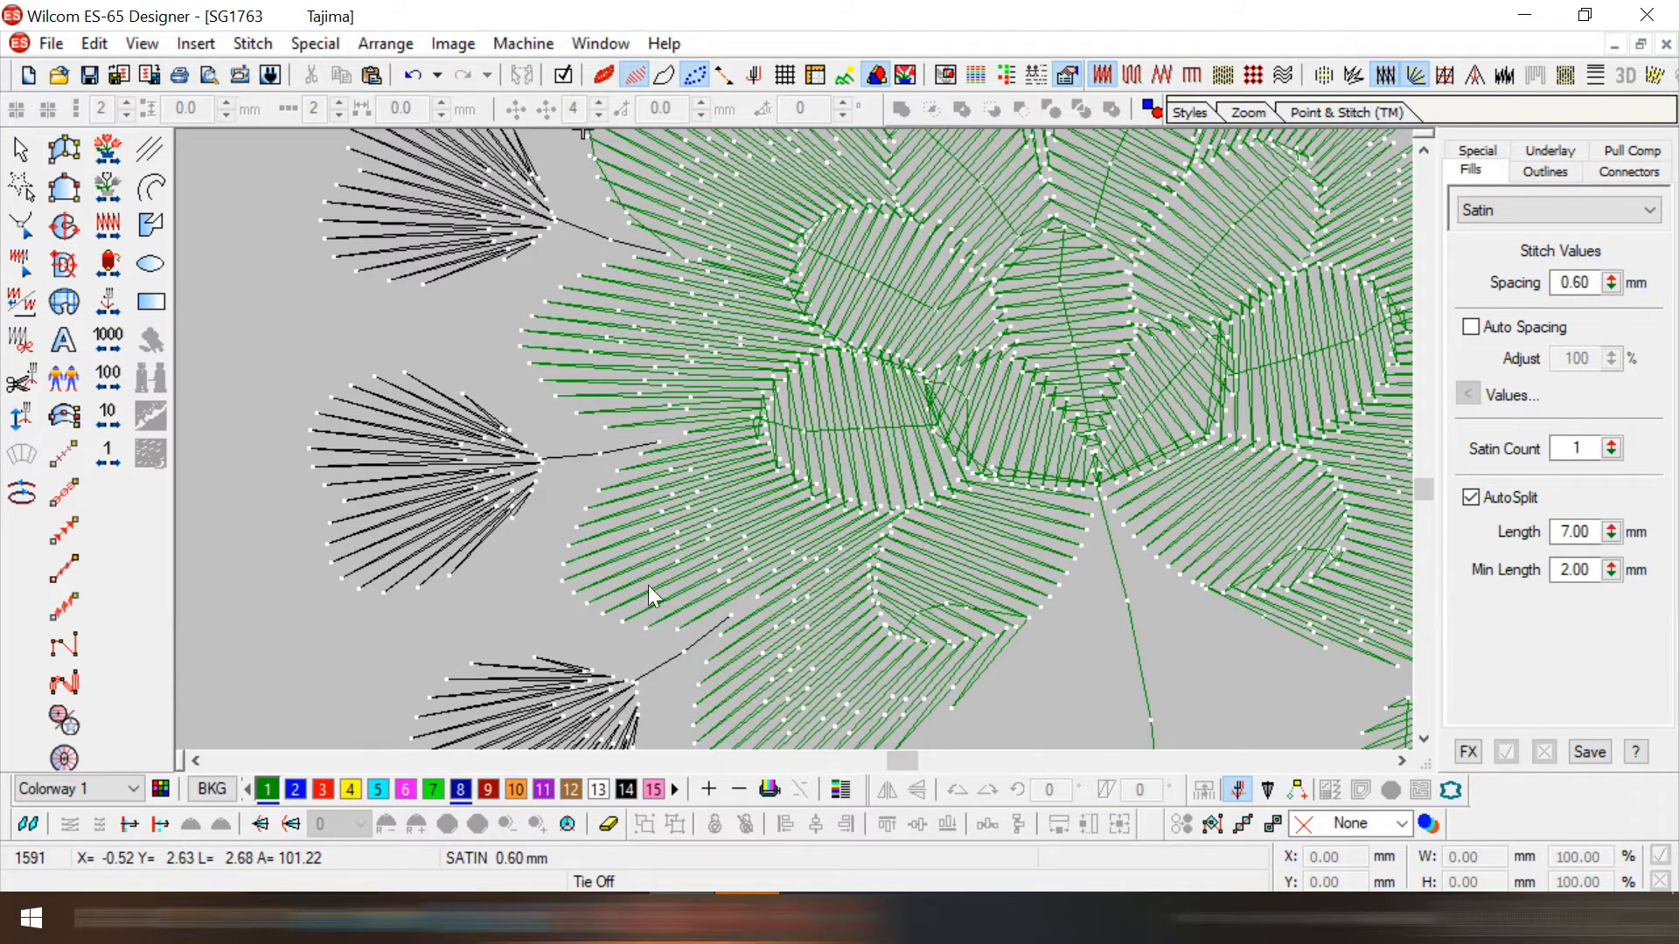
- Resequence the short branch runs and fan-shaped petals on the left to stitch within the neighbouring outer petal stitching
key("shift+z")
key("b")
left_click_drag(381, 321, 838, 573)
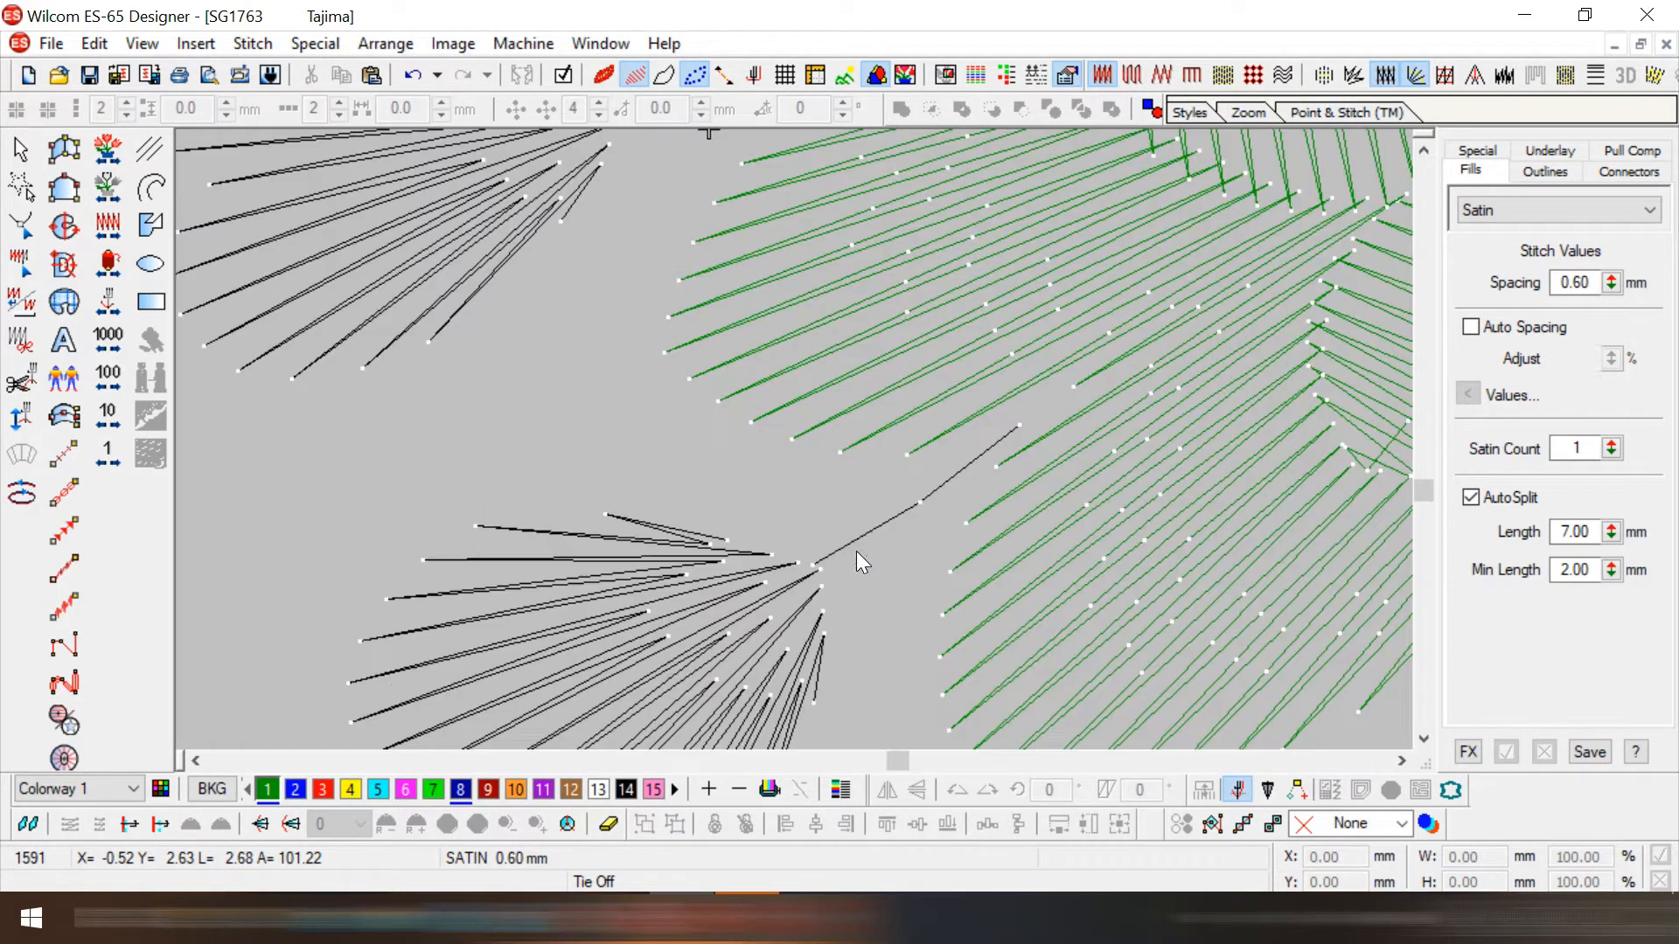
left_click(1005, 440)
left_click(704, 574)
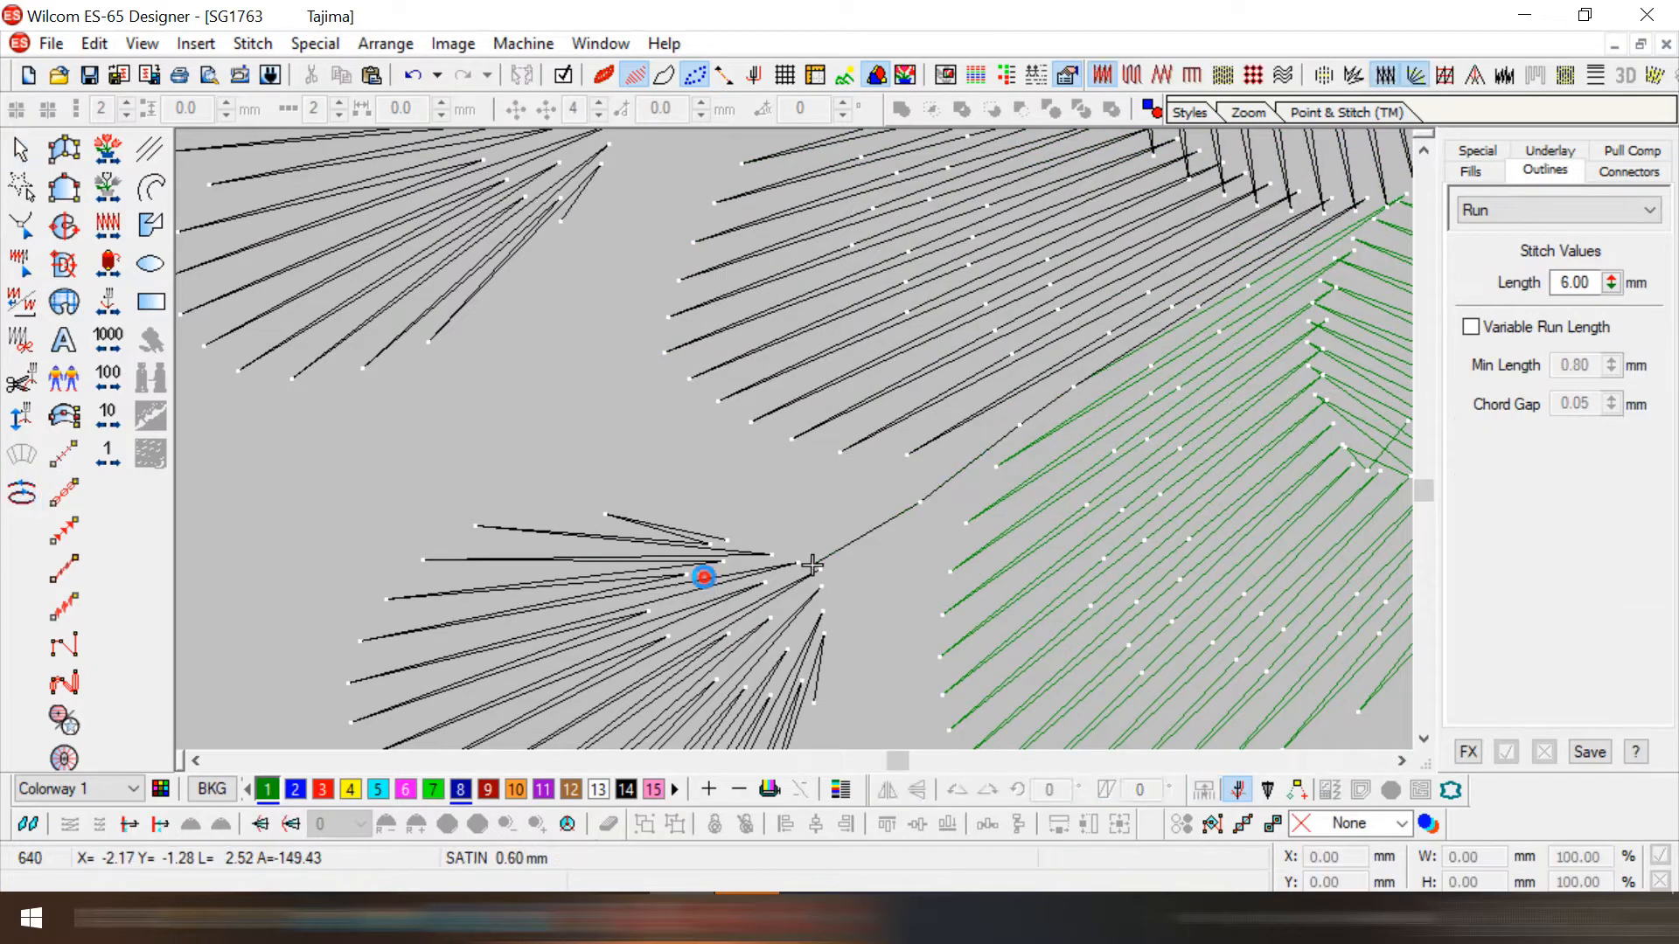
scroll(811, 493, "up", 3)
left_click(931, 355)
left_click(19, 496)
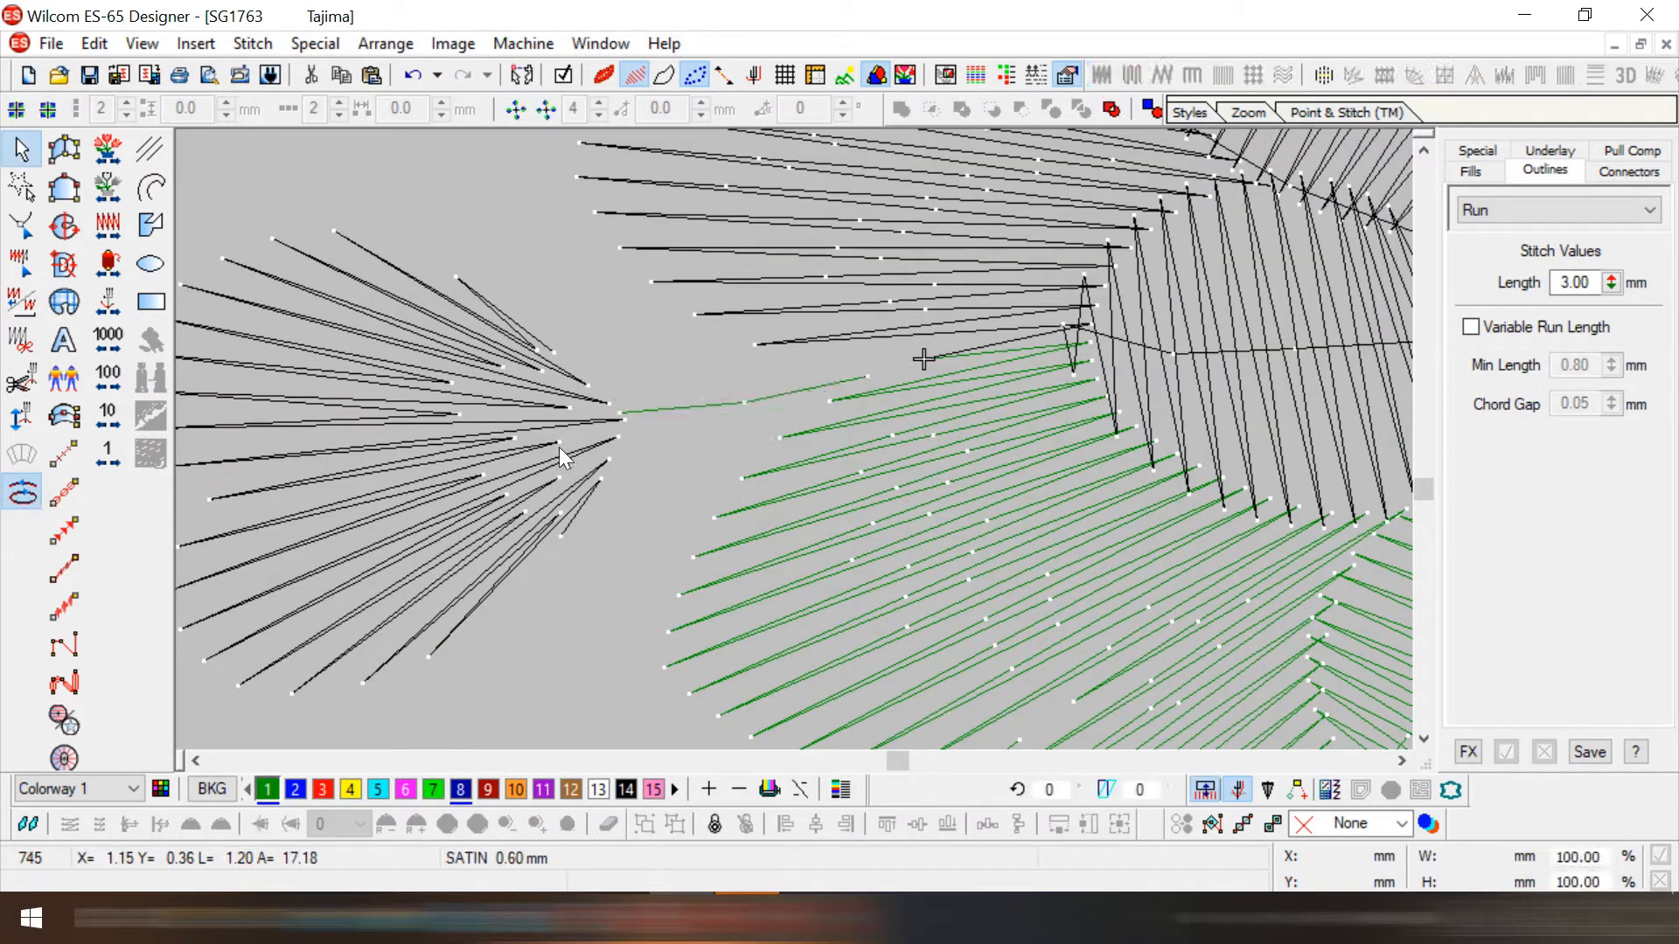
left_click(558, 491)
scroll(992, 495, "up", 3)
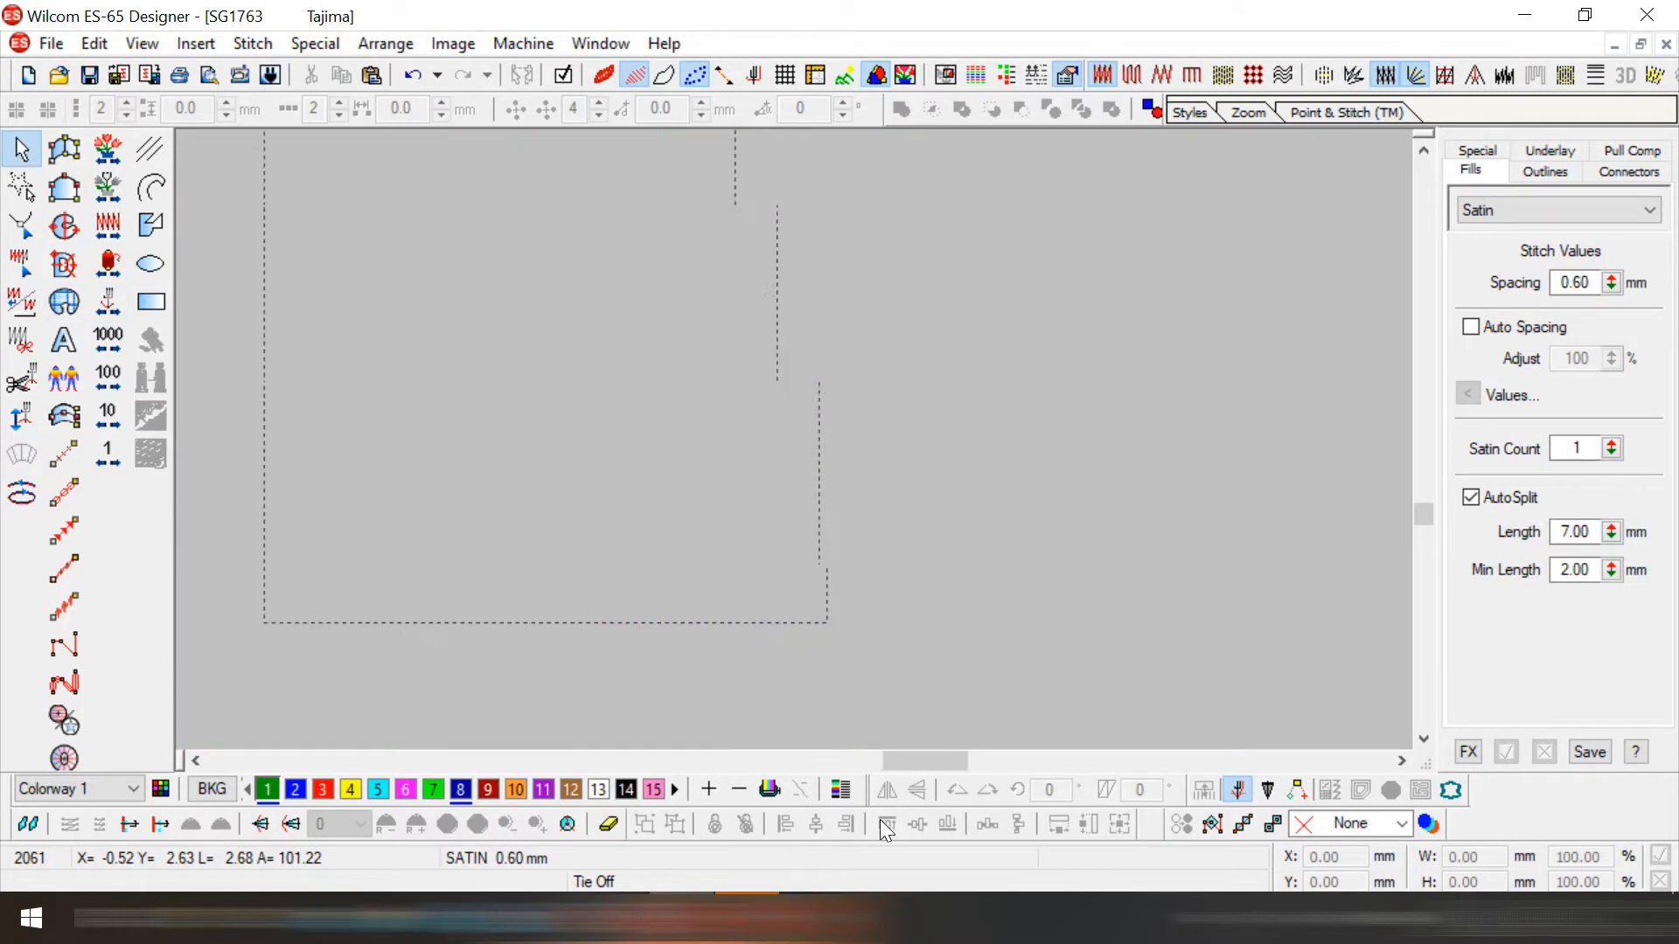
- Select all the Dark Green objects of the design and group them
left_click_drag(892, 456, 889, 459)
key("0")
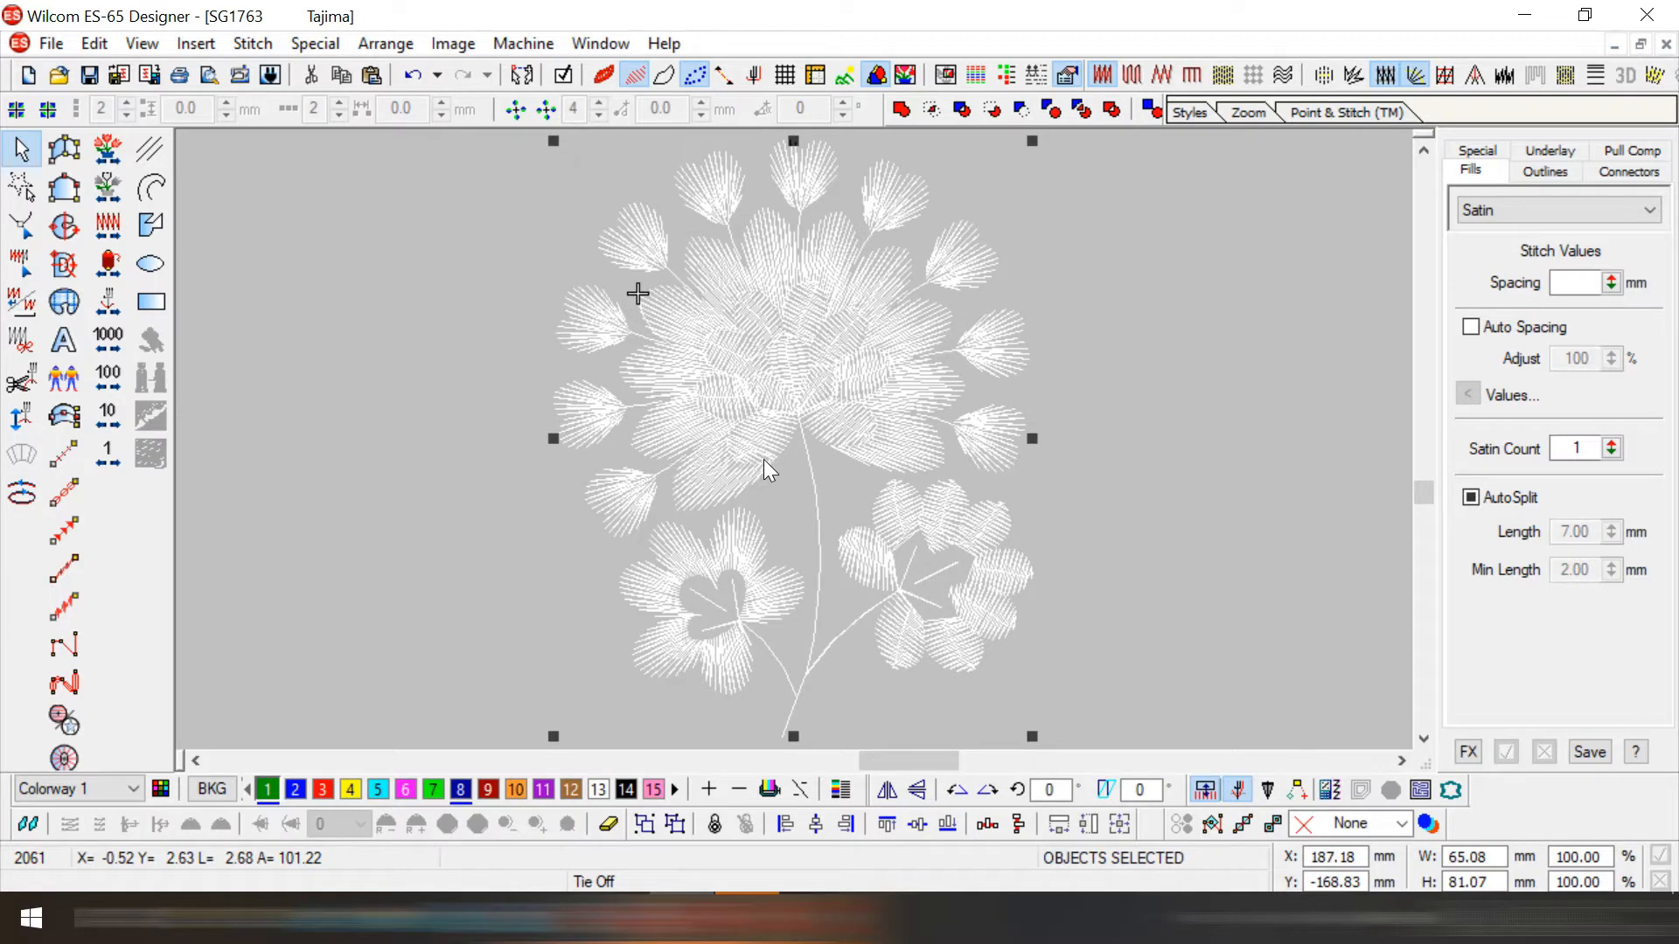
key("shift+z")
left_click_drag(550, 238, 971, 606)
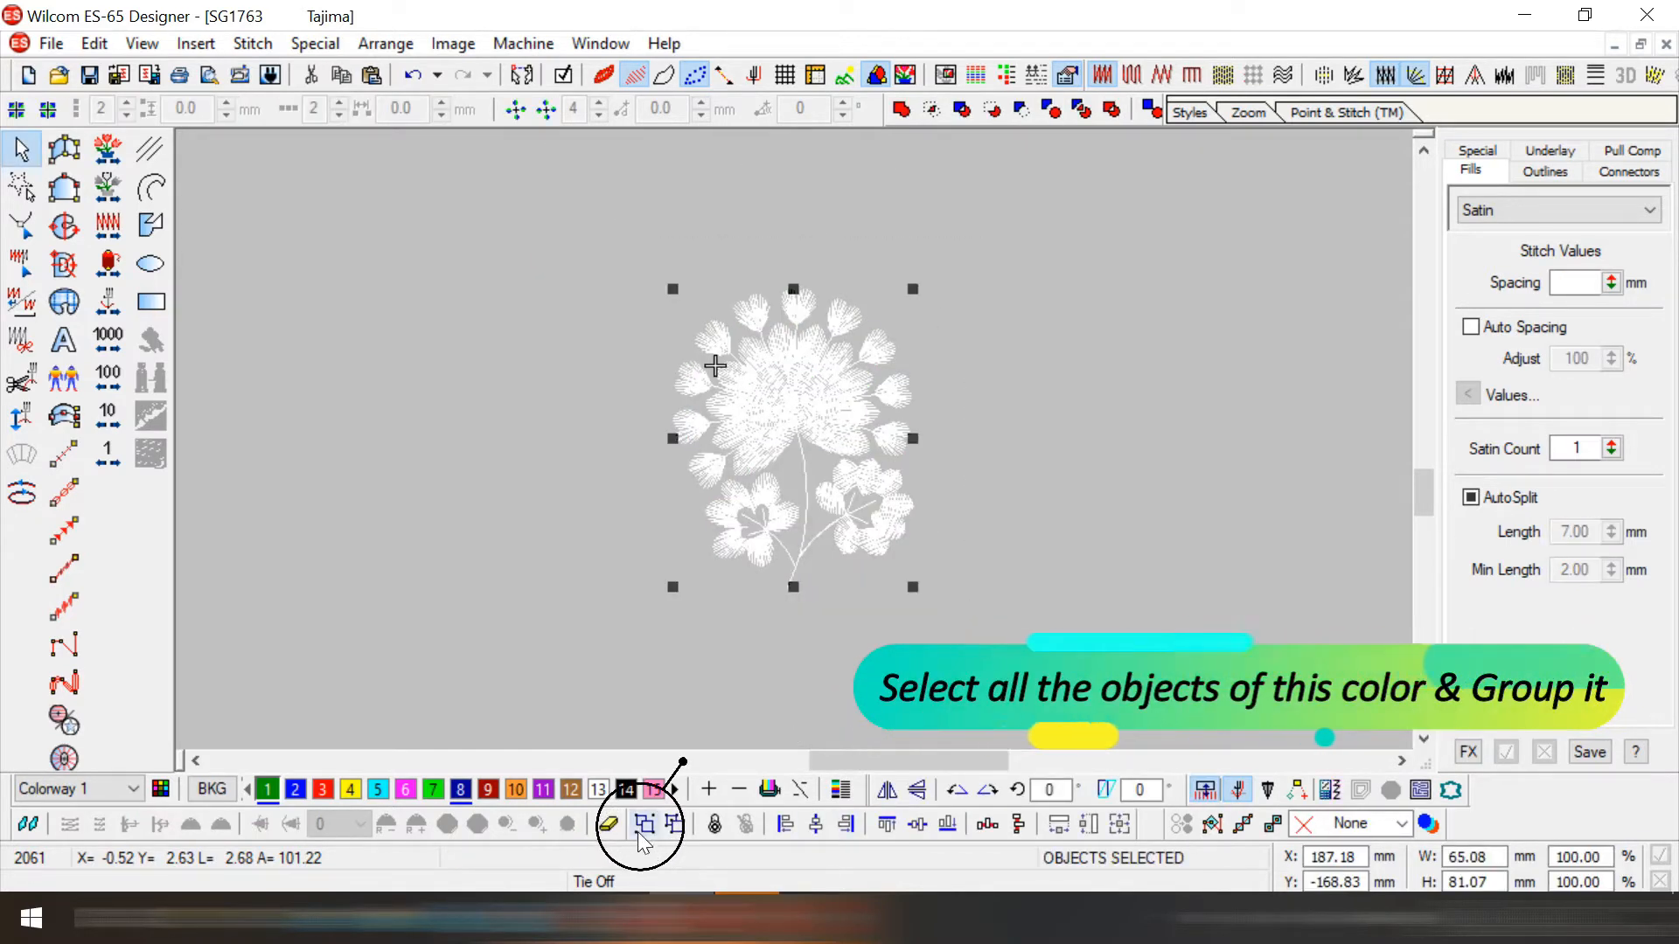
left_click(646, 826)
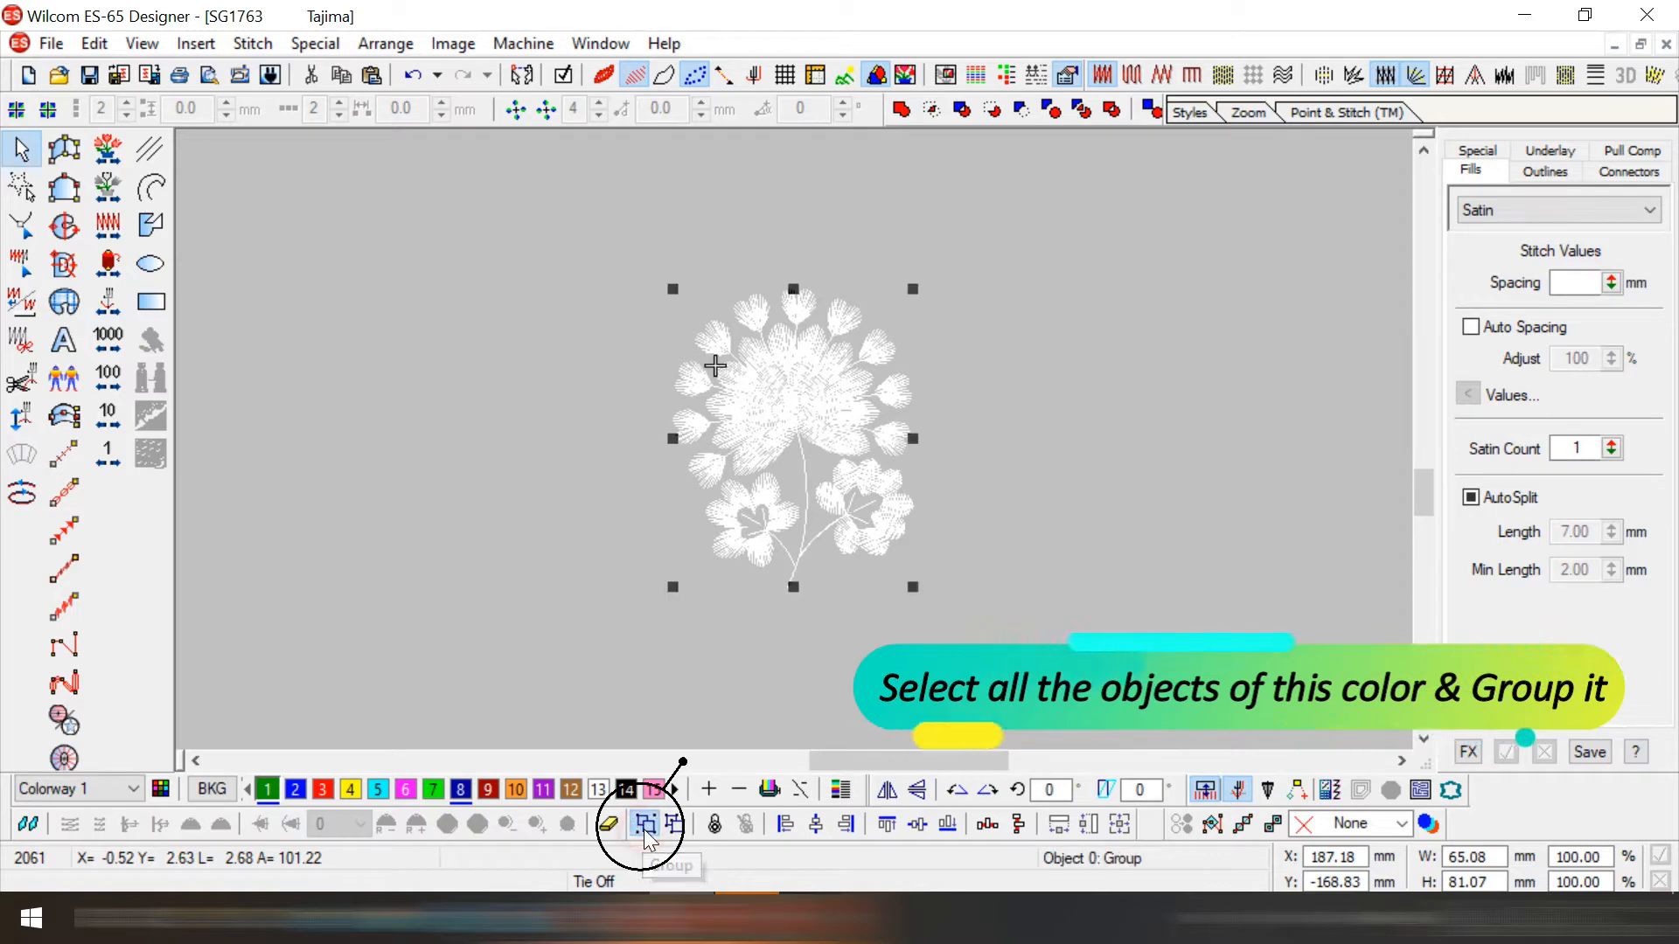
key("Escape")
key("z")
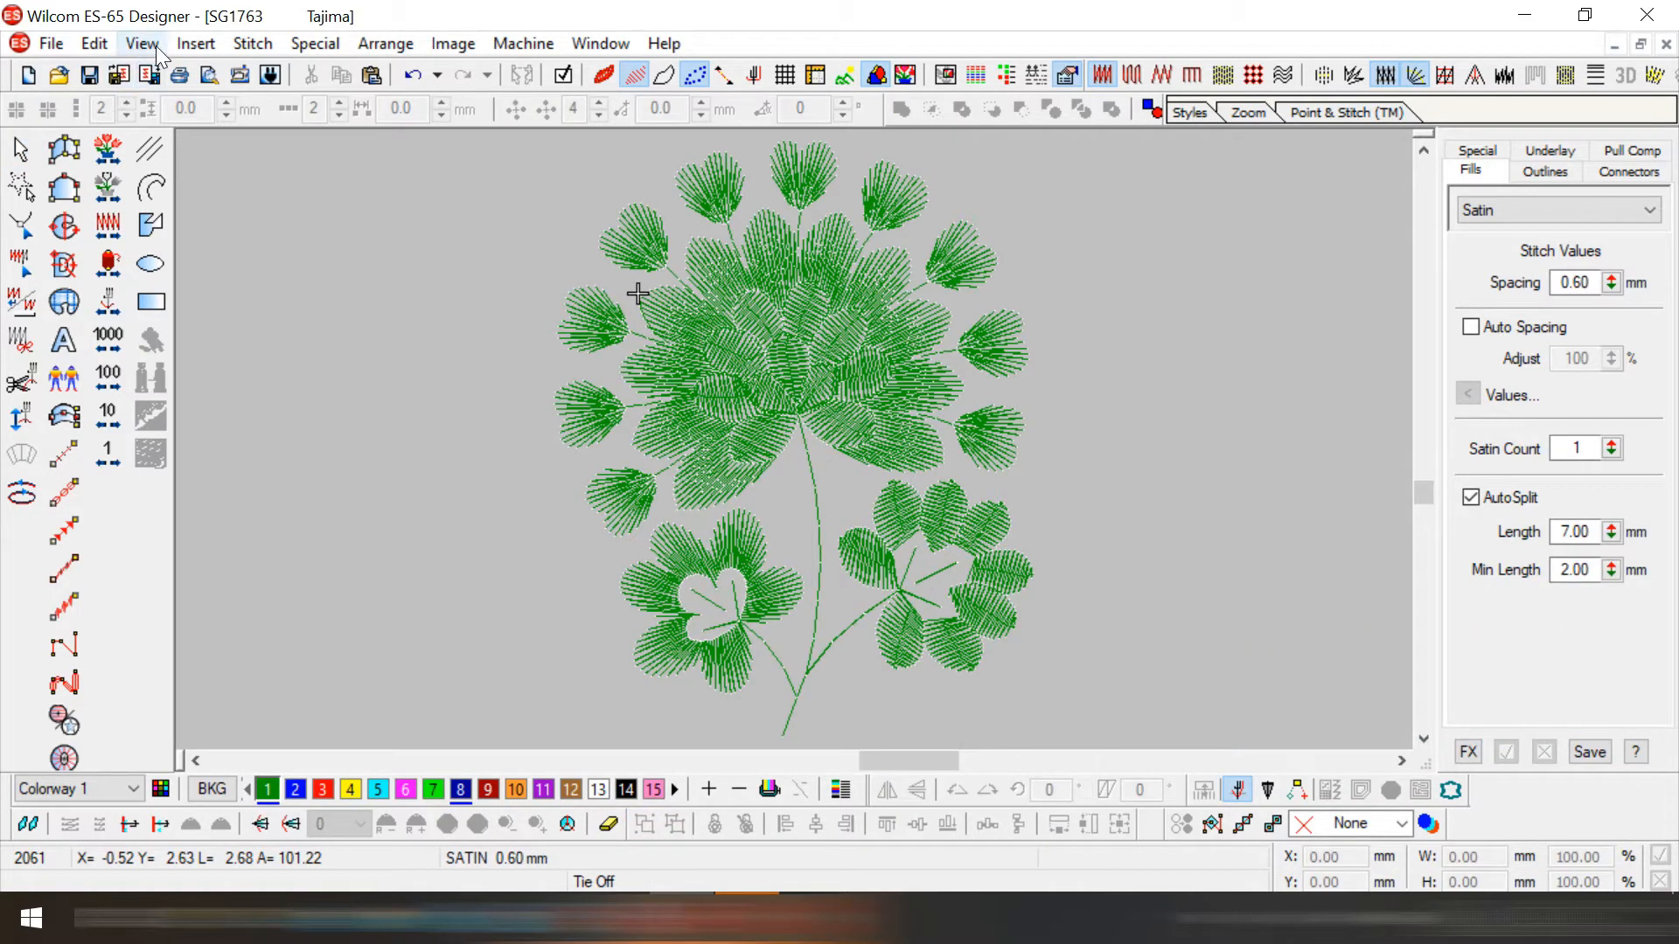
- View the design by colour, showing only the Dark Blue objects
left_click(156, 46)
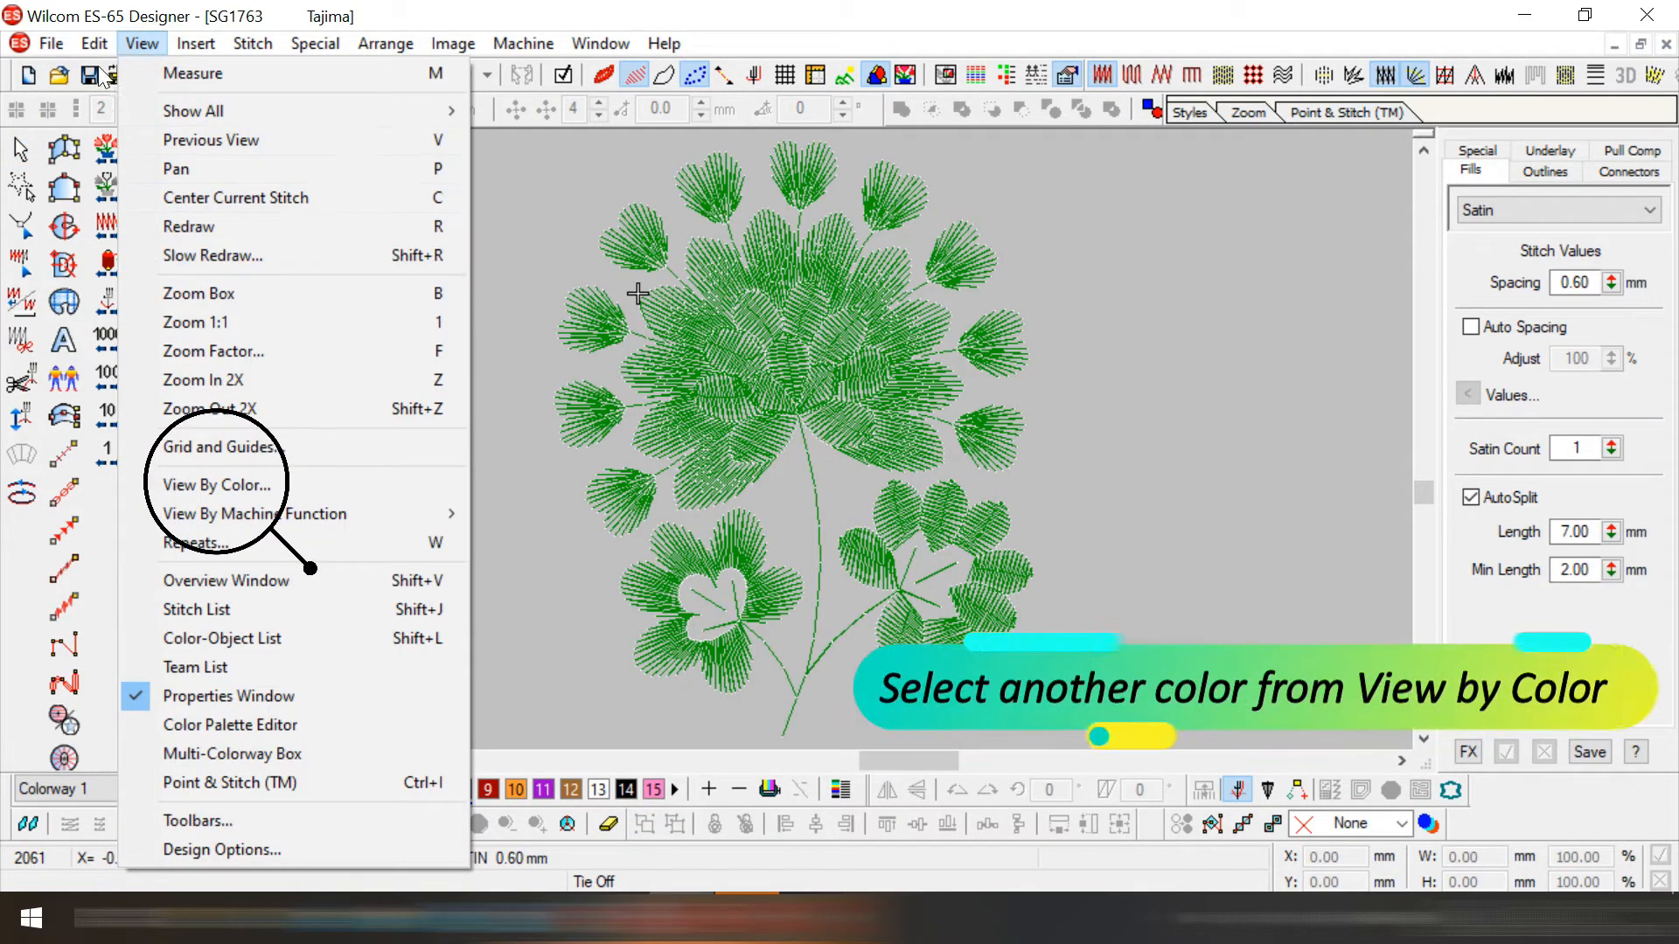
left_click(259, 481)
left_click(704, 396)
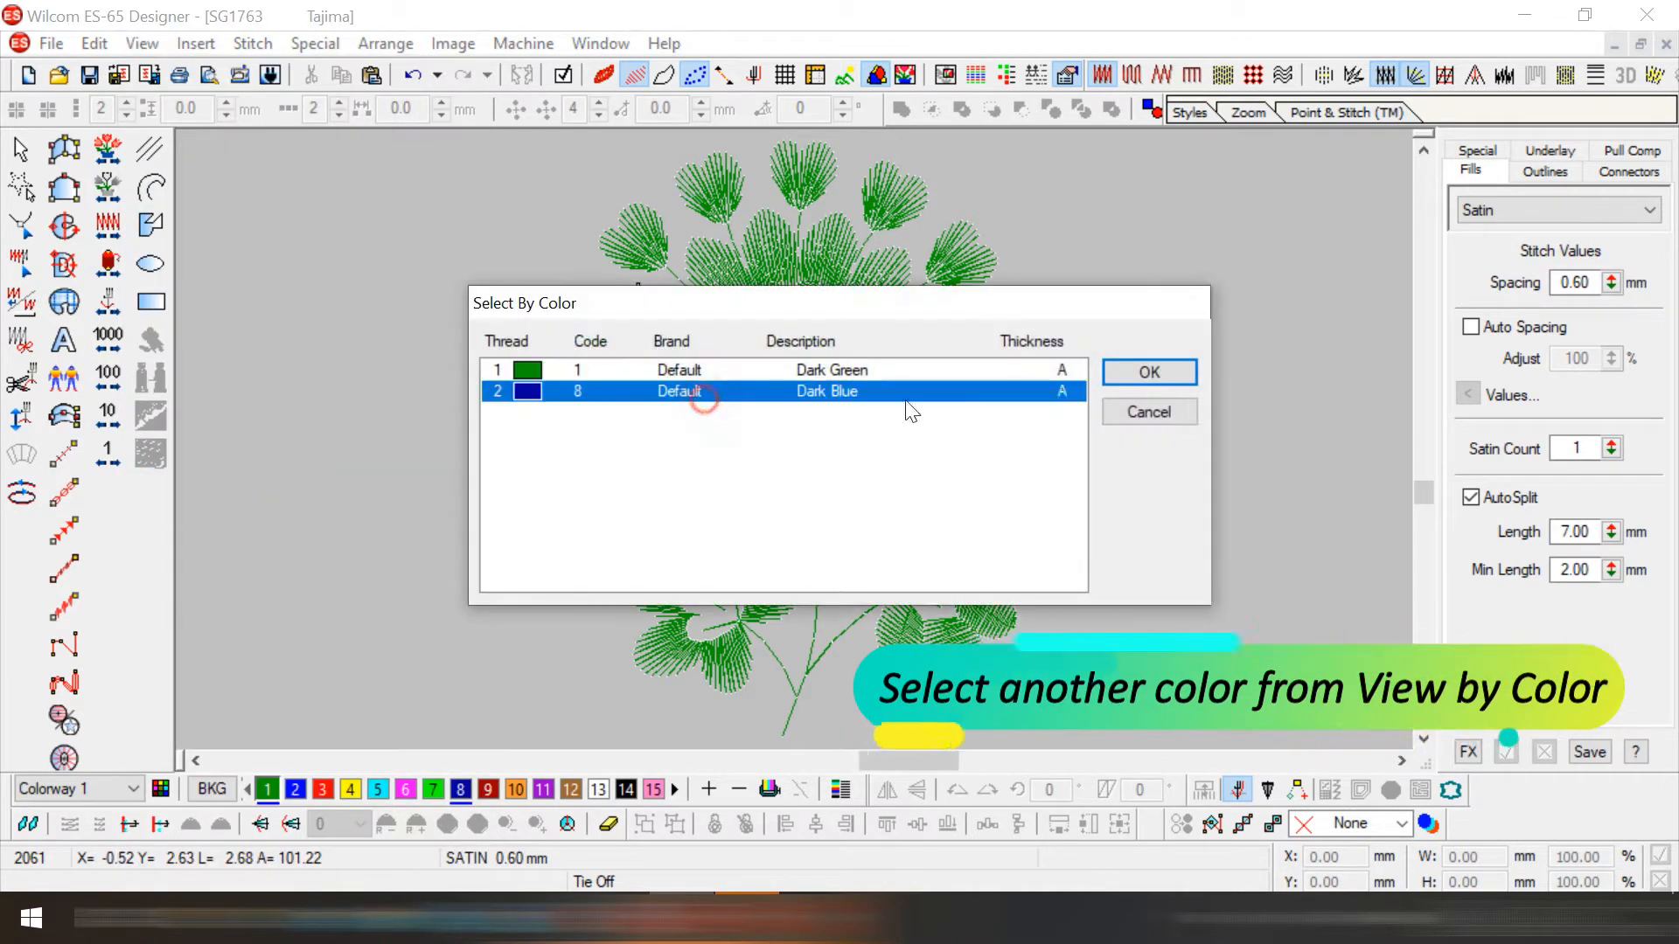
left_click(1127, 369)
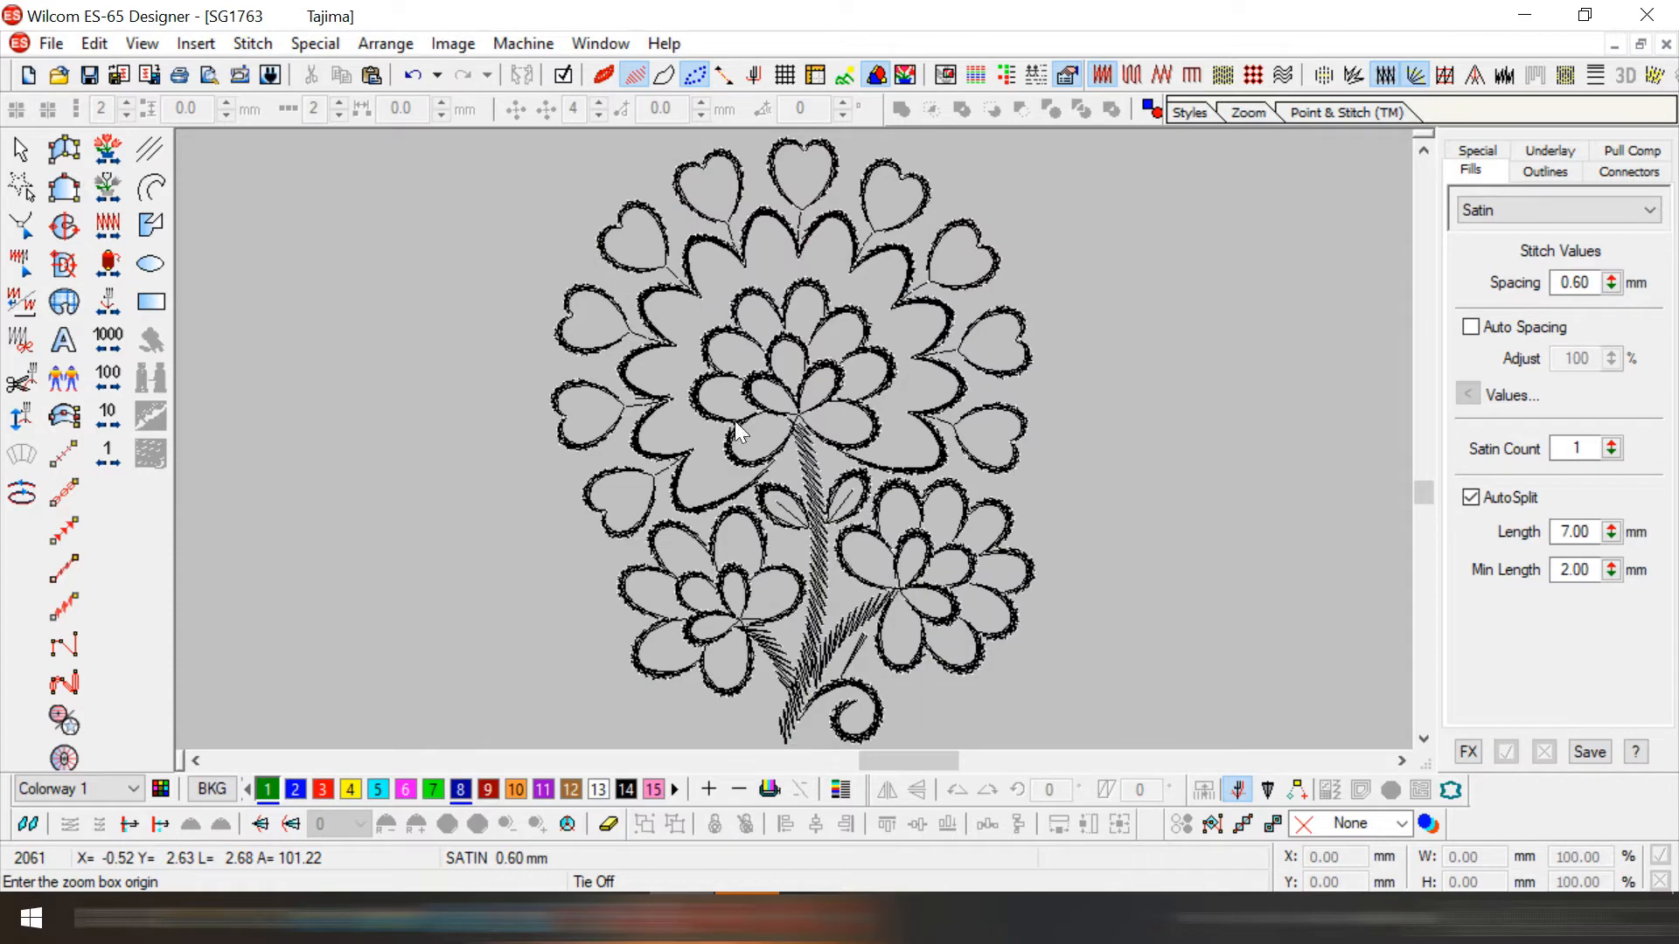
left_click(630, 283)
left_click(808, 418)
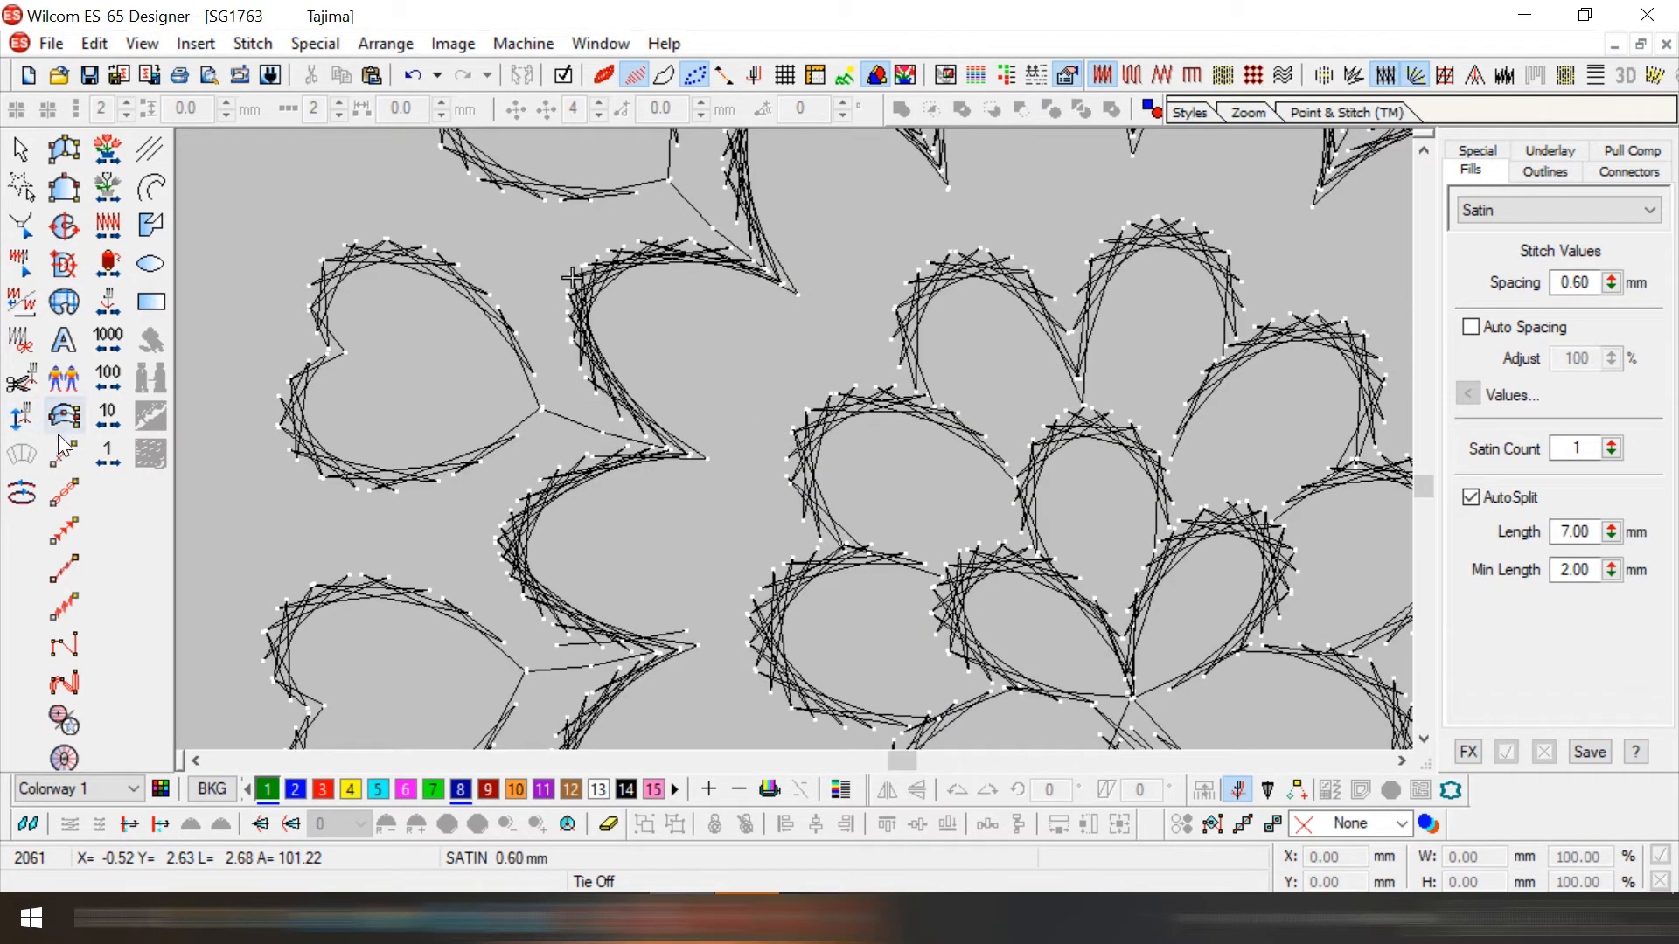
- Begin a run-stitch line on the left outer scalloped petals, tracing the upper petal into its inner tip
left_click(63, 453)
key("b")
left_click(450, 244)
left_click(832, 498)
left_click(628, 216)
right_click(677, 462)
right_click(812, 571)
left_click(949, 646)
right_click(650, 334)
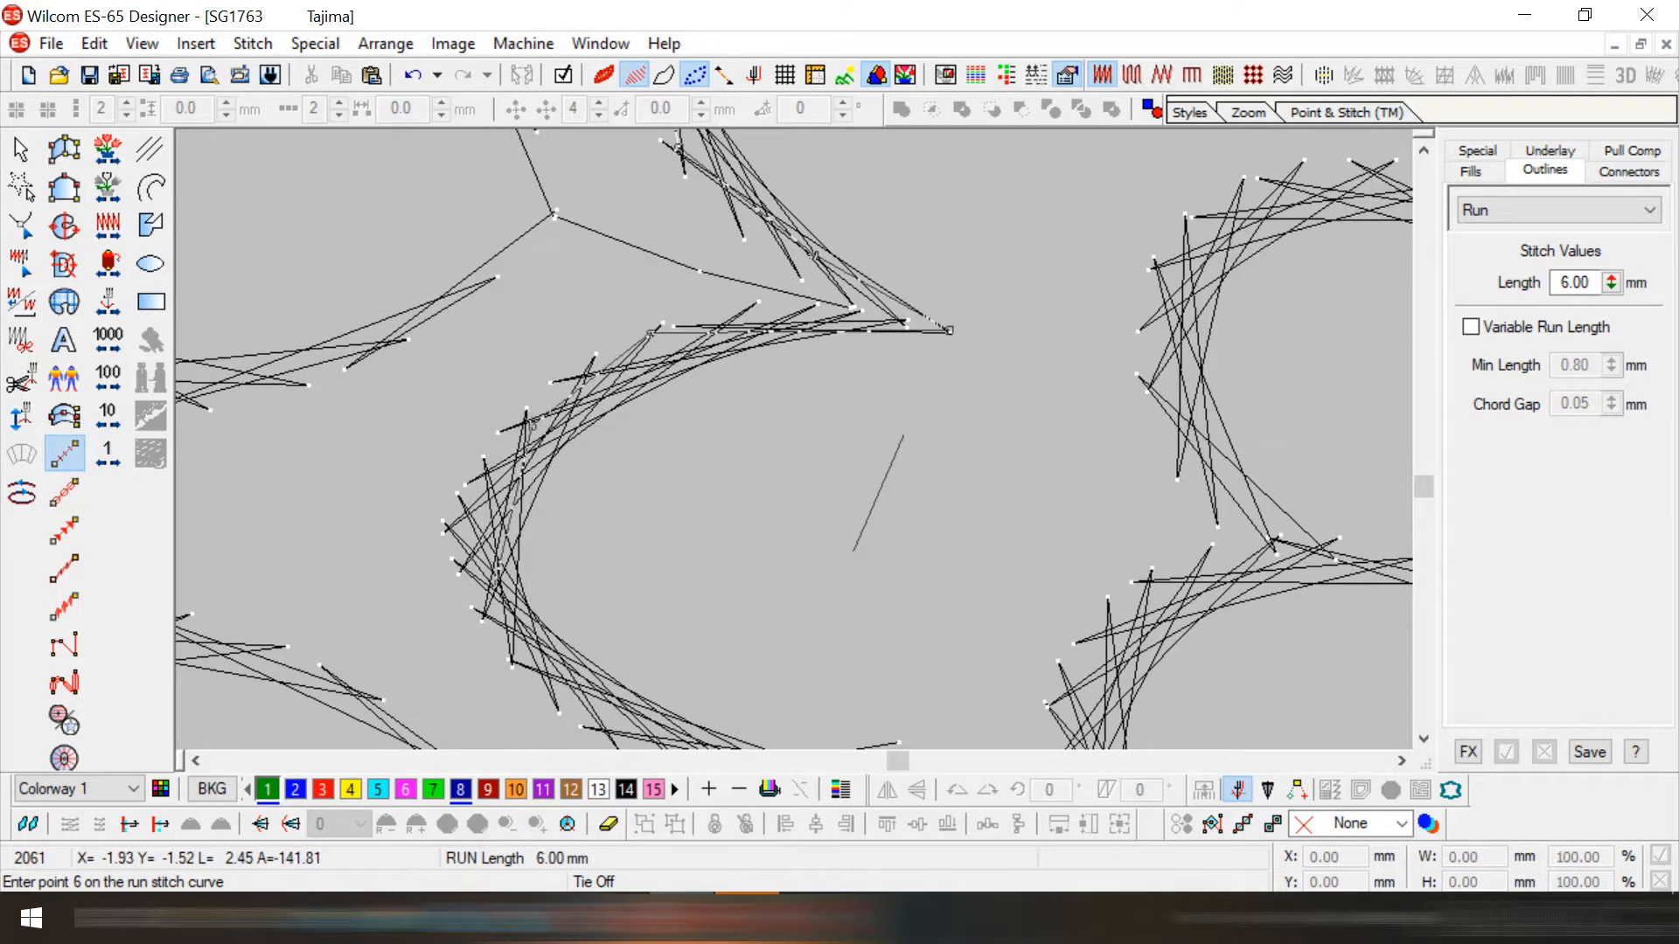
- Continue the run-stitch line around the next left outer petal, following its curved edge
right_click(532, 424)
right_click(495, 569)
right_click(658, 260)
left_click(912, 303)
right_click(679, 460)
right_click(596, 591)
right_click(663, 469)
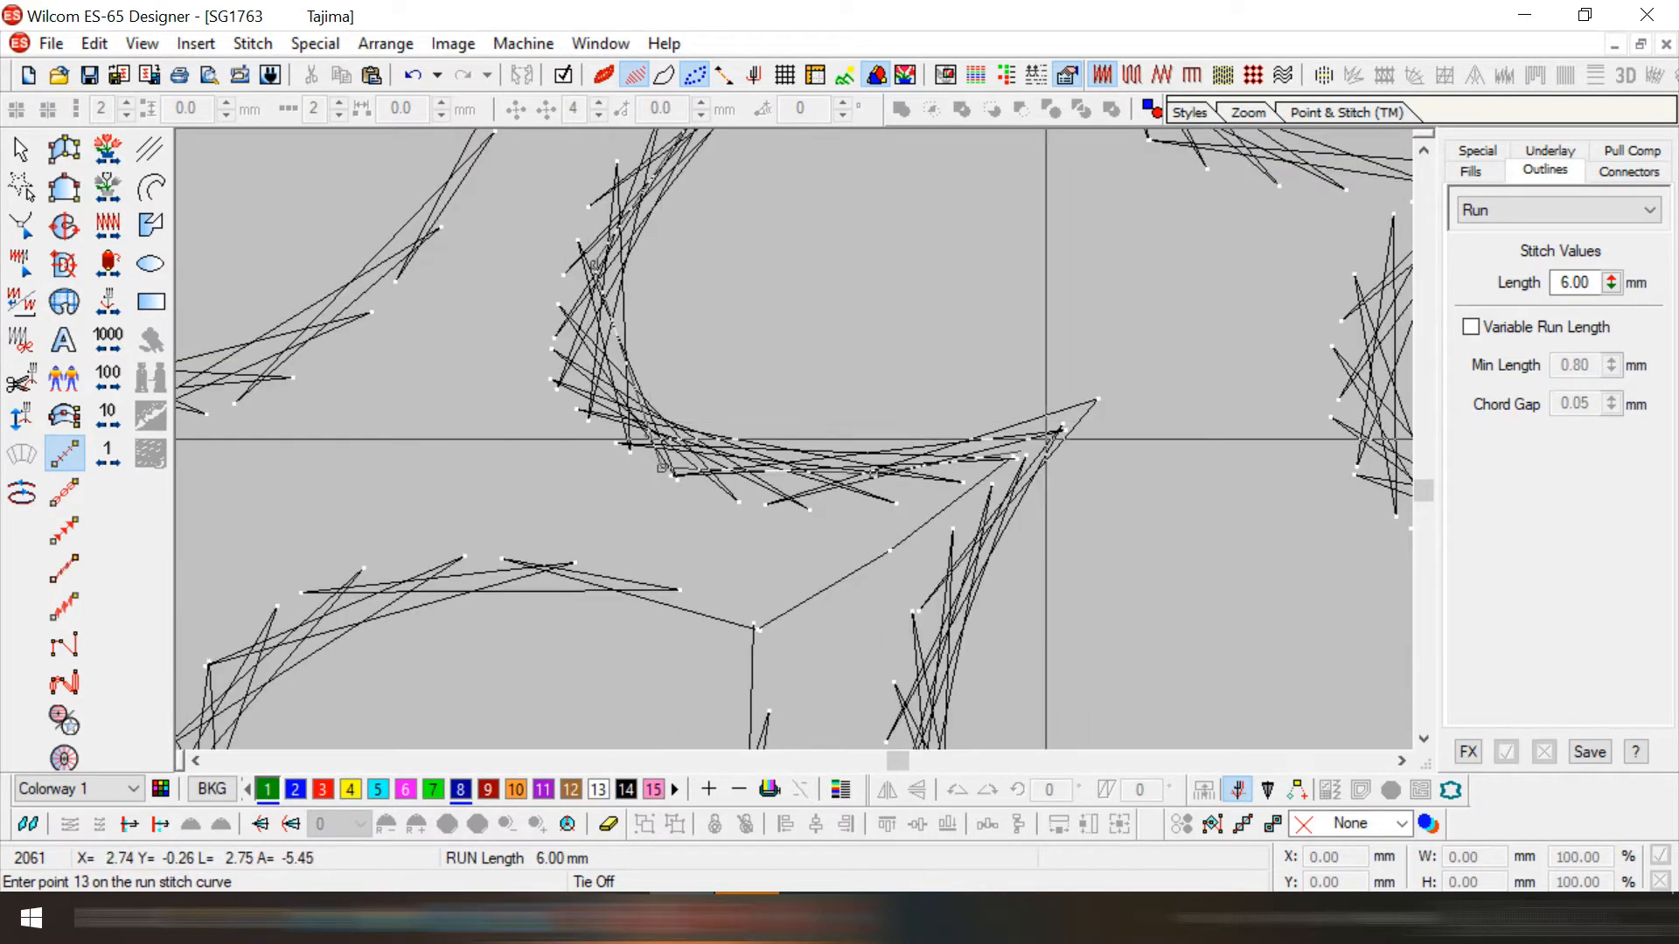
- Trace the run-stitch line around the lowest left outer petal to its open end and finish it
left_click(1040, 456)
right_click(928, 322)
right_click(930, 541)
right_click(1099, 629)
right_click(1353, 503)
right_click(1314, 295)
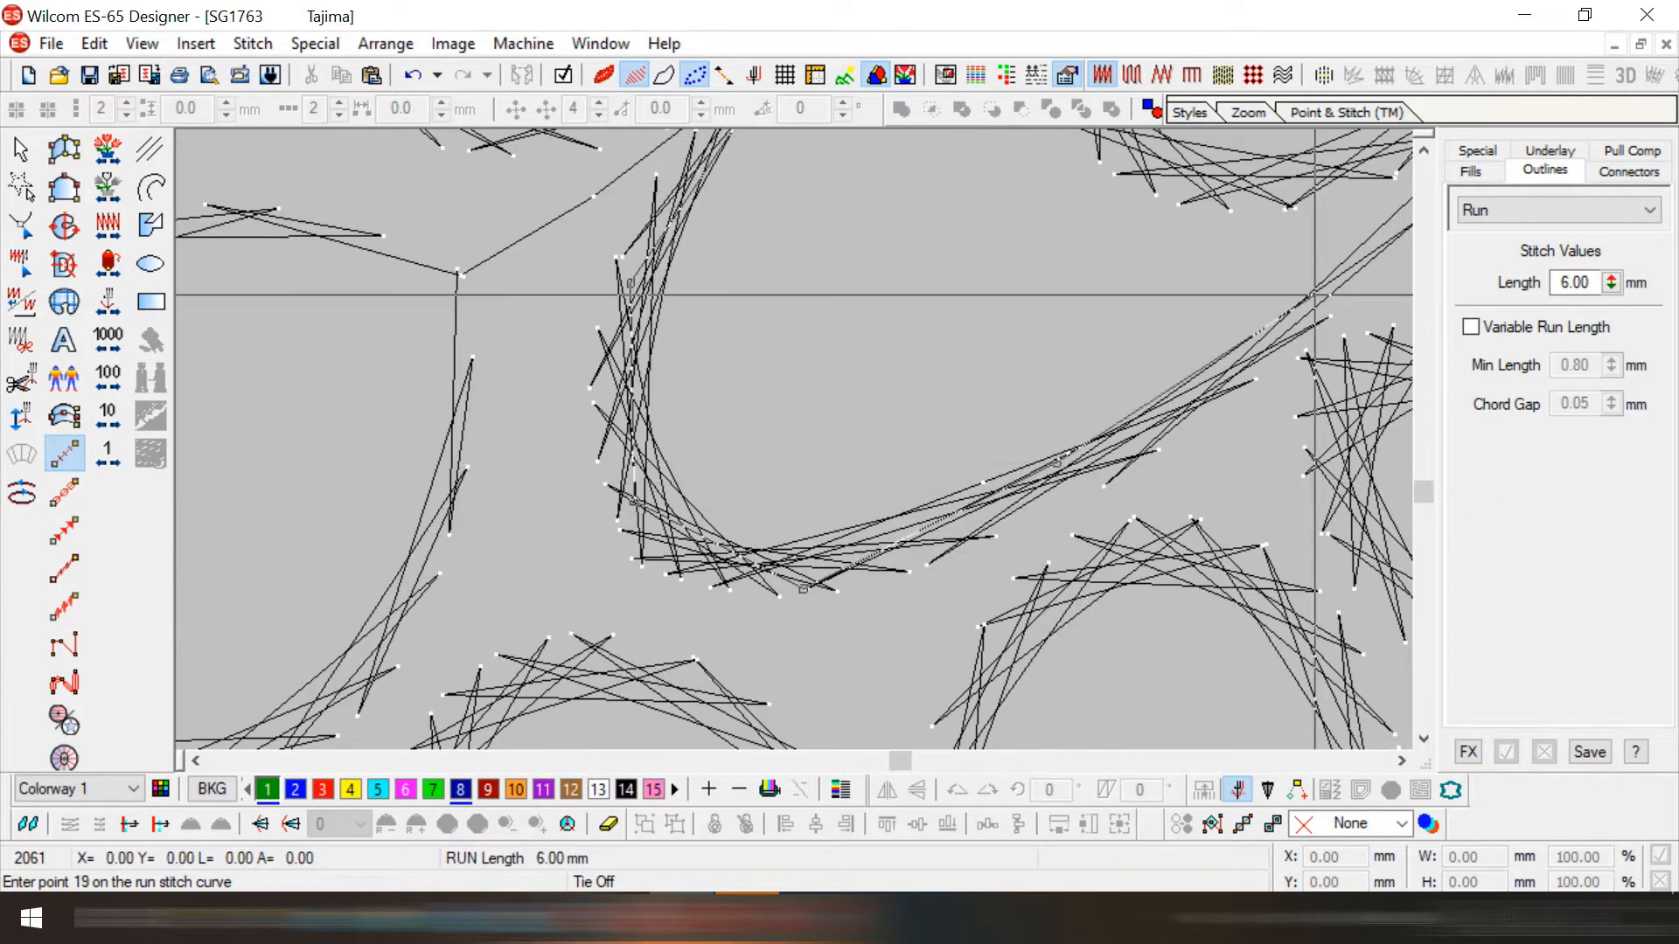
right_click(1280, 338)
left_click(1121, 243)
key("Return")
- Examine the lowest left outer petals in Reshape mode and check their start and end points against the travel runs
key("v")
key("h")
key("o")
left_click(738, 580)
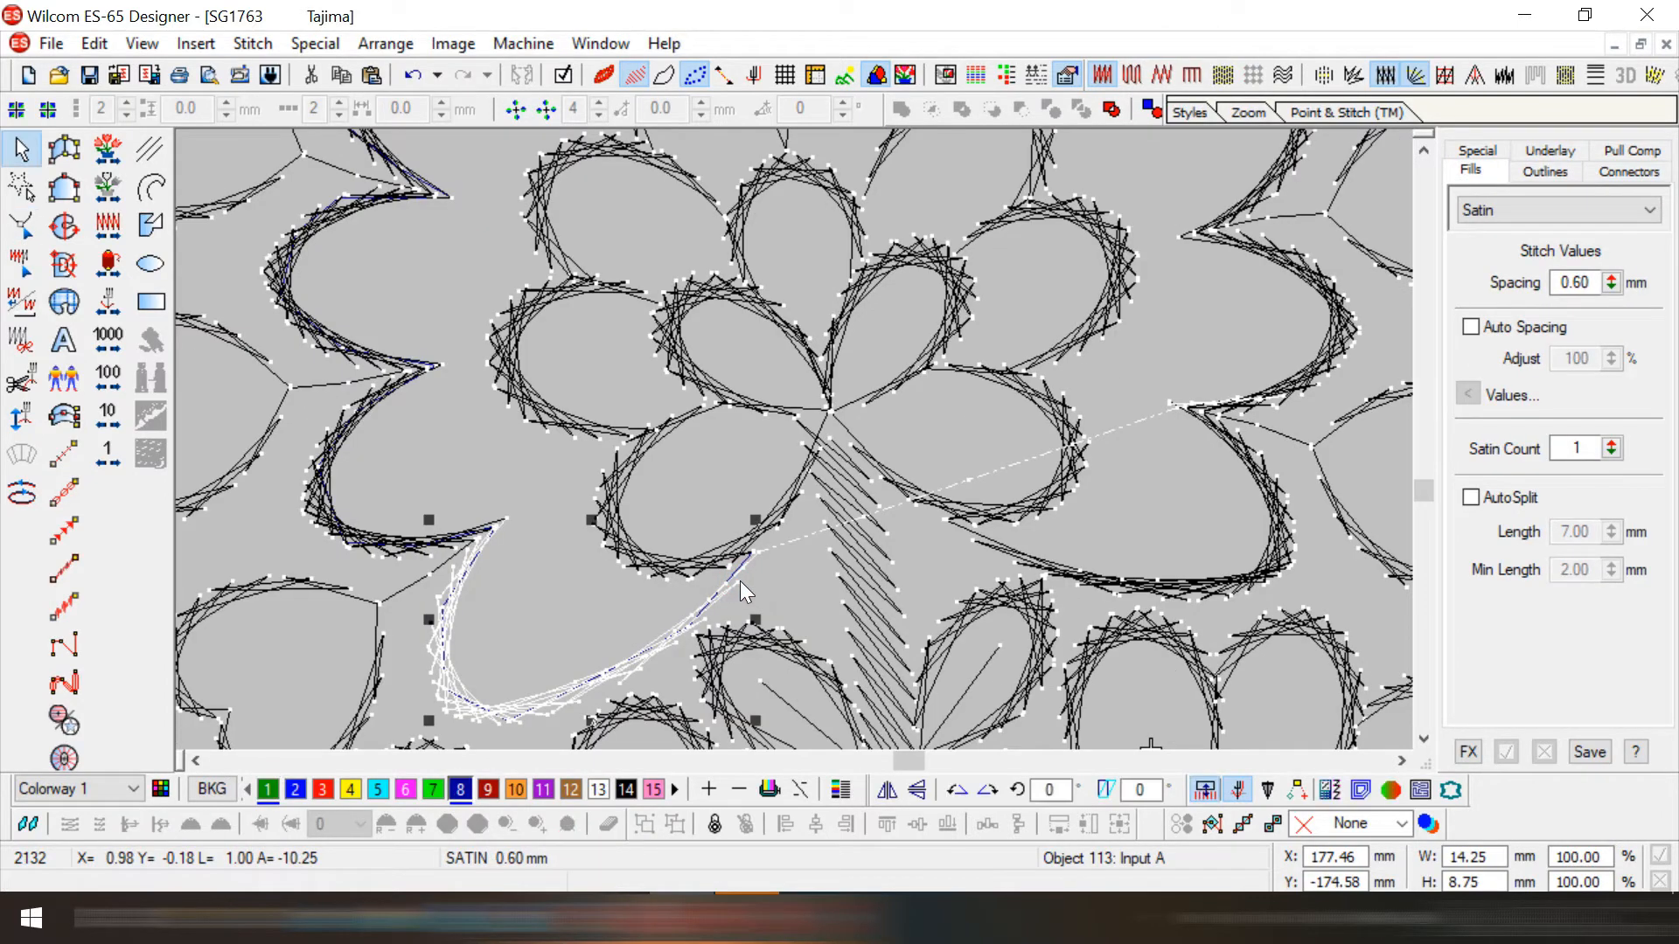
key("Escape")
key("0")
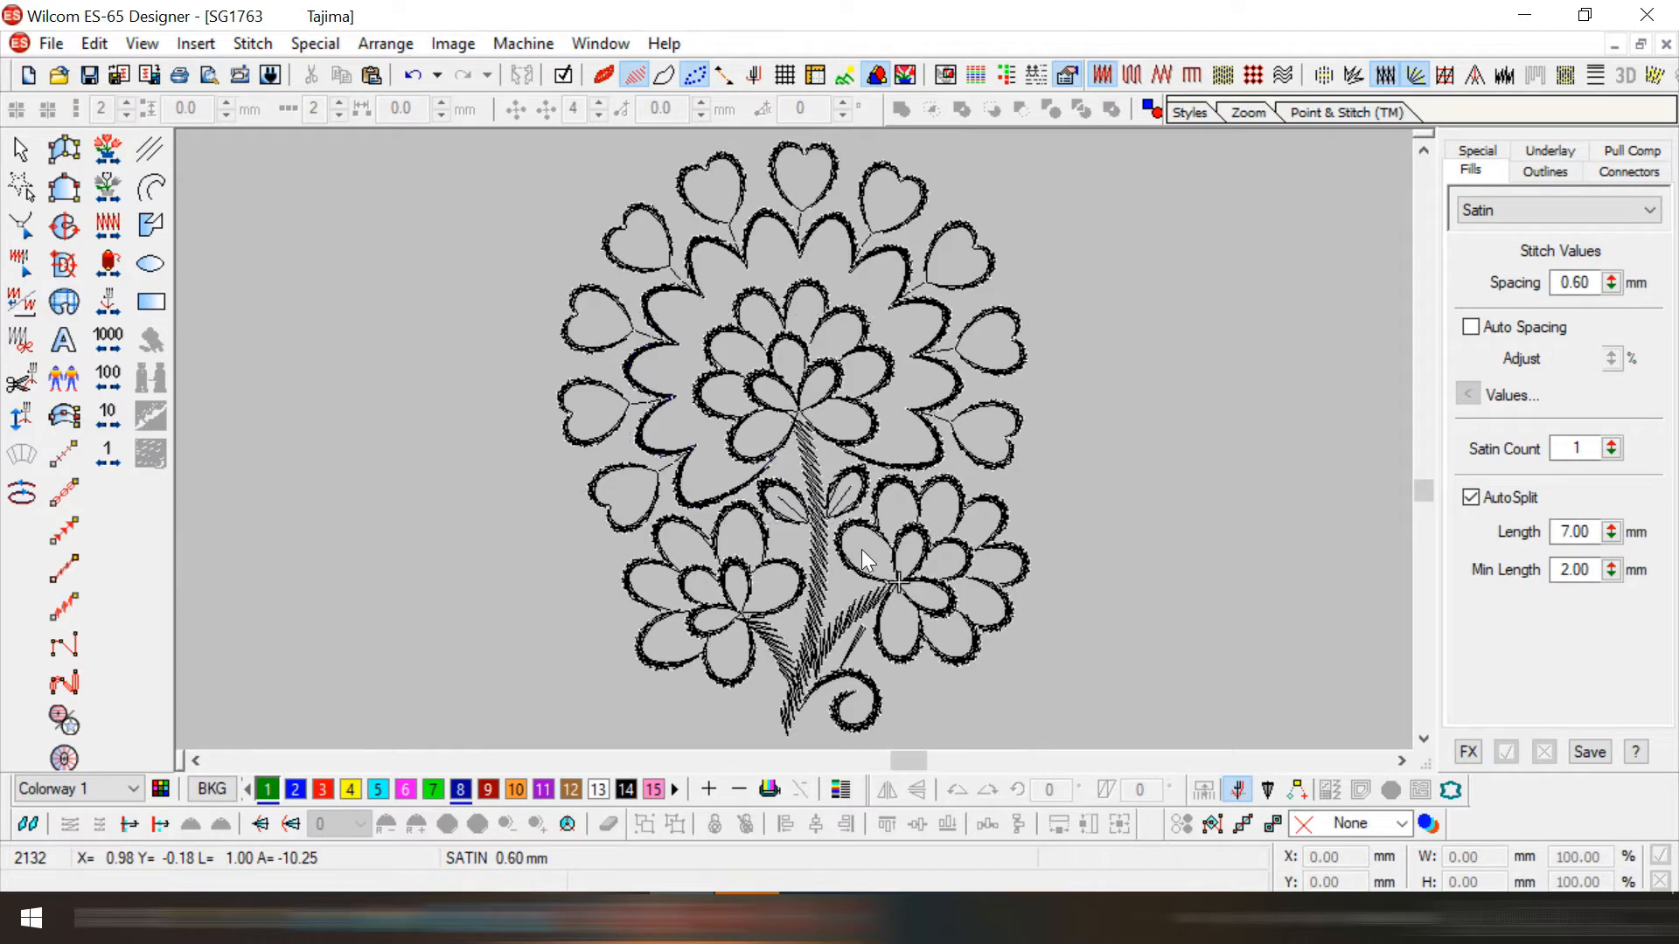
key("v")
left_click(728, 591)
key("h")
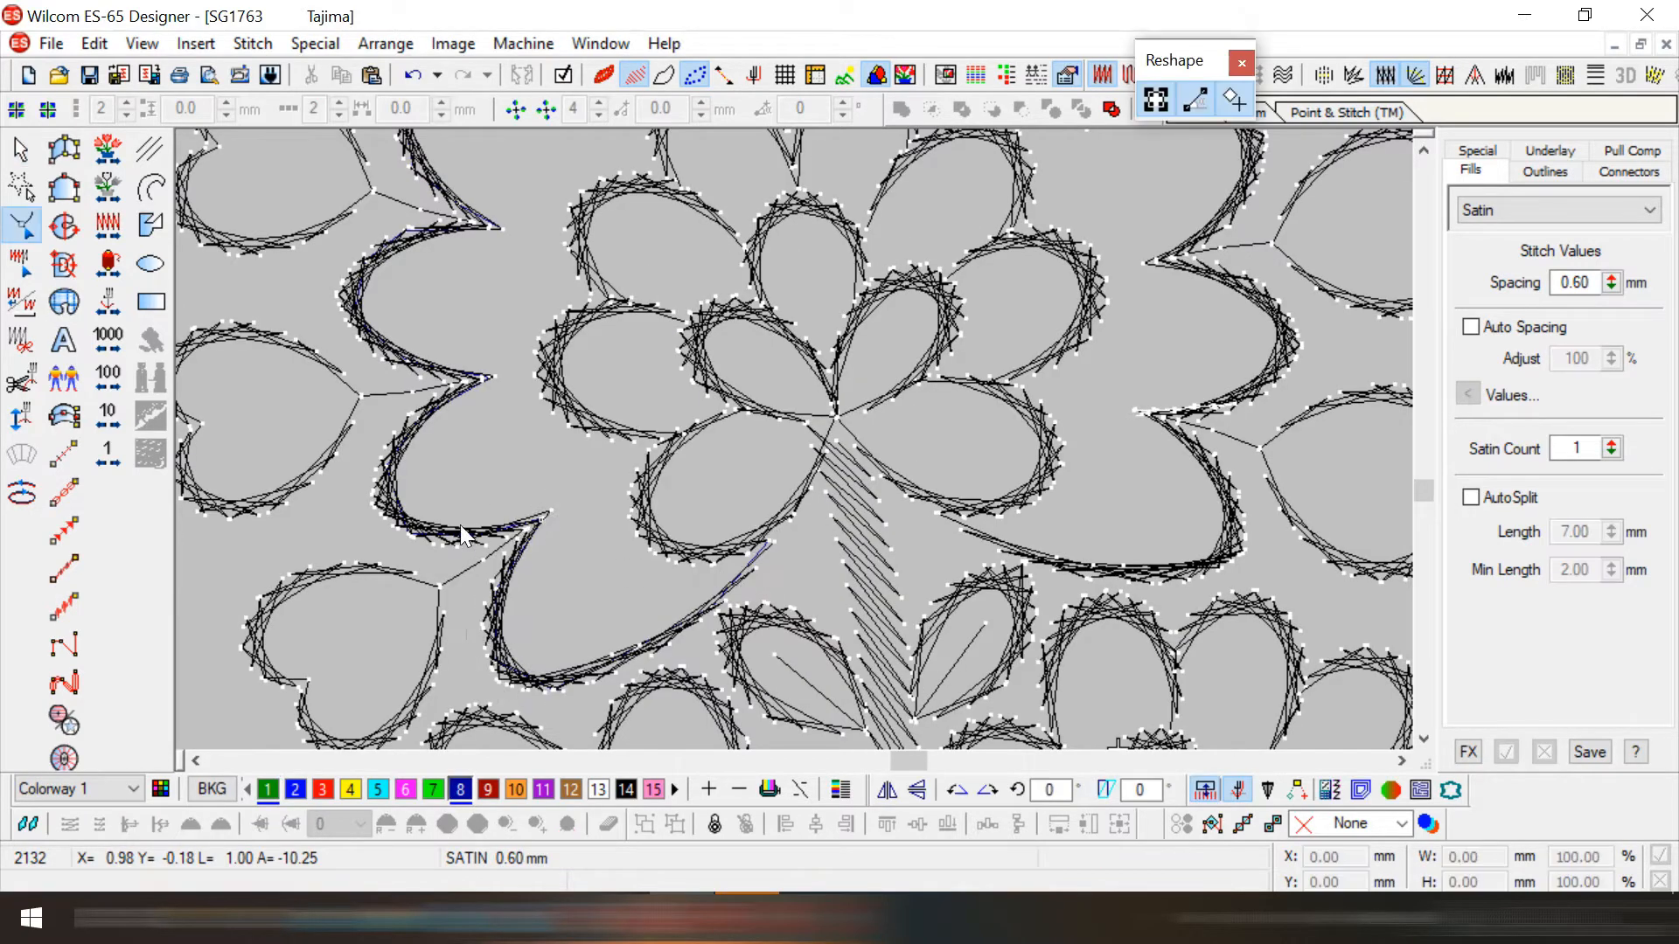
left_click(462, 528)
key("h")
key("Escape")
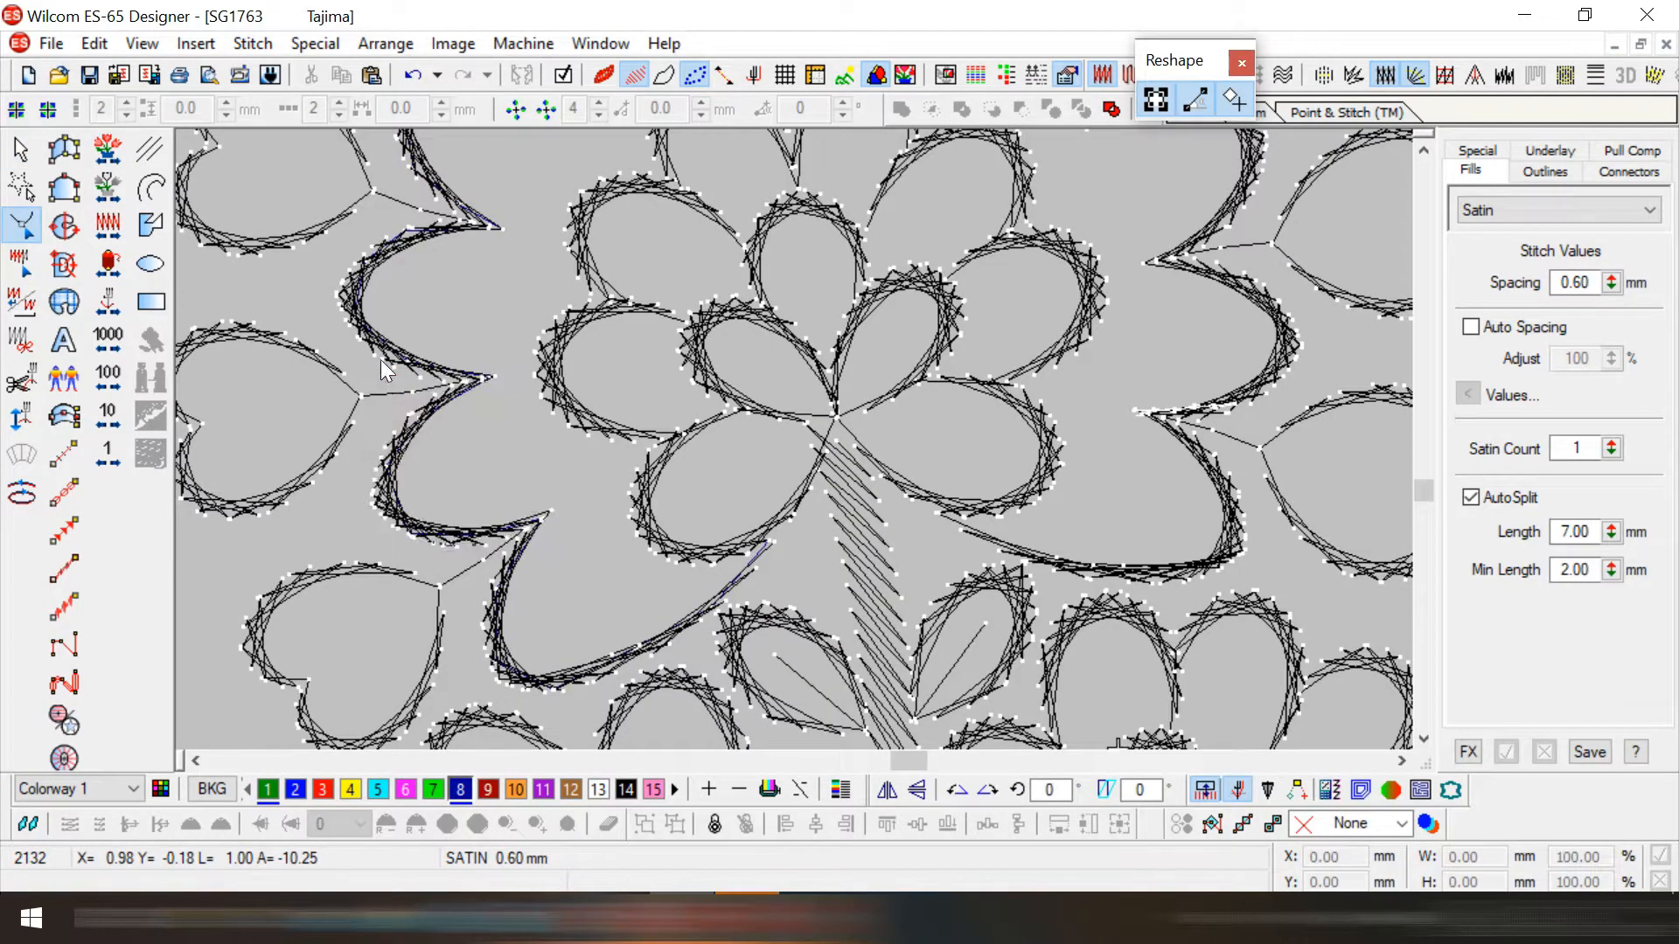
left_click(381, 360)
key("Escape")
key("Escape")
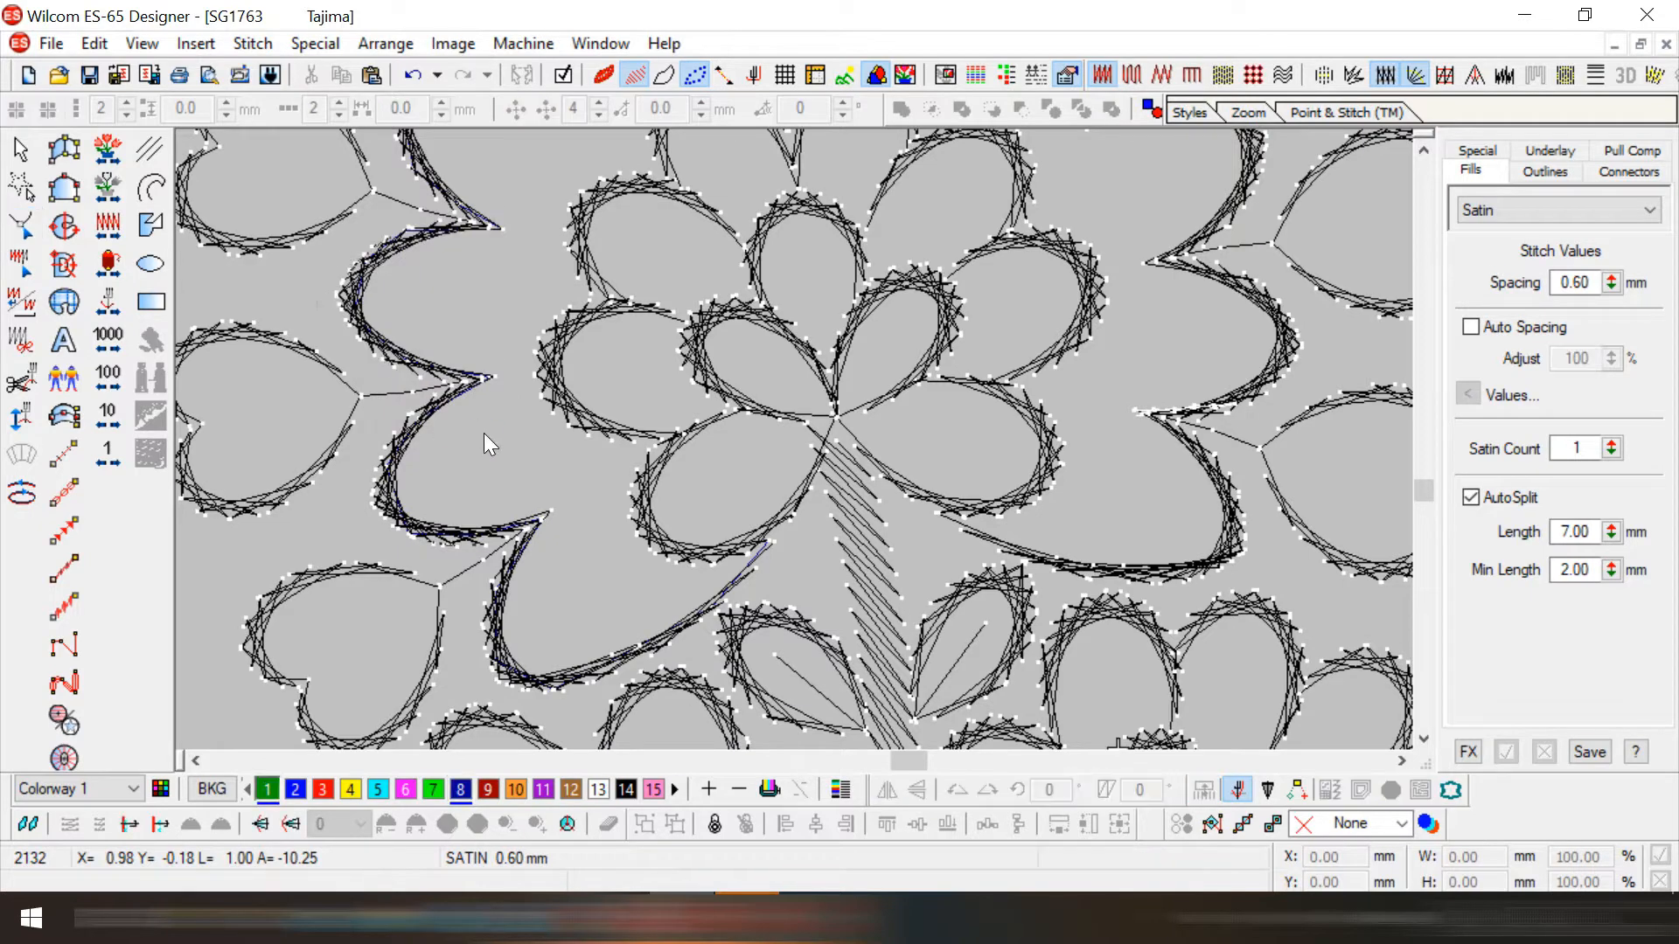
- Select all the outer scalloped satin petals around the large flower
key("0")
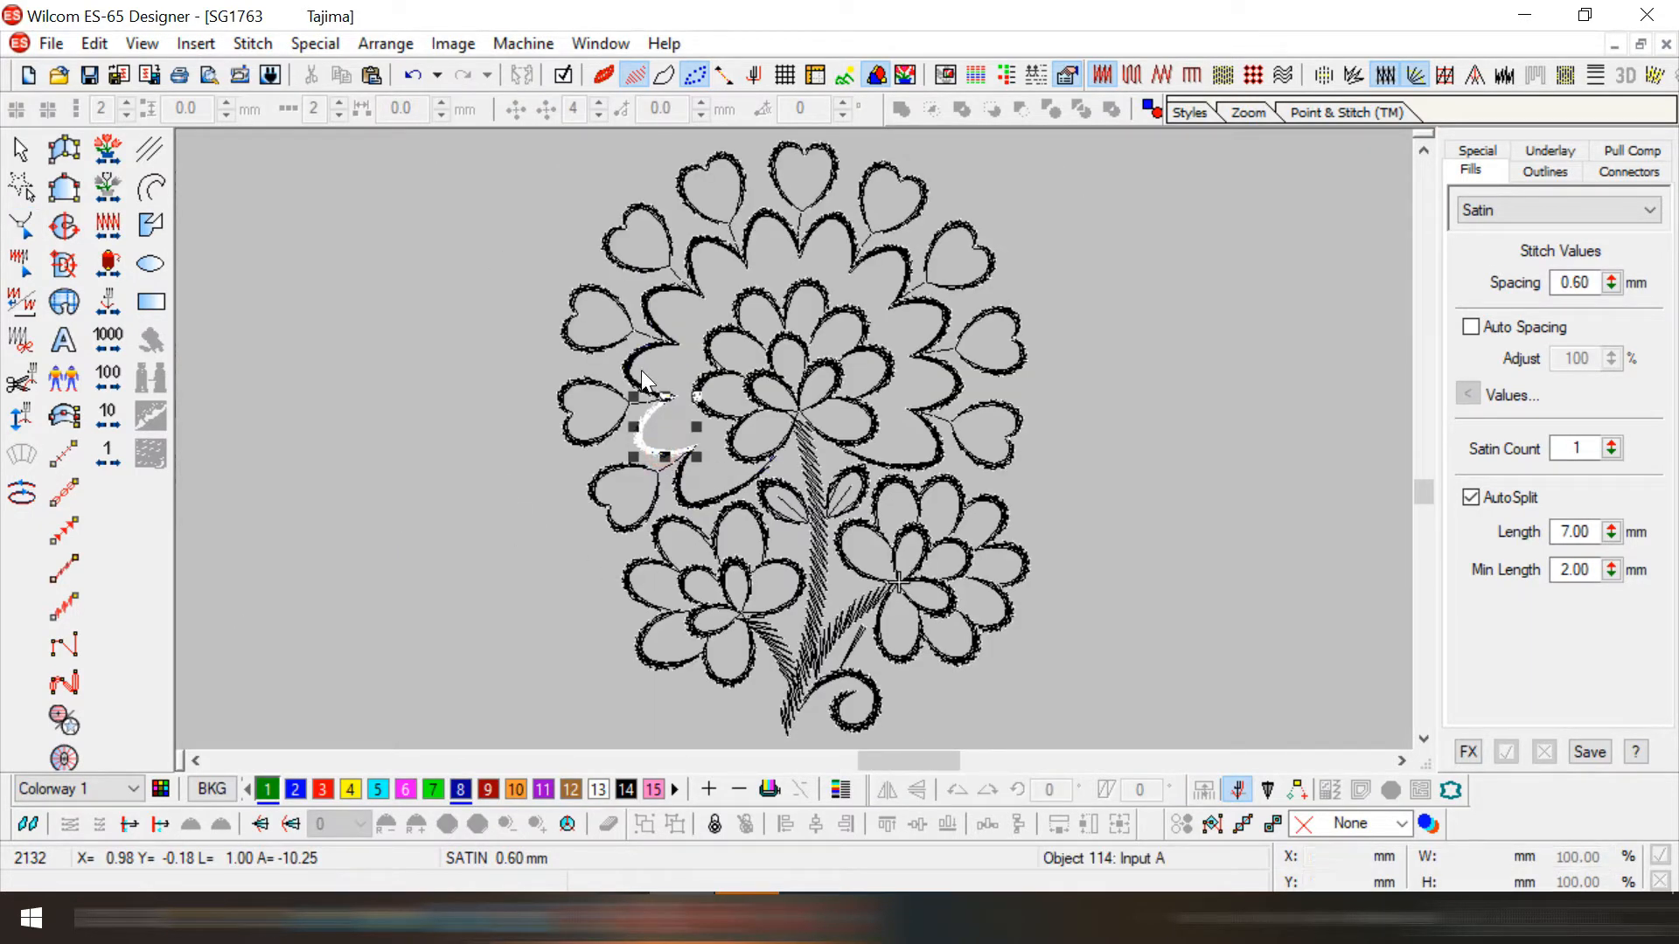
left_click(642, 370, "ctrl")
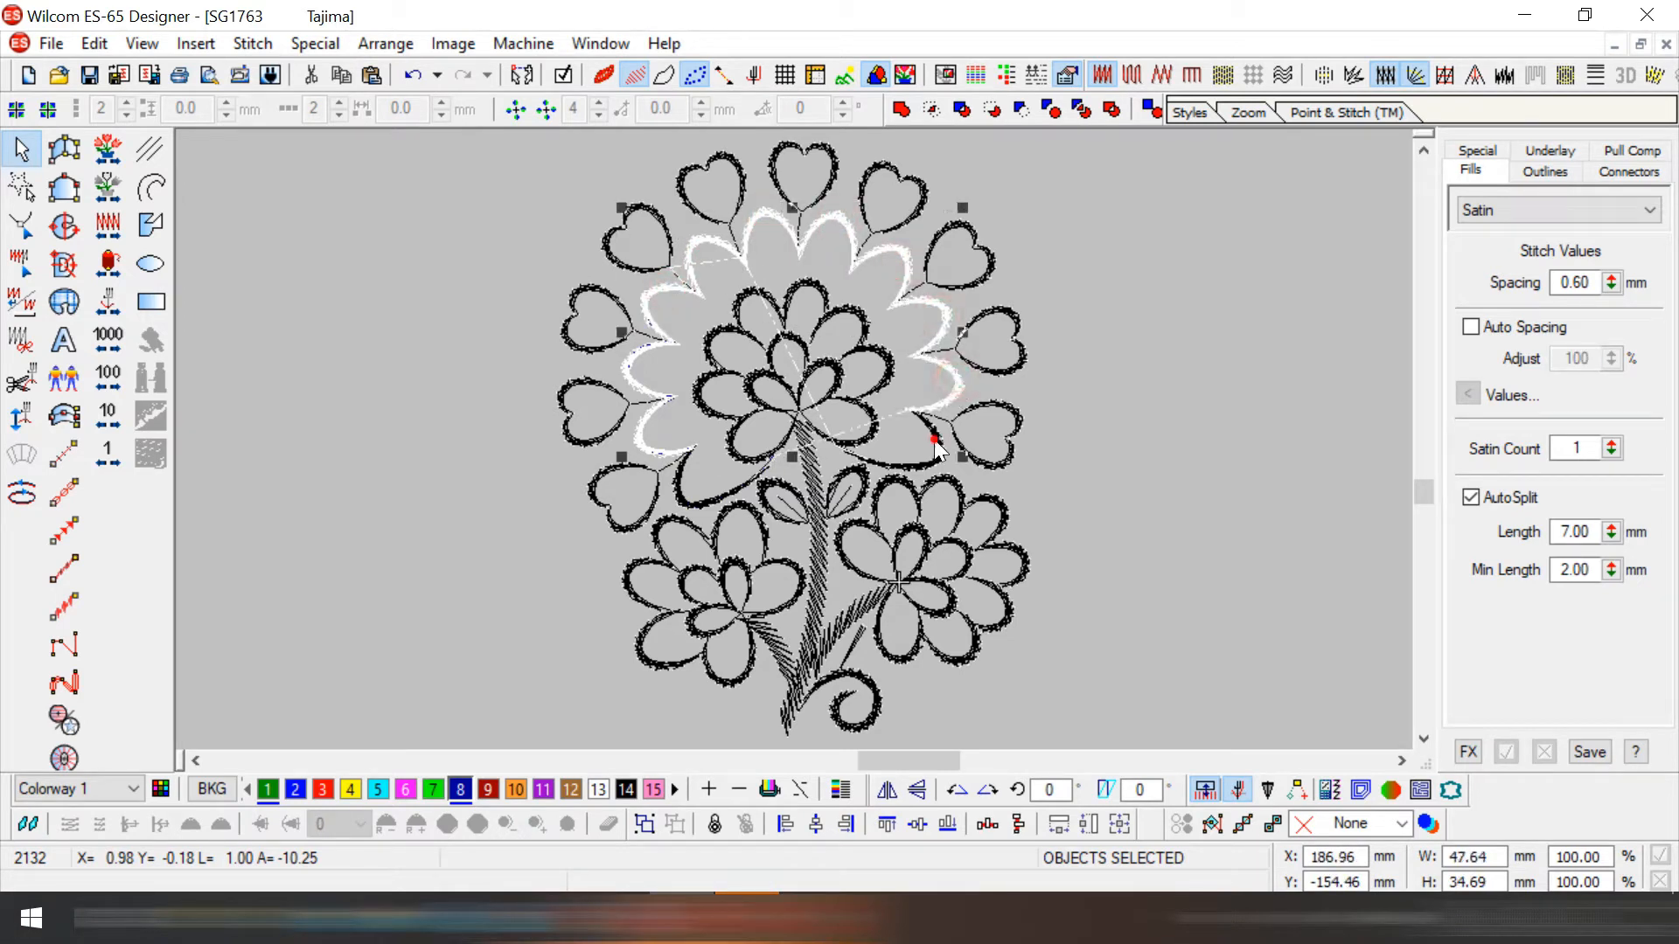
key("b")
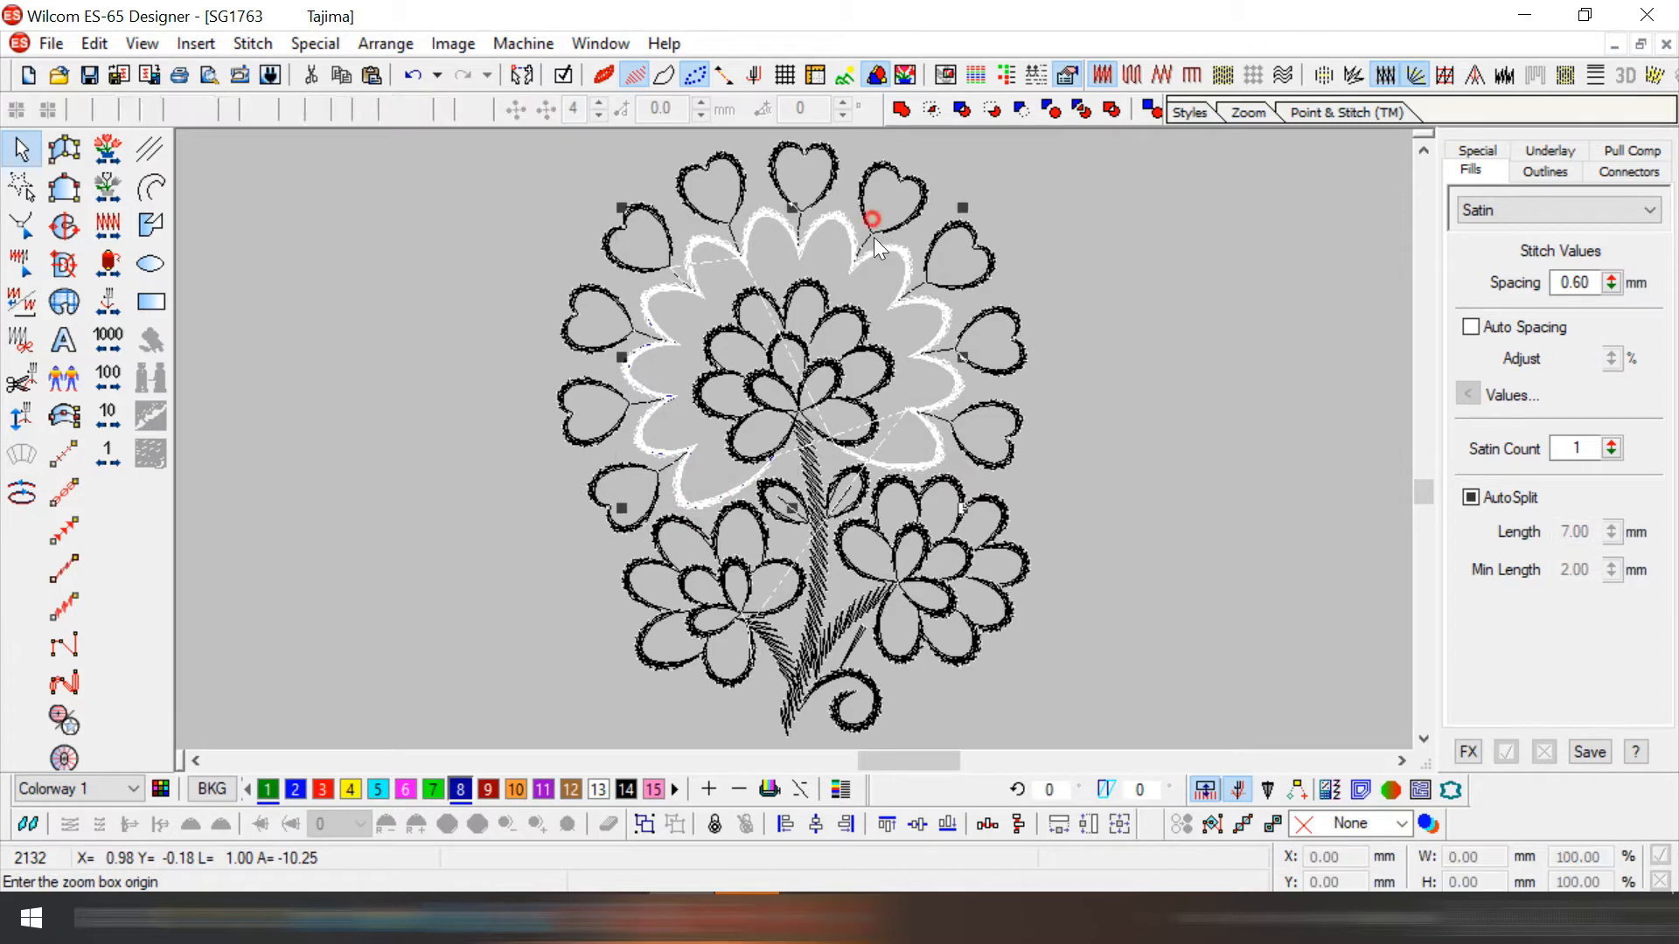
left_click(937, 297)
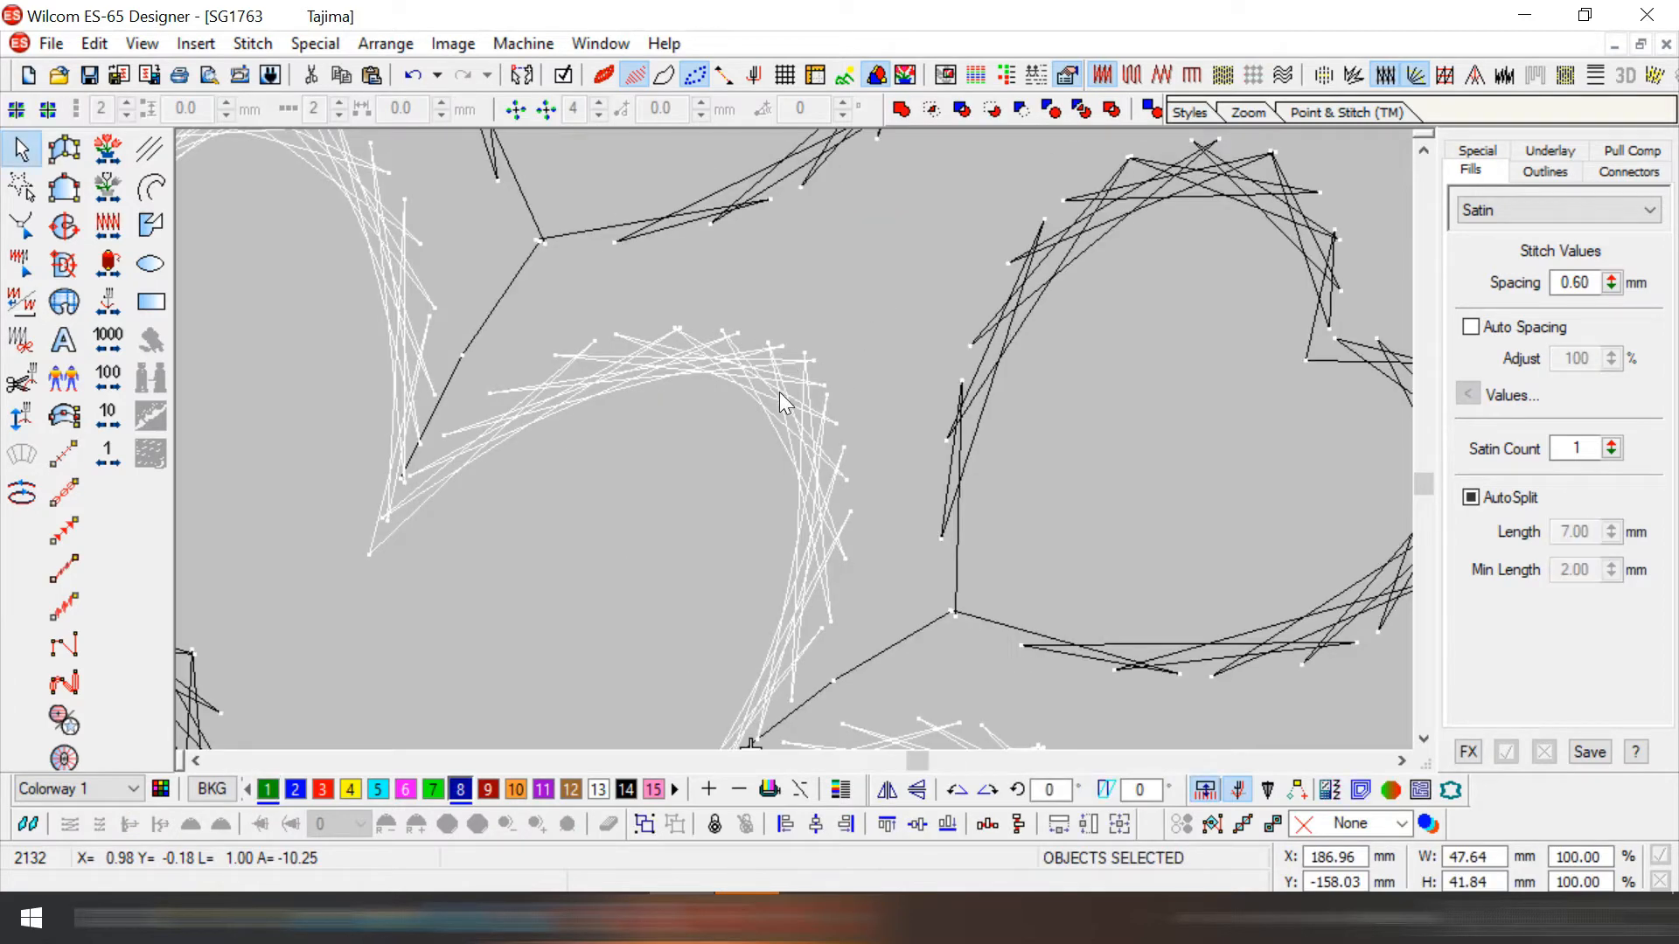
- Set the selected outer petals' satin spacing to 0.30 mm and preview it in realistic thread view
left_click_drag(1590, 281, 1425, 285)
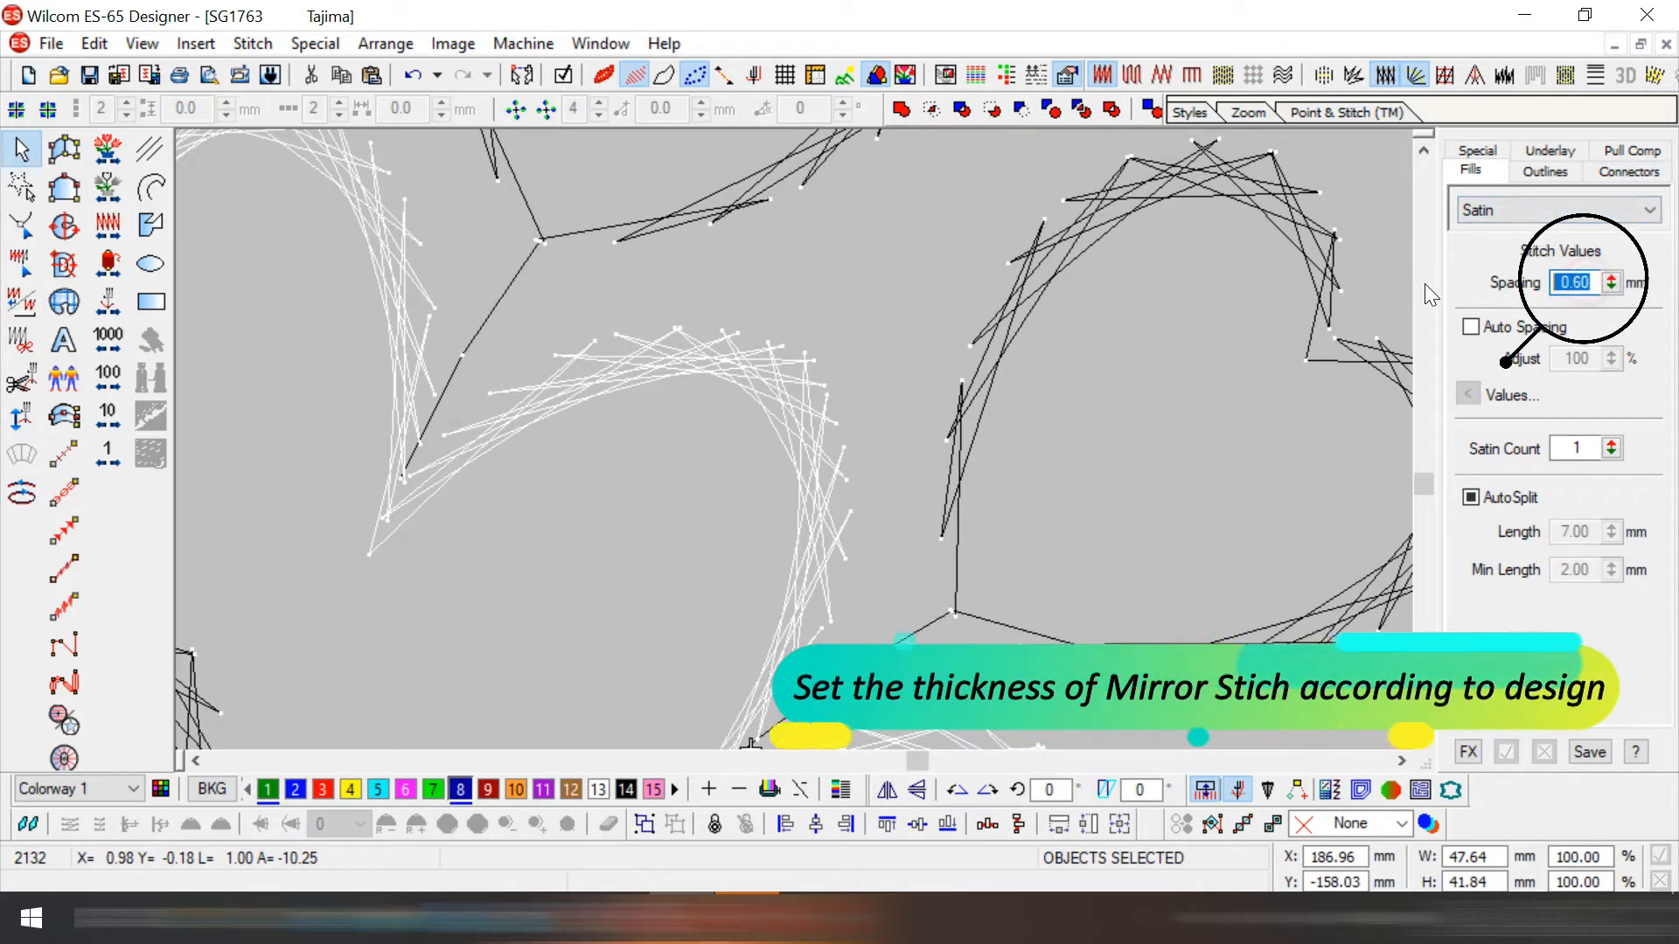
type("0.30")
key("Return")
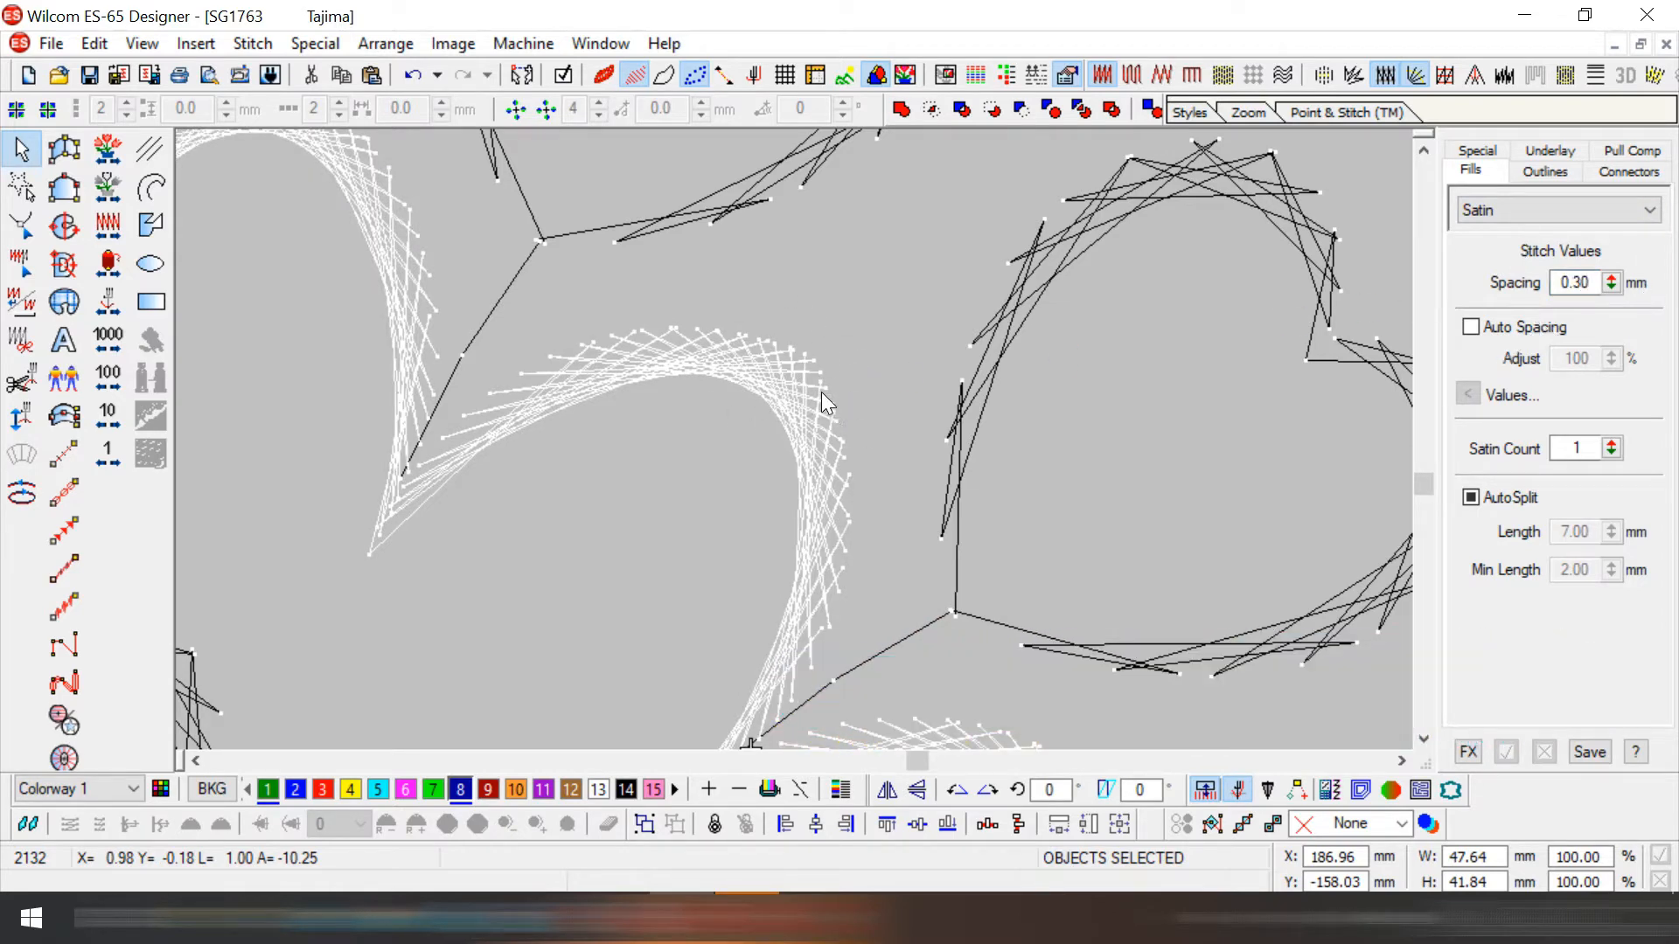
key("t")
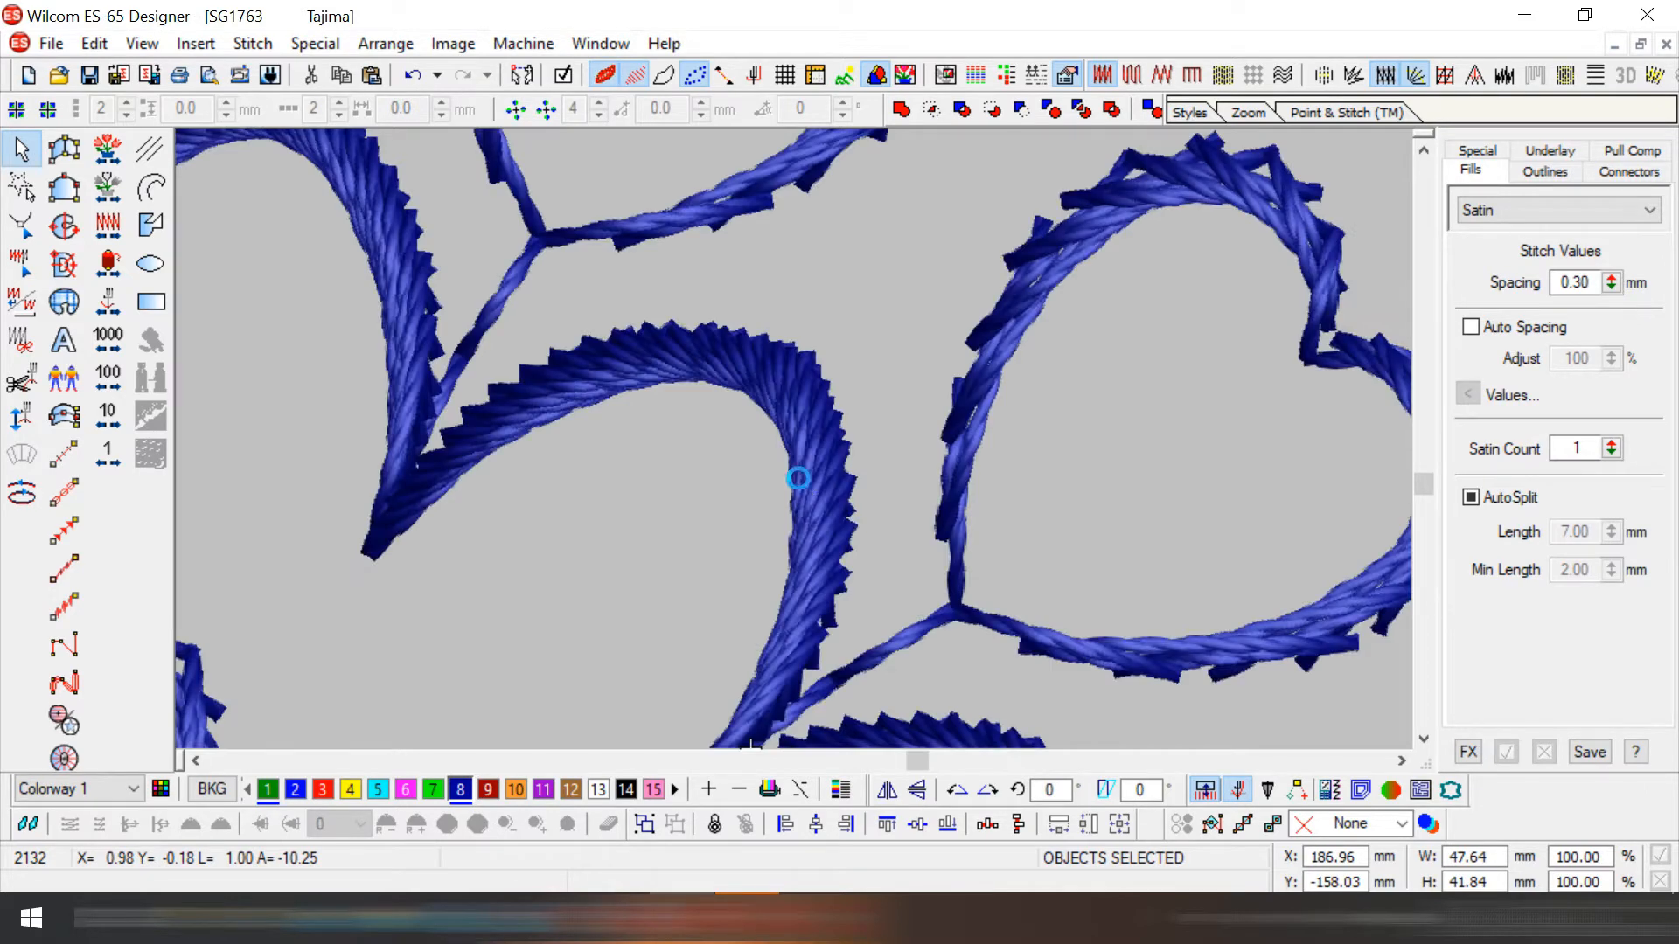
key("t")
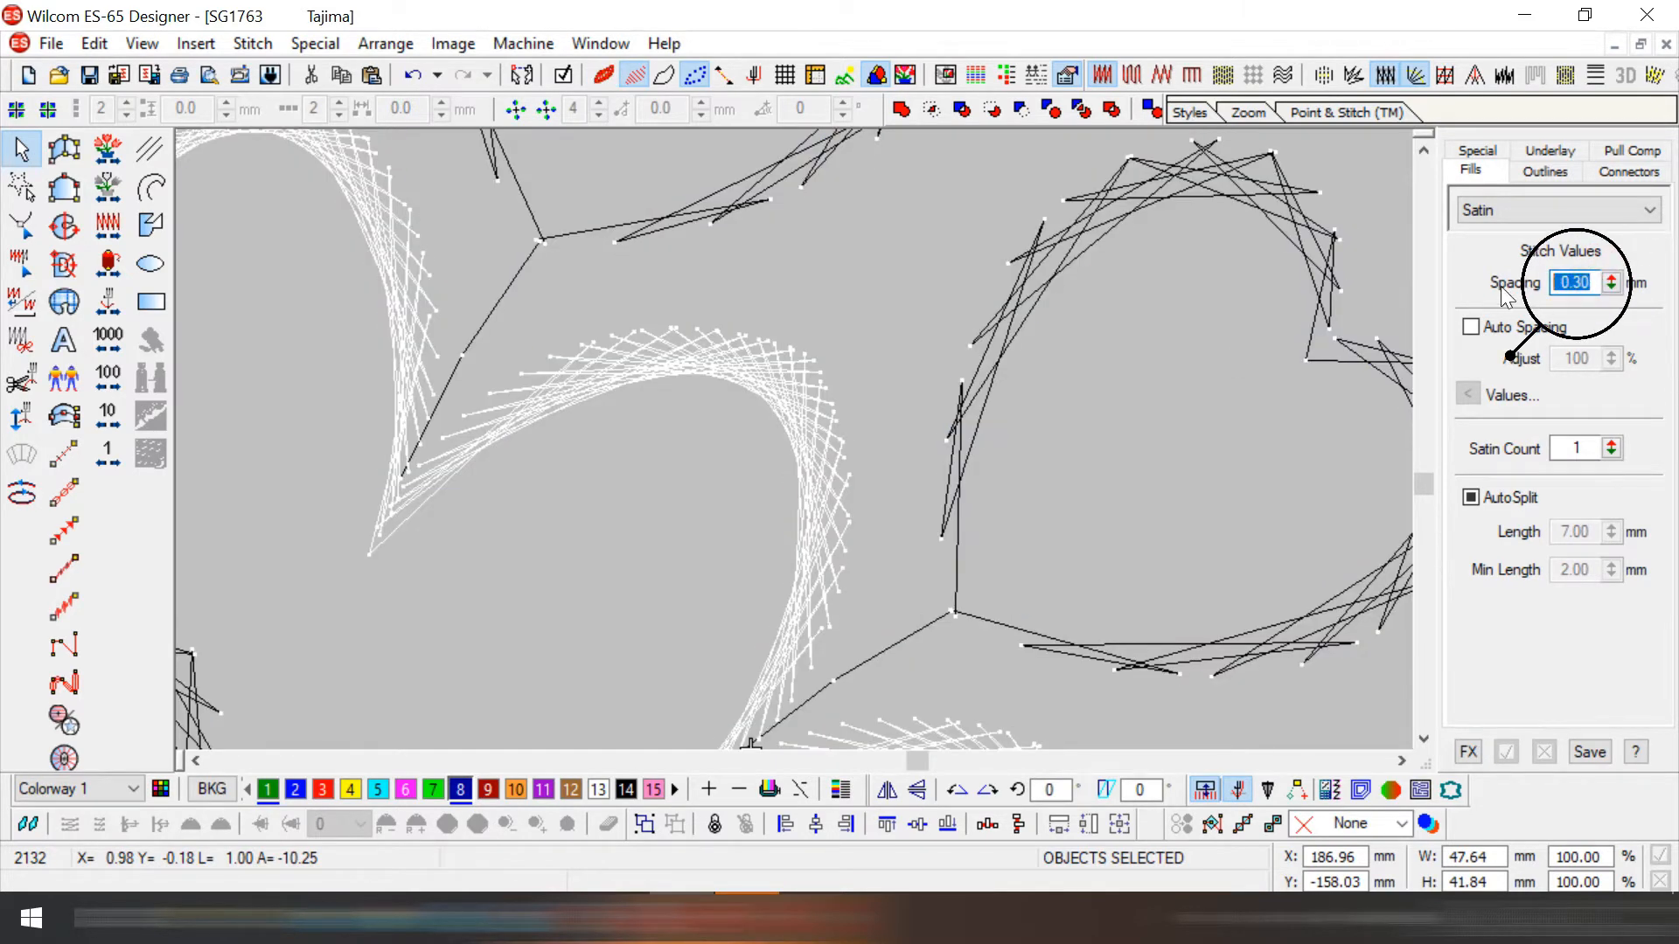
- Set the selected outer petals' satin spacing to 0.60 mm and preview the thread thickness
key("Return")
key("t")
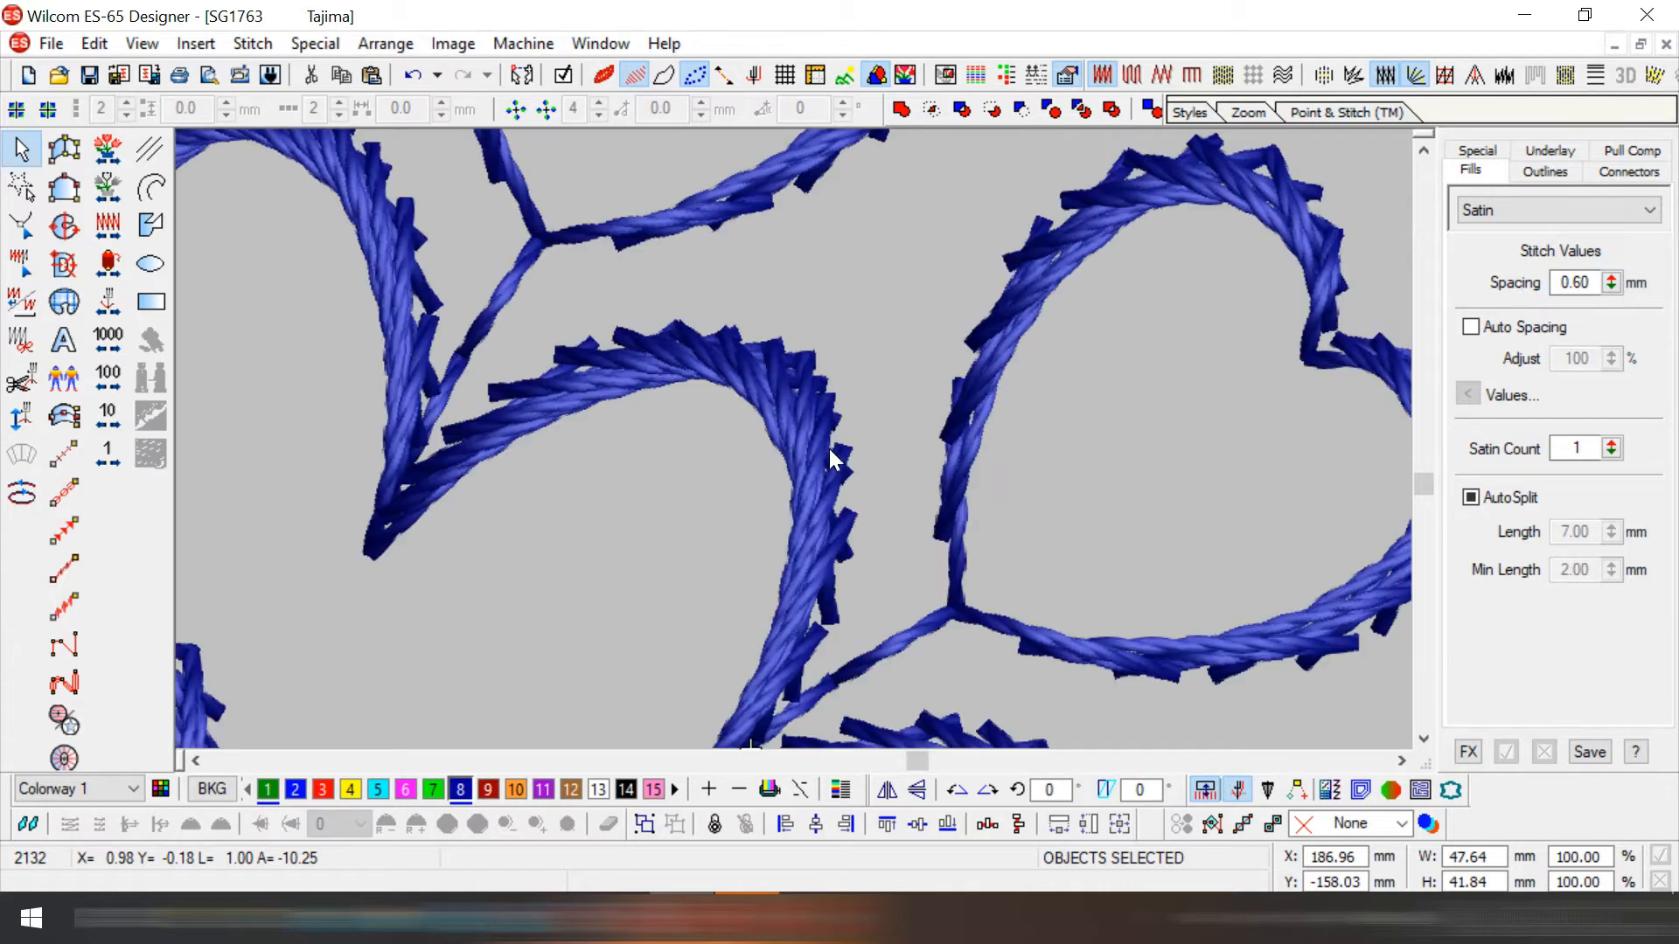
key("t")
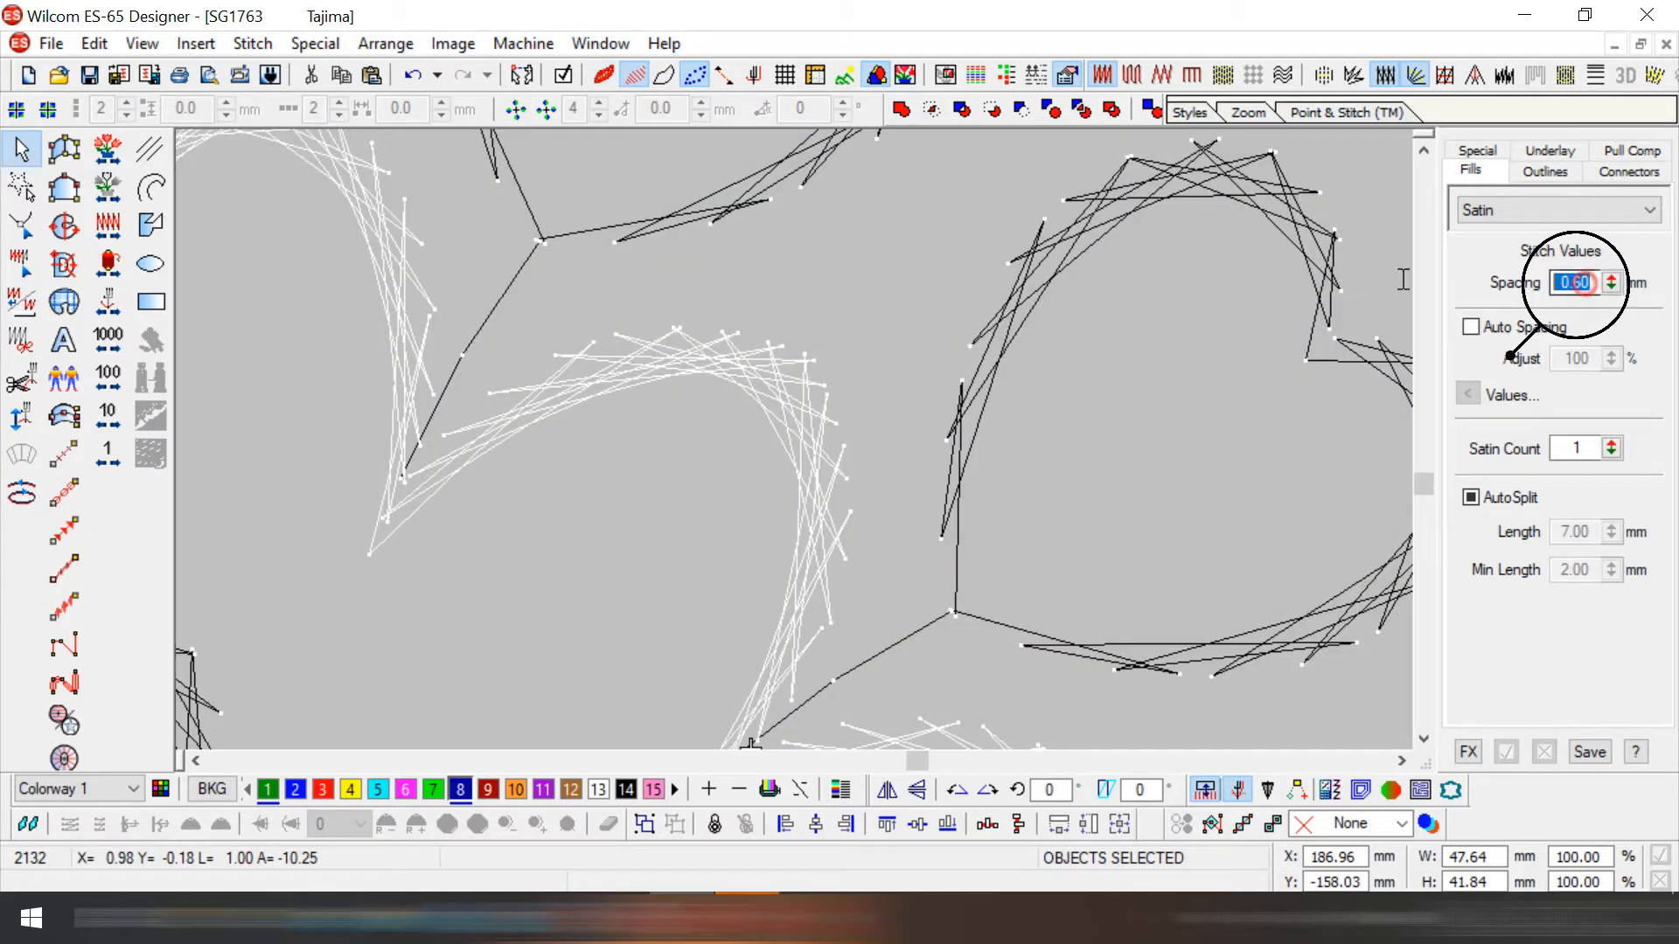
- Set the outer petals' satin spacing to 0.80 mm, preview the stitches, and clear the selection
key("Return")
key("t")
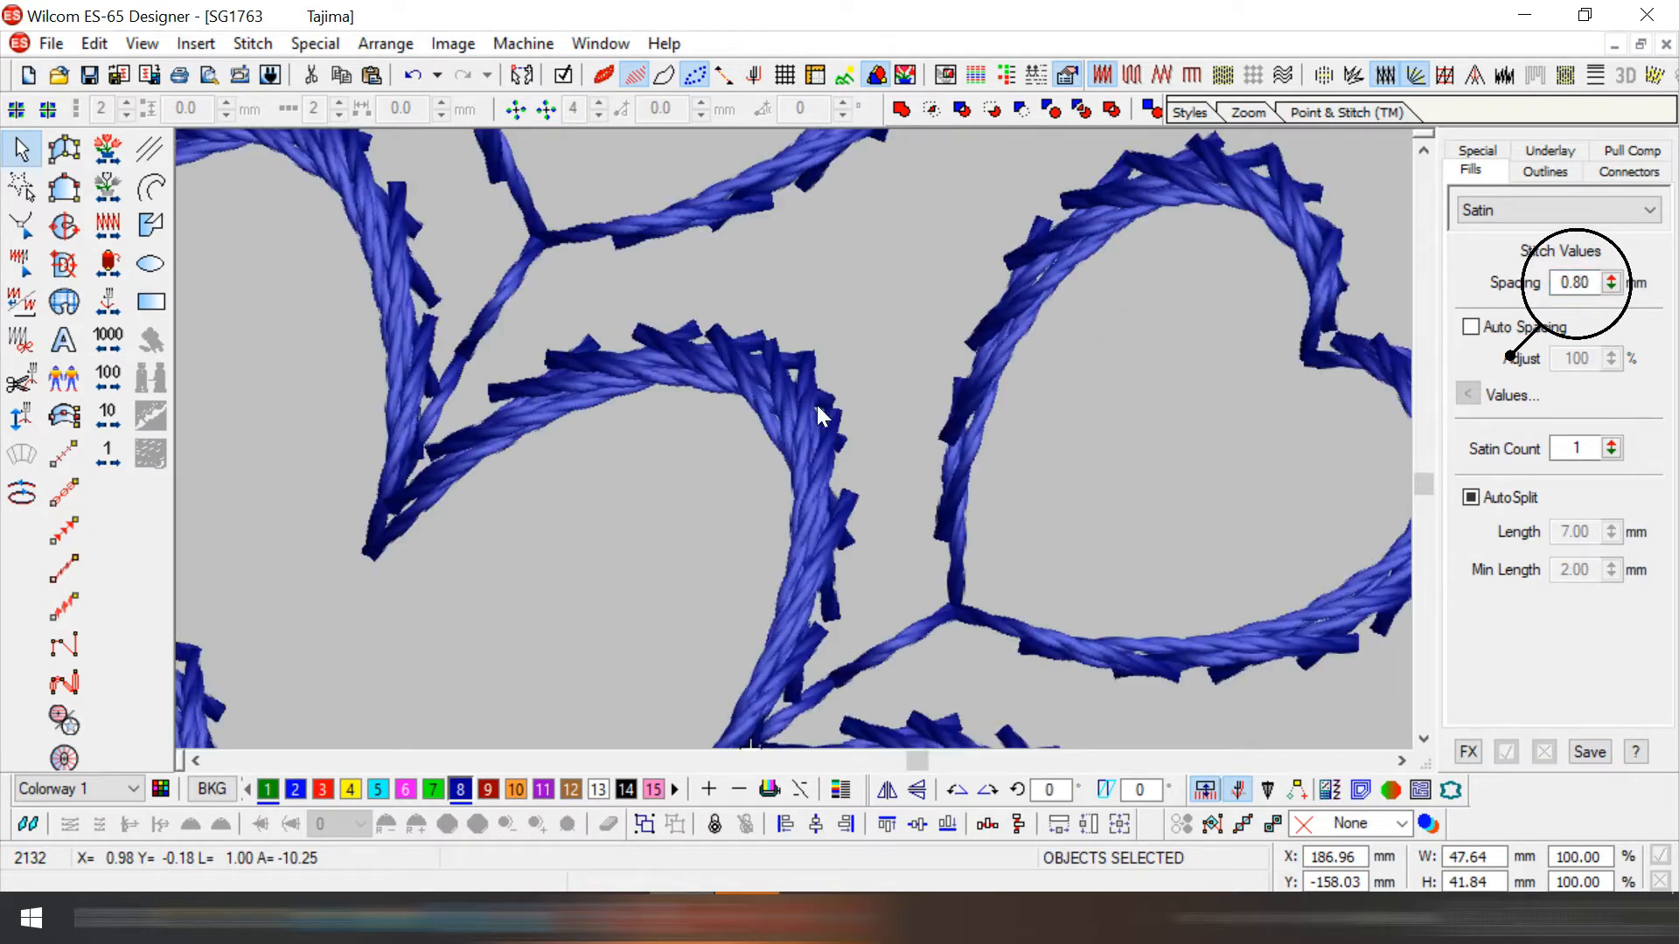
key("t")
key("Escape")
- Place the lowest left outer petal in the stitching sequence after checking its start and end points
key("shift+z")
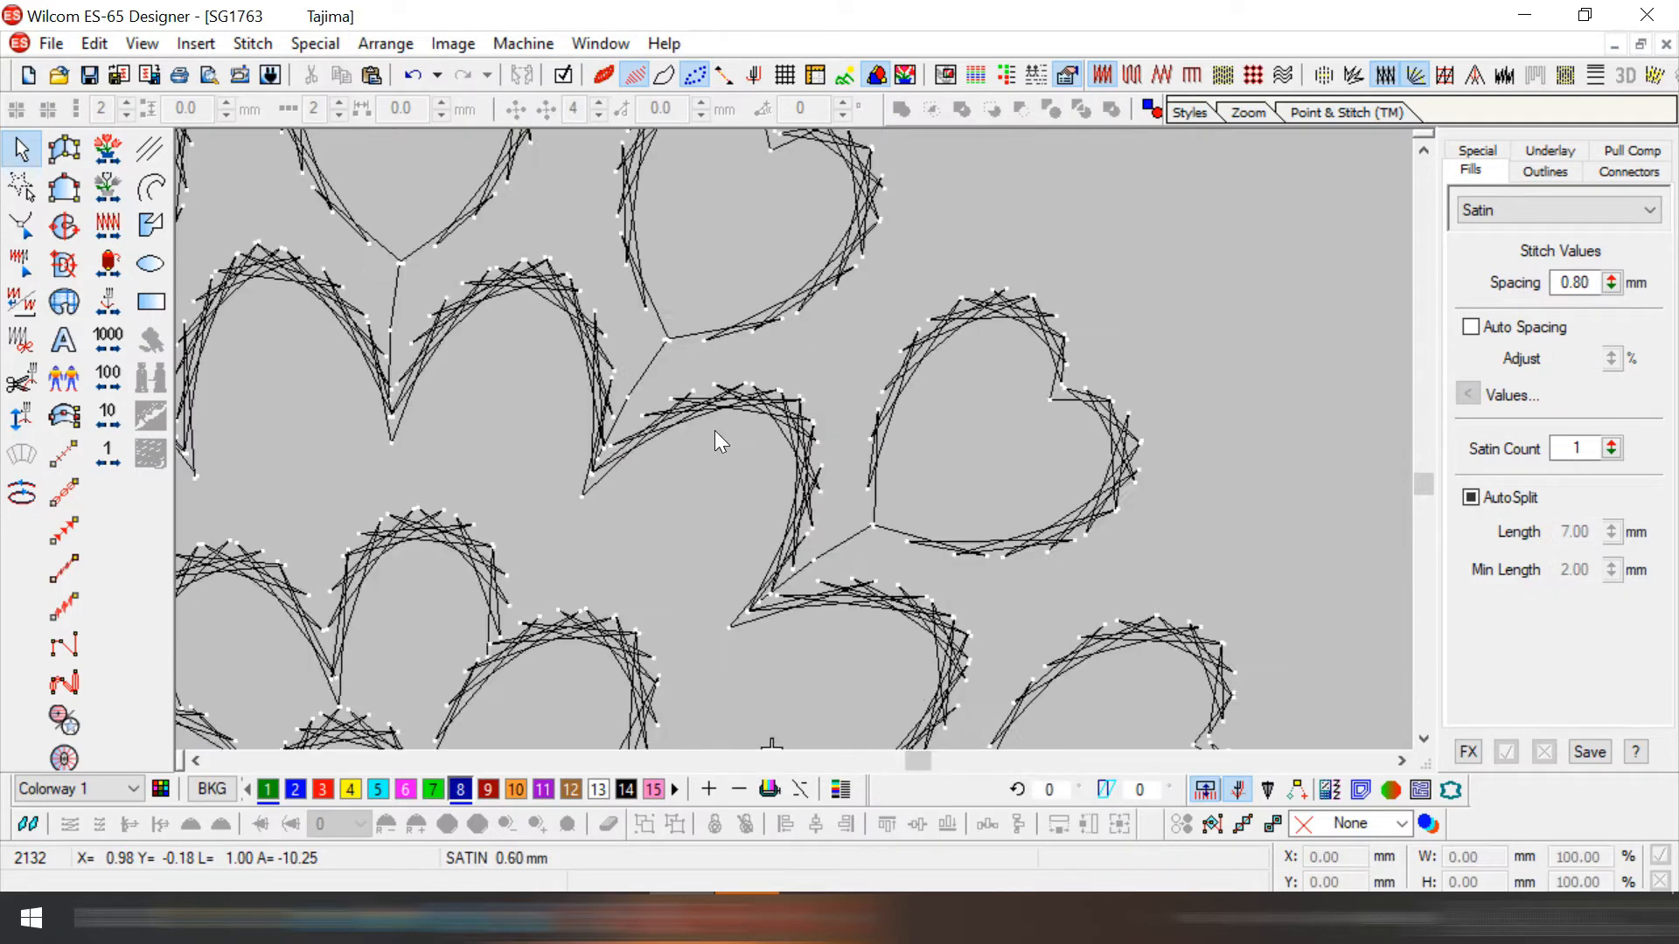
key("shift+z")
scroll(665, 420, "down", 1)
key("shift+z")
key("z")
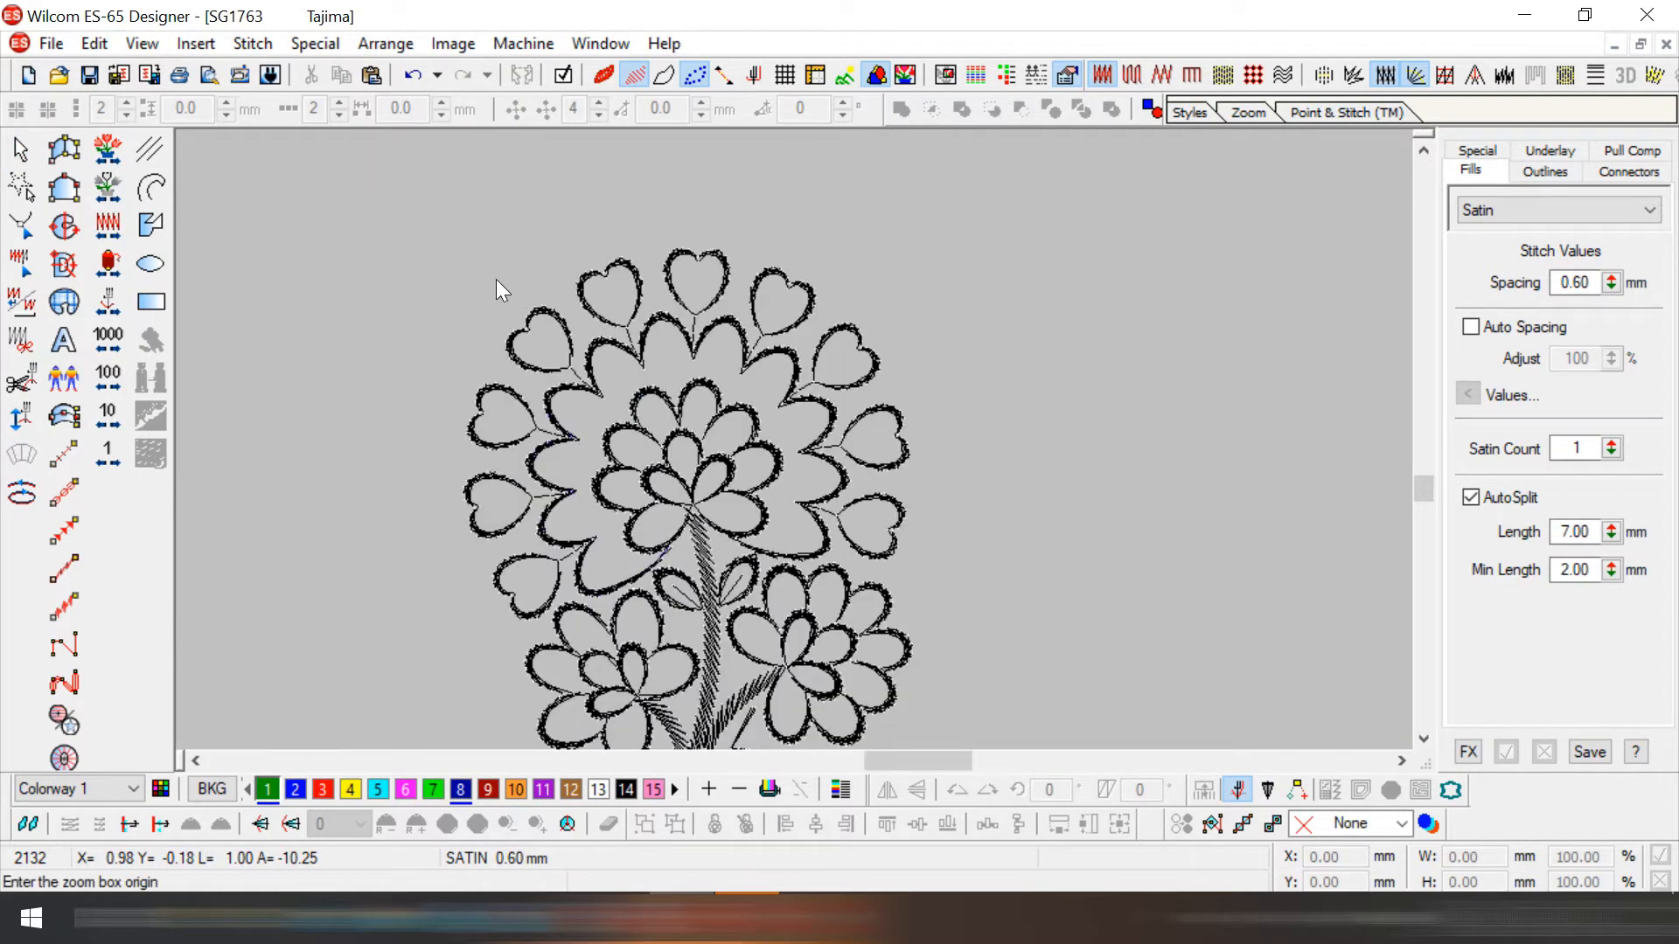
left_click_drag(926, 616, 926, 616)
left_click(695, 656)
key("h")
key("Escape")
- Resequence the remaining outer scalloped petals clockwise, from the lower left over the top to the lower right
left_click(540, 605)
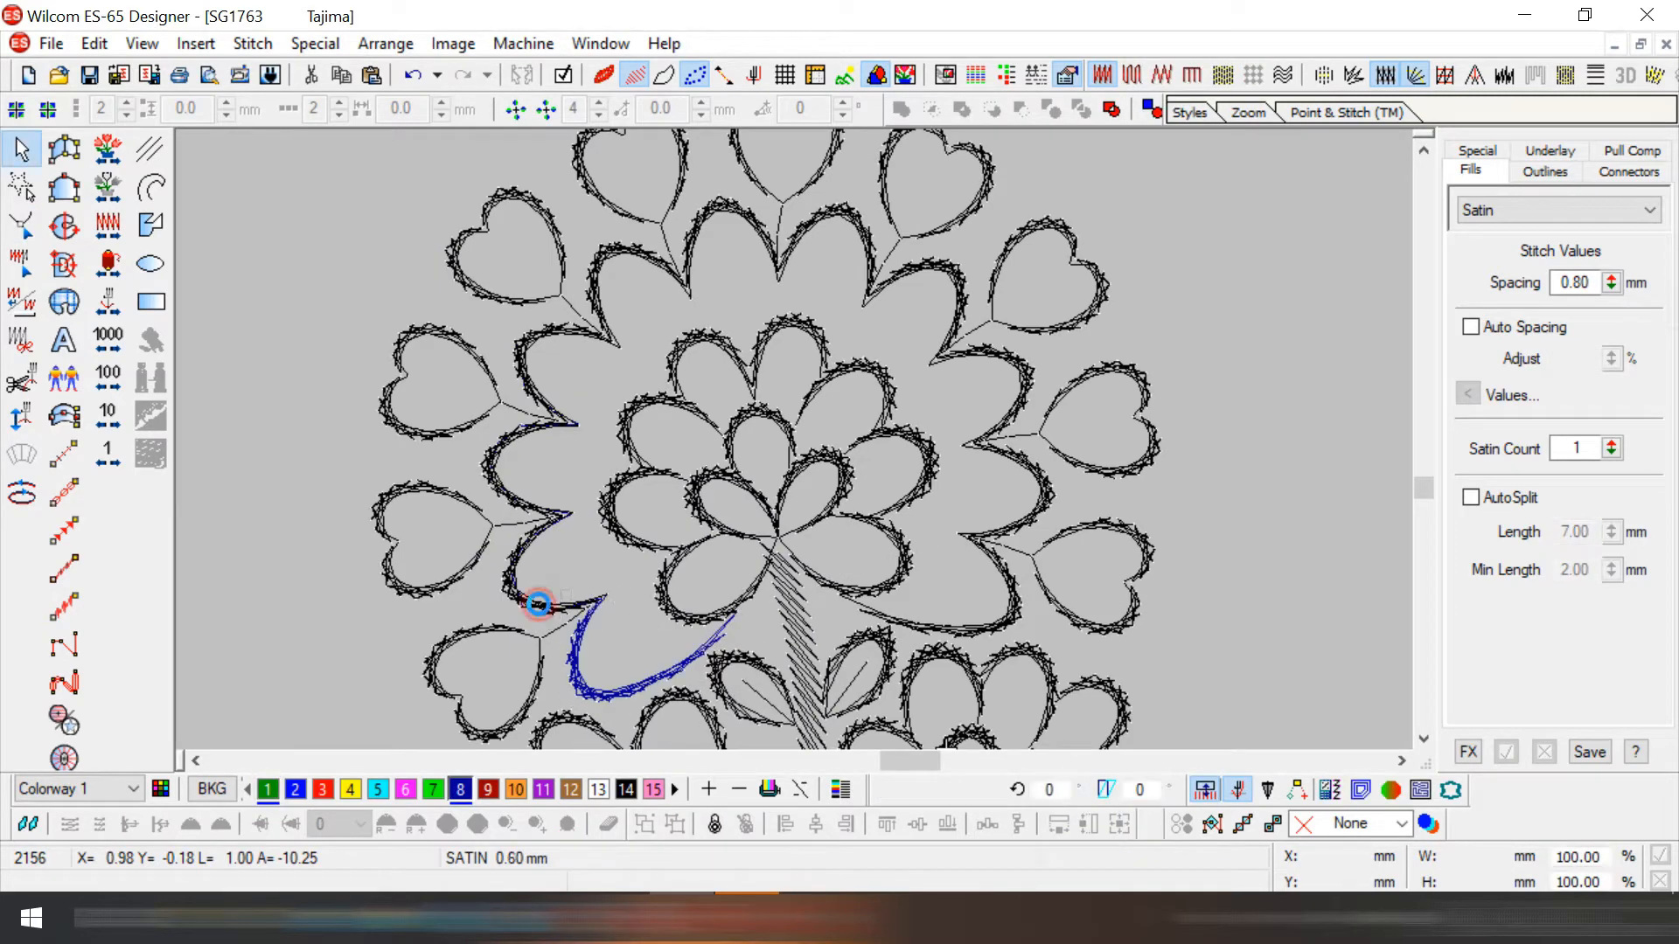
left_click(505, 444)
left_click(724, 204)
left_click(835, 210)
left_click(953, 276)
left_click(1021, 359)
left_click(1045, 476)
right_click(1012, 589)
left_click(1012, 589)
right_click(1012, 589)
- Adjust the start and end points of the right-hand petals in the large flower's inner ring to meet their neighbours
scroll(769, 543, "up", 2)
left_click(1010, 495)
key("h")
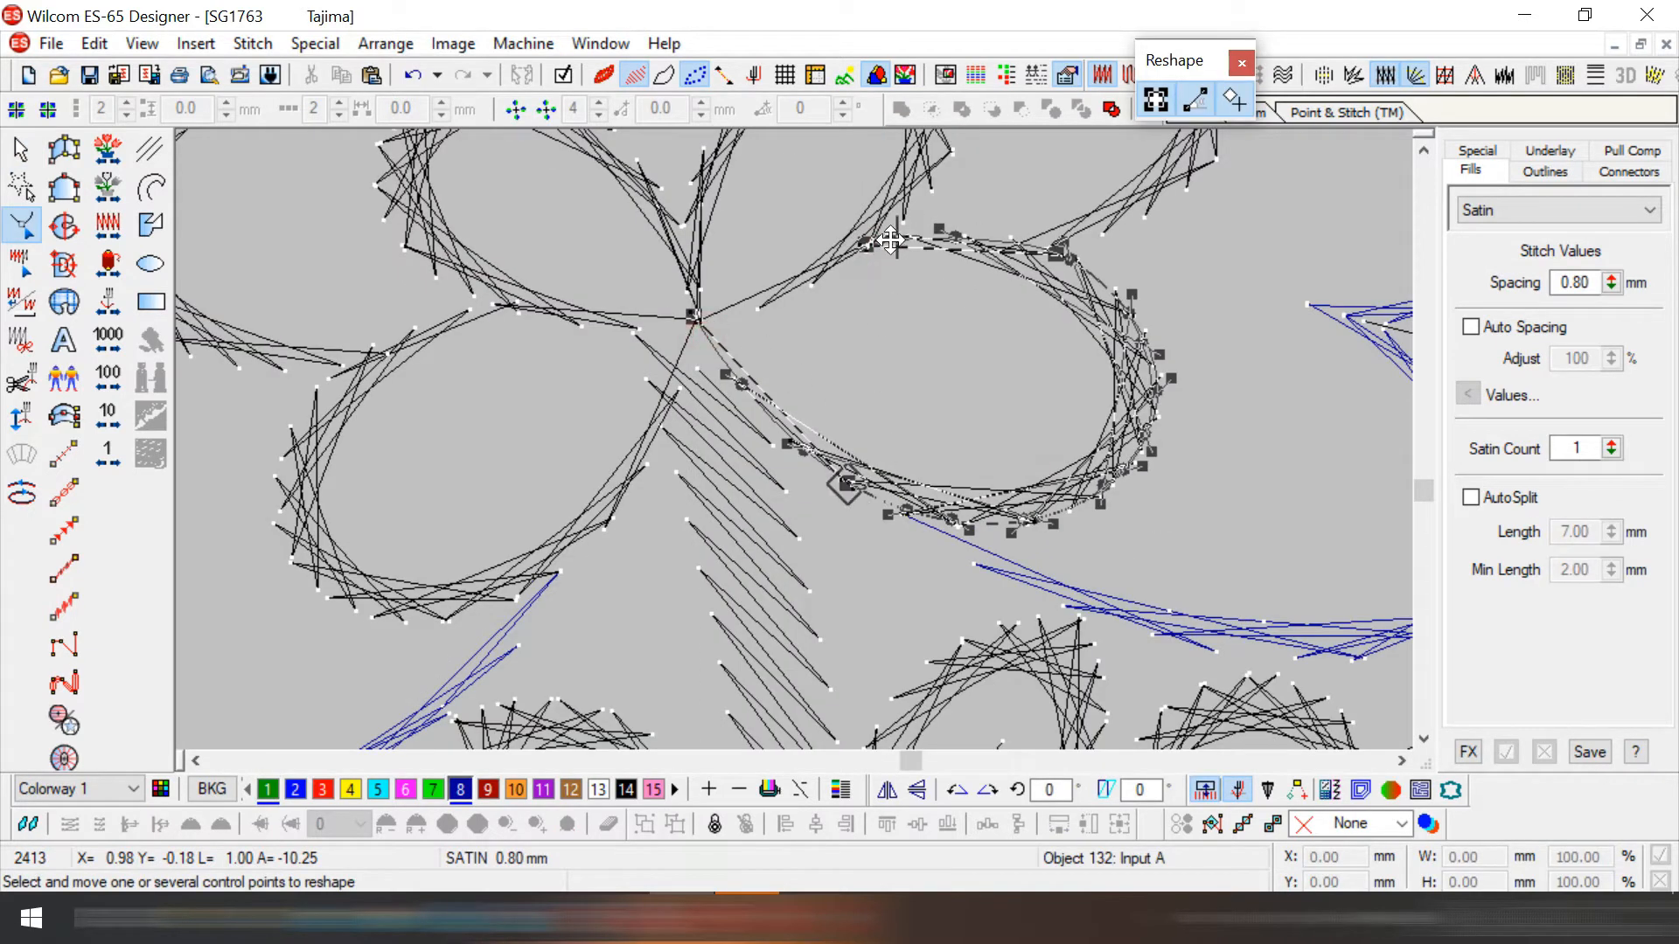
scroll(925, 240, "up", 1)
left_click(994, 306)
scroll(938, 371, "up", 1)
left_click(1000, 394)
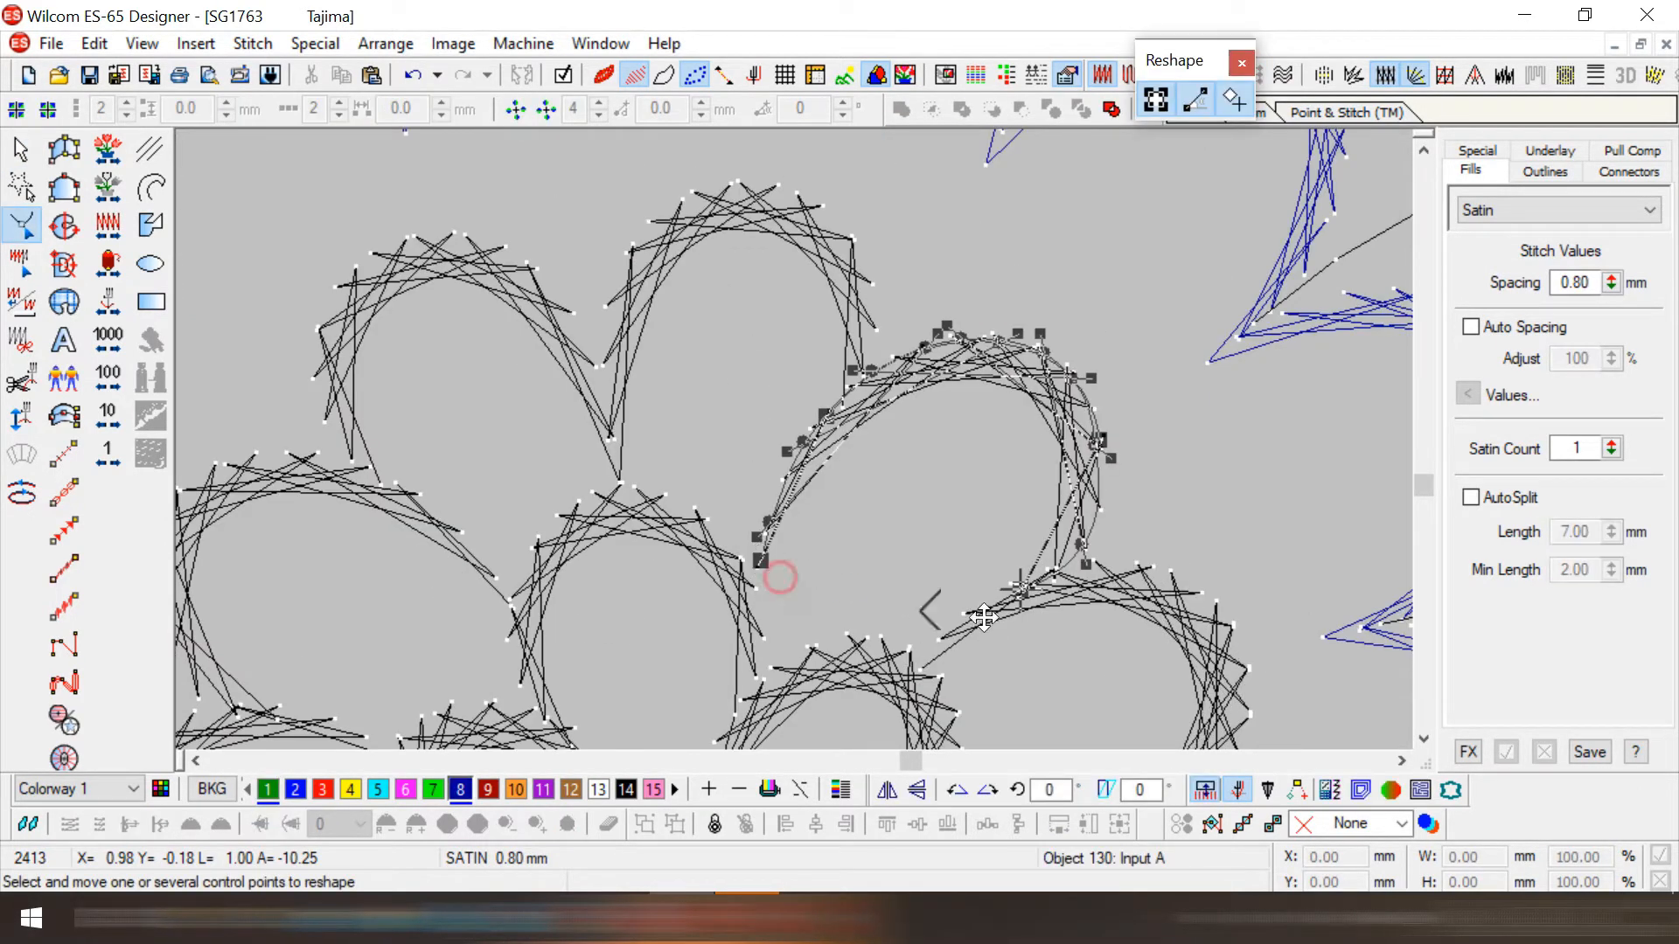
- Adjust the start and end points of the top and left petals in the large flower's inner ring
left_click(641, 483)
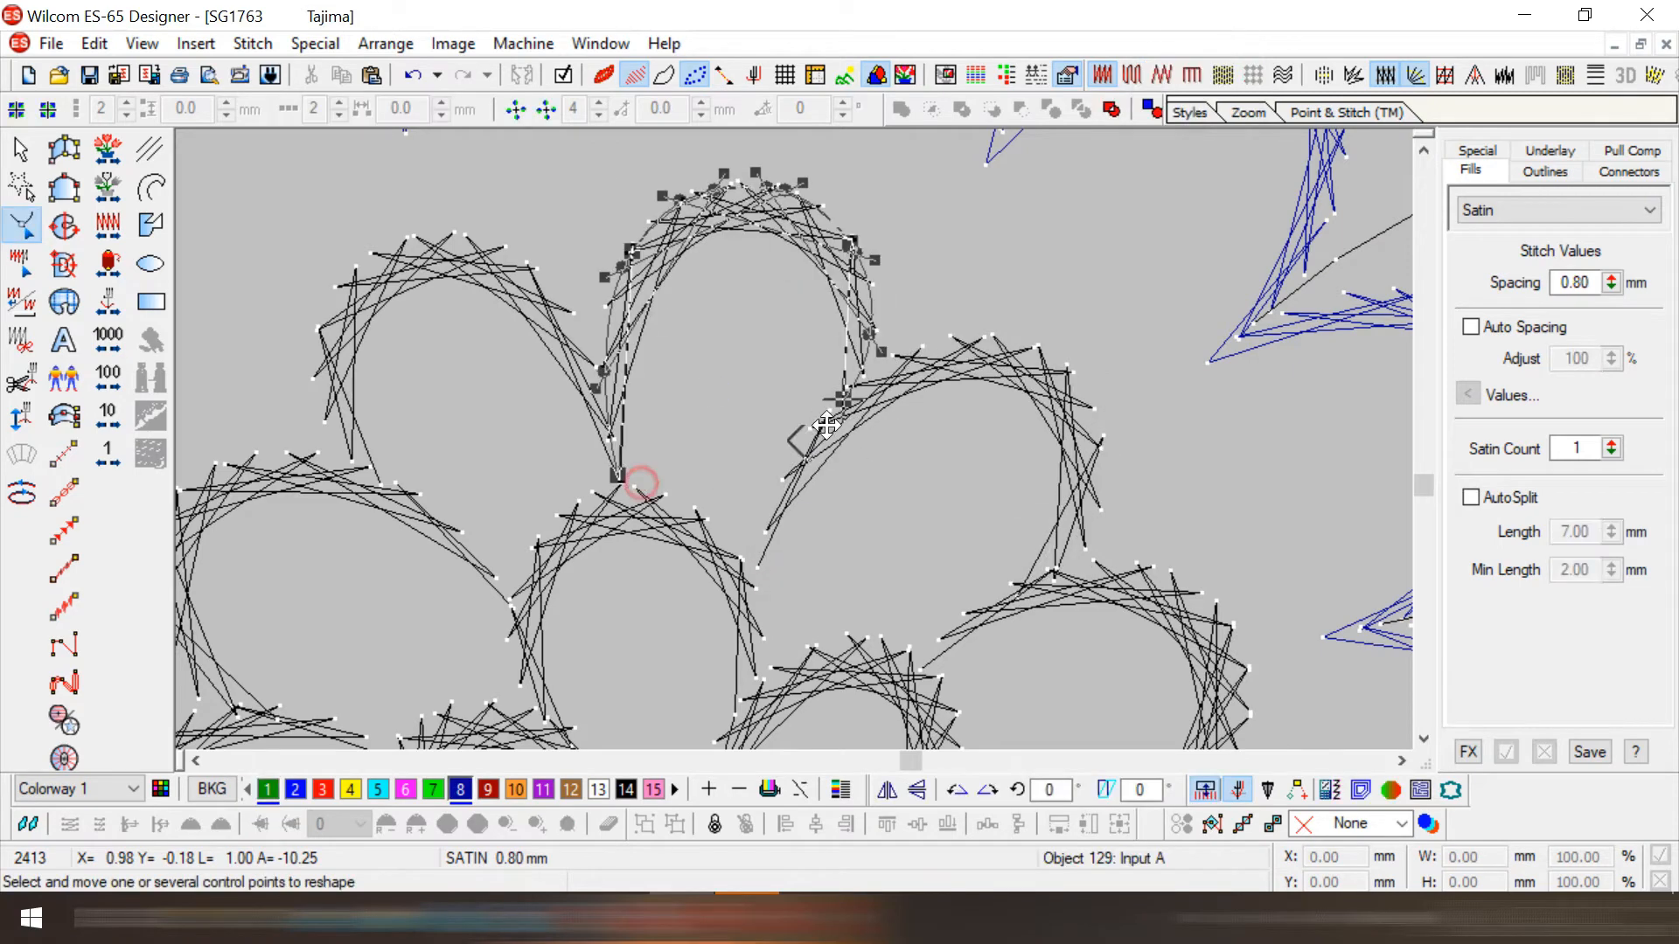
scroll(518, 285, "up", 1)
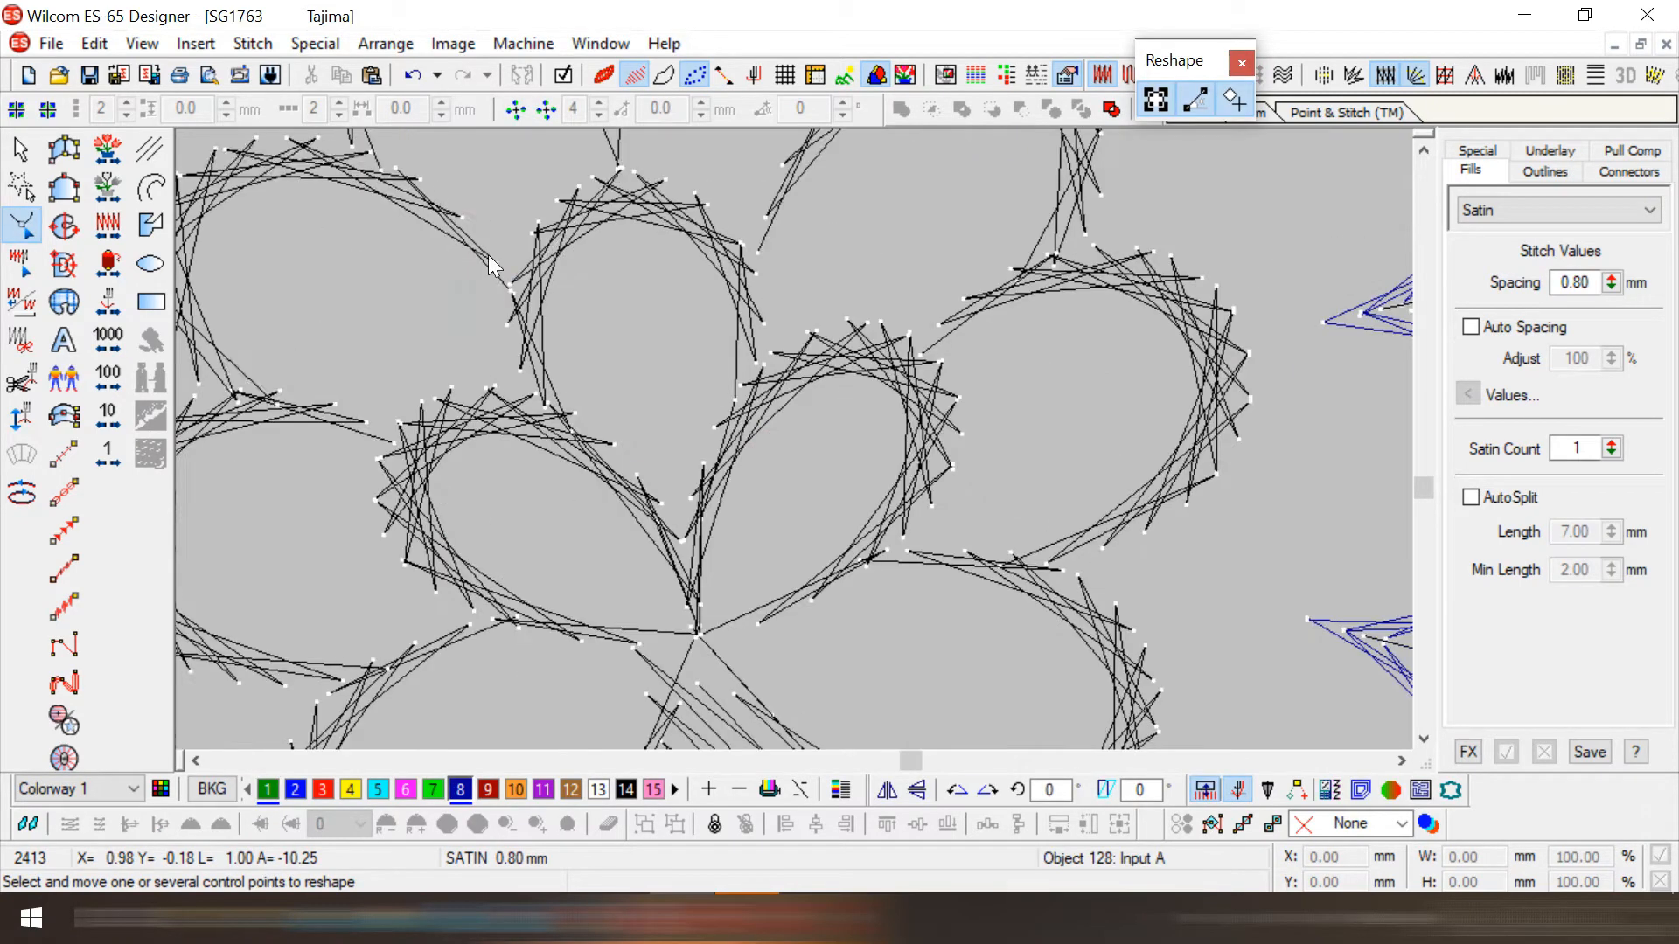
left_click(293, 409)
scroll(348, 428, "down", 1)
left_click(396, 505)
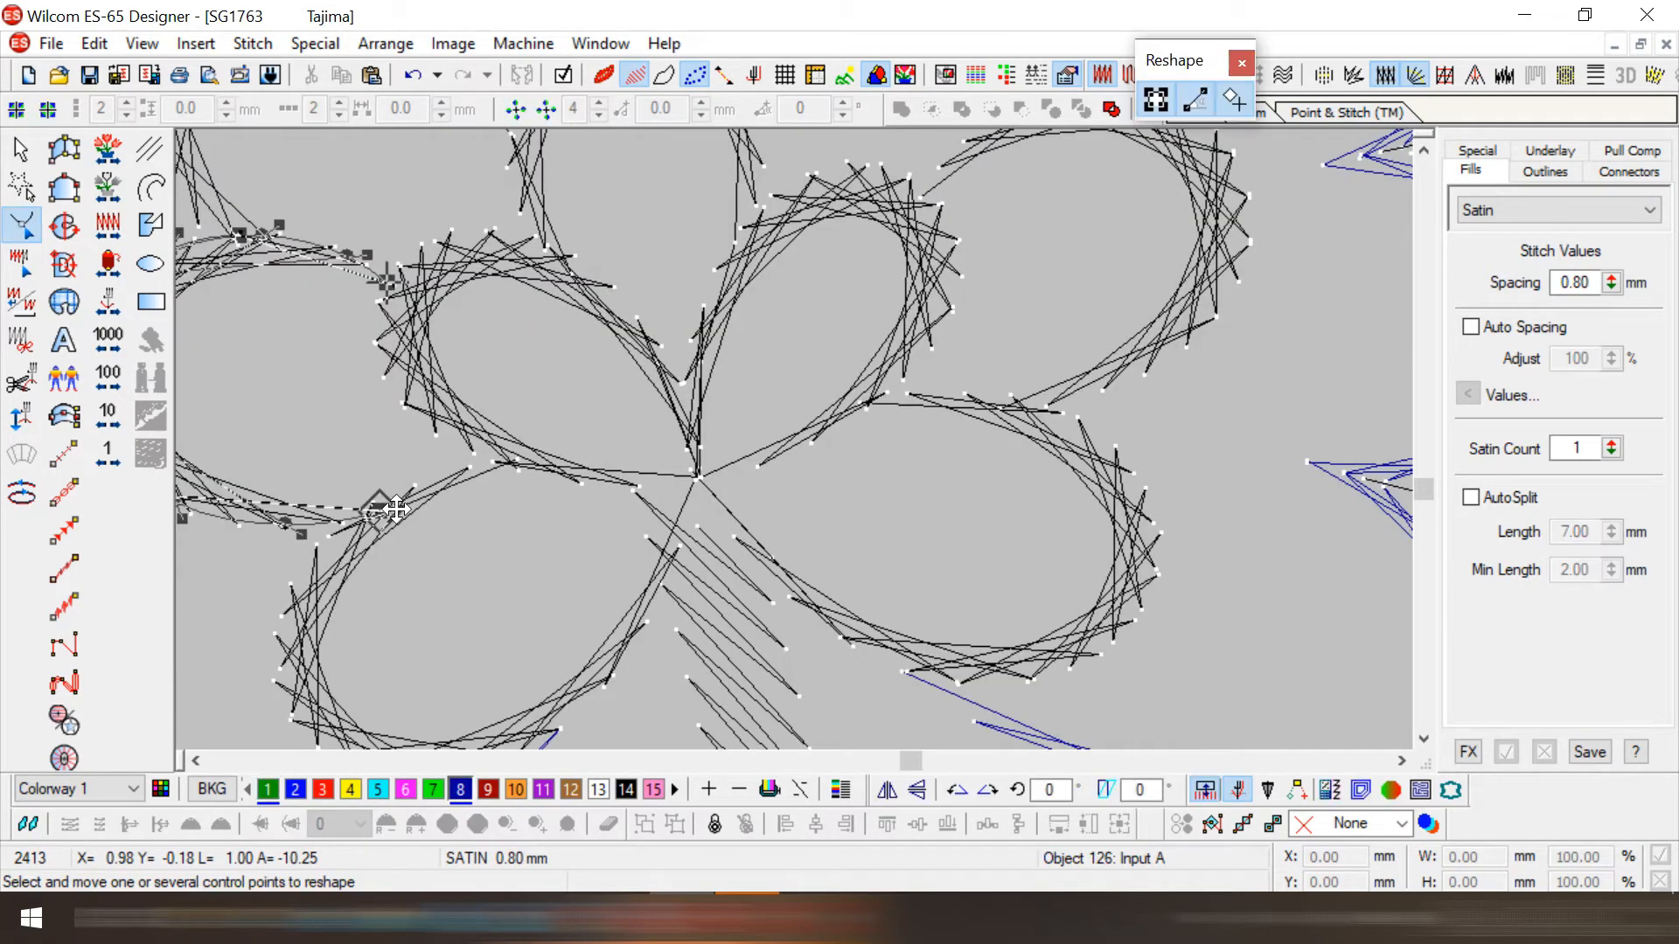
left_click(381, 506)
key("shift+z")
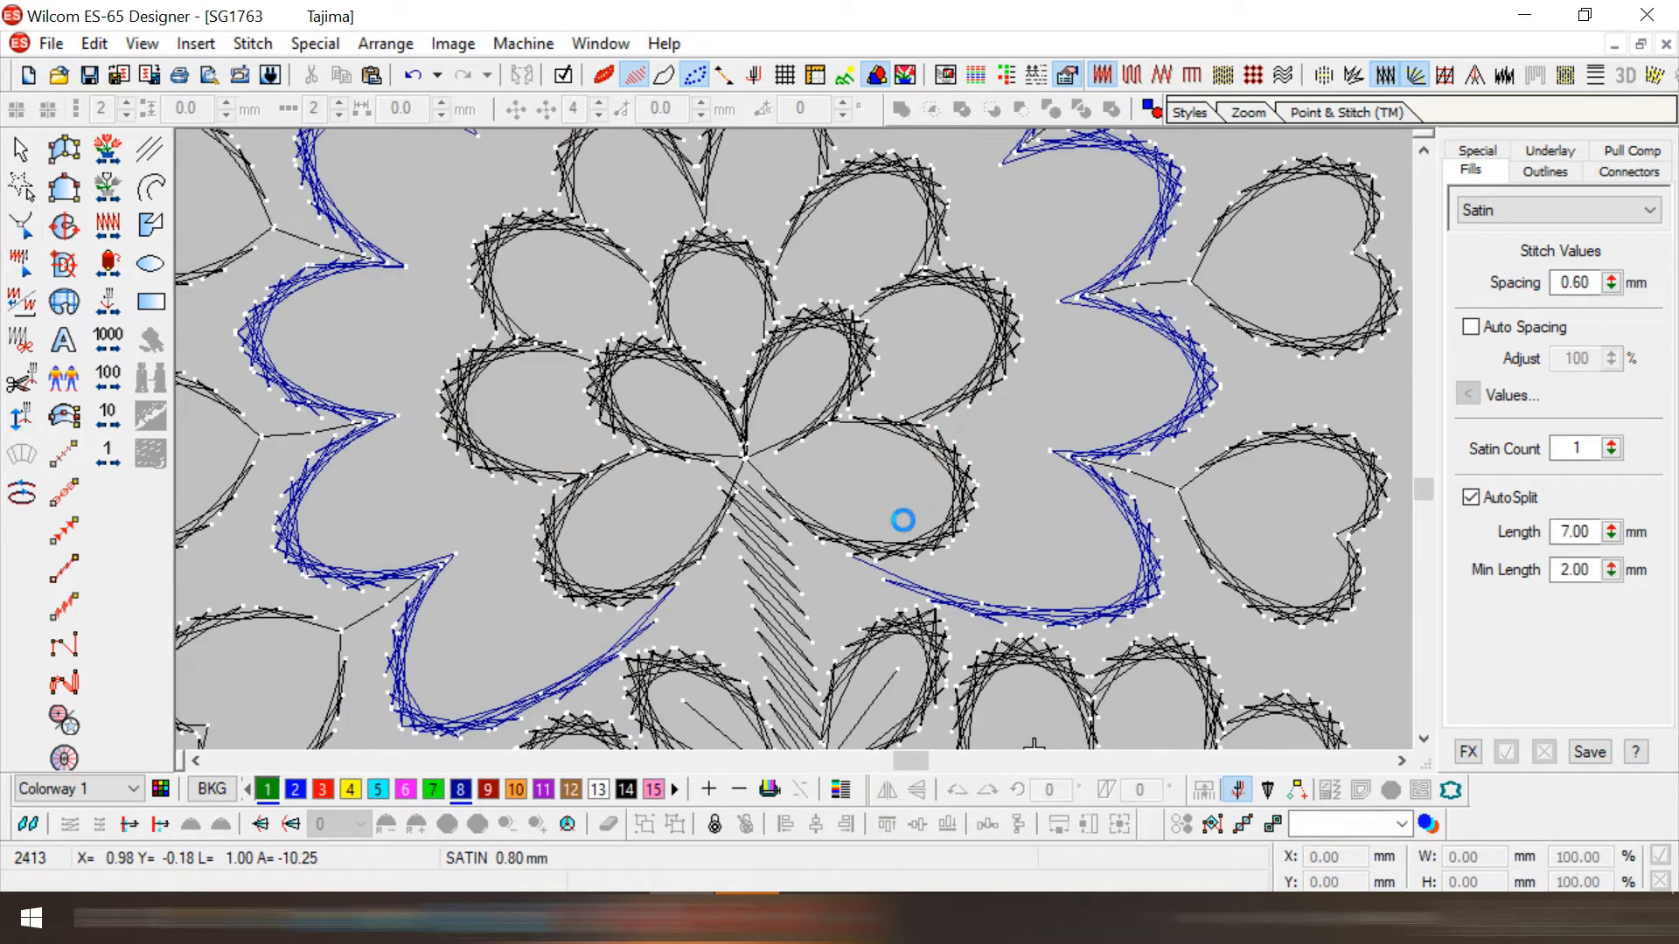
- Resequence the inner ring's petals by cutting and pasting them in order from the lower right to the top right
key("Escape")
left_click(934, 472)
scroll(937, 476, "up", 1)
left_click(935, 440)
key("ctrl+x")
key("ctrl+v")
left_click(932, 360)
key("ctrl+x")
key("ctrl+v")
left_click(794, 270)
key("ctrl+x")
key("ctrl+v")
- Resequence the inner ring's remaining petals in order from the top left down to the lower left
left_click(626, 275)
key("ctrl+x")
key("ctrl+v")
left_click(512, 381)
key("ctrl+x")
key("ctrl+v")
left_click(481, 521)
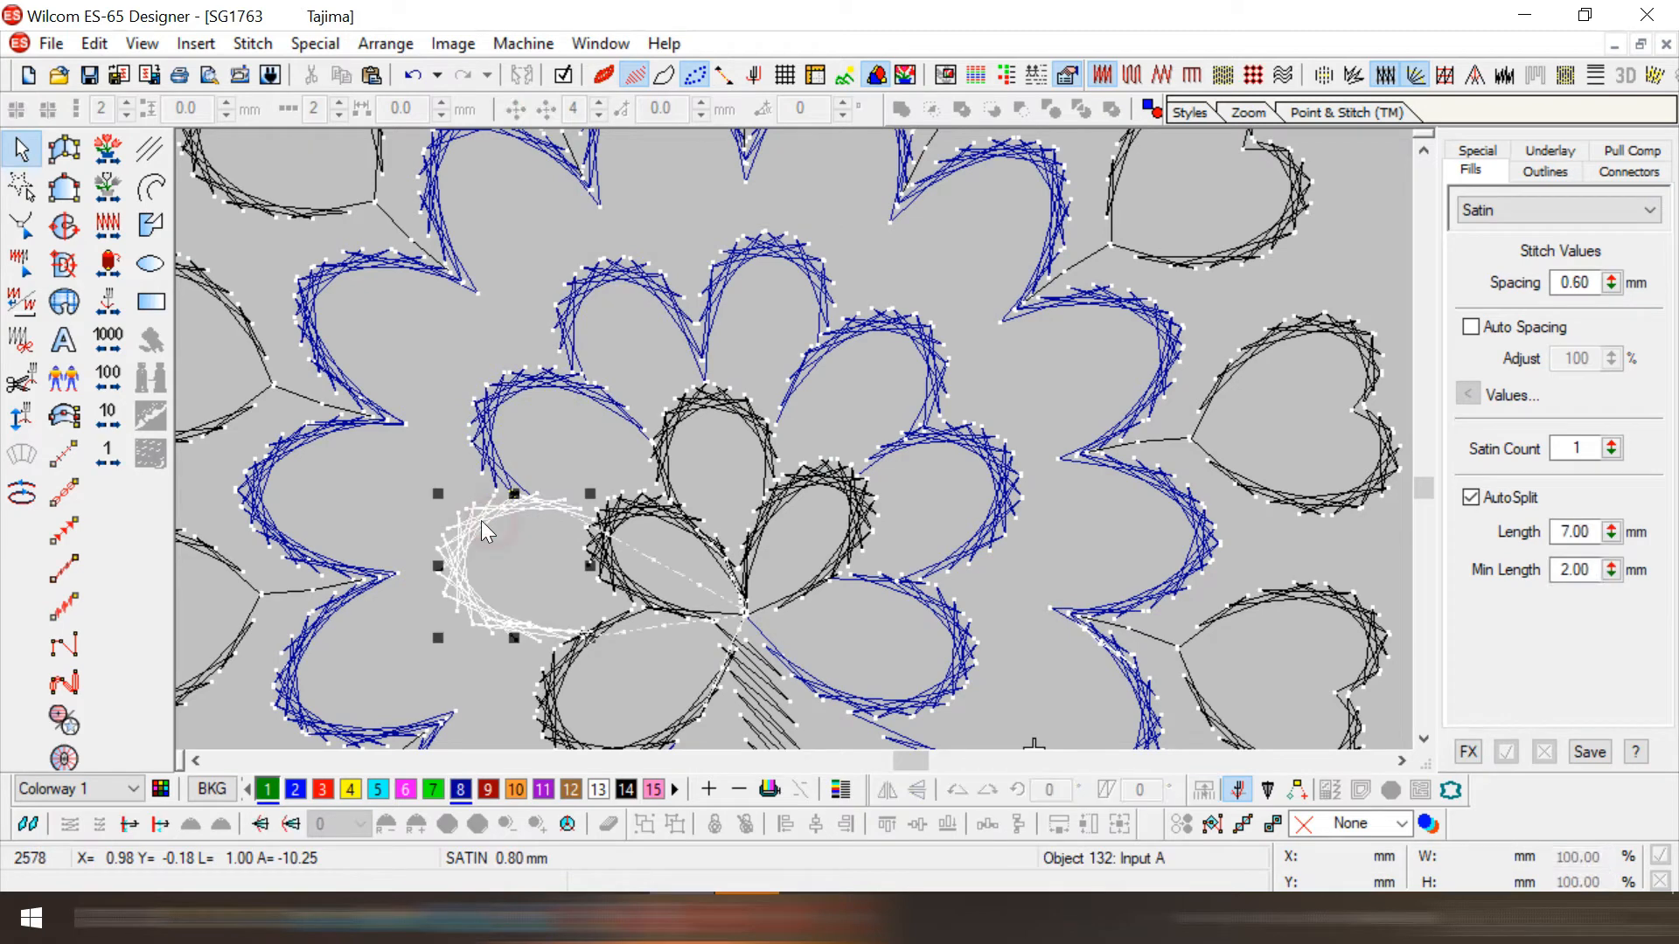
key("ctrl+x")
key("ctrl+v")
left_click(563, 696)
key("ctrl+v")
- Repeat the resequencing of the inner ring, taking its petals from the lower right over to the top left
left_click(955, 666)
key("ctrl+x")
key("ctrl+v")
left_click(997, 525)
key("ctrl+x")
key("ctrl+v")
left_click(933, 357)
left_click(794, 267)
left_click(615, 280)
- Finish the repeated resequencing with the inner ring's upper left, left and lower left petals, cutting and pasting each
left_click(504, 390)
key("ctrl+x")
left_click(457, 548)
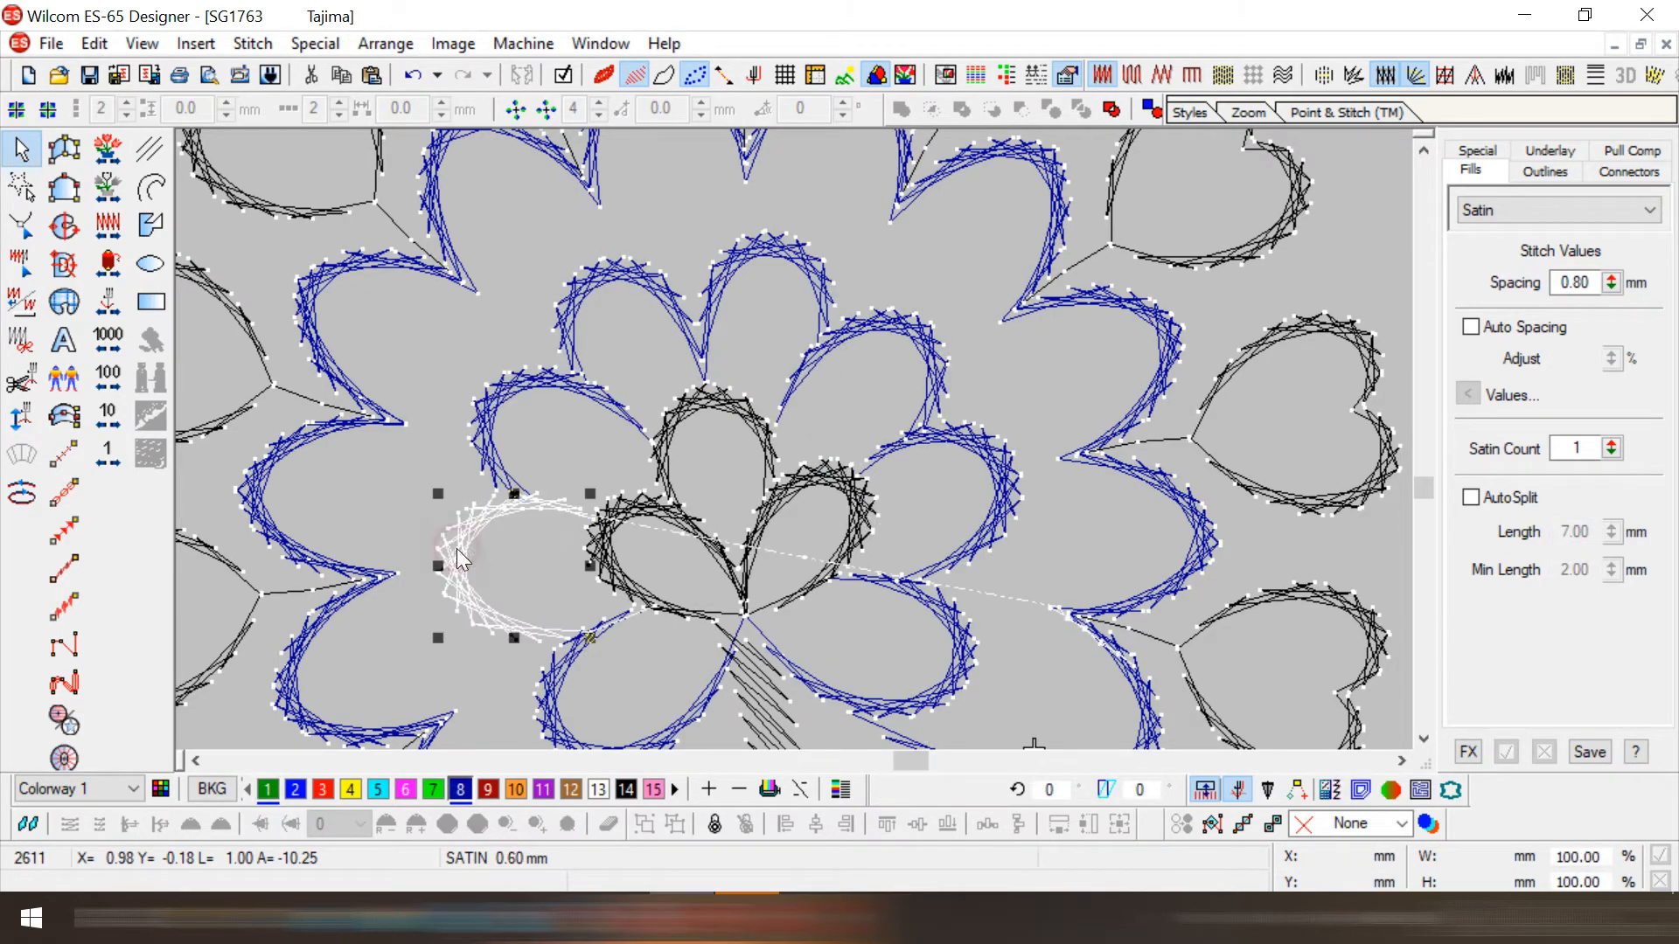
key("ctrl+v")
key("ctrl+x")
key("ctrl+v")
left_click(543, 693)
key("ctrl+x")
key("ctrl+v")
- Cut and paste the large flower's three central petals so they stitch after the inner ring
left_click(821, 595)
key("ctrl+x")
key("ctrl+v")
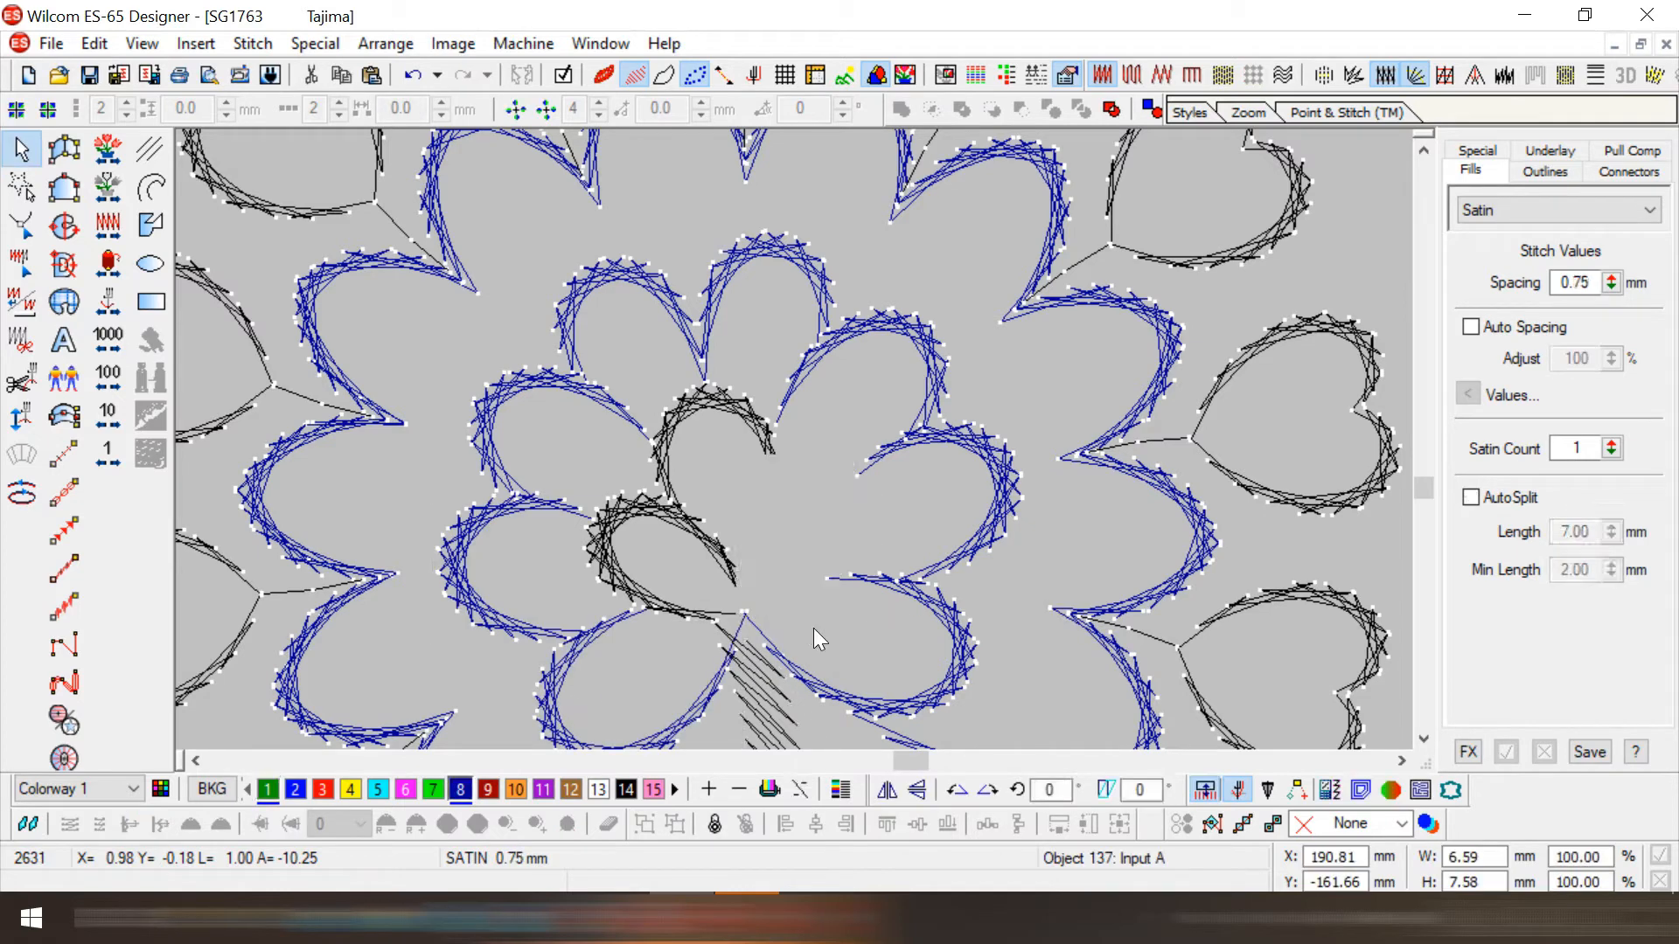
left_click(714, 391)
key("ctrl+x")
key("ctrl+v")
left_click(802, 484)
key("ctrl+x")
key("ctrl+v")
left_click(633, 506)
key("ctrl+x")
key("ctrl+v")
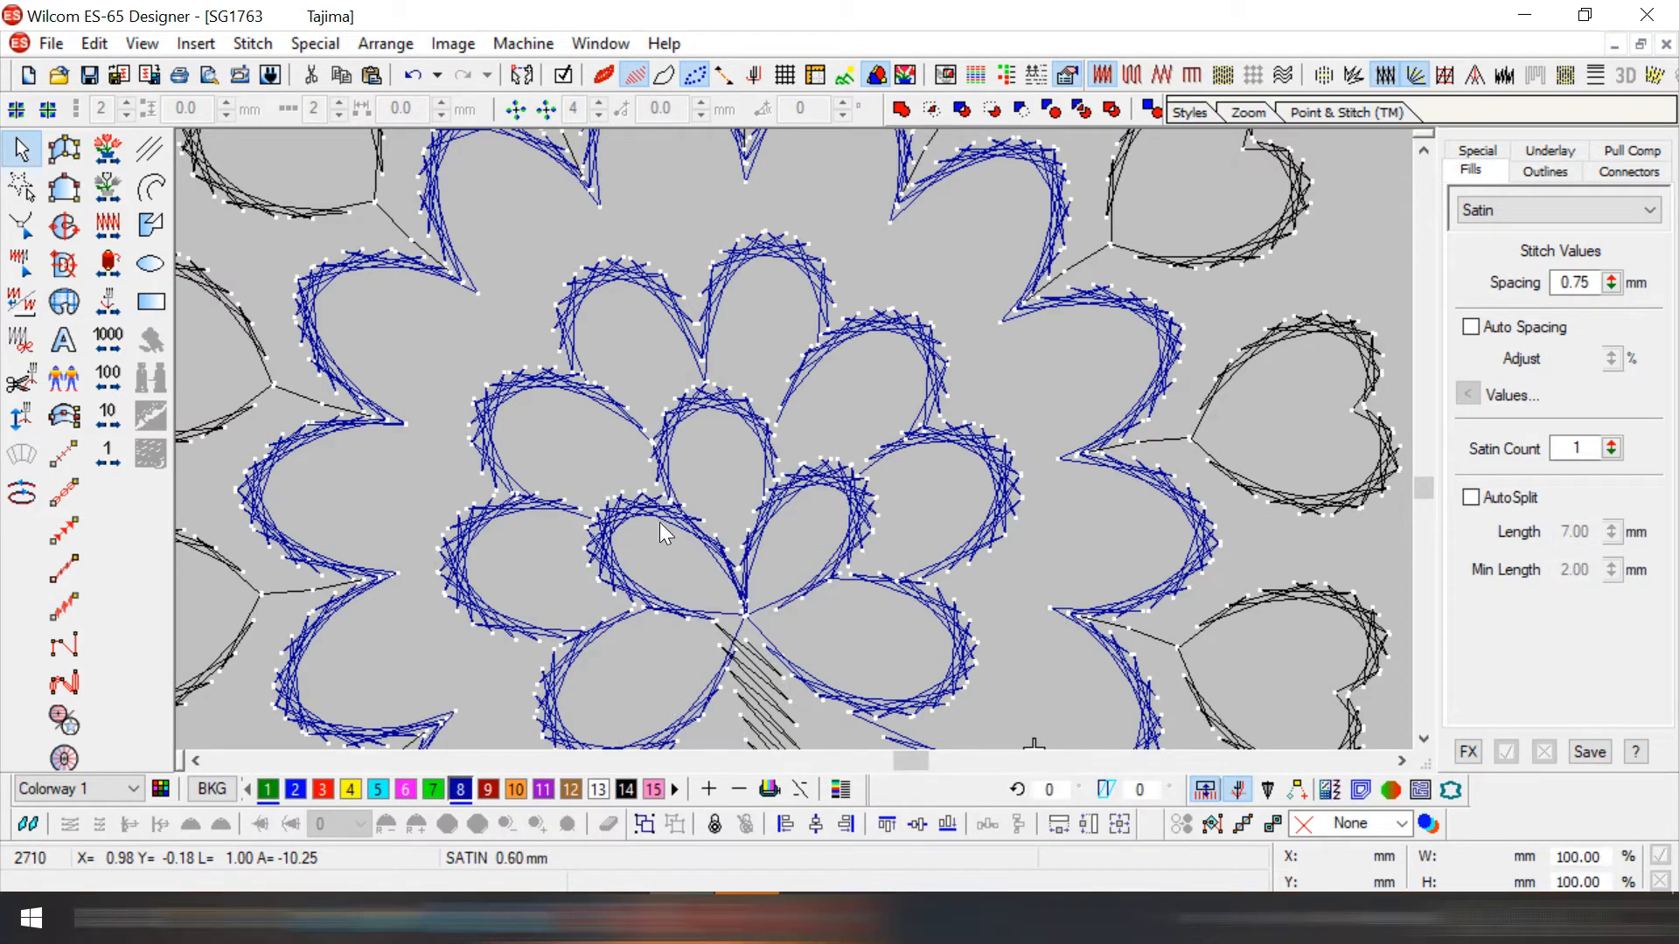
- Cut and paste the main stem so it stitches directly after the large flower's central petals
scroll(660, 522, "down", 2)
left_click(800, 462)
key("h")
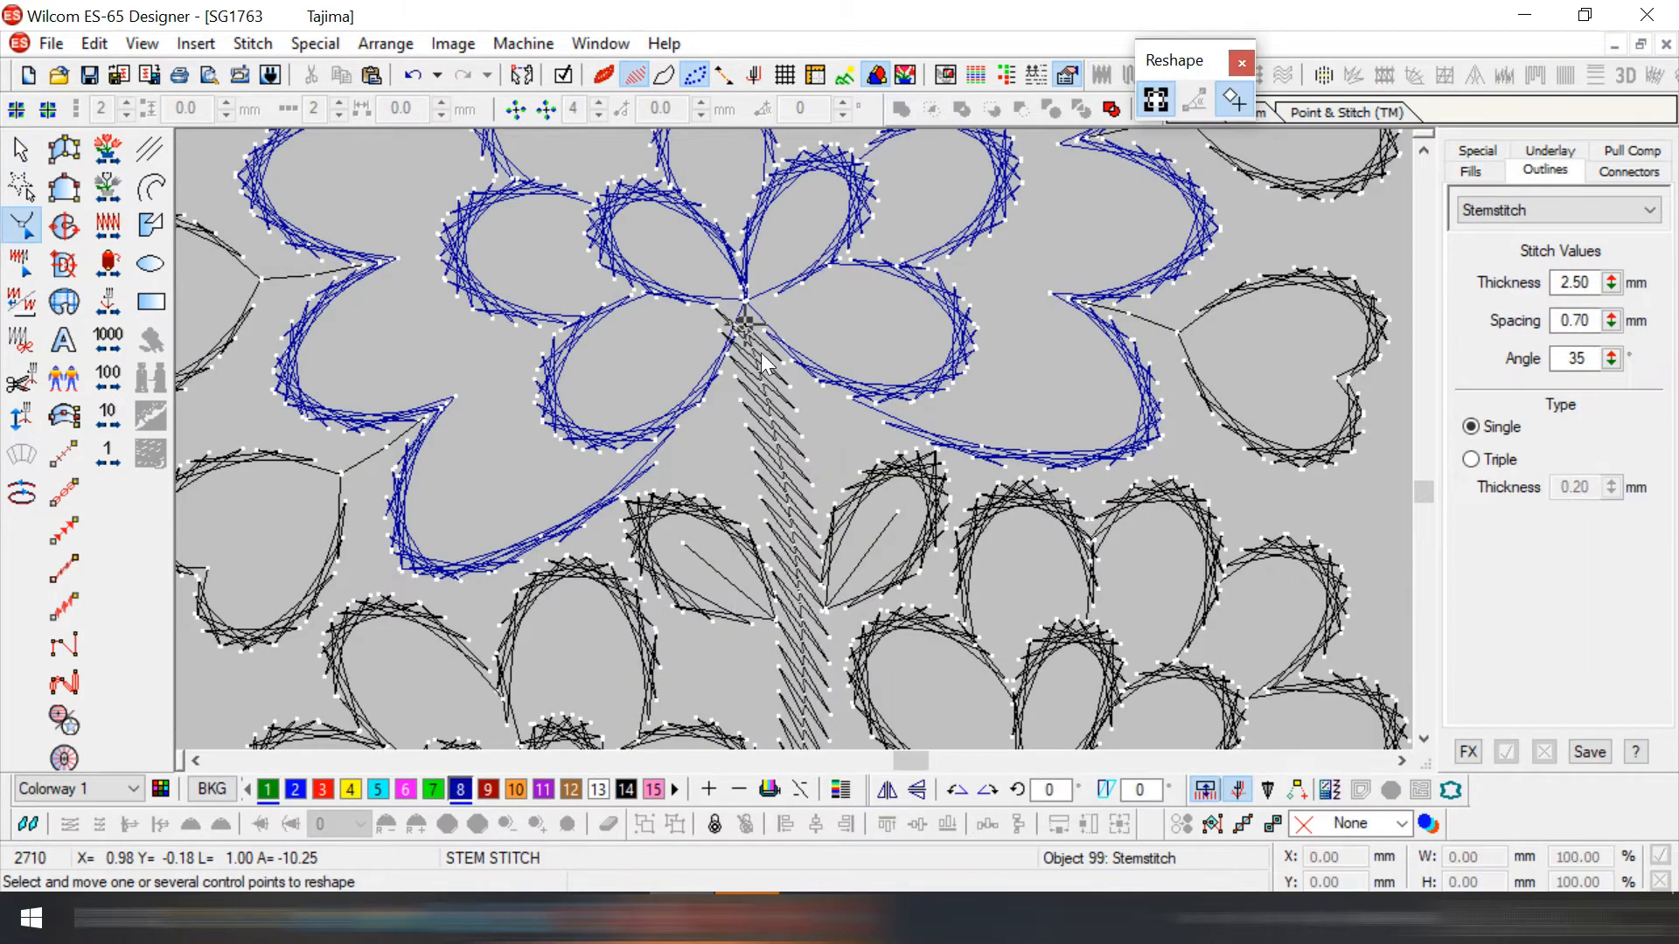
key("Escape")
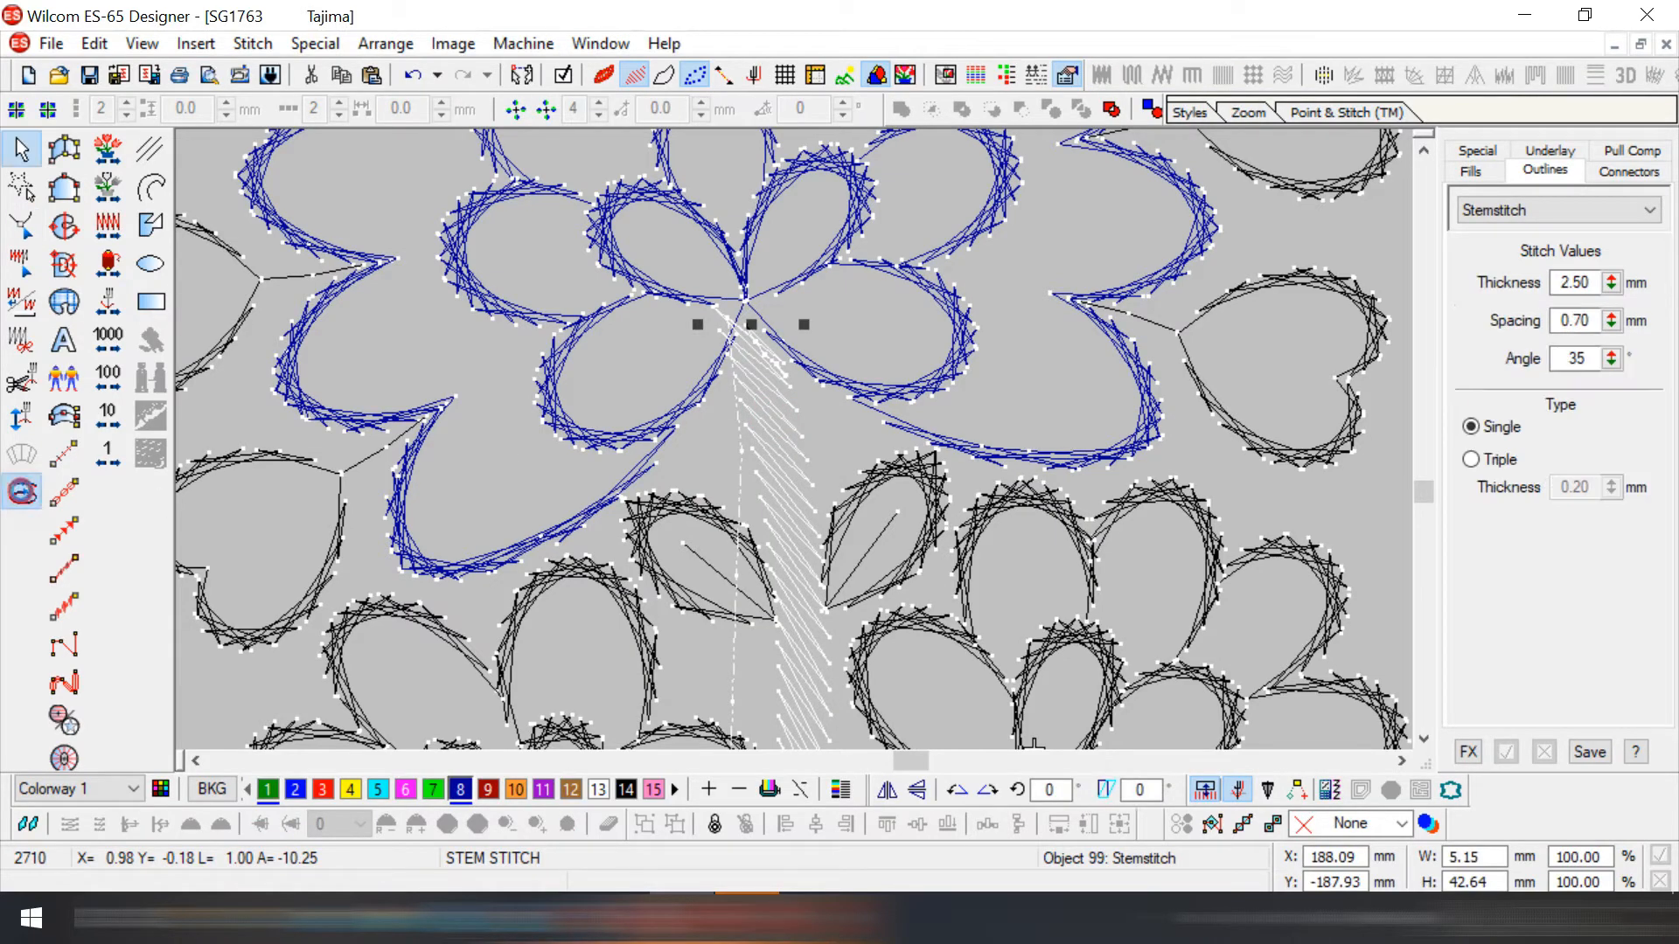
key("ctrl+x")
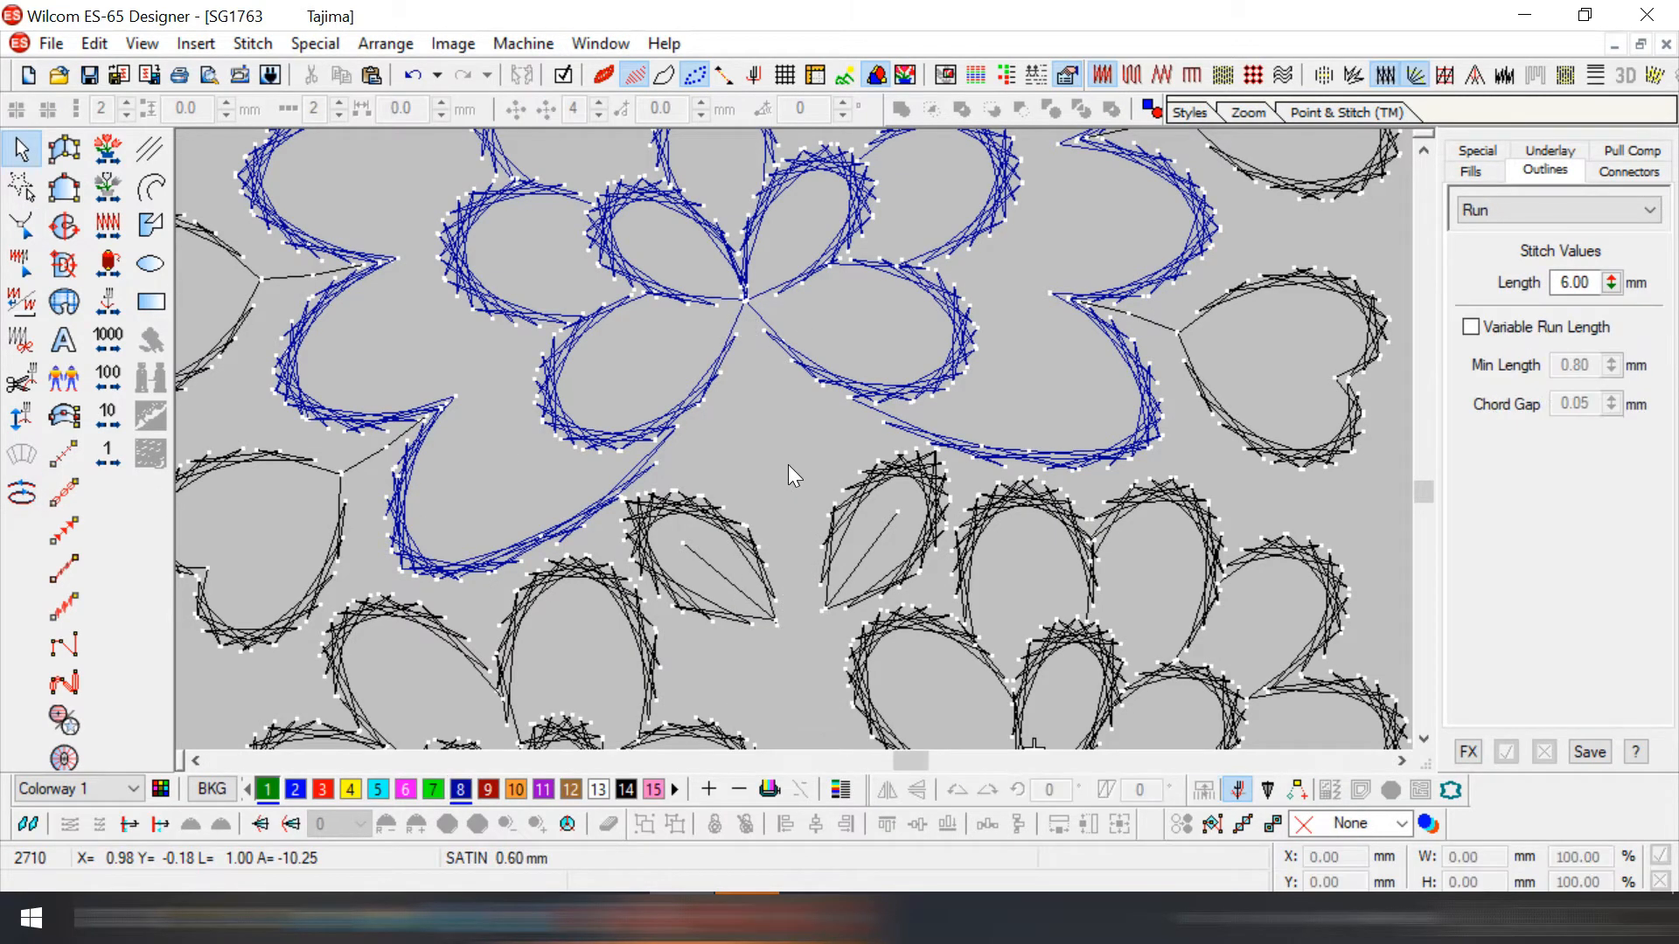
key("Escape")
key("b")
left_click_drag(527, 302, 639, 391)
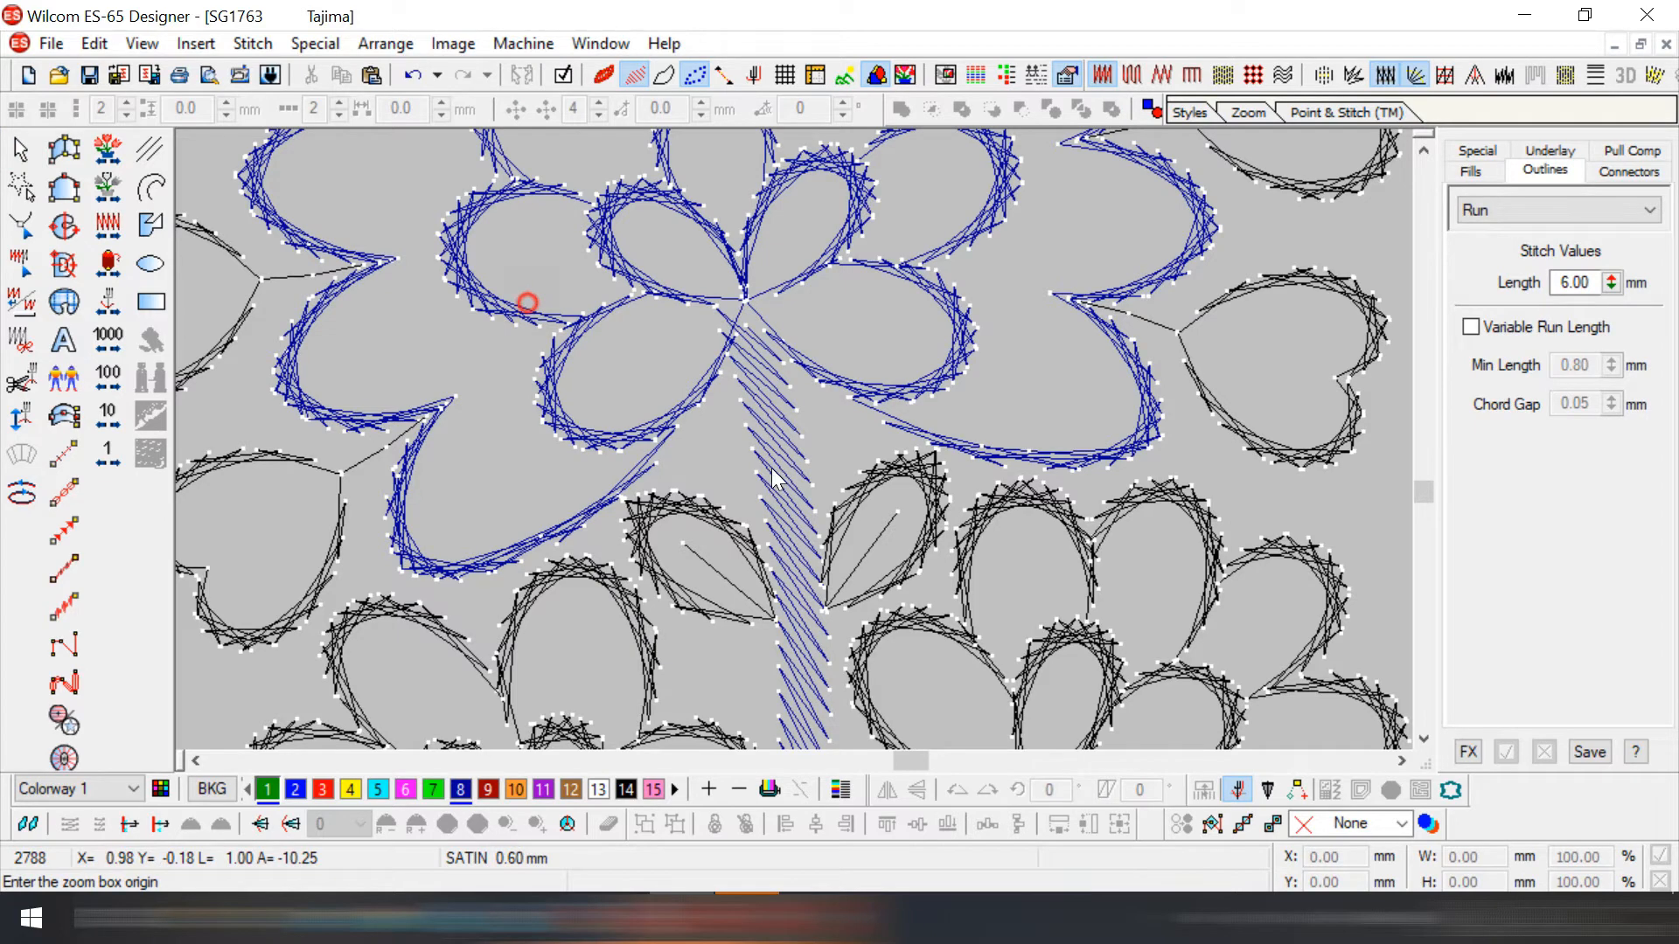
left_click_drag(1069, 512, 525, 625)
key("shift+z")
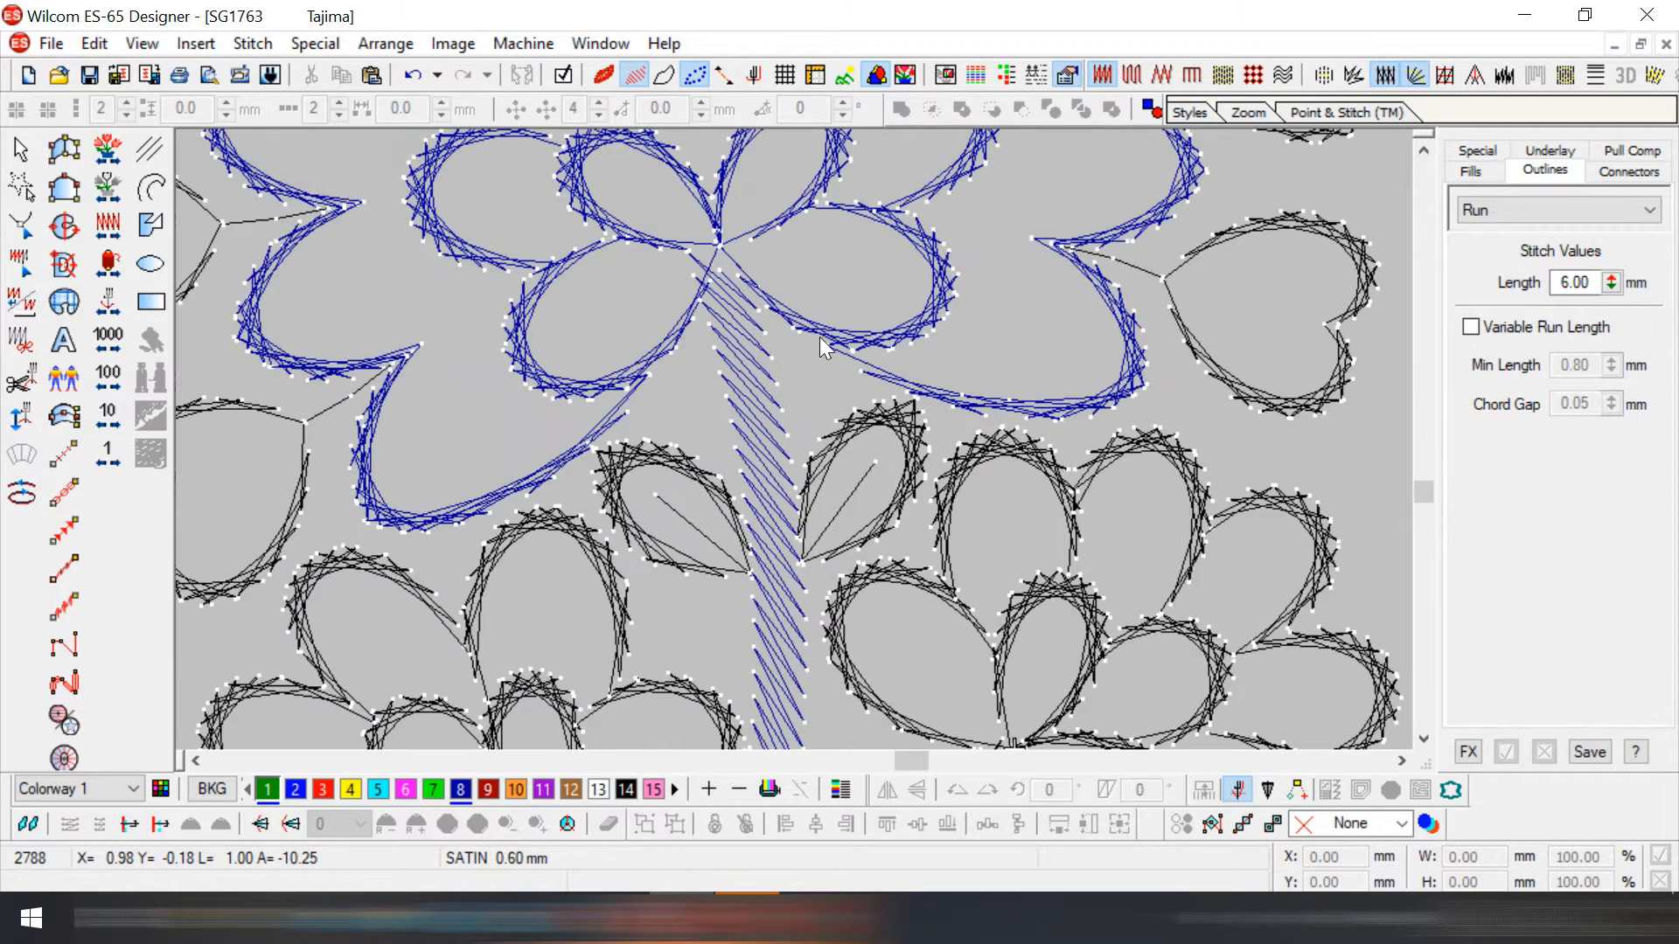
- Step through the large flower's stitching order from the inner ring to the central petals
left_click(800, 331)
key("Escape")
scroll(1086, 480, "up", 2)
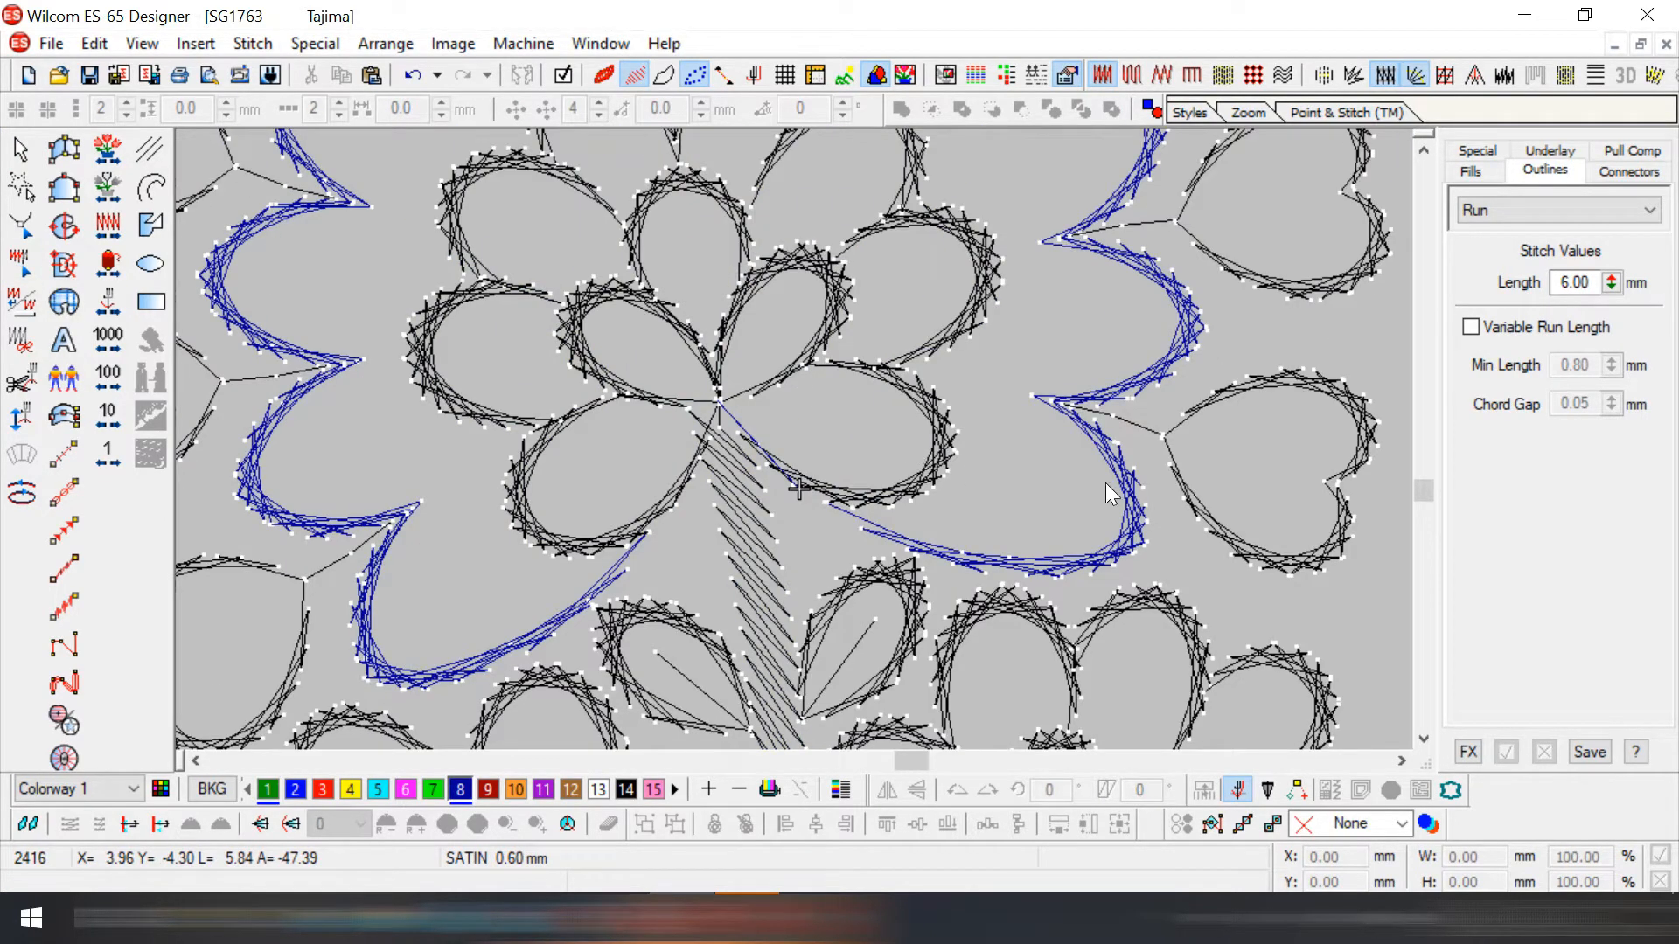
key("Right")
key("Right")
key("Right")
key("Right")
key("Right")
key("Right")
key("Right")
key("Right")
key("Right")
key("Right")
key("Right")
key("Right")
key("Right")
key("Right")
key("Right")
key("Right")
key("Right")
key("Down")
key("Down")
key("Down")
key("Down")
key("Down")
key("Down")
key("Down")
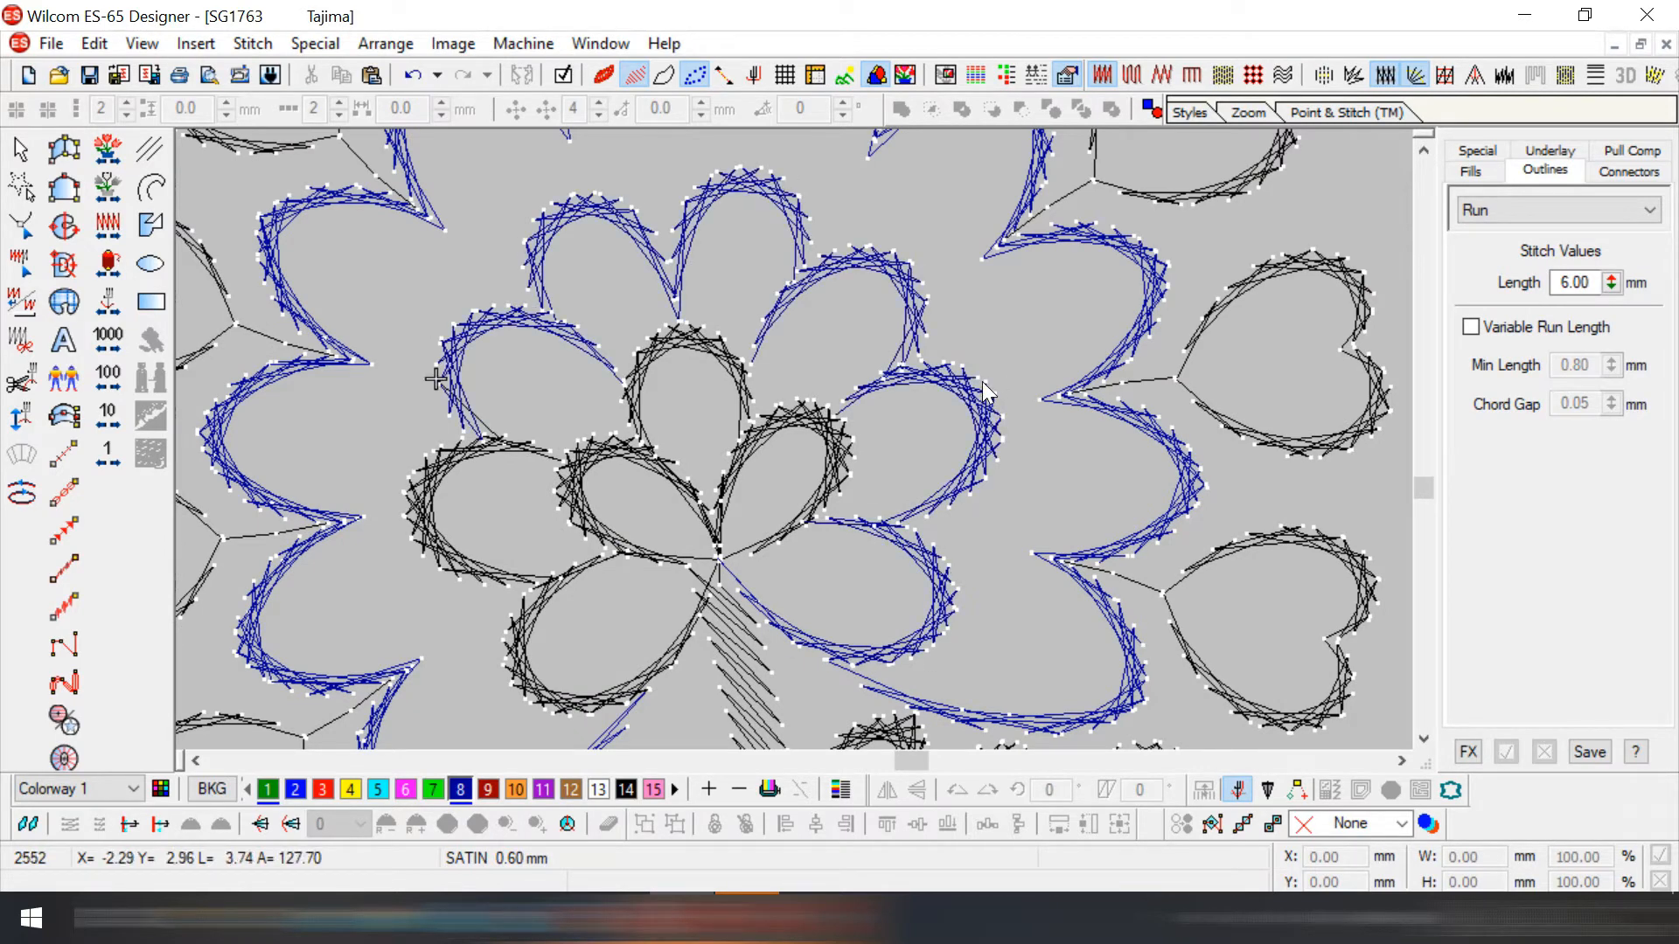
key("Right")
key("Right")
key("Right")
key("Right")
key("Right")
key("Right")
key("Right")
key("Right")
key("Right")
key("Right")
key("Right")
key("Right")
key("Right")
key("Right")
key("Right")
key("Right")
key("Right")
key("Right")
key("Right")
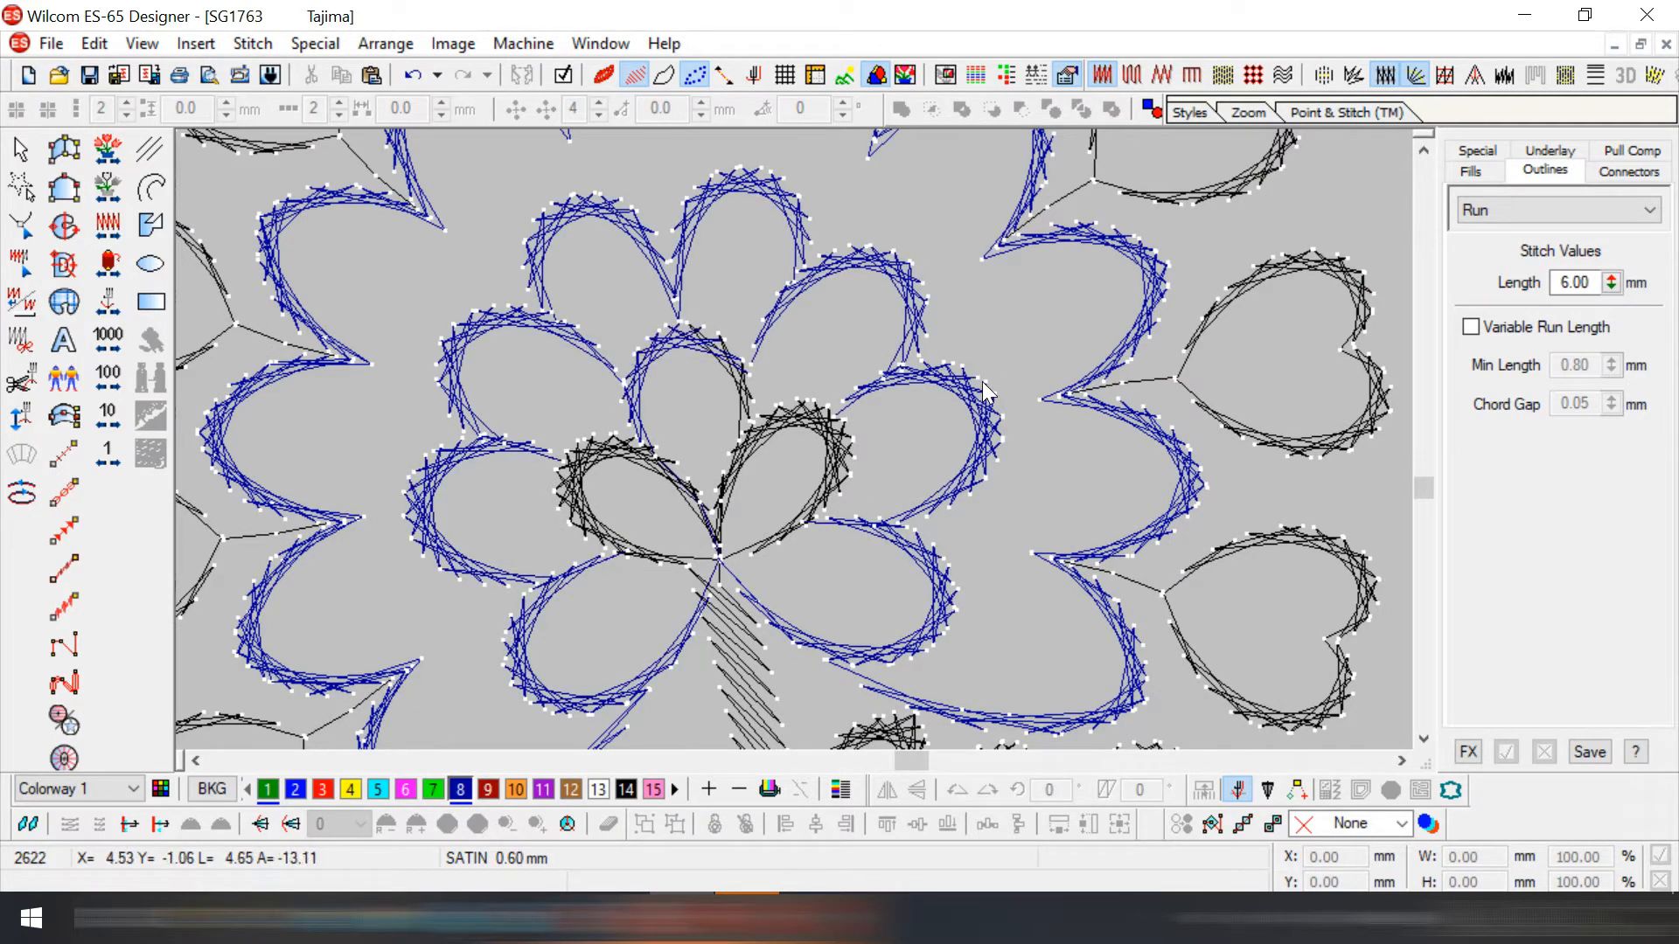
key("Right")
key("Right")
key("Right")
key("Right")
key("Right")
key("Right")
key("Right")
key("Right")
key("Right")
key("Right")
key("Right")
key("Right")
key("Right")
key("Right")
key("Right")
key("Right")
key("Right")
key("Right")
key("Right")
key("Right")
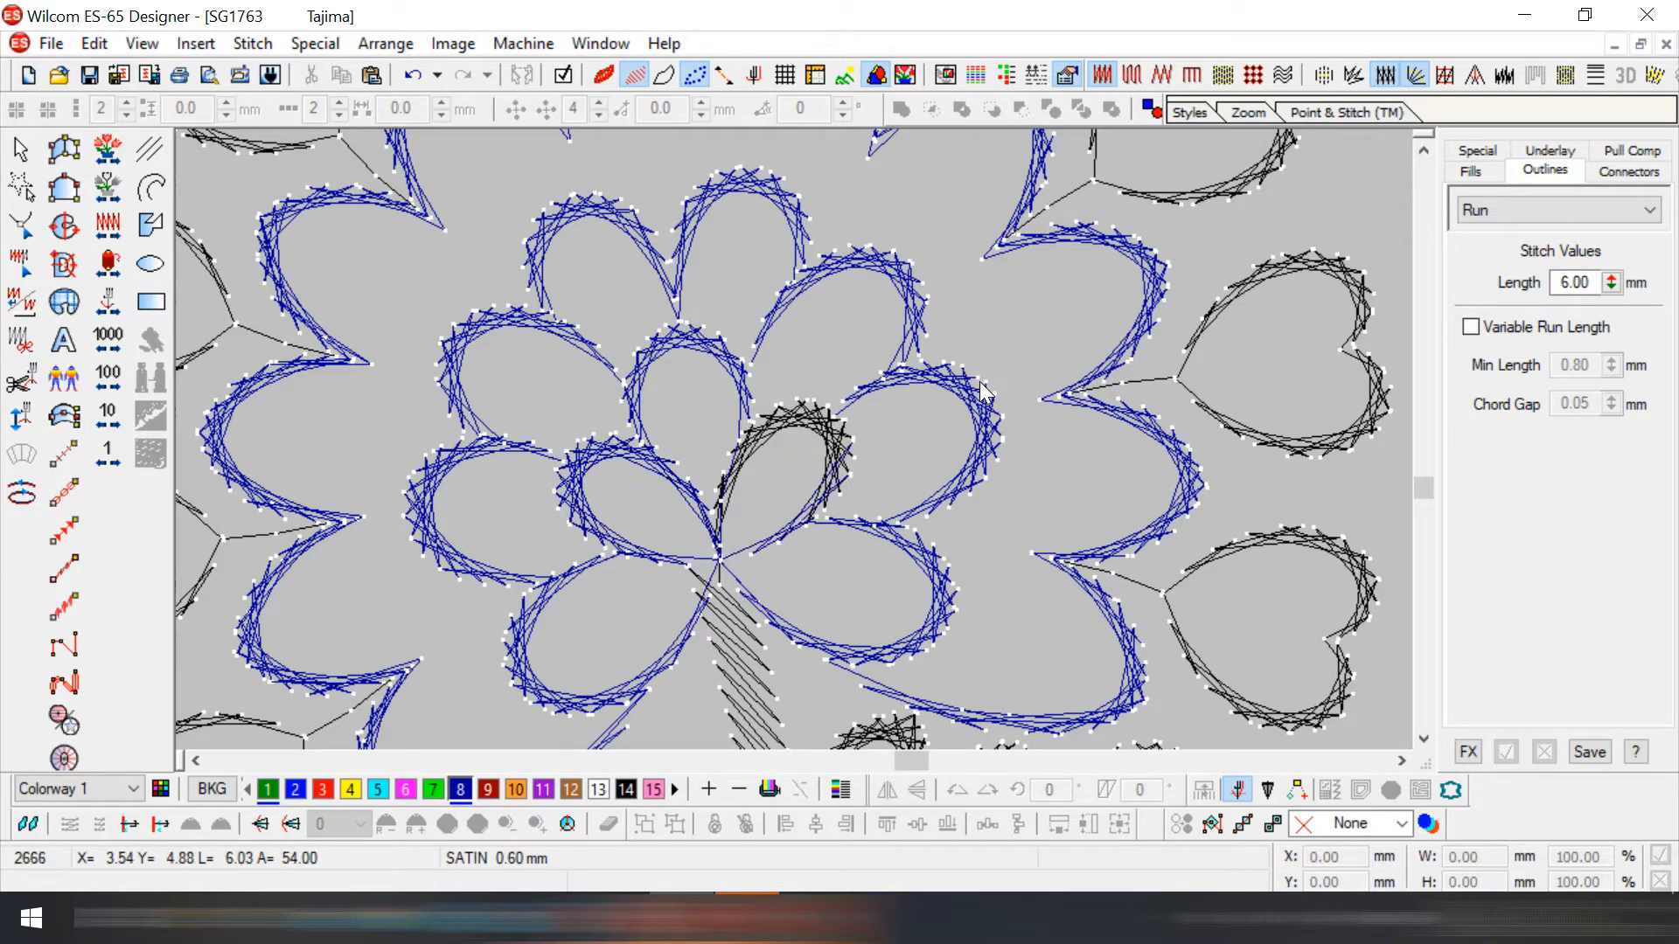
- Insert the two small leaves into the stem's stitching at the points where they join the stem, cutting and pasting each
scroll(844, 388, "down", 1)
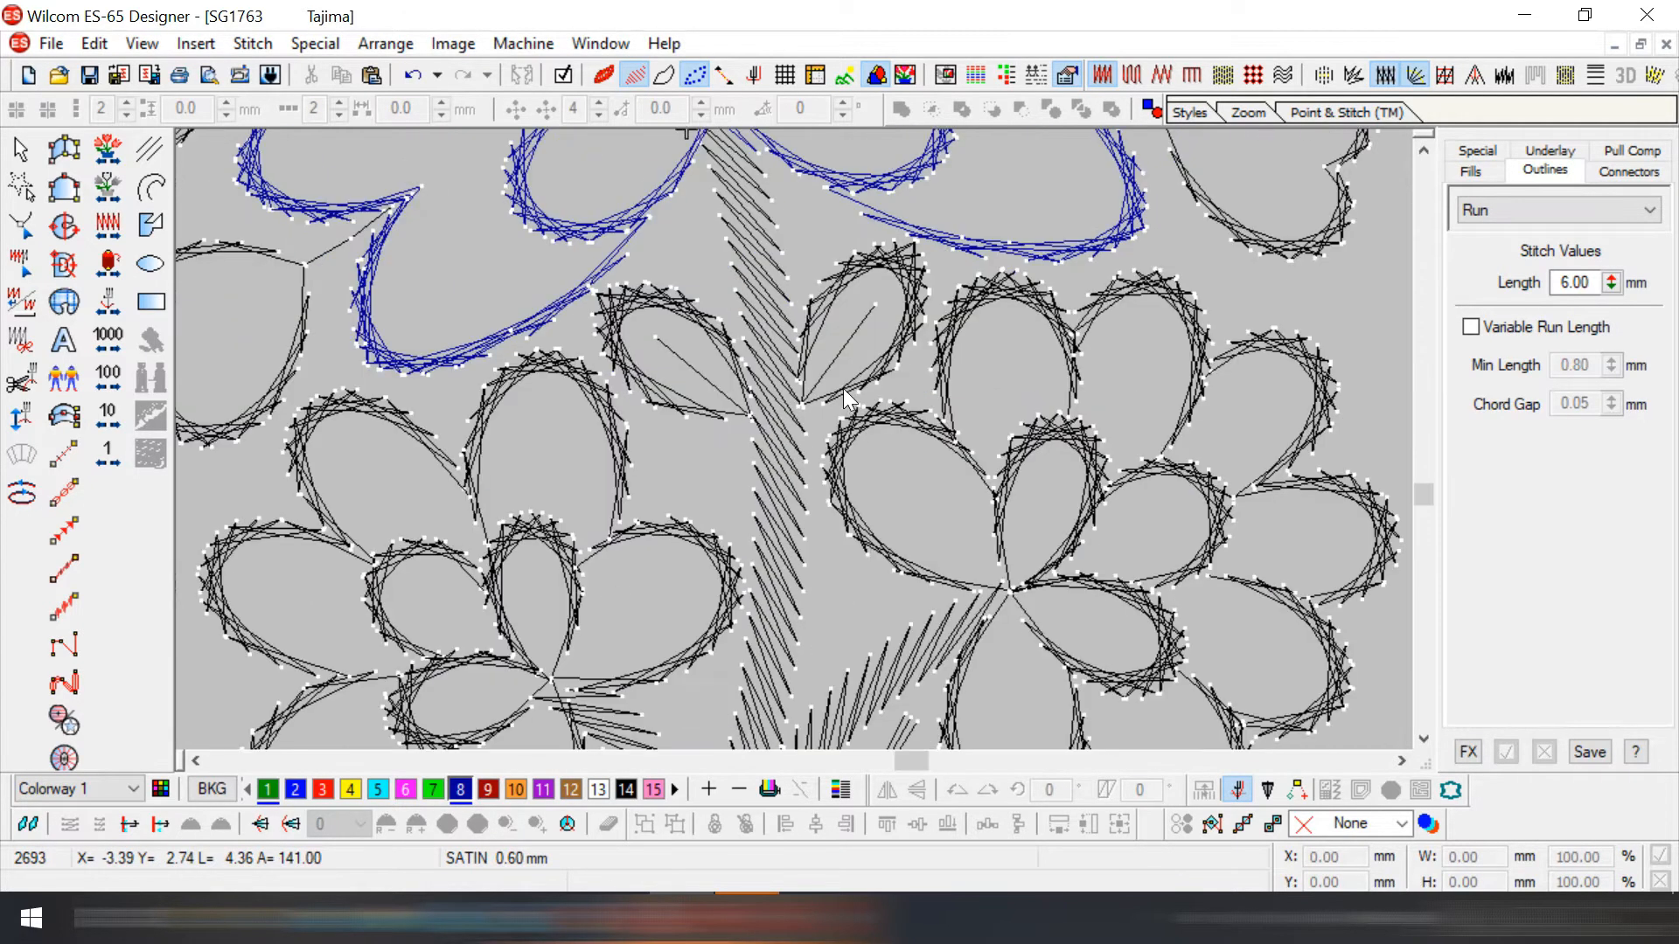
key("Left")
key("Left")
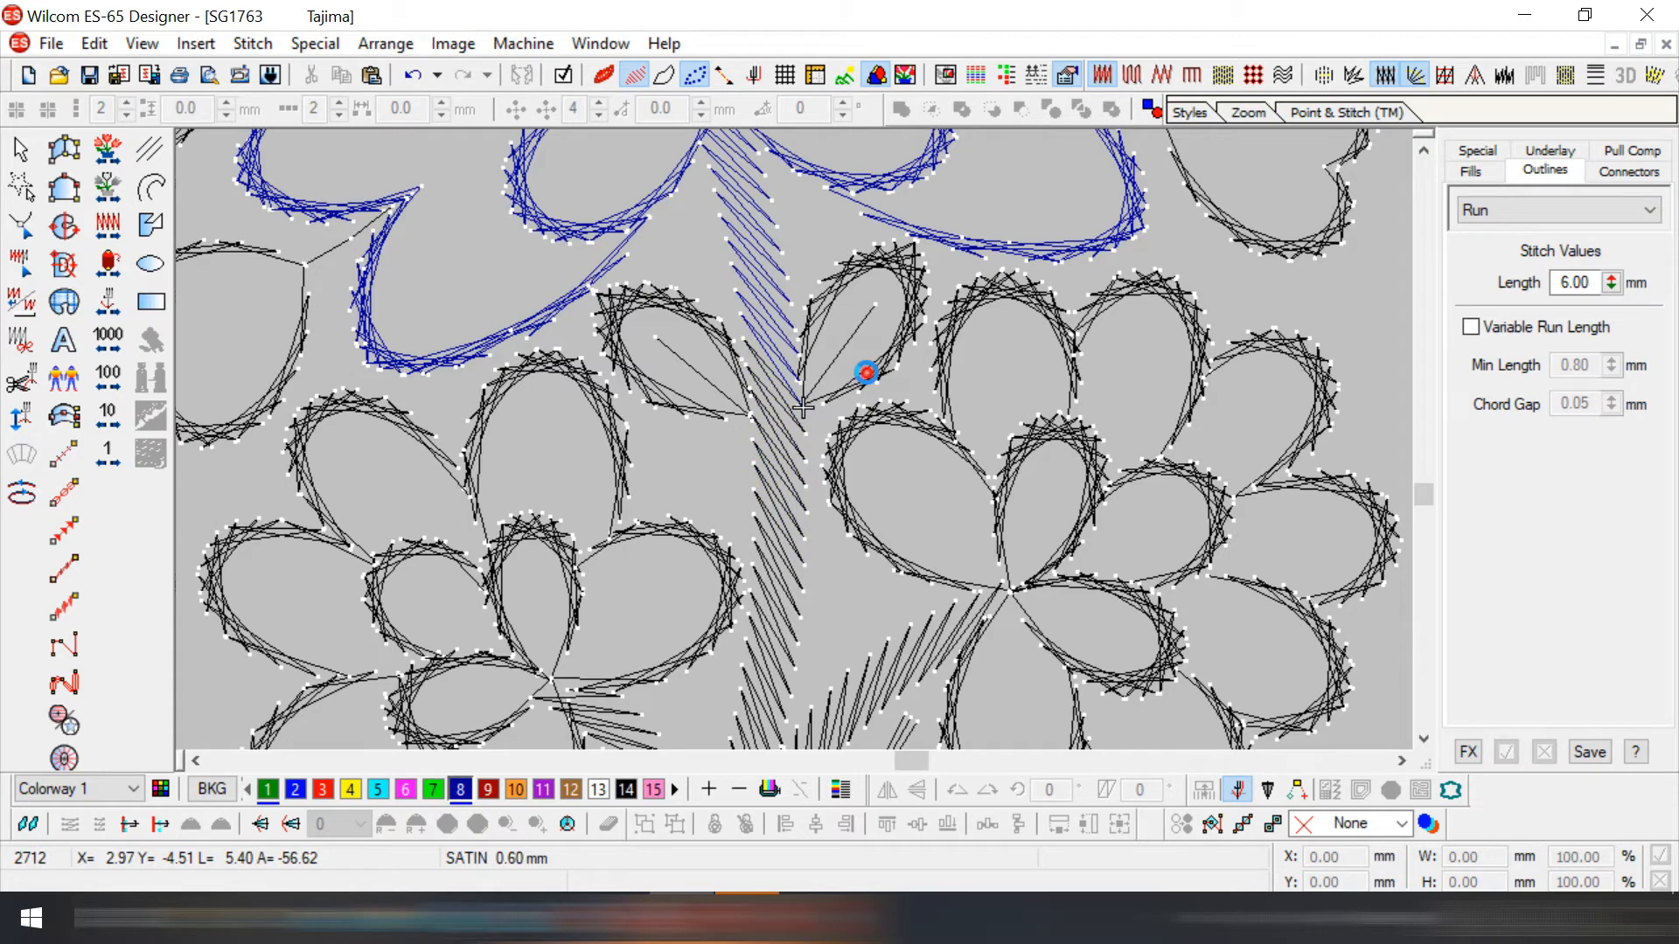
left_click(866, 371)
key("Escape")
key("Right")
key("Right")
key("Right")
key("Right")
key("Right")
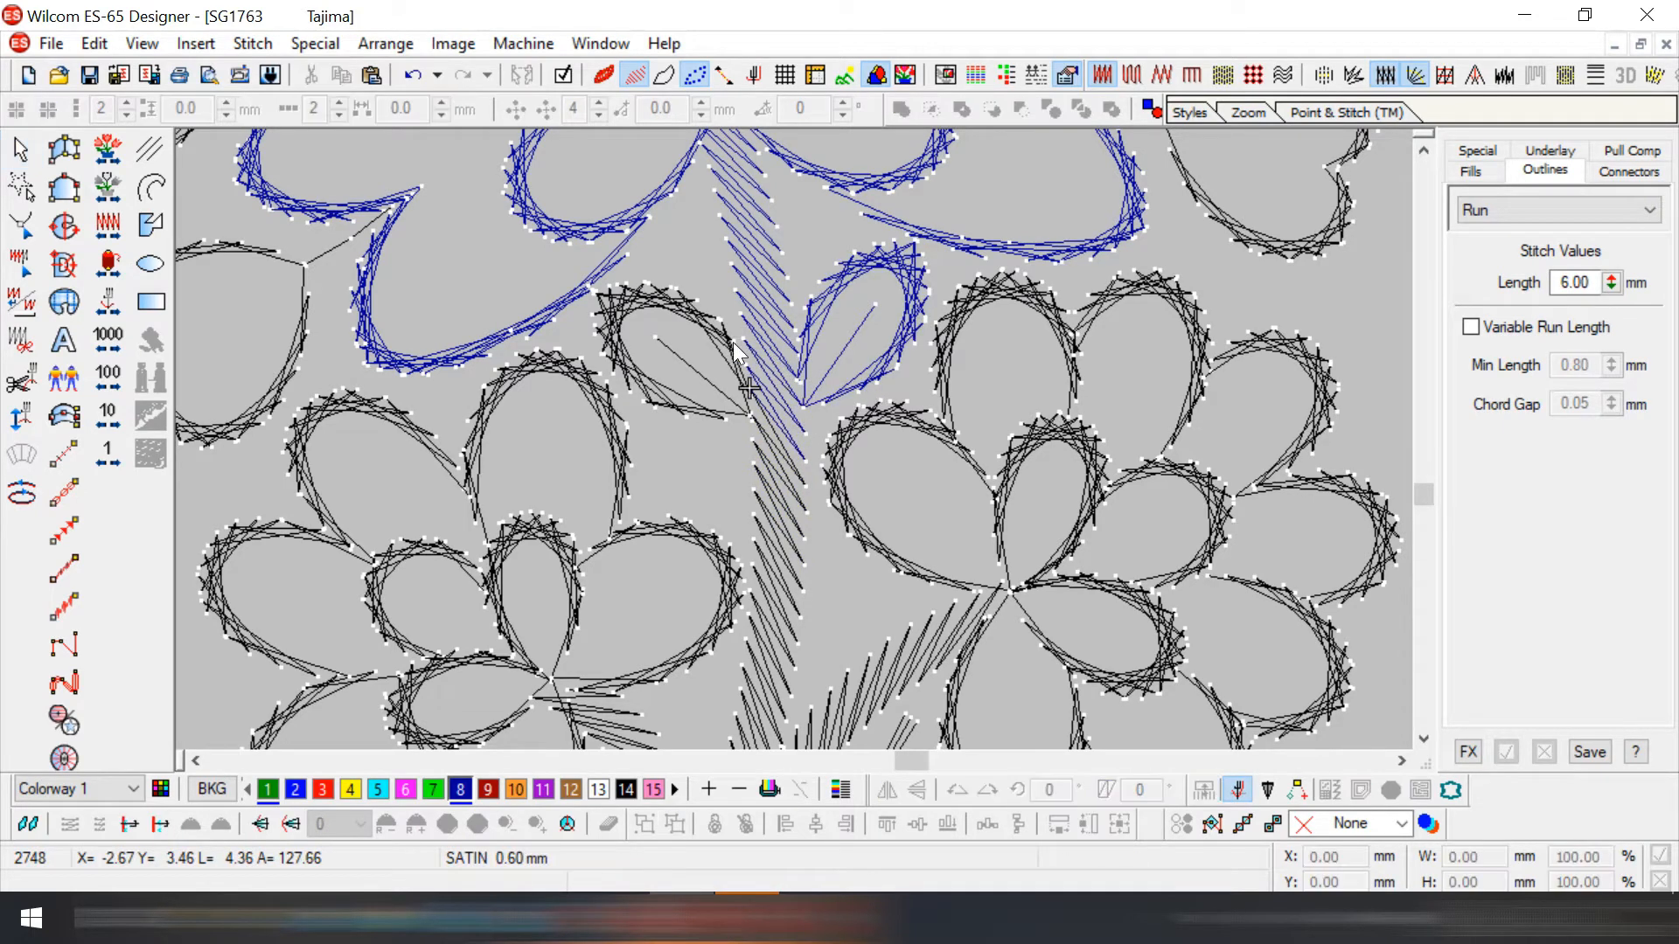
key("ctrl+x")
key("ctrl+v")
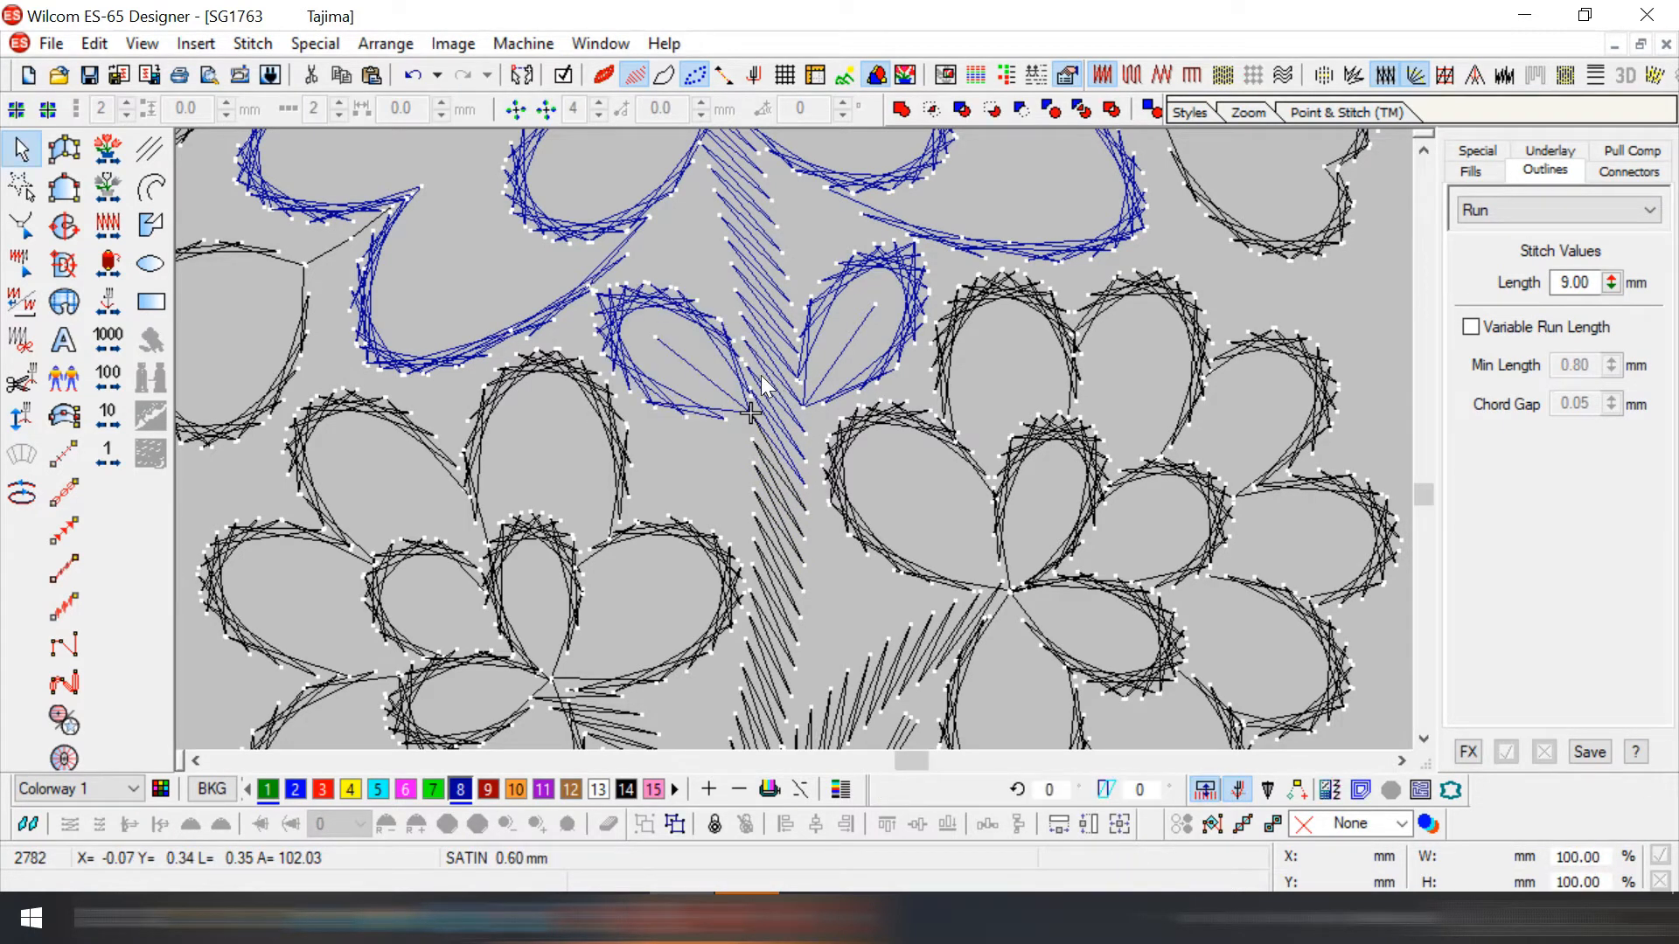
- Advance the stitch position down the stem to the right branch's junction and backtrack that branch
scroll(789, 370, "down", 2)
key("Down")
key("Down")
key("Down")
key("Right")
key("Left")
key("Left")
key("Left")
key("Left")
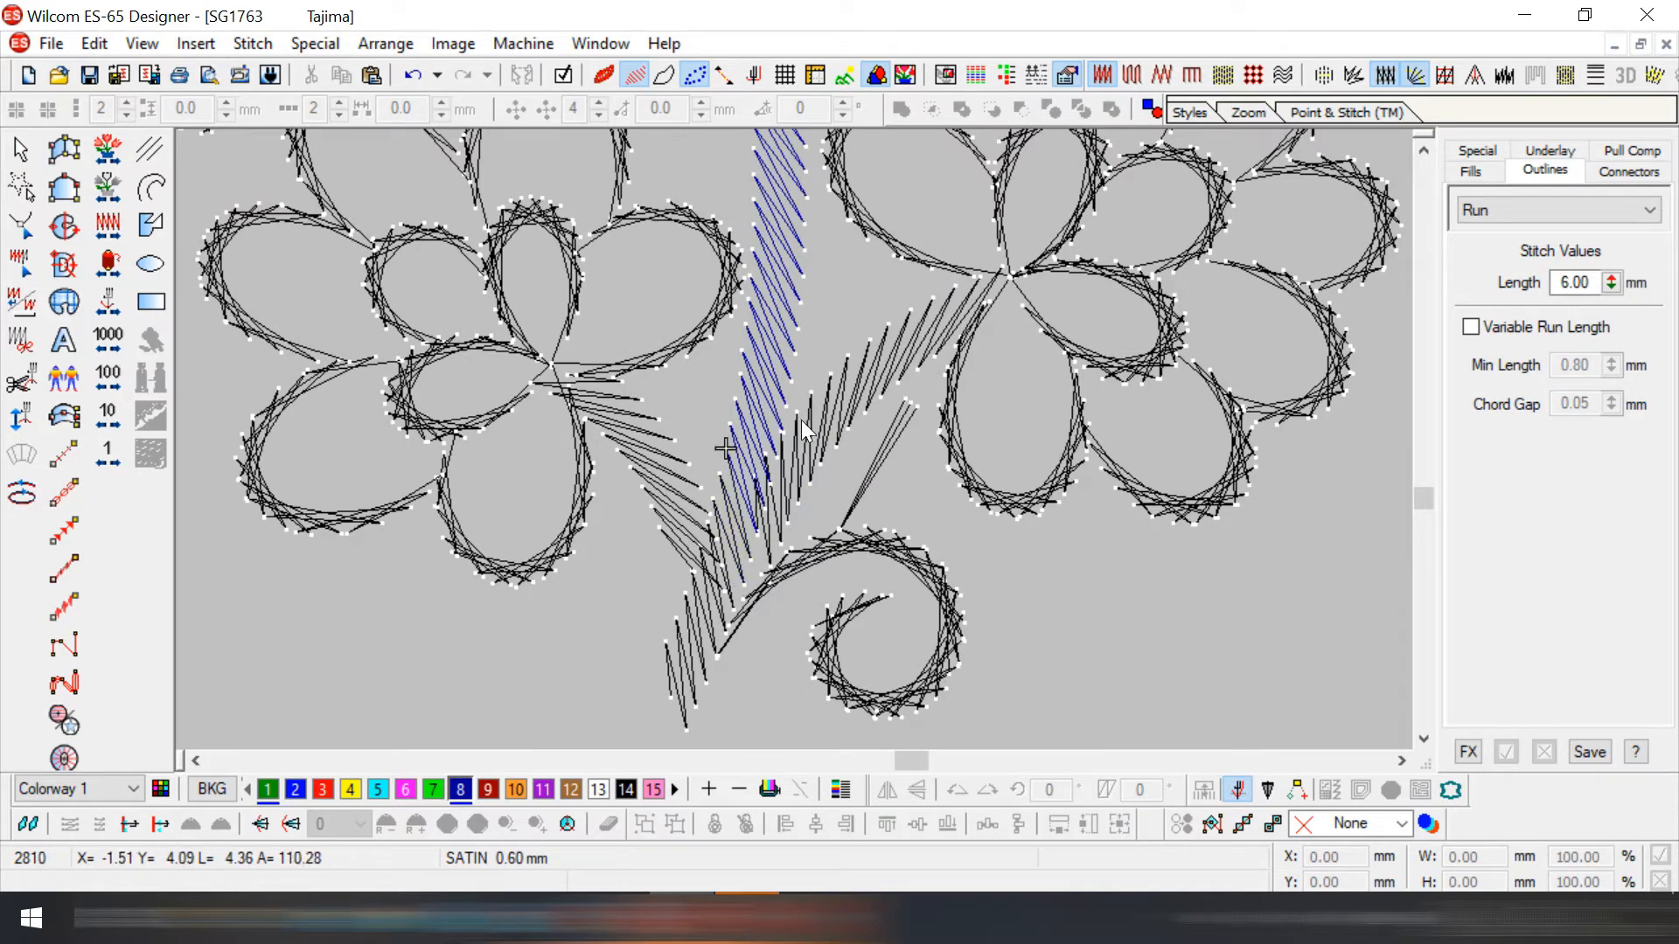
left_click(801, 420)
left_click(19, 493)
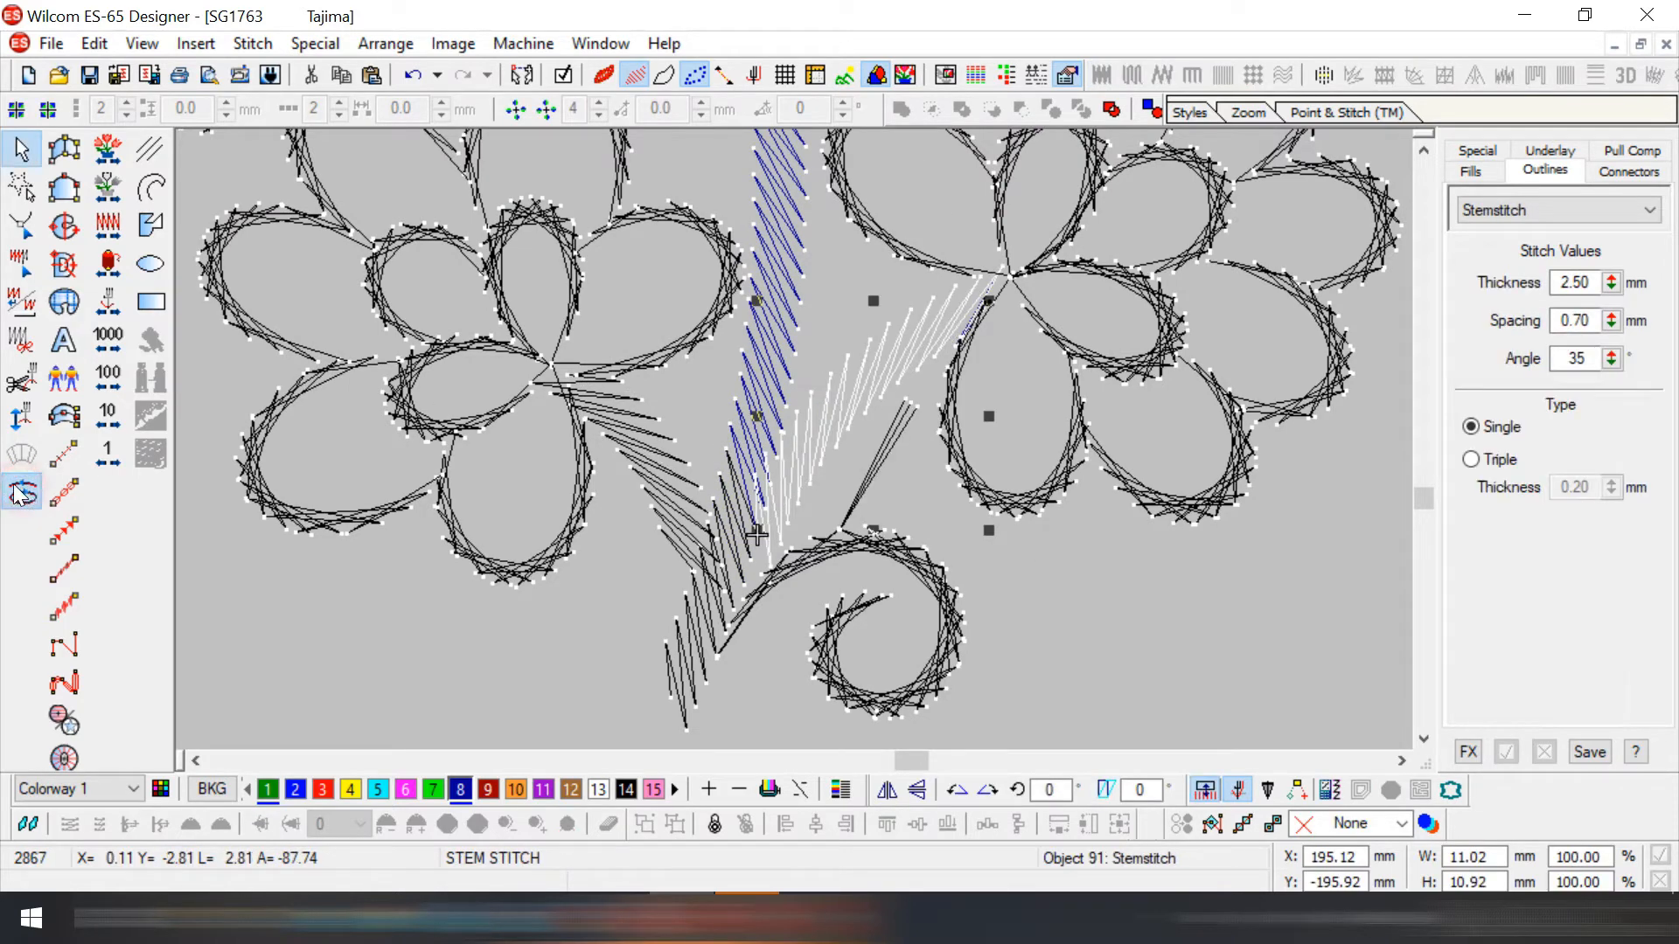
- Change the right branch's duplicate to a Run outline with 6.00 mm length as the travel line towards the flower
left_click(930, 407)
left_click(1508, 212)
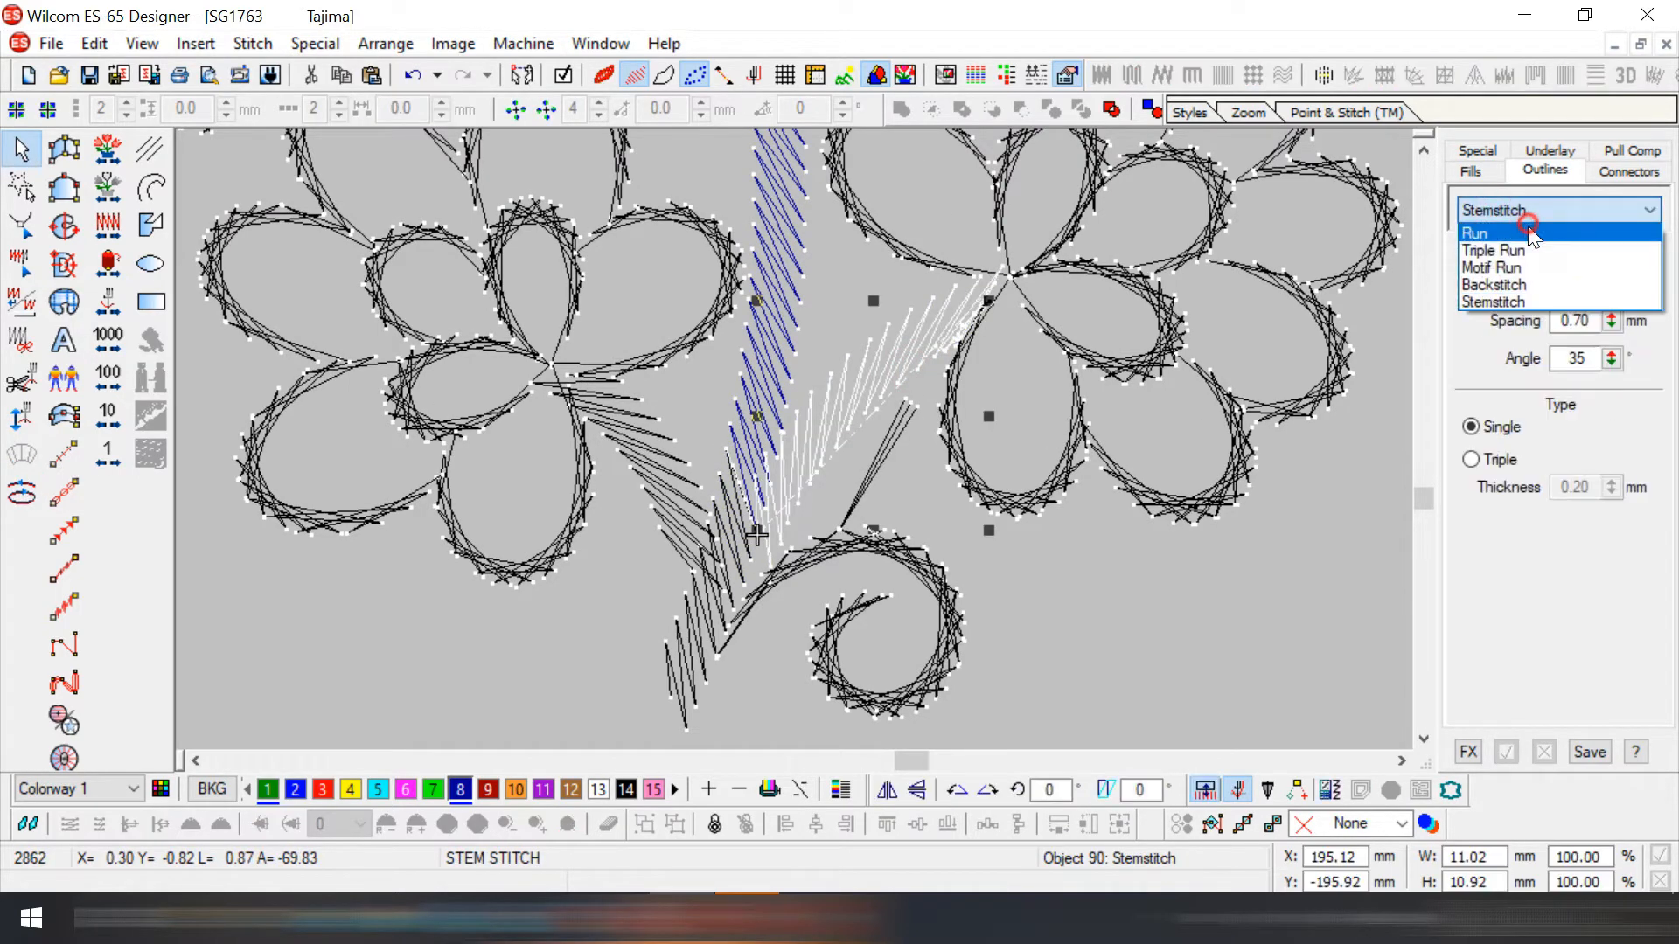
left_click(1548, 234)
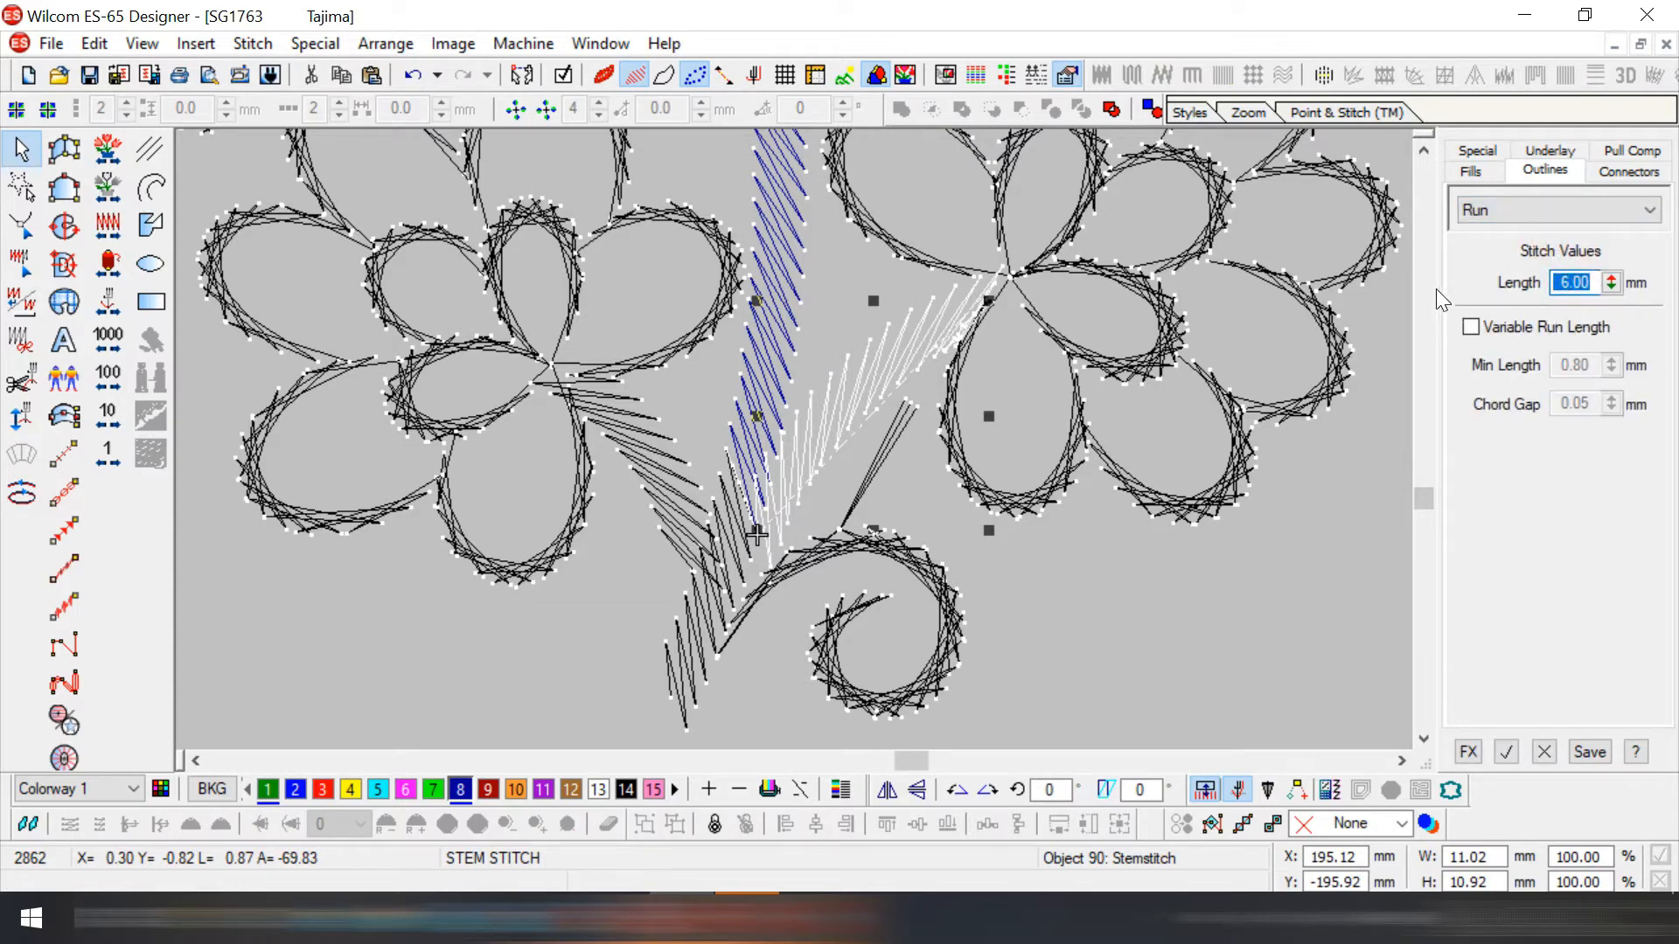
key("Return")
key("Escape")
key("ctrl+v")
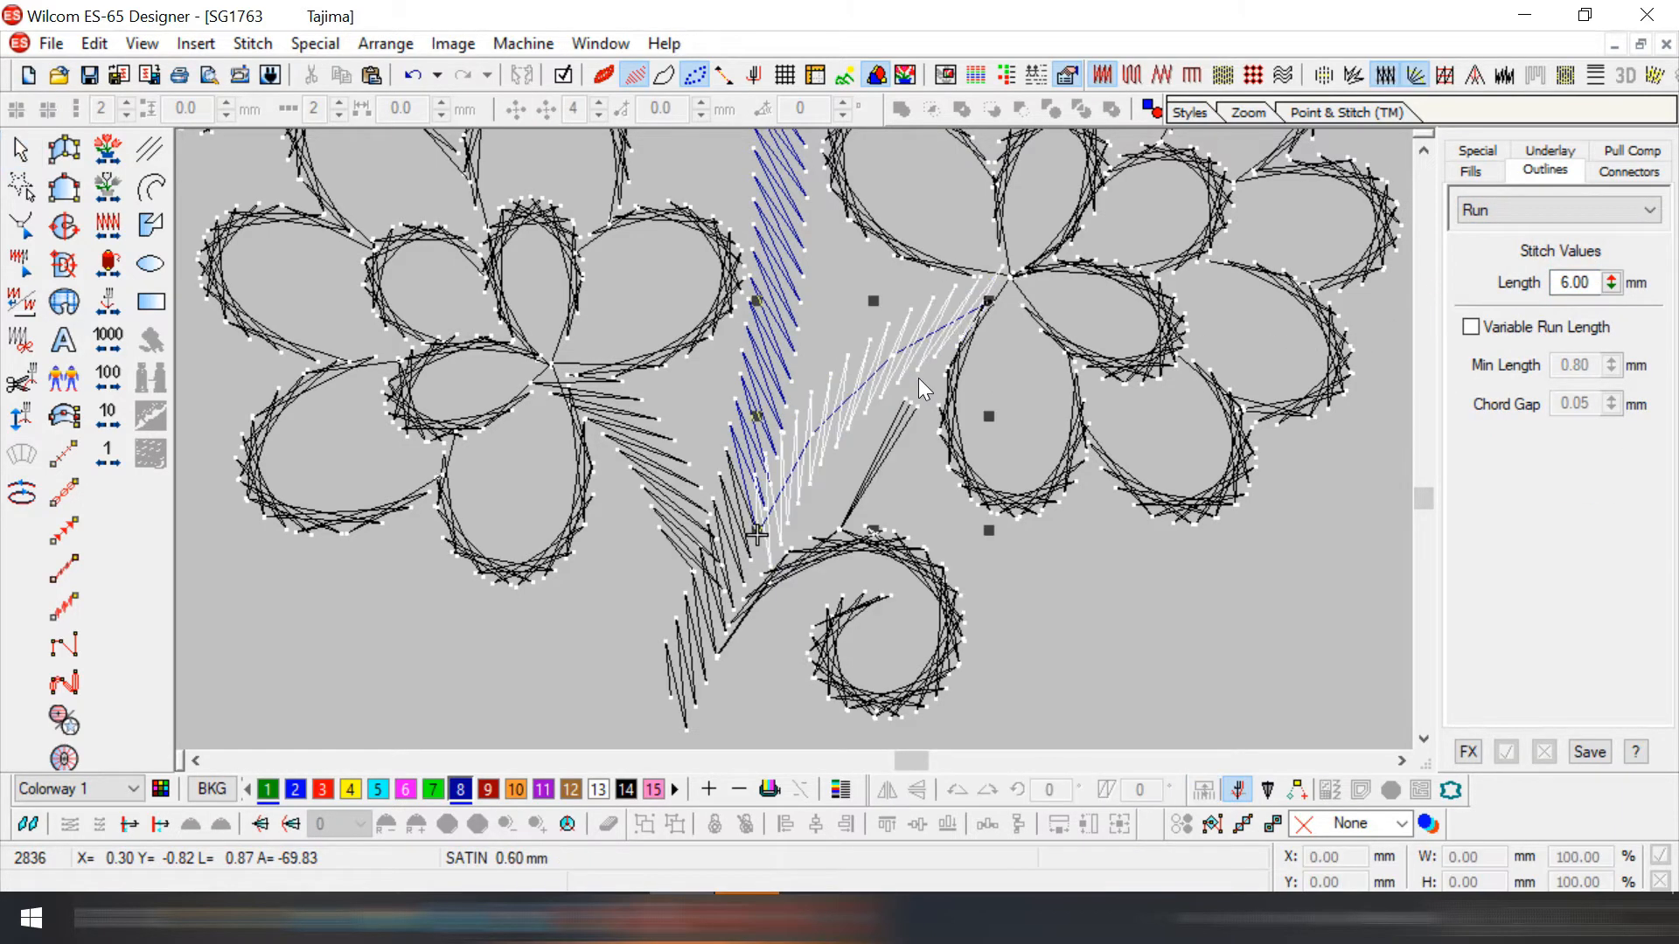
key("Escape")
key("Return")
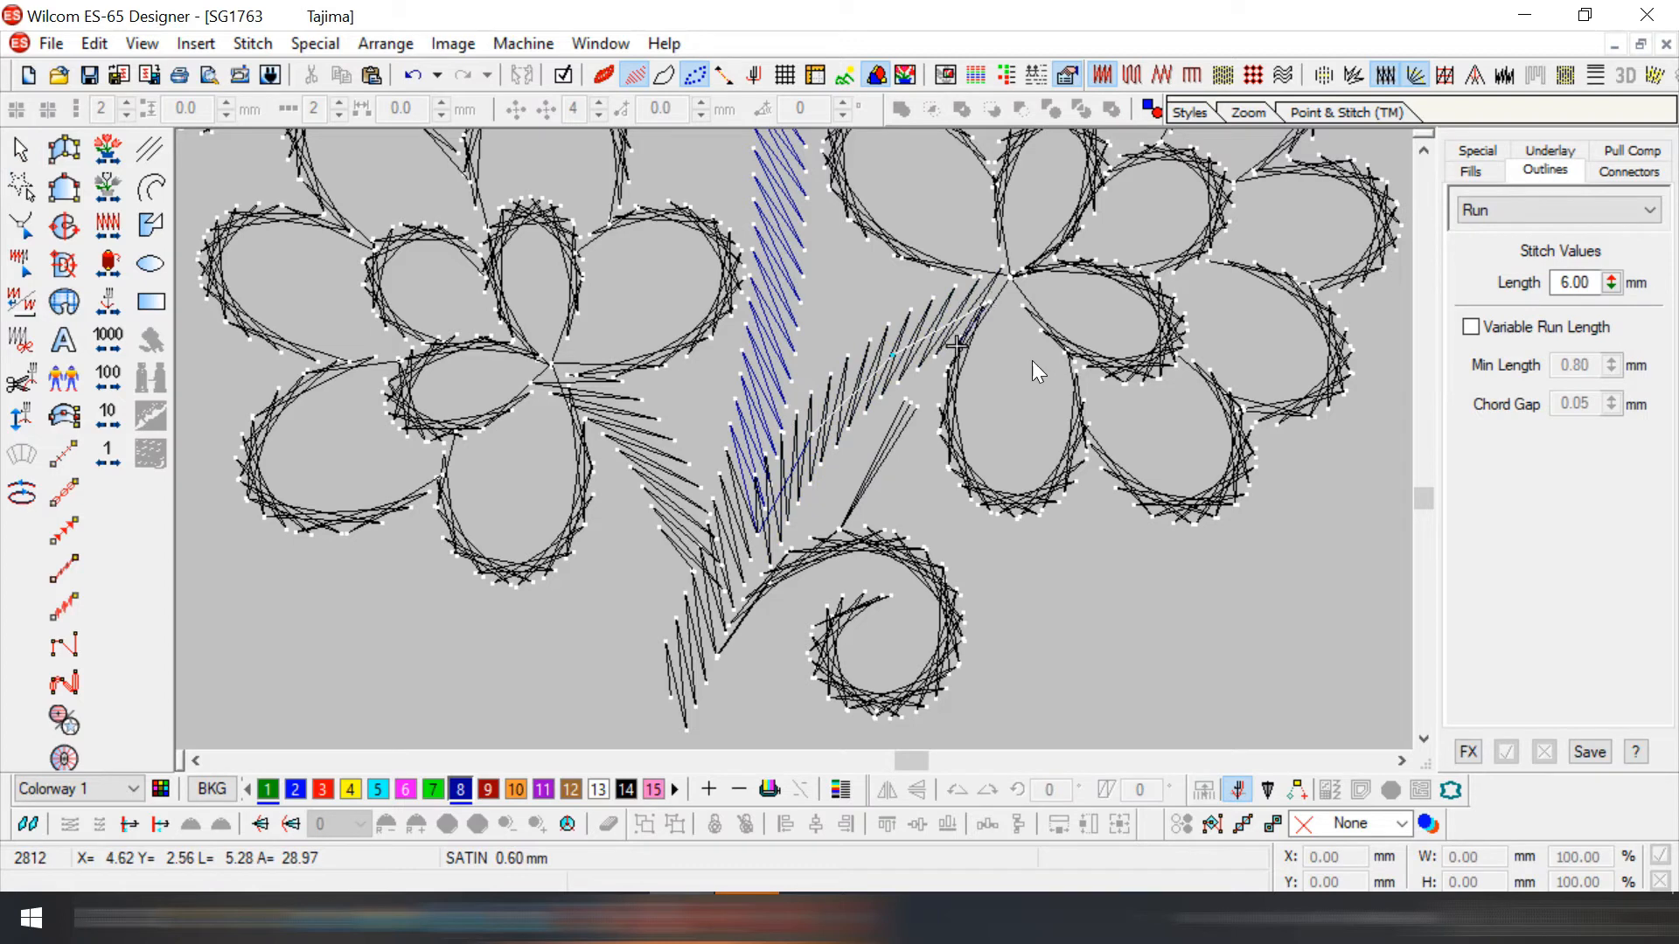
- Ungroup the right flower so its petals can be selected individually
scroll(1004, 386, "up", 3)
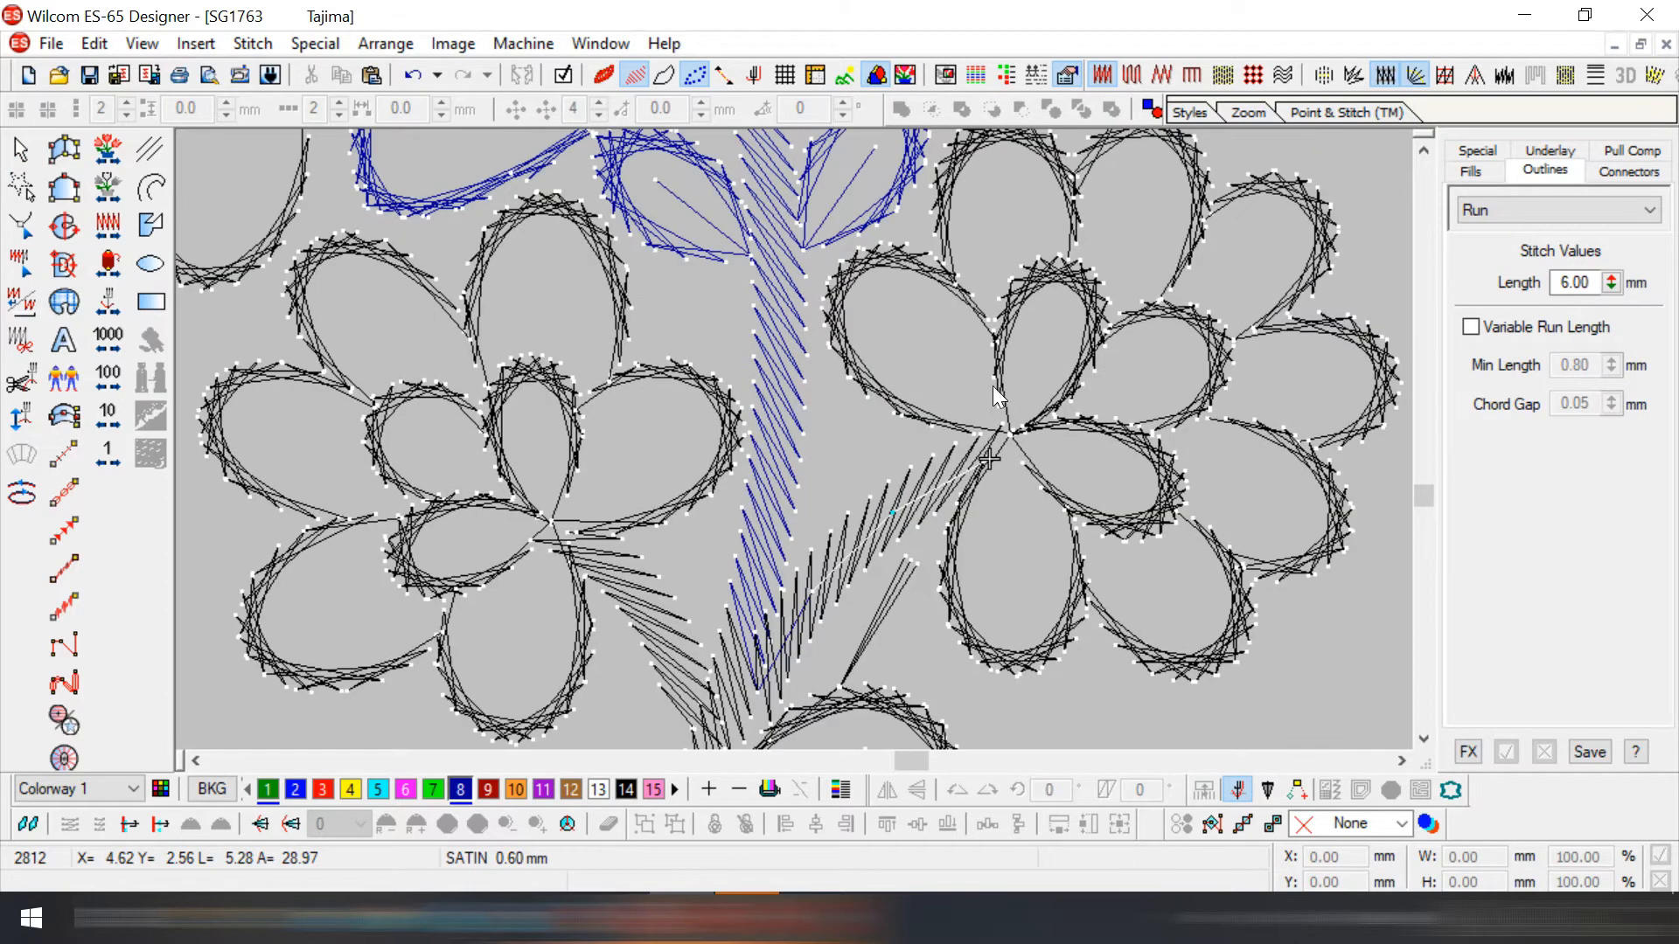
left_click(970, 311)
key("ctrl+u")
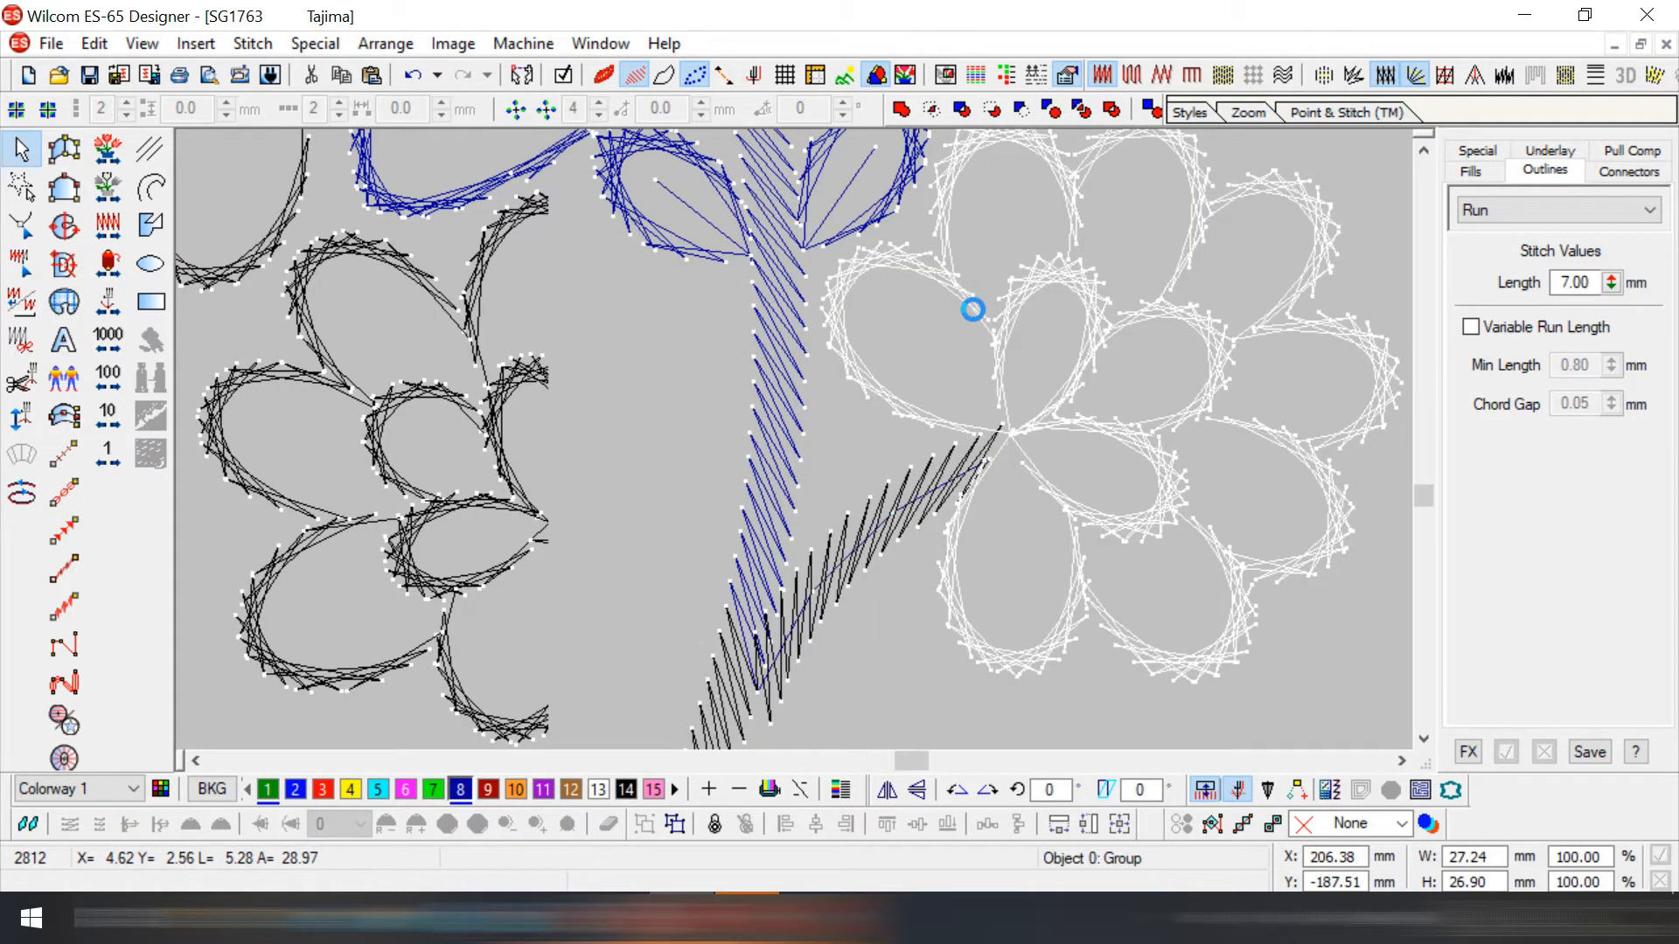
- Examine the right flower's outer petals one by one, checking their shape points and satin settings
left_click(974, 309)
key("h")
key("Escape")
left_click(969, 315)
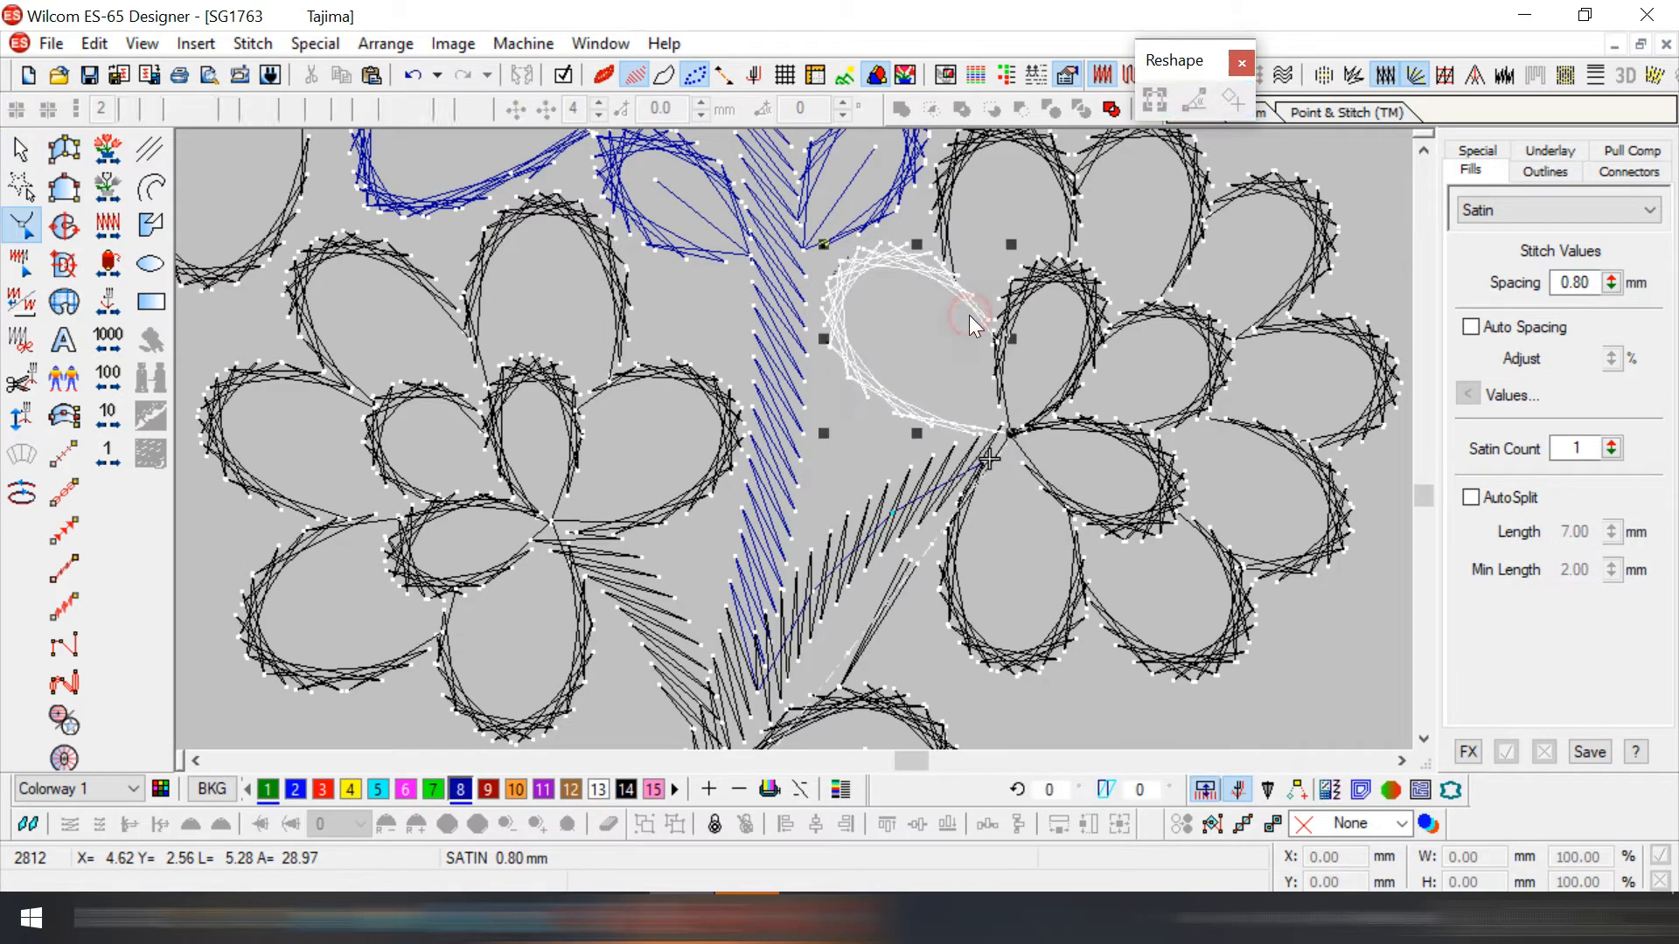
left_click(1069, 202)
key("h")
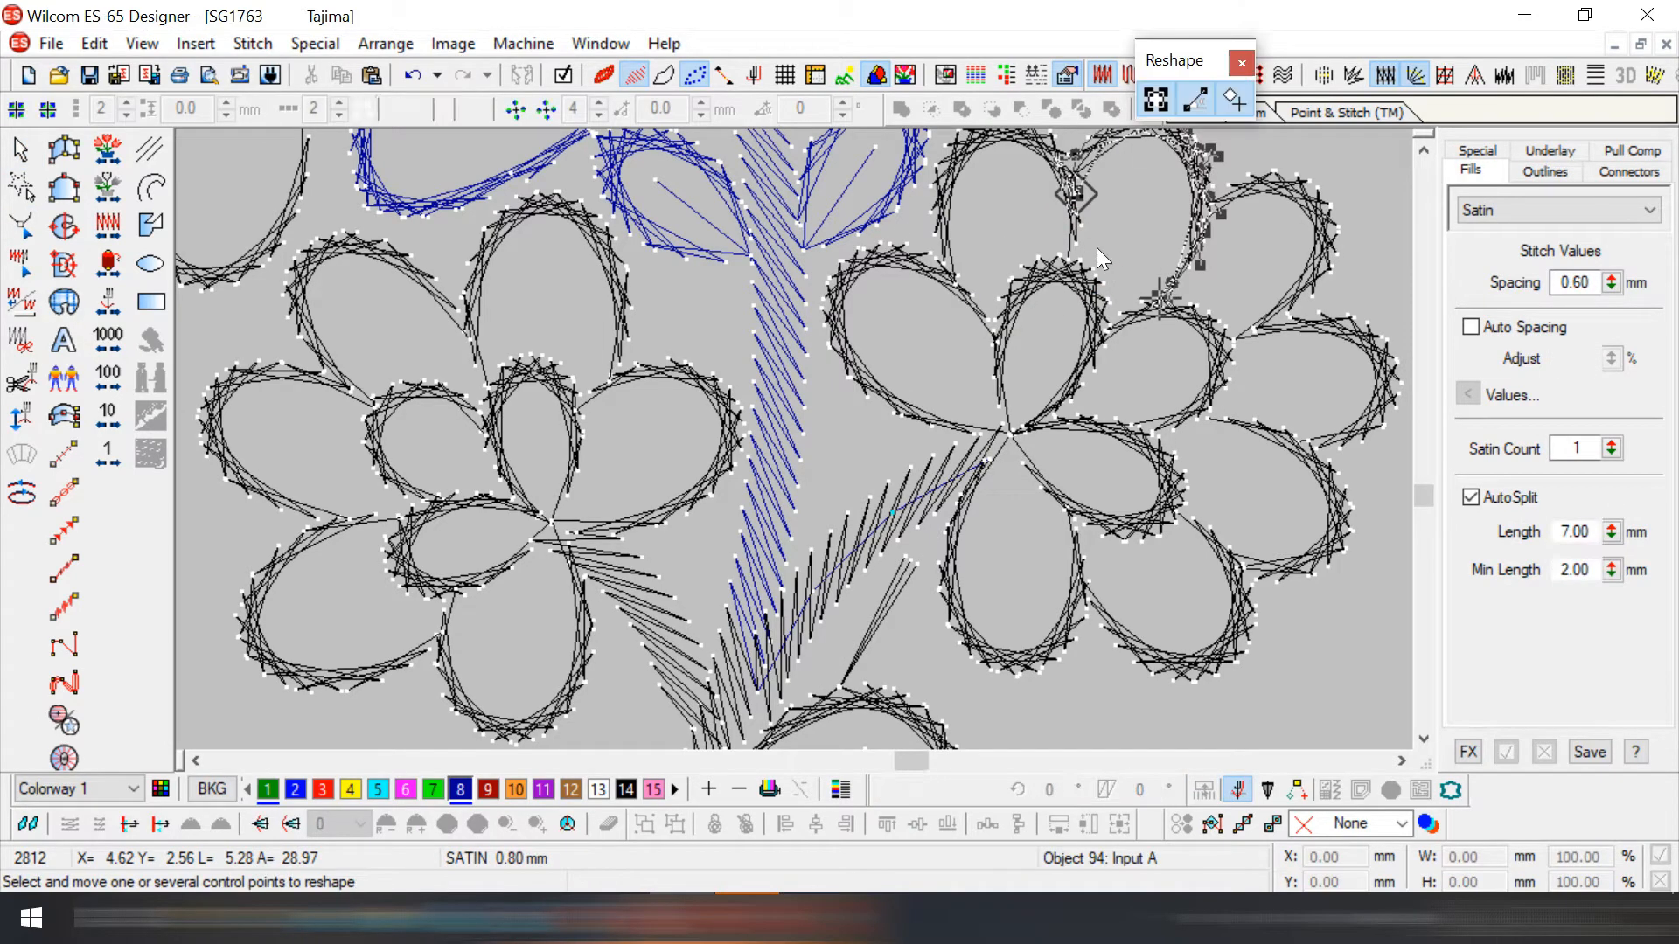
left_click(1083, 239)
left_click(1296, 276)
left_click(1359, 353)
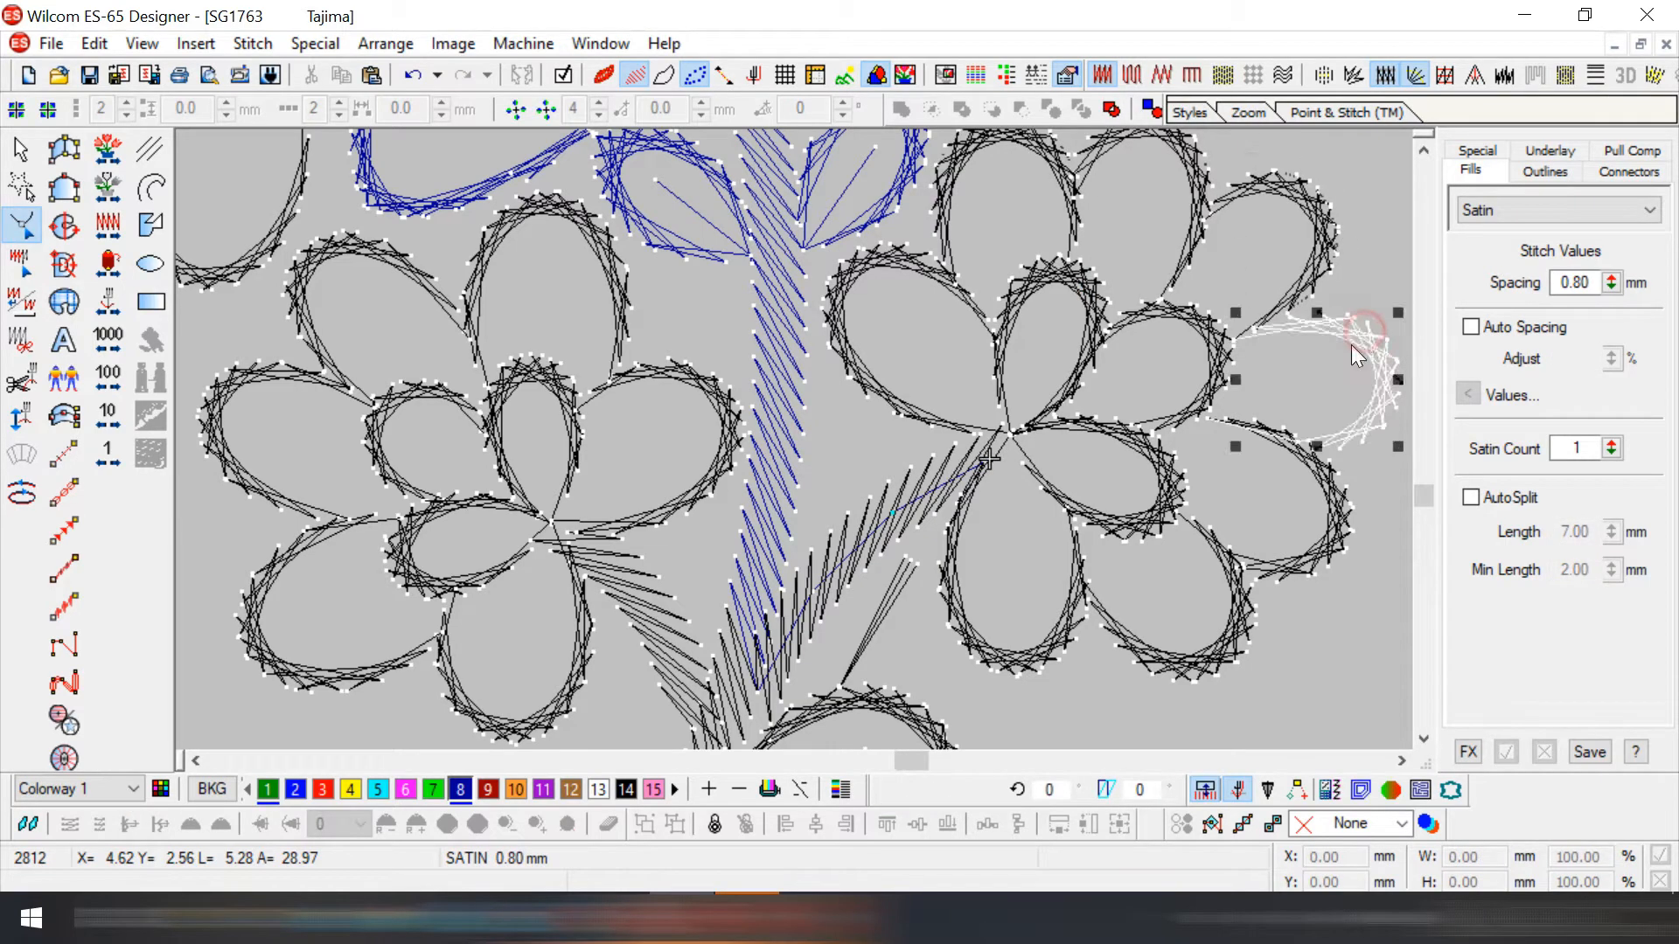
key("Escape")
- Resequence the right flower's outer petals clockwise from the upper left one to the bottom one, cutting and pasting each
left_click(962, 423)
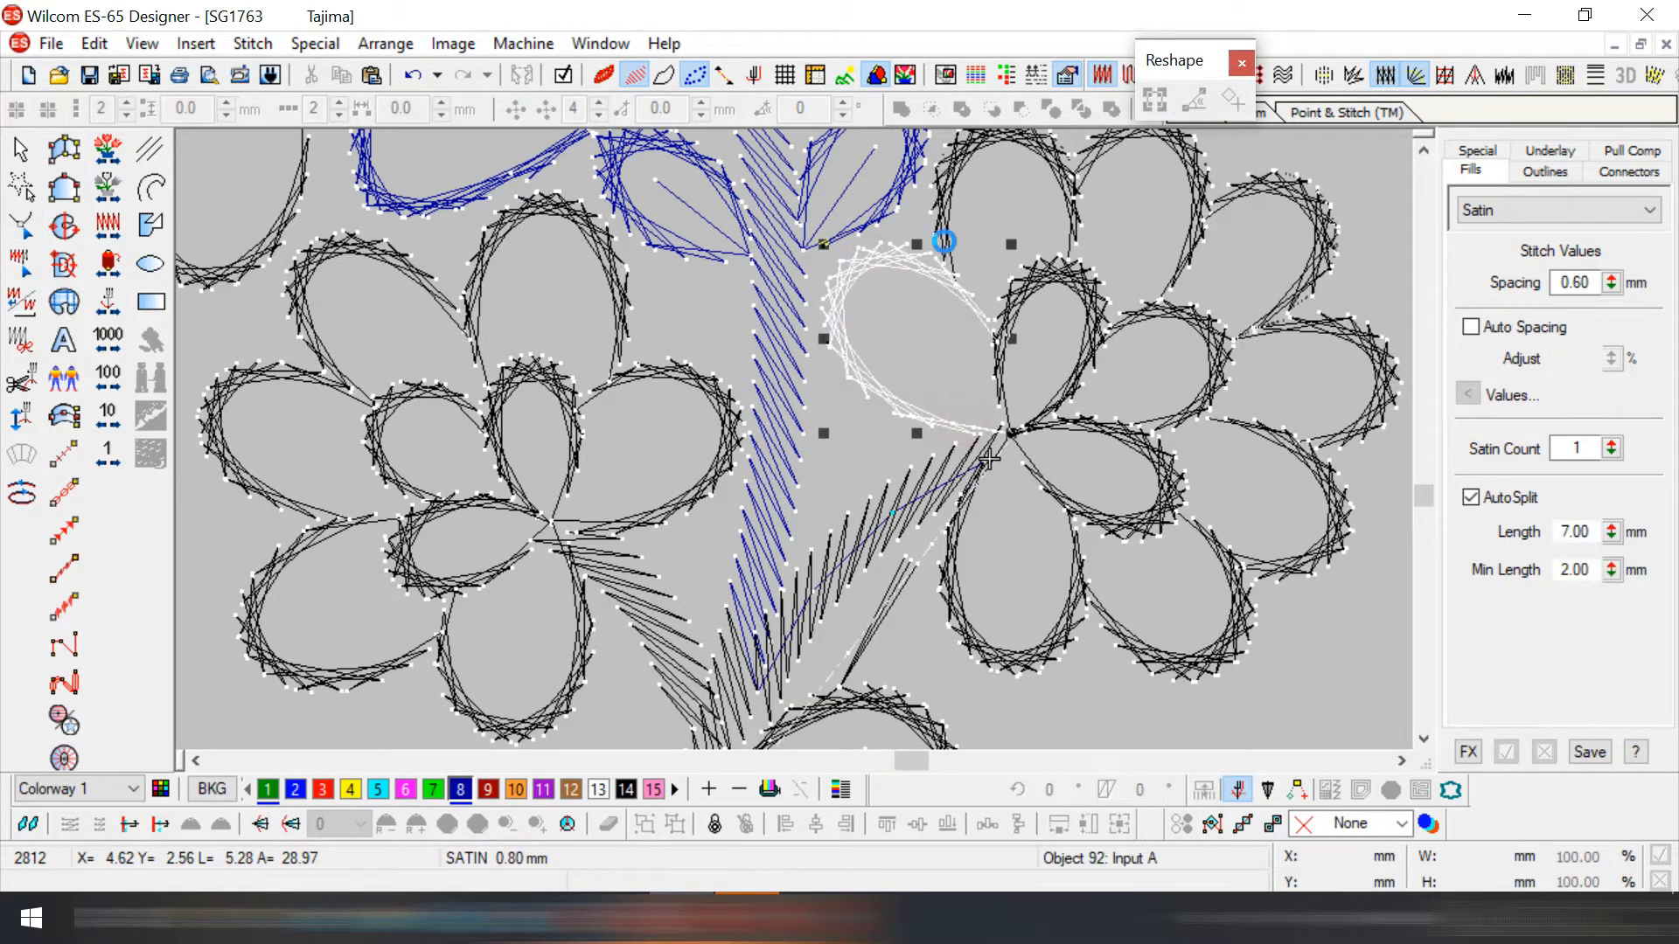
key("Escape")
left_click(1095, 159)
left_click(1328, 210)
left_click(1373, 348)
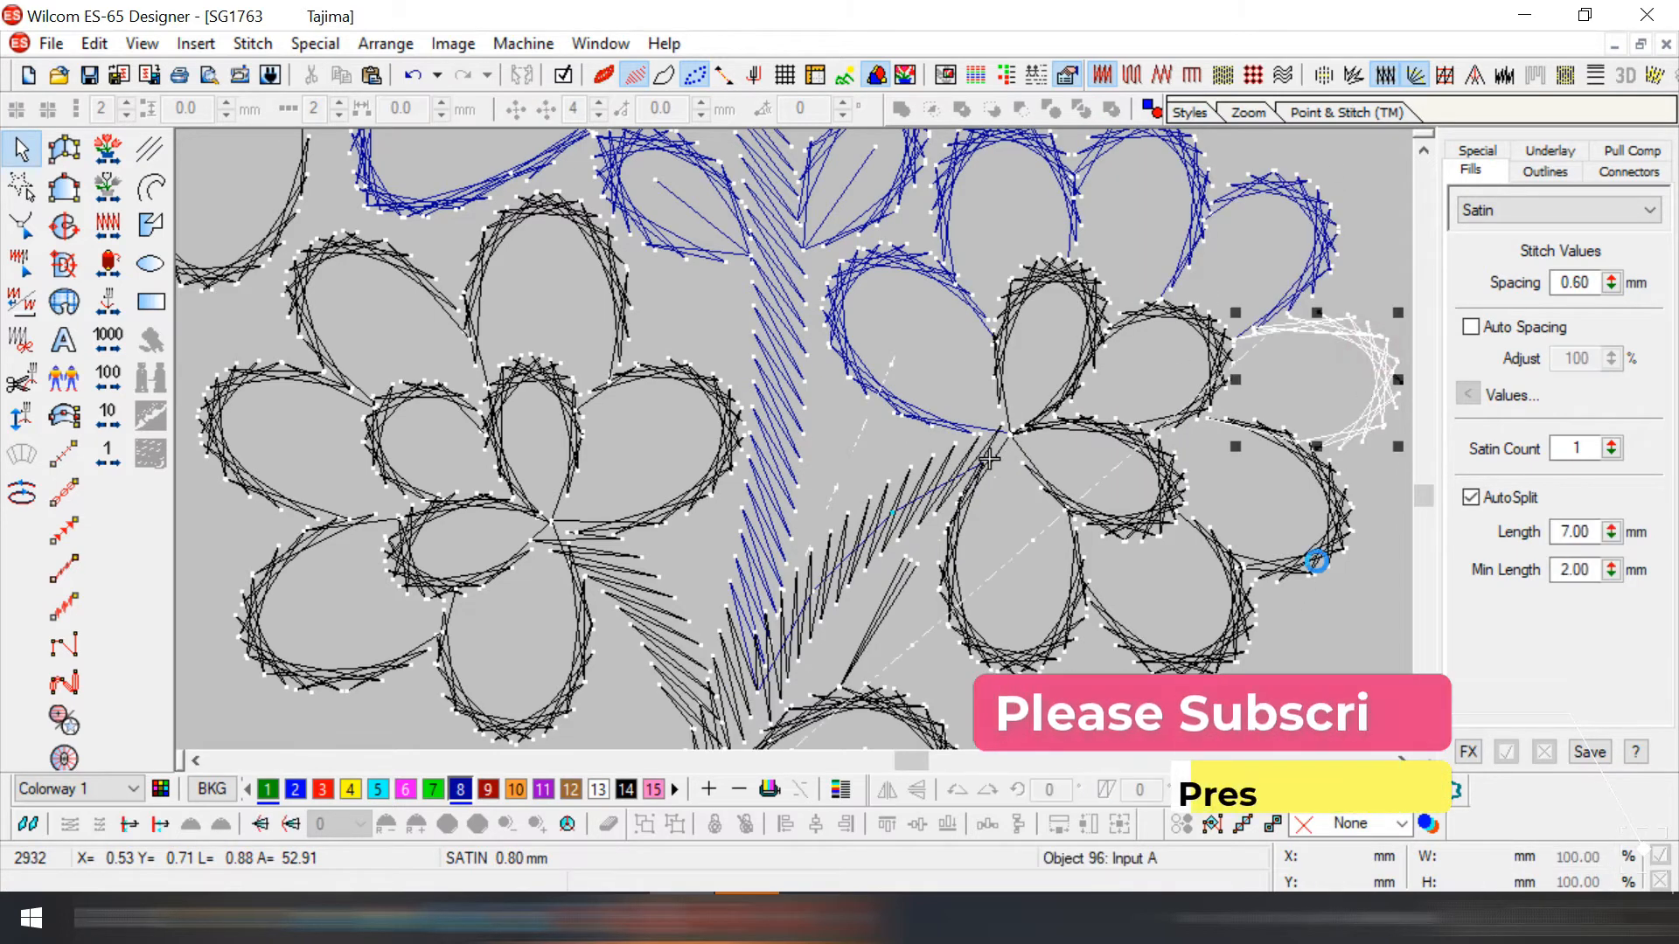
left_click(1316, 563)
left_click(1234, 651)
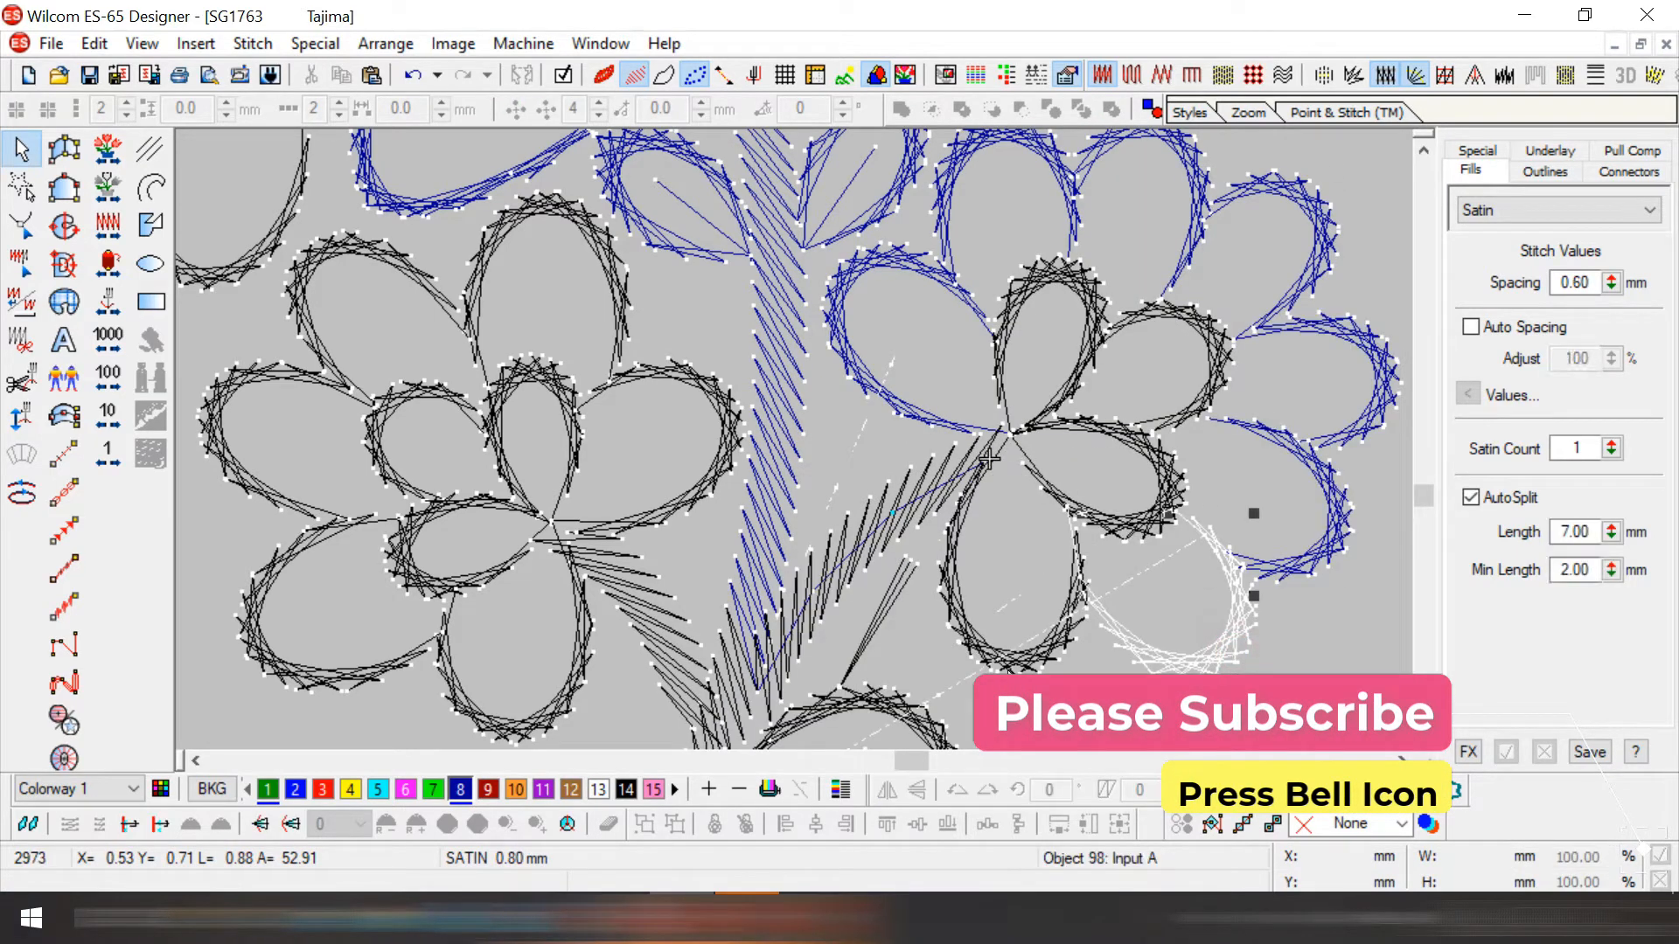
left_click(1015, 662)
- Cut and paste the right flower's three inner petals so they stitch after its outer petals
left_click(1047, 413)
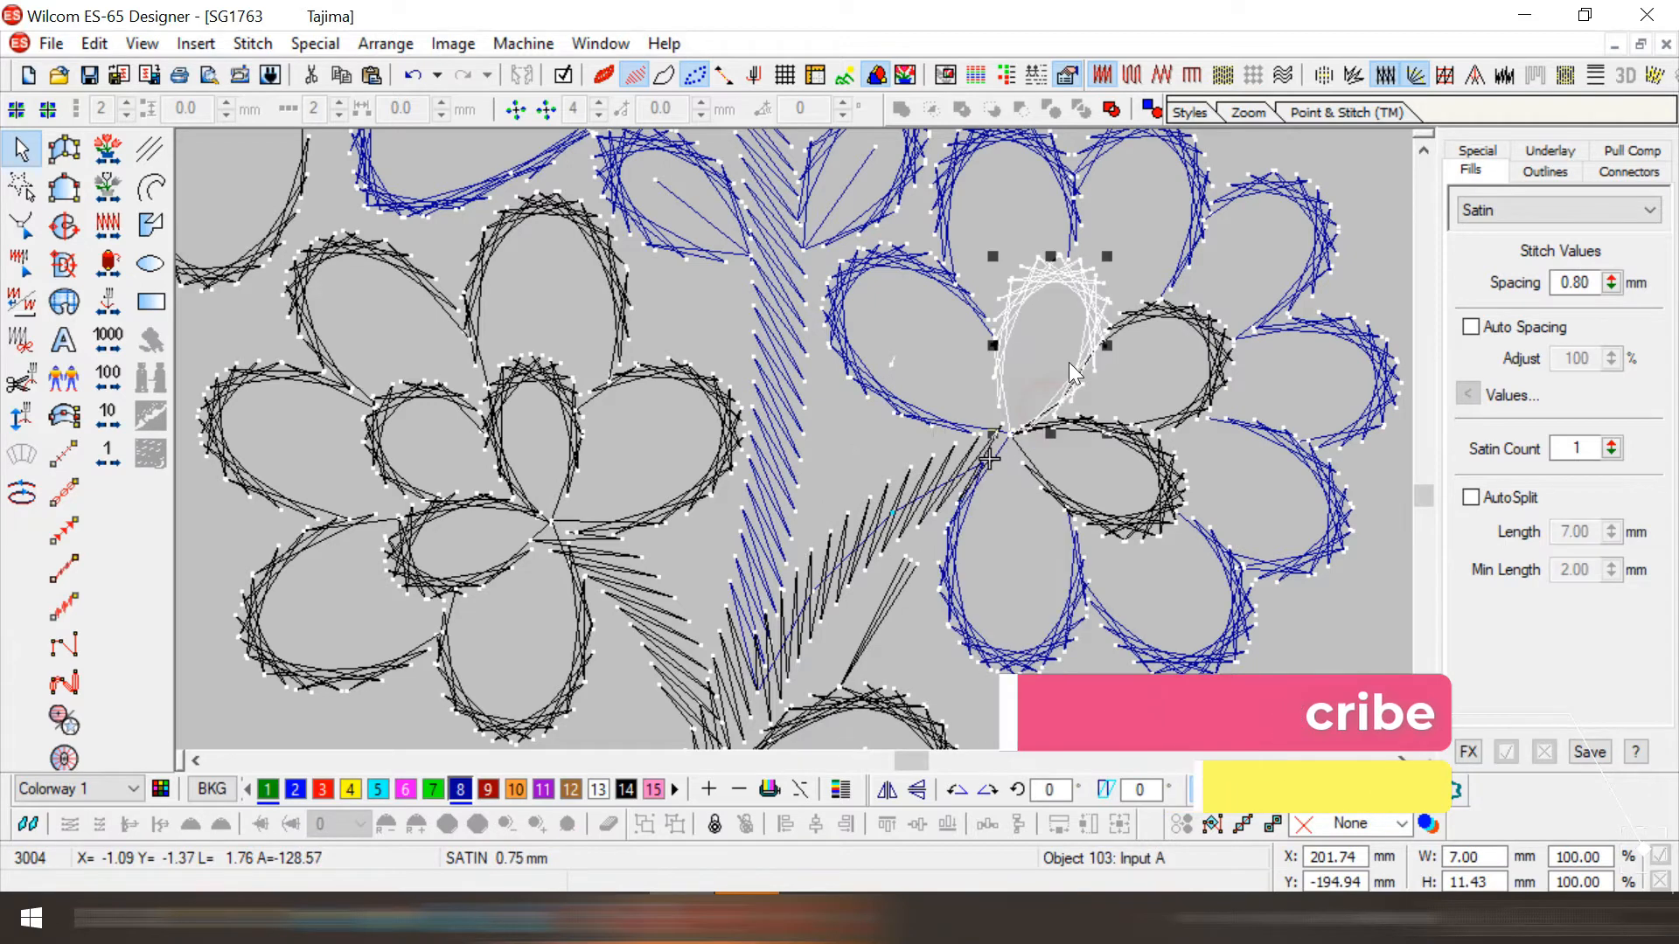
left_click_drag(977, 222, 1240, 558)
key("ctrl+x")
key("ctrl+v")
key("Escape")
- Cut and paste the left branch so it stitches from its junction on the lower main stem
scroll(863, 501, "down", 2)
key("Down")
key("Down")
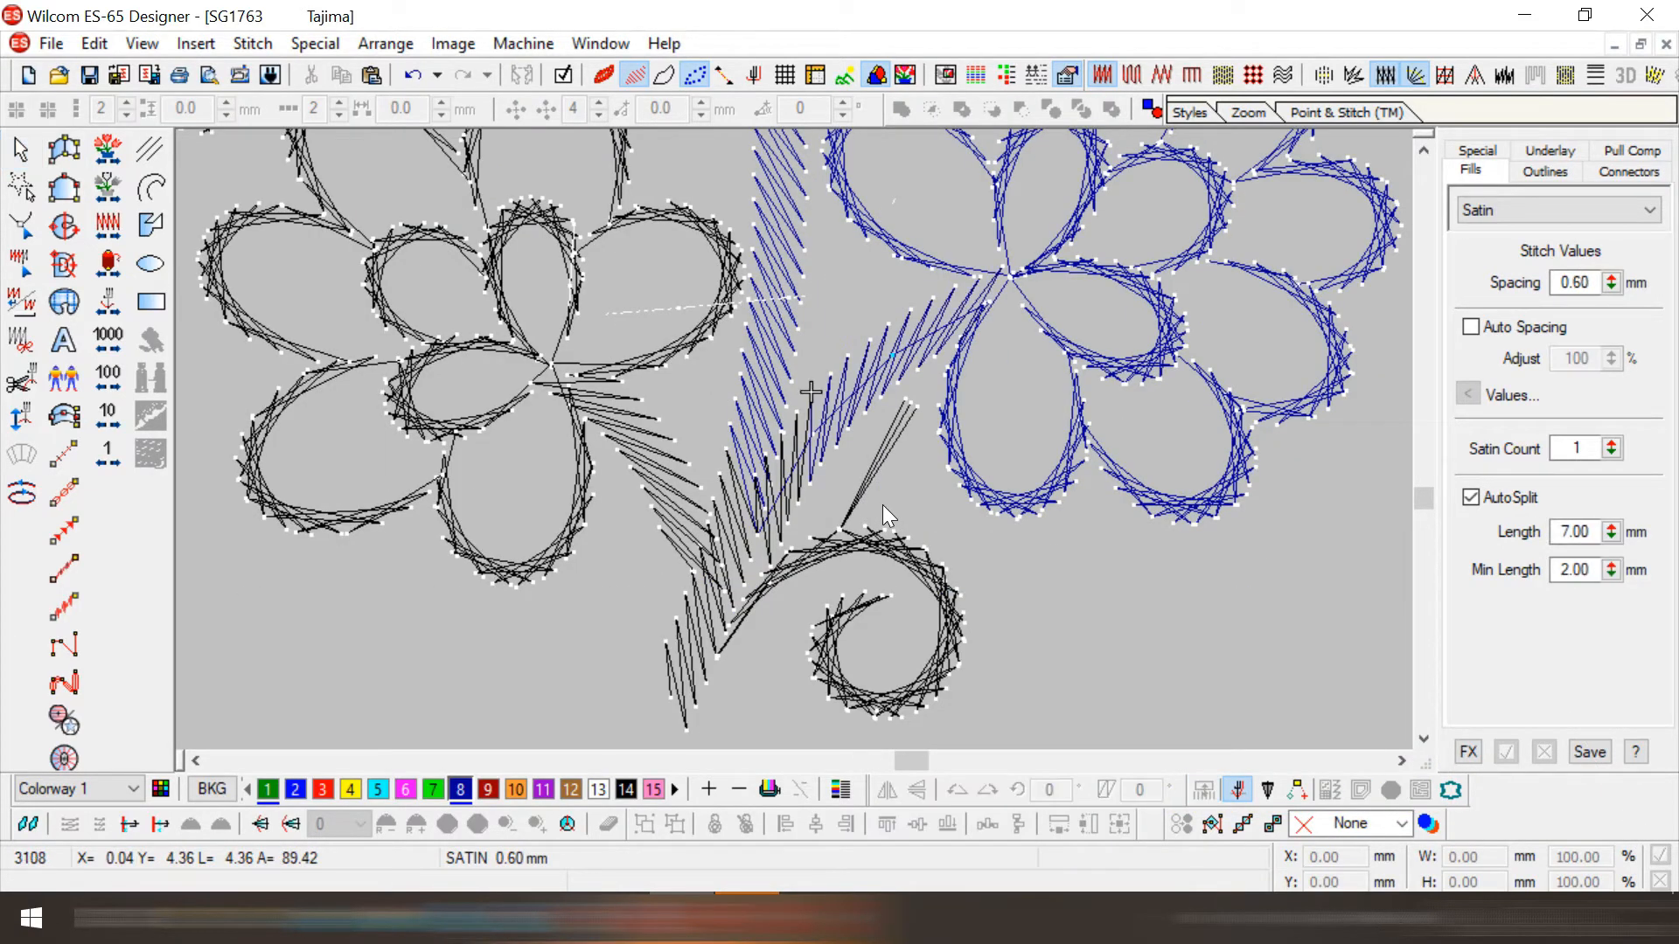
key("Right")
key("Right")
key("Right")
key("Right")
key("Right")
key("Right")
key("Right")
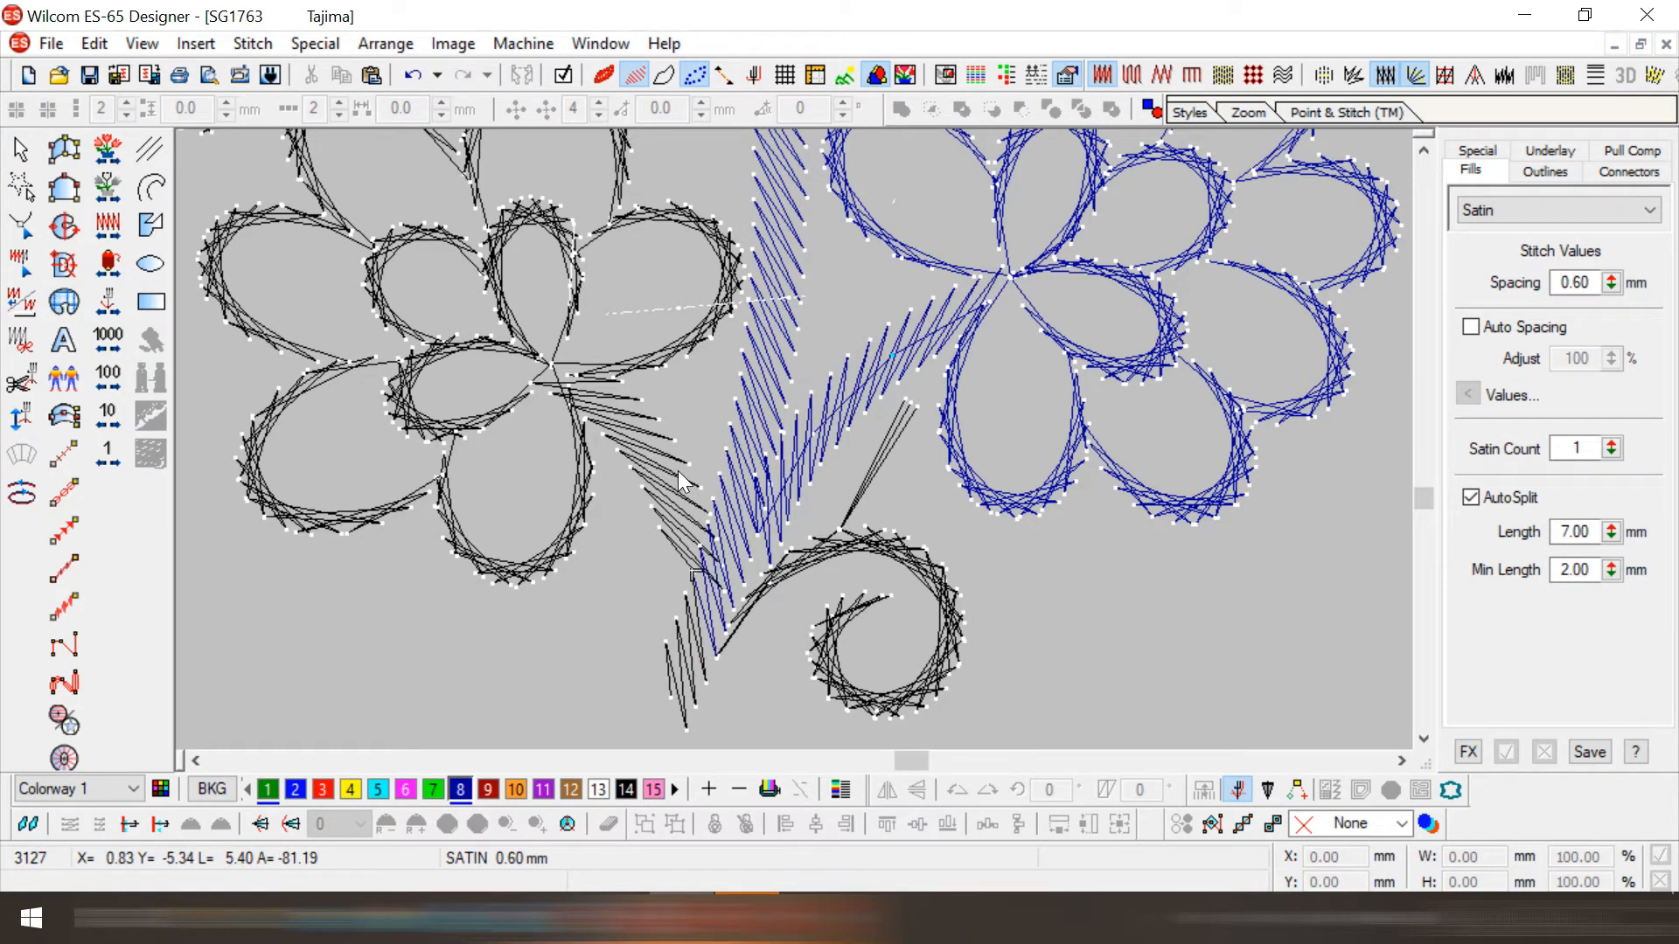
left_click(681, 480)
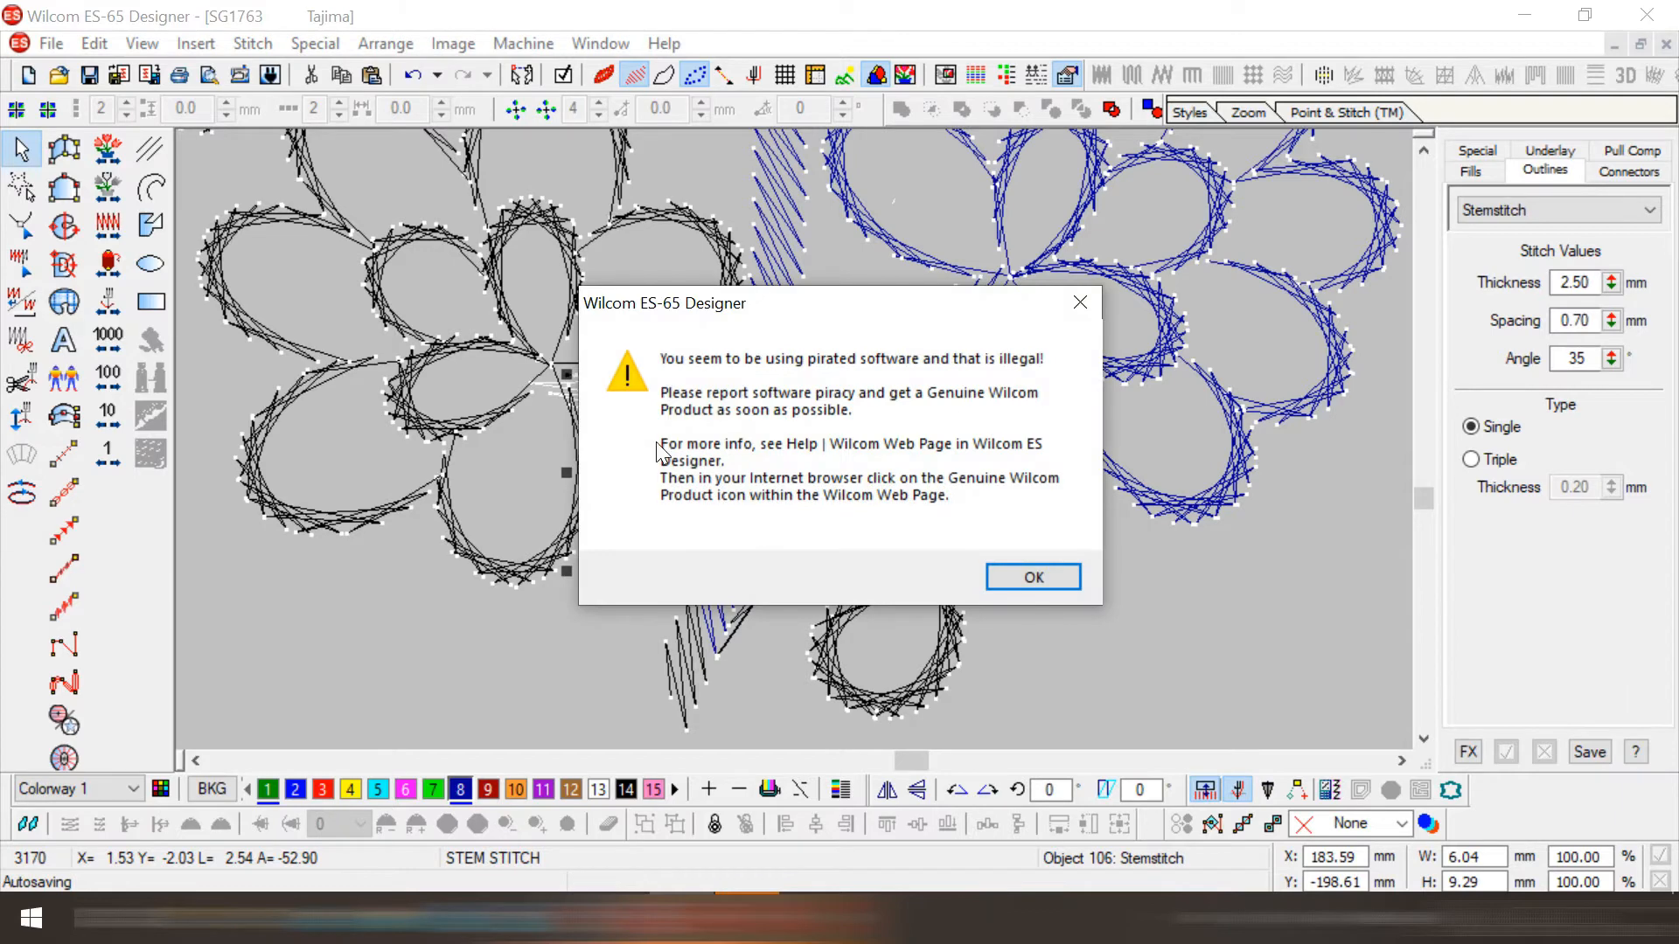
left_click(1037, 568)
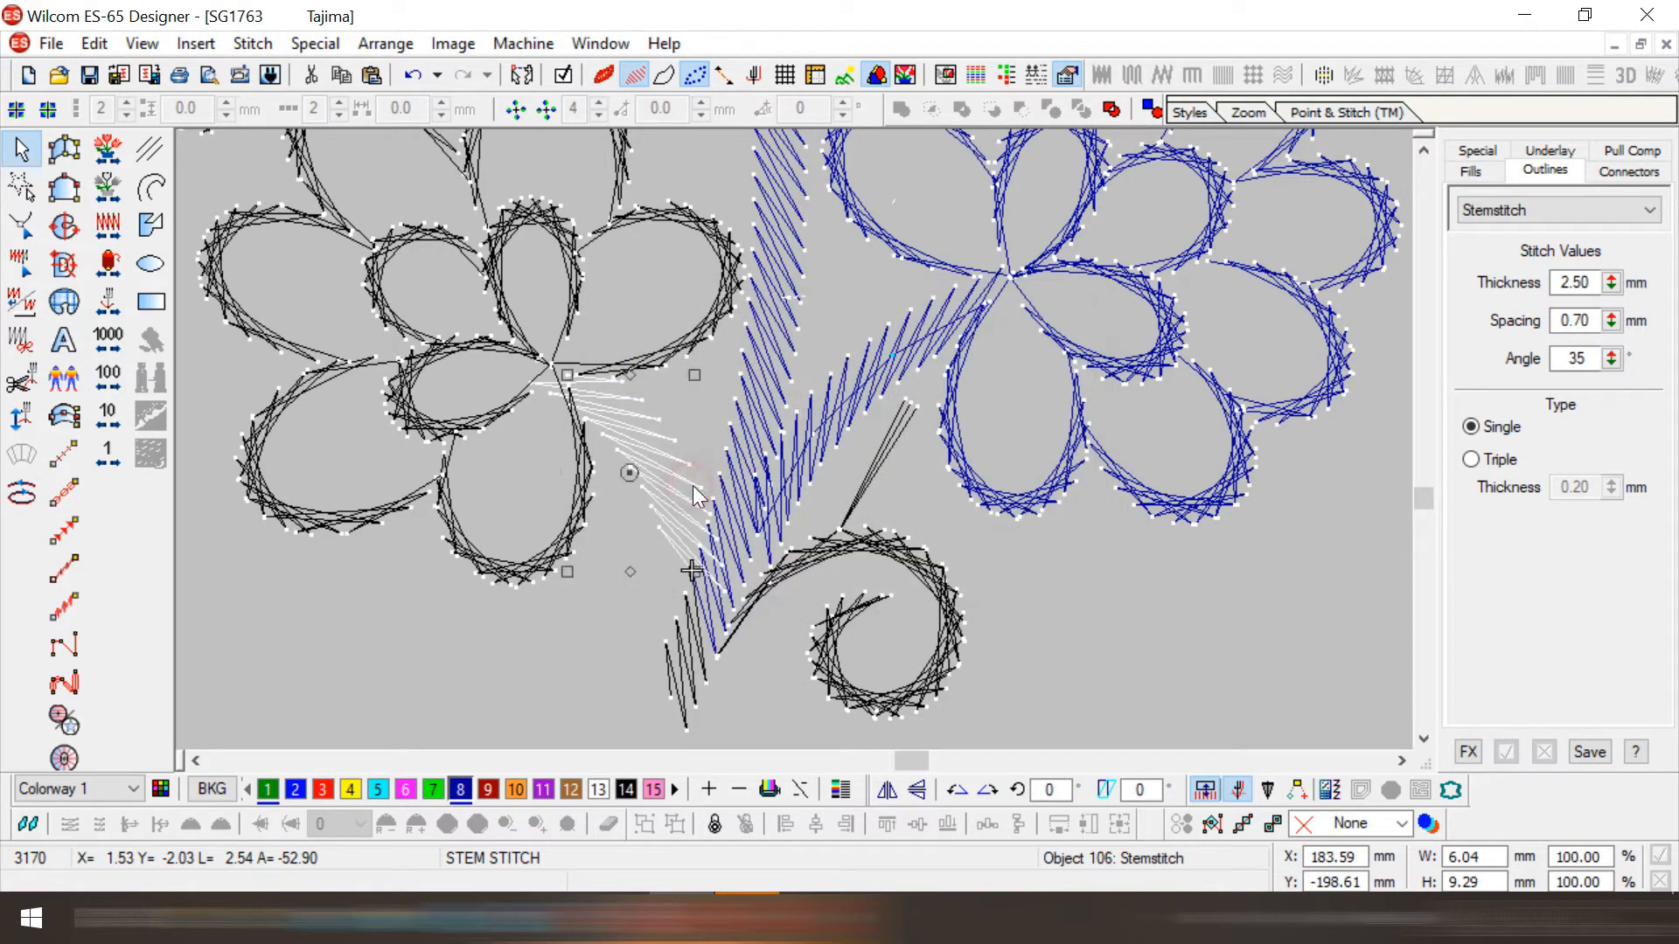
key("Delete")
left_click(652, 480)
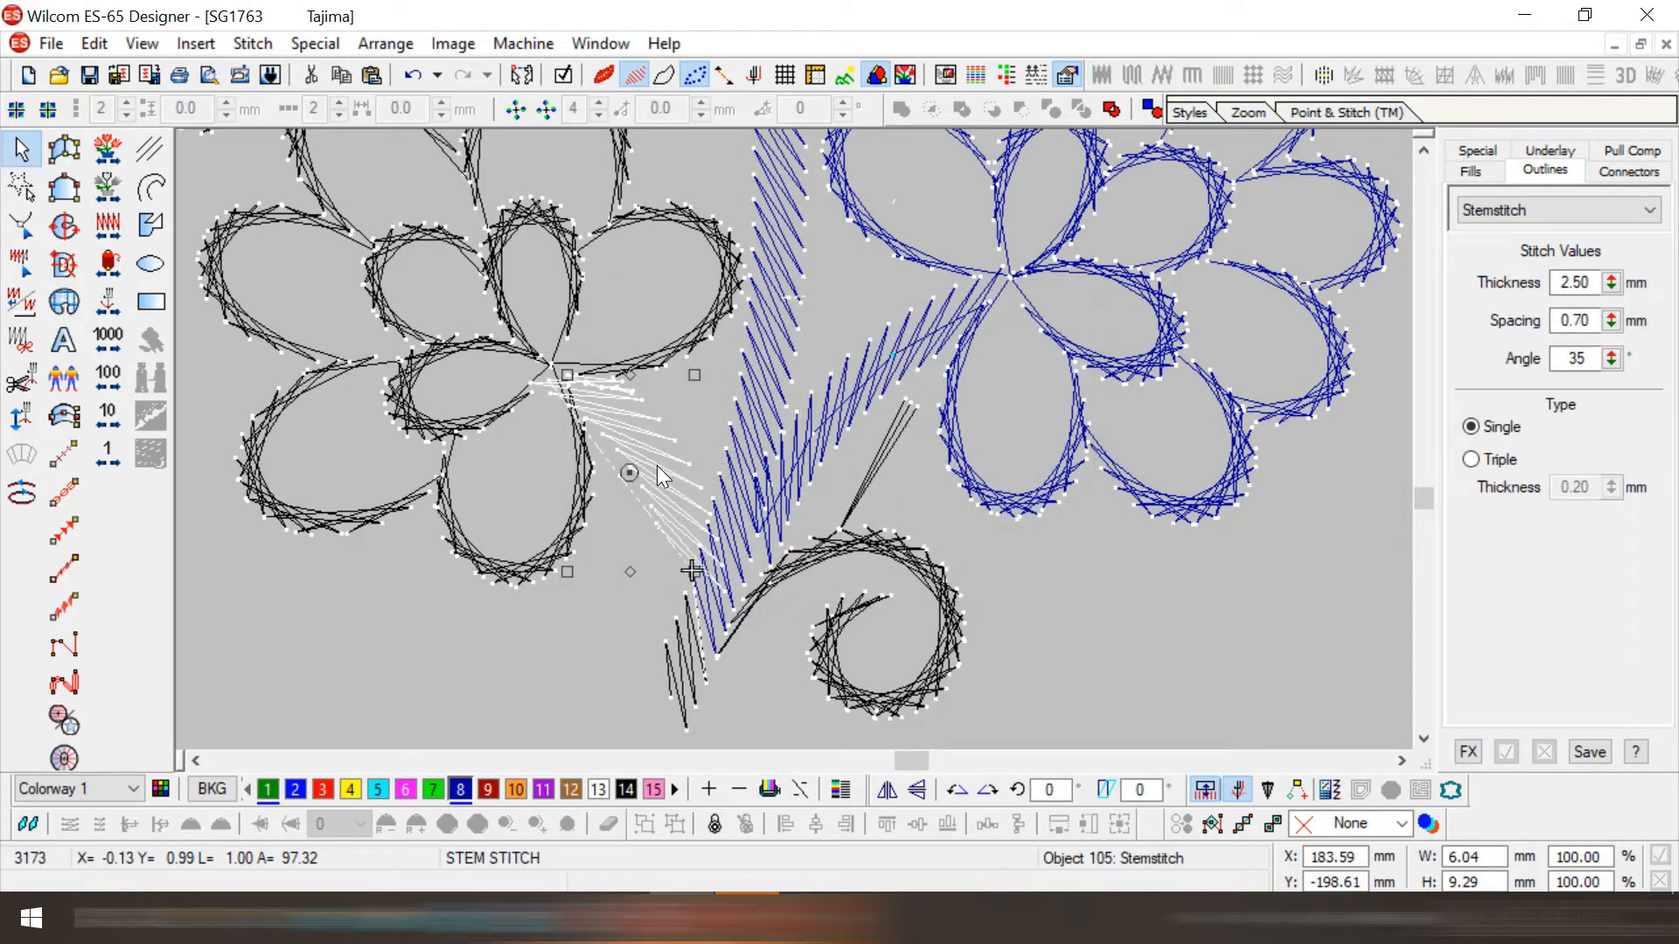
- Backtrack the left branch and convert the duplicate from Stemstitch to Run as a travel line
key("h")
key("Escape")
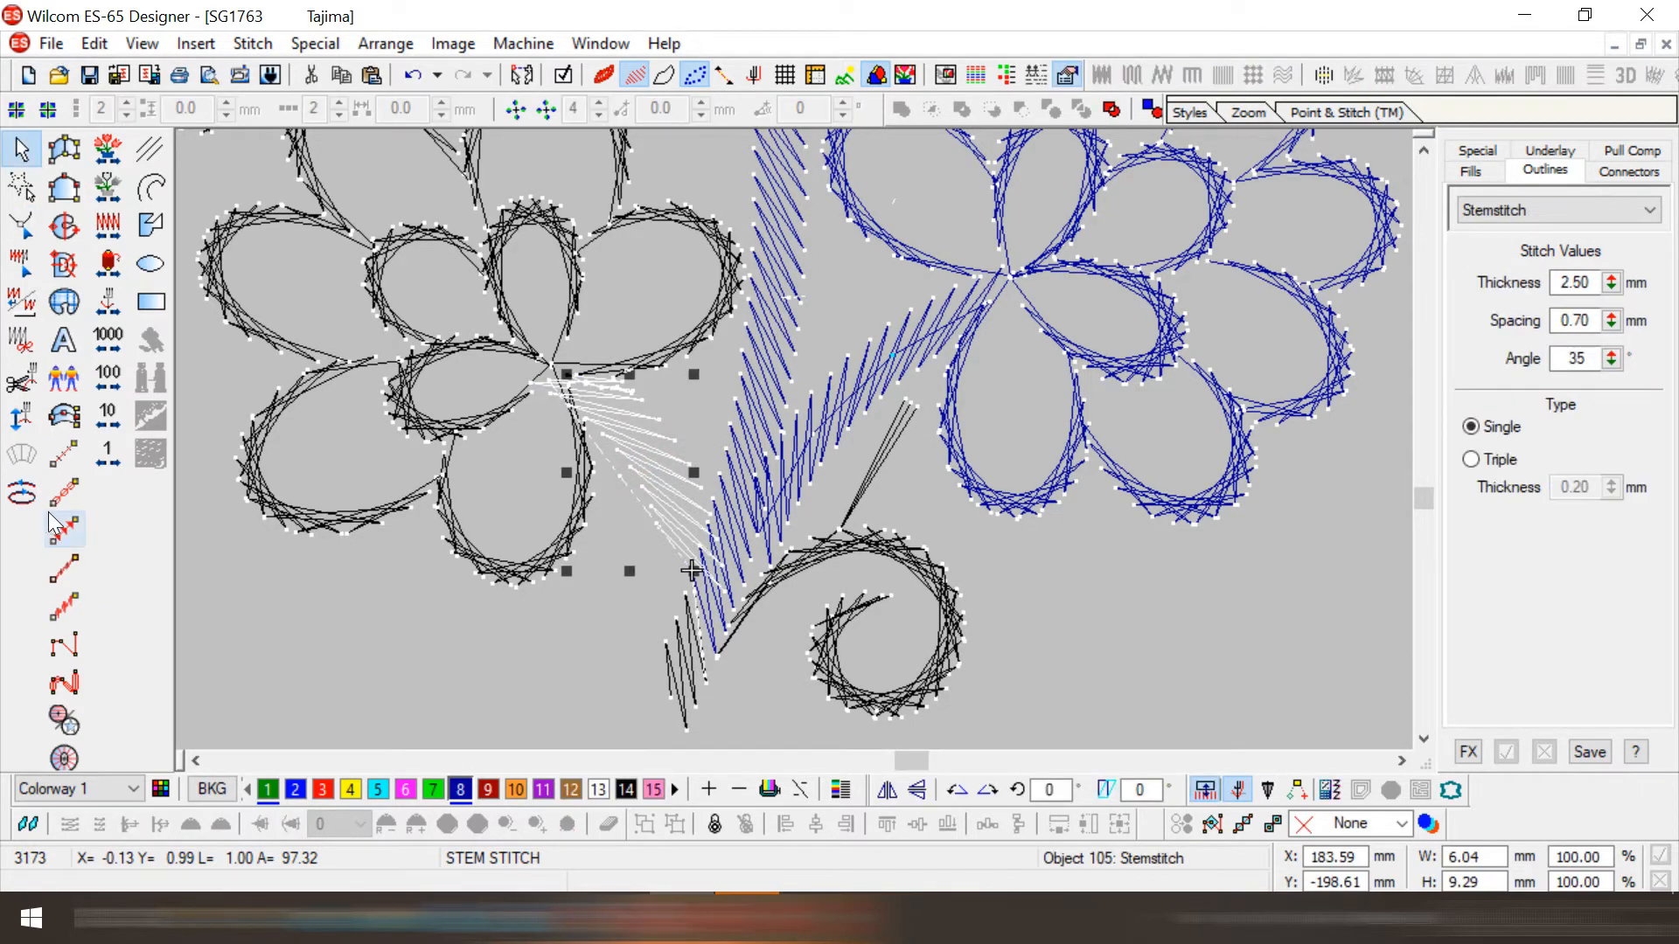
key("Delete")
left_click(20, 491)
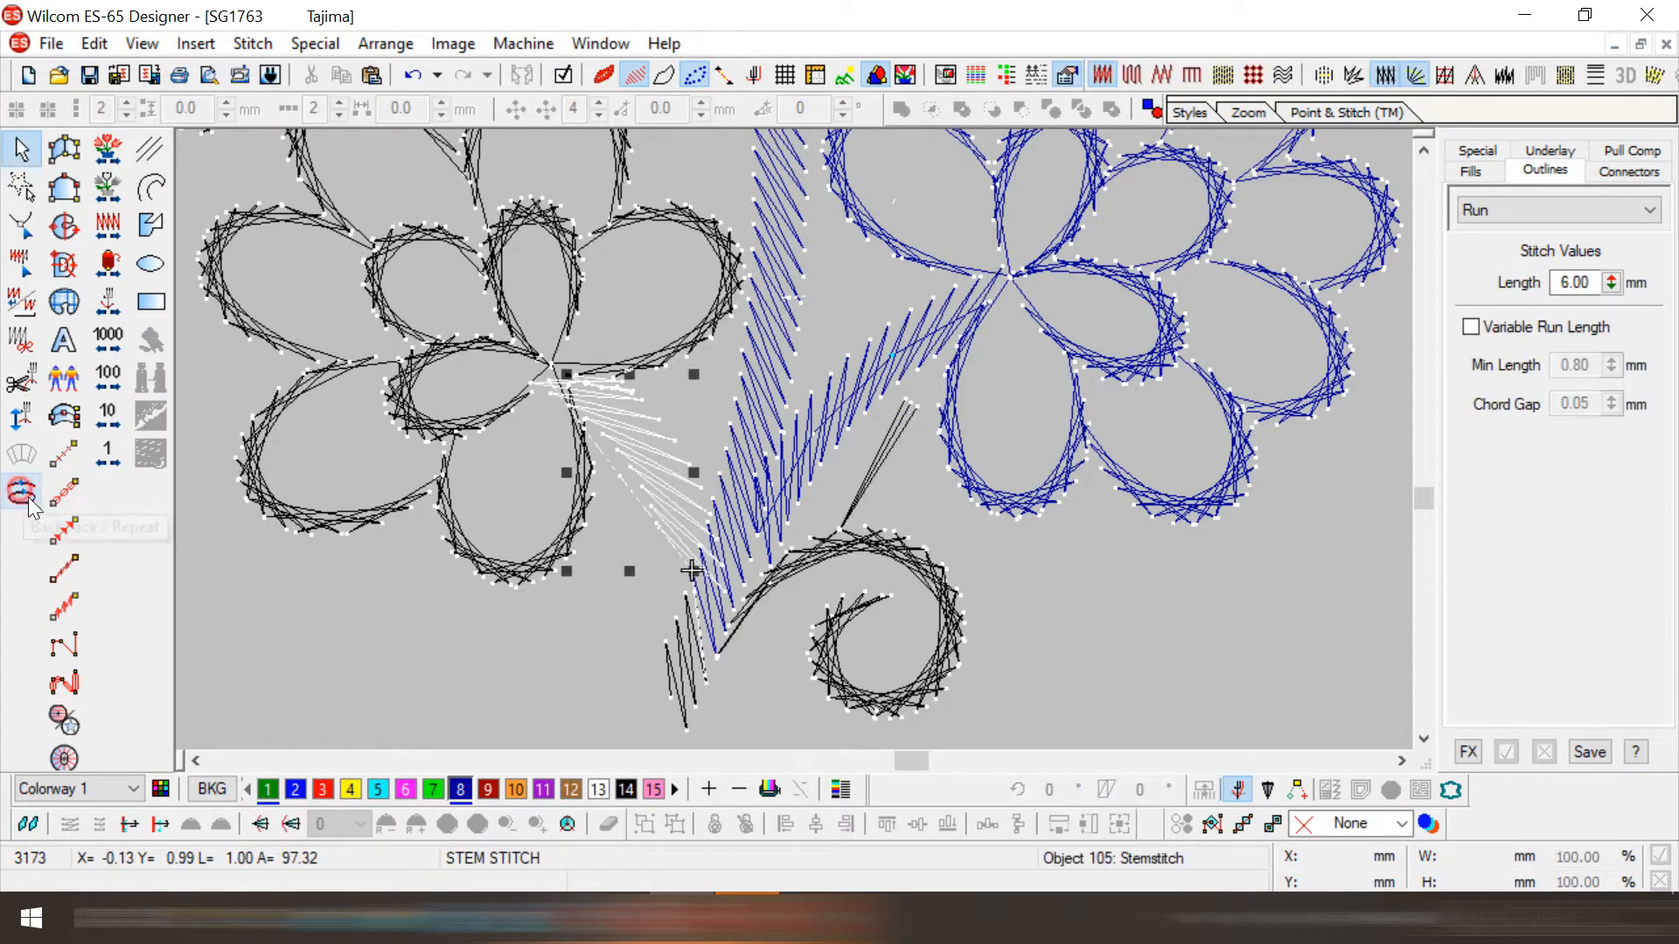
left_click(1557, 210)
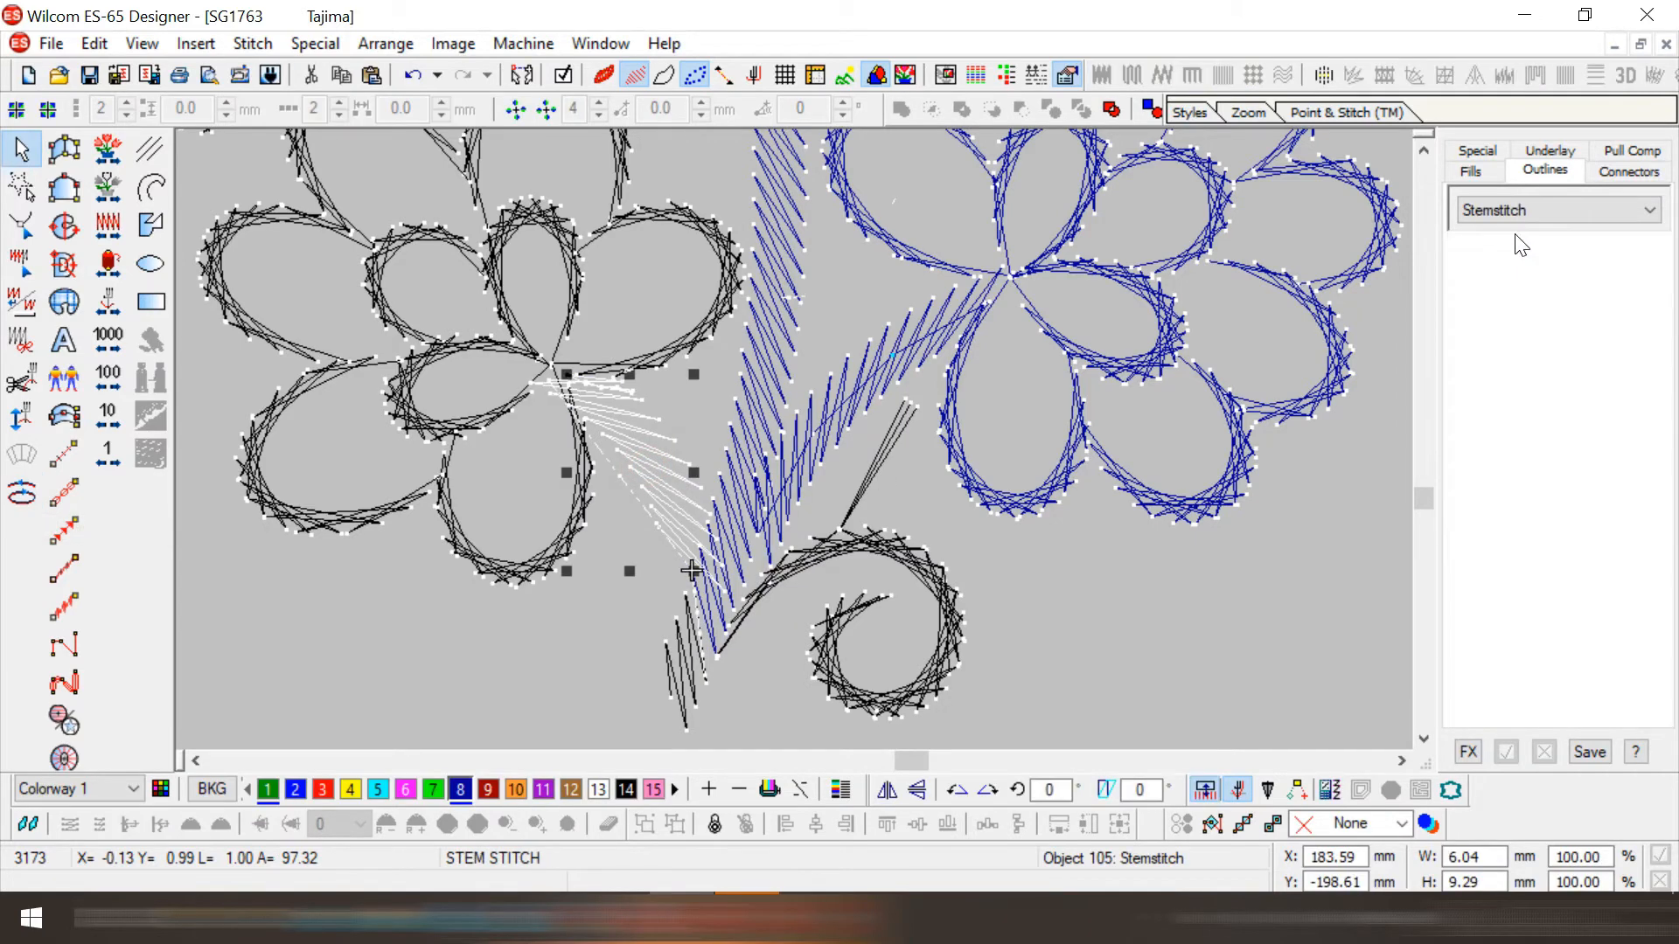
left_click(1487, 231)
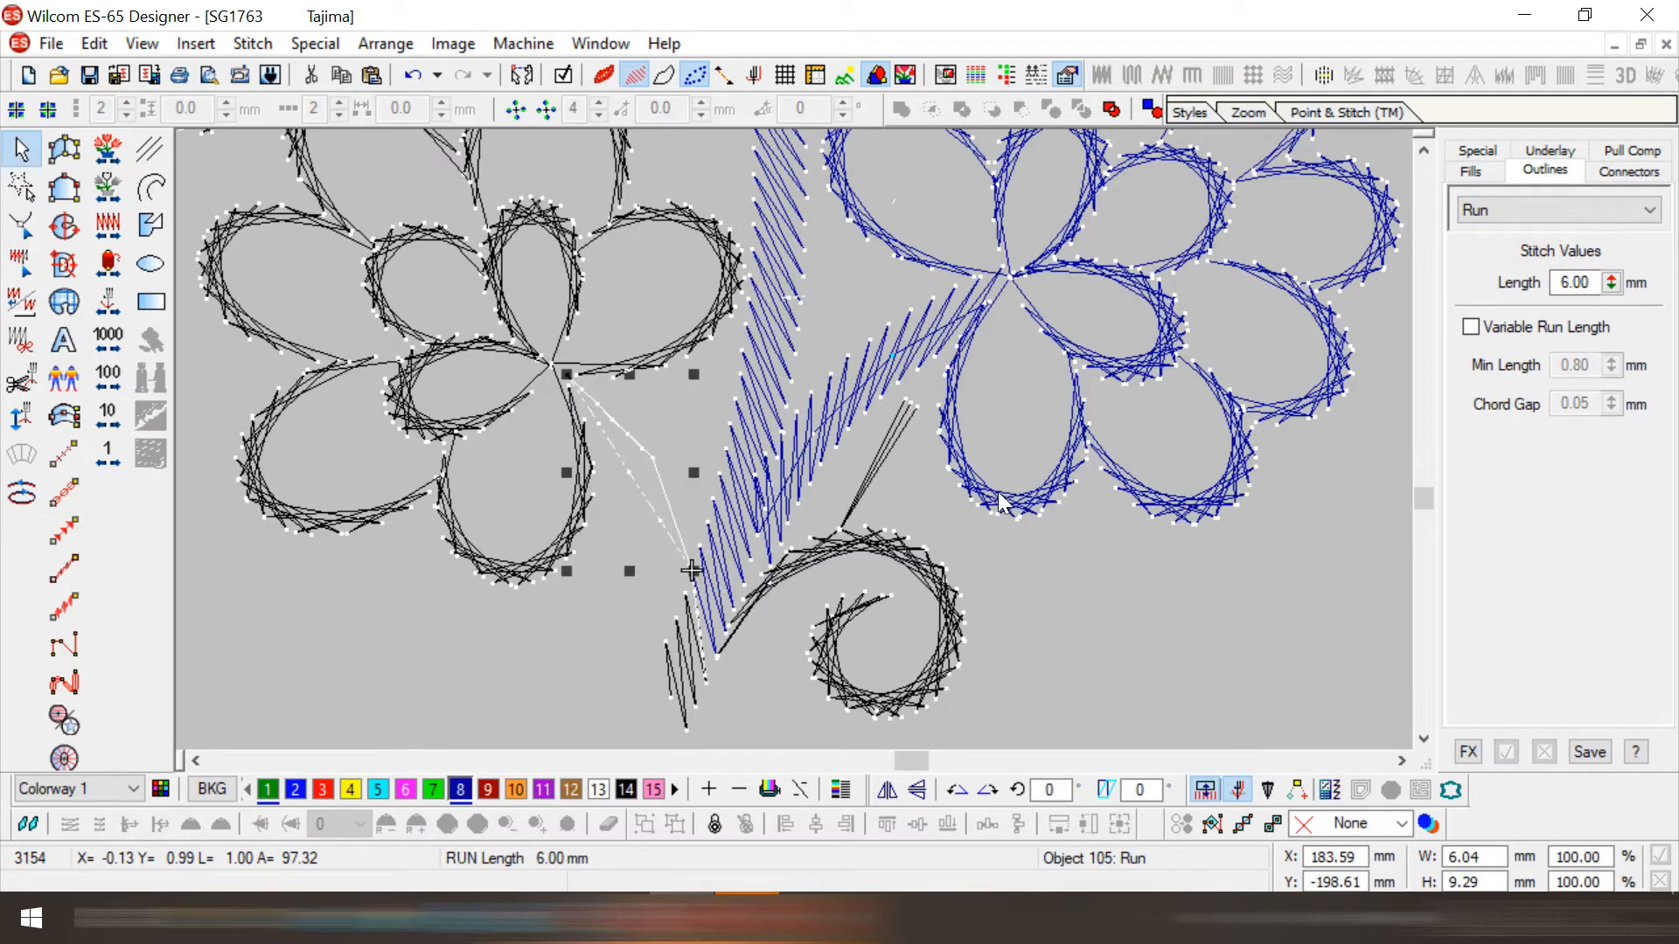
key("Tab")
key("Escape")
- Position the needle at the end of the left branch's travel run and ungroup the left flower for individual petal selection
key("Up")
key("Up")
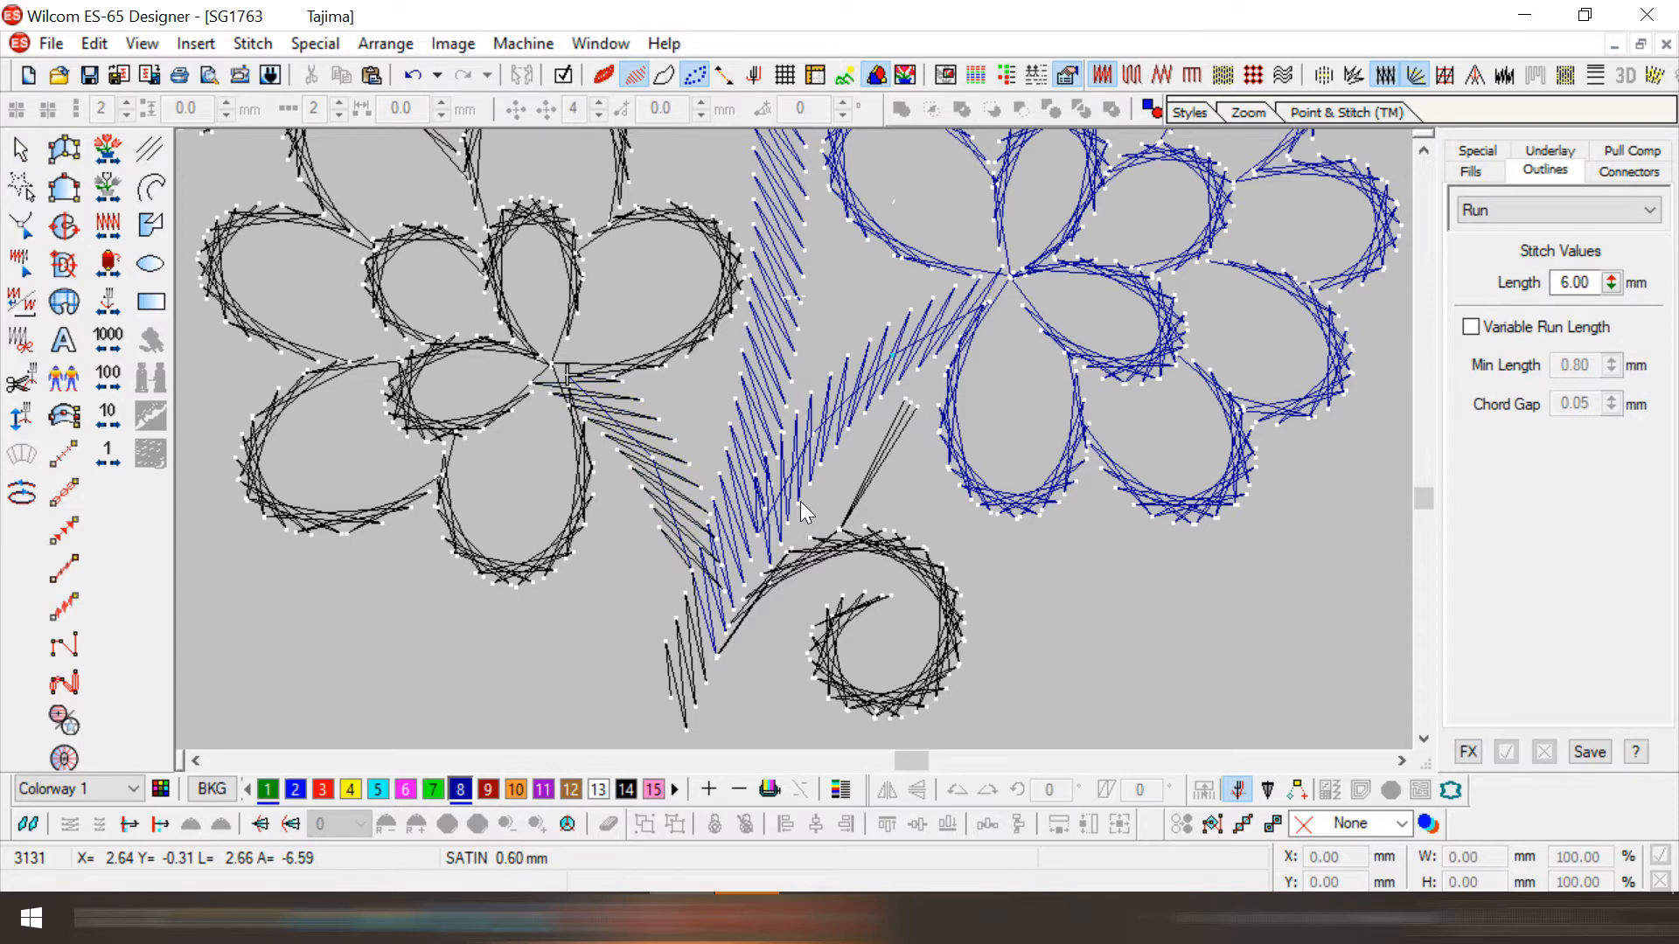
left_click(589, 464)
scroll(658, 493, "up", 2)
left_click(680, 507, "ctrl")
key("Escape")
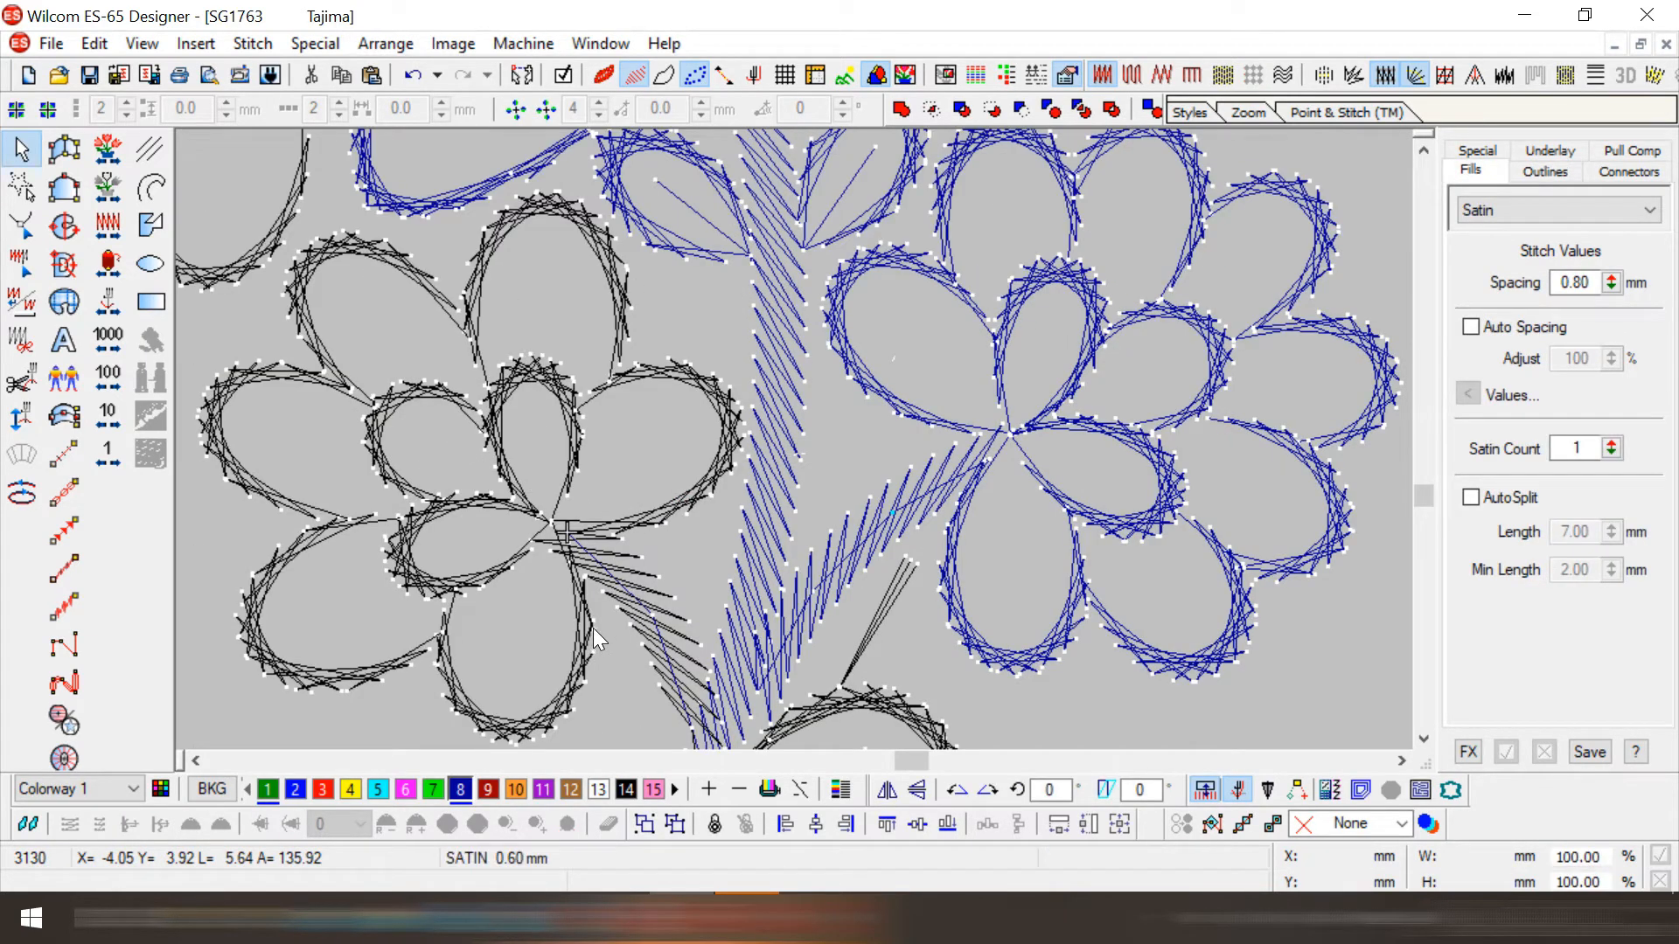
- Examine the left flower's outer petals one by one, checking their shape points and where each starts and ends
left_click(591, 629)
key("h")
key("Escape")
left_click(380, 661)
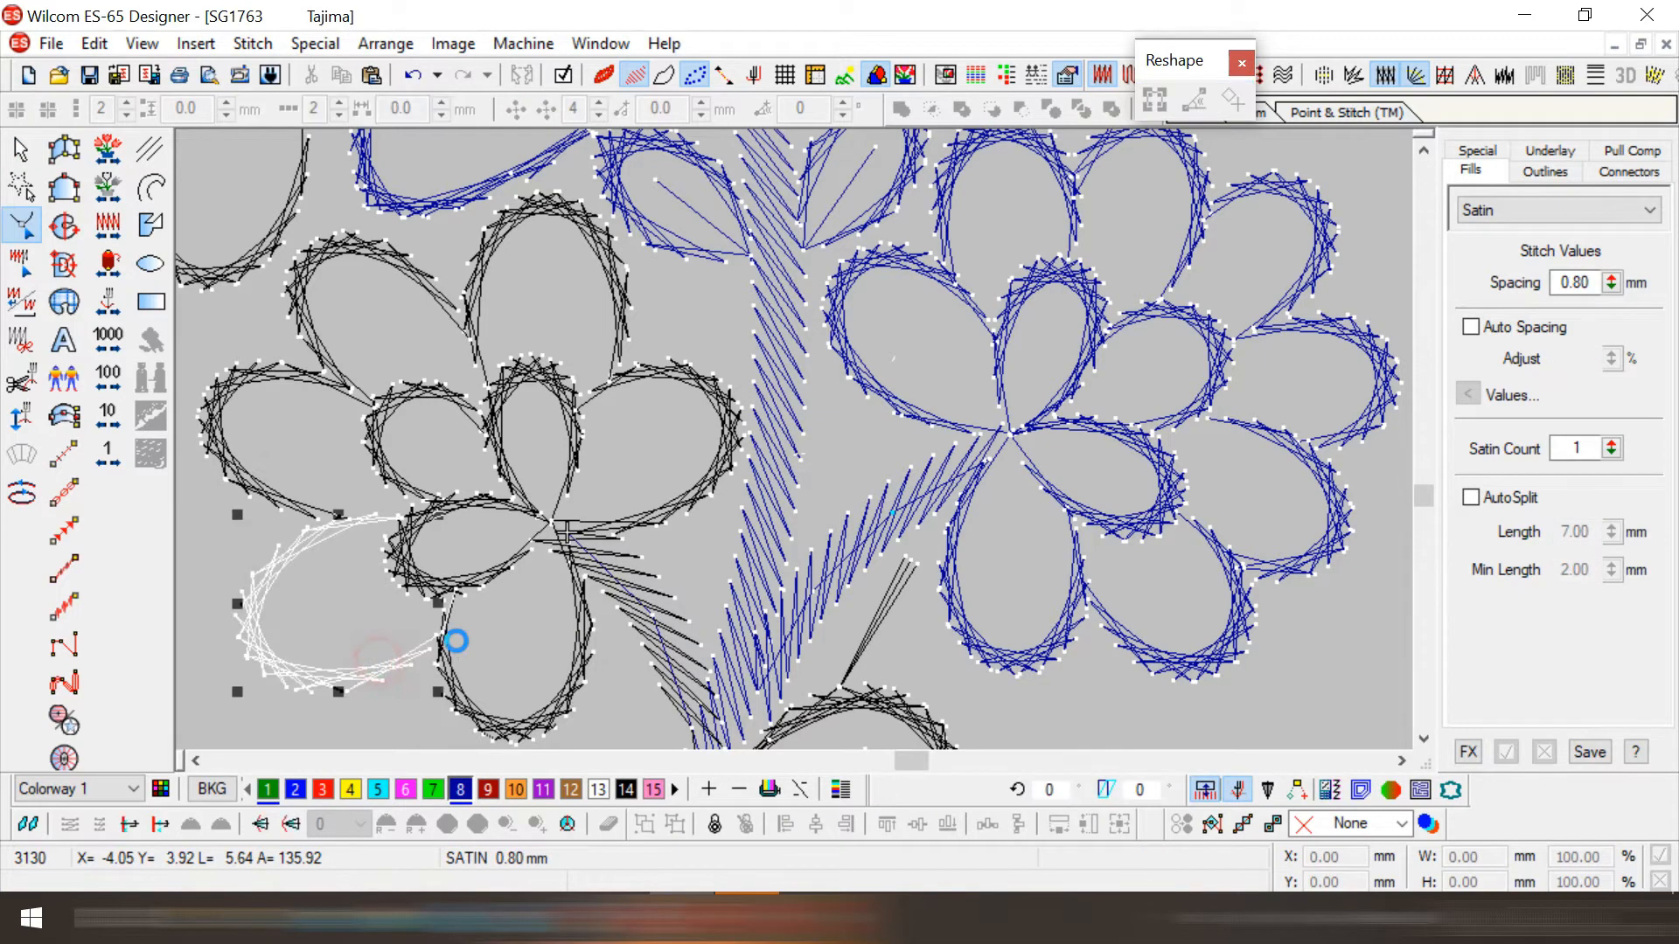
left_click(249, 490)
key("h")
key("Escape")
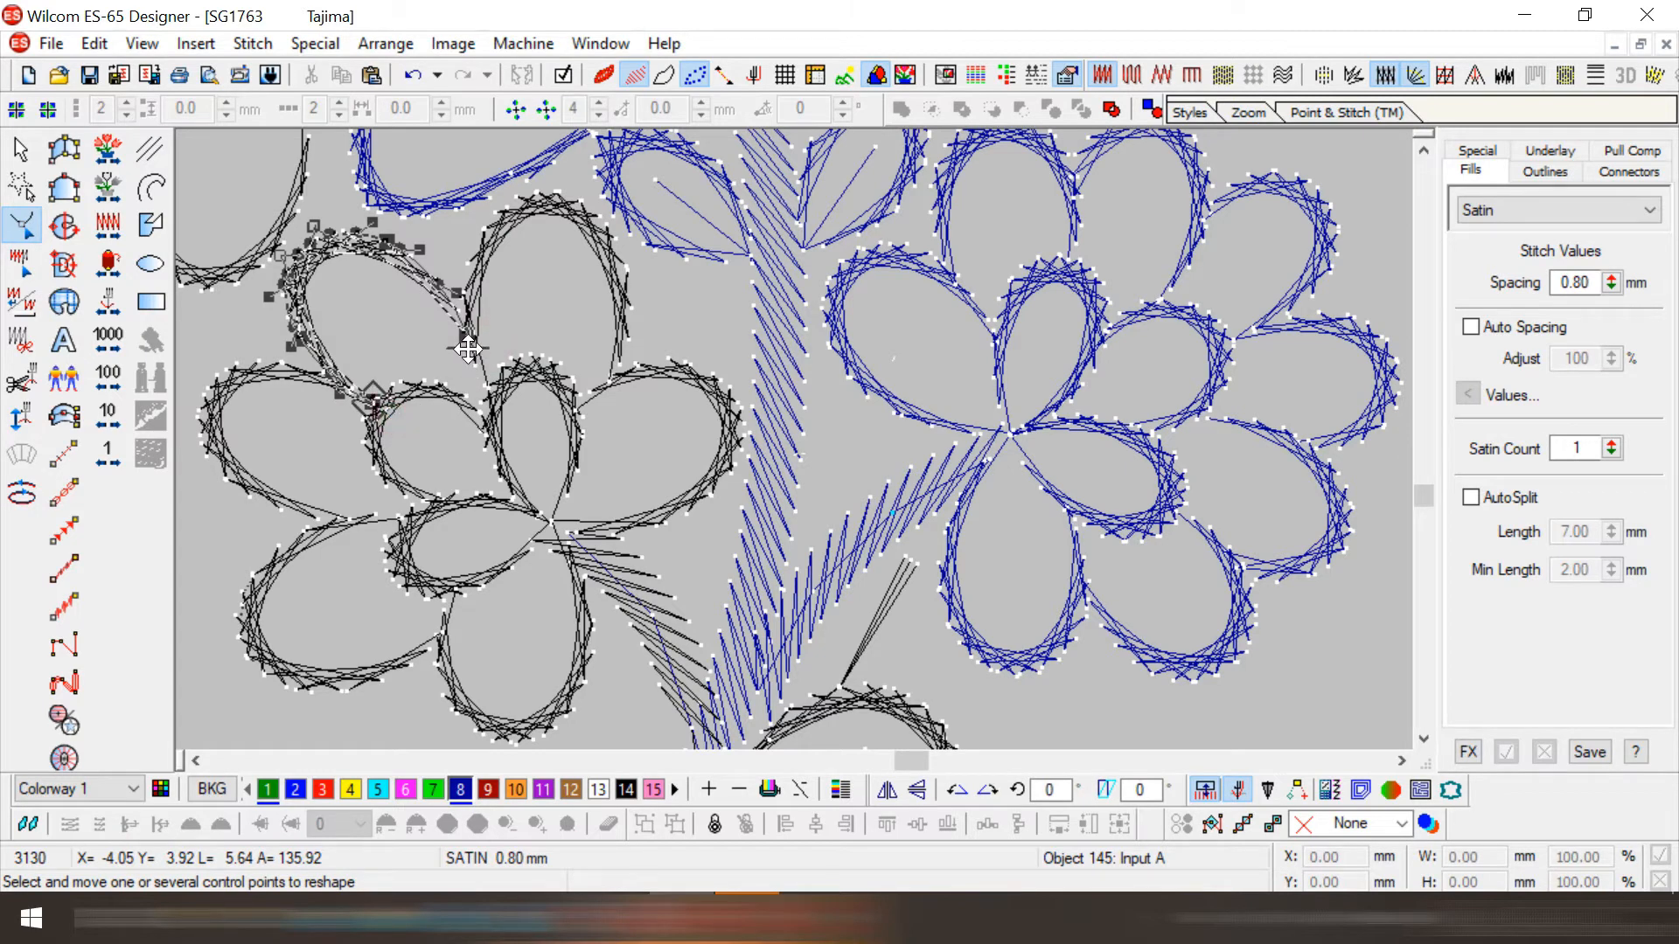
key("Escape")
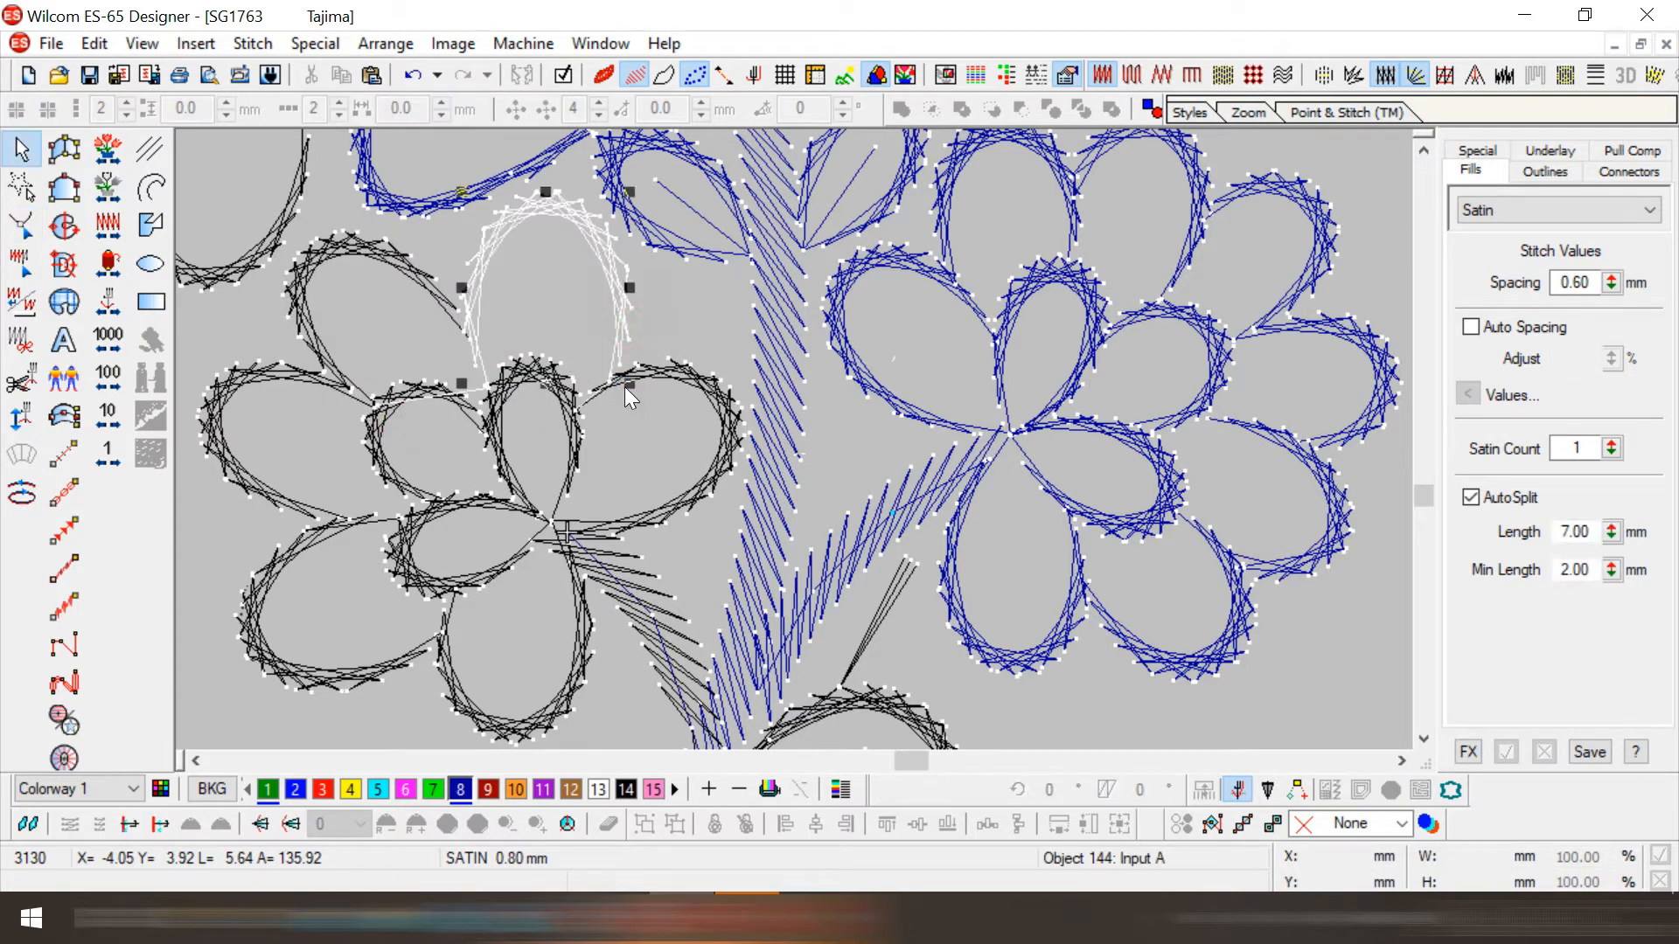
key("h")
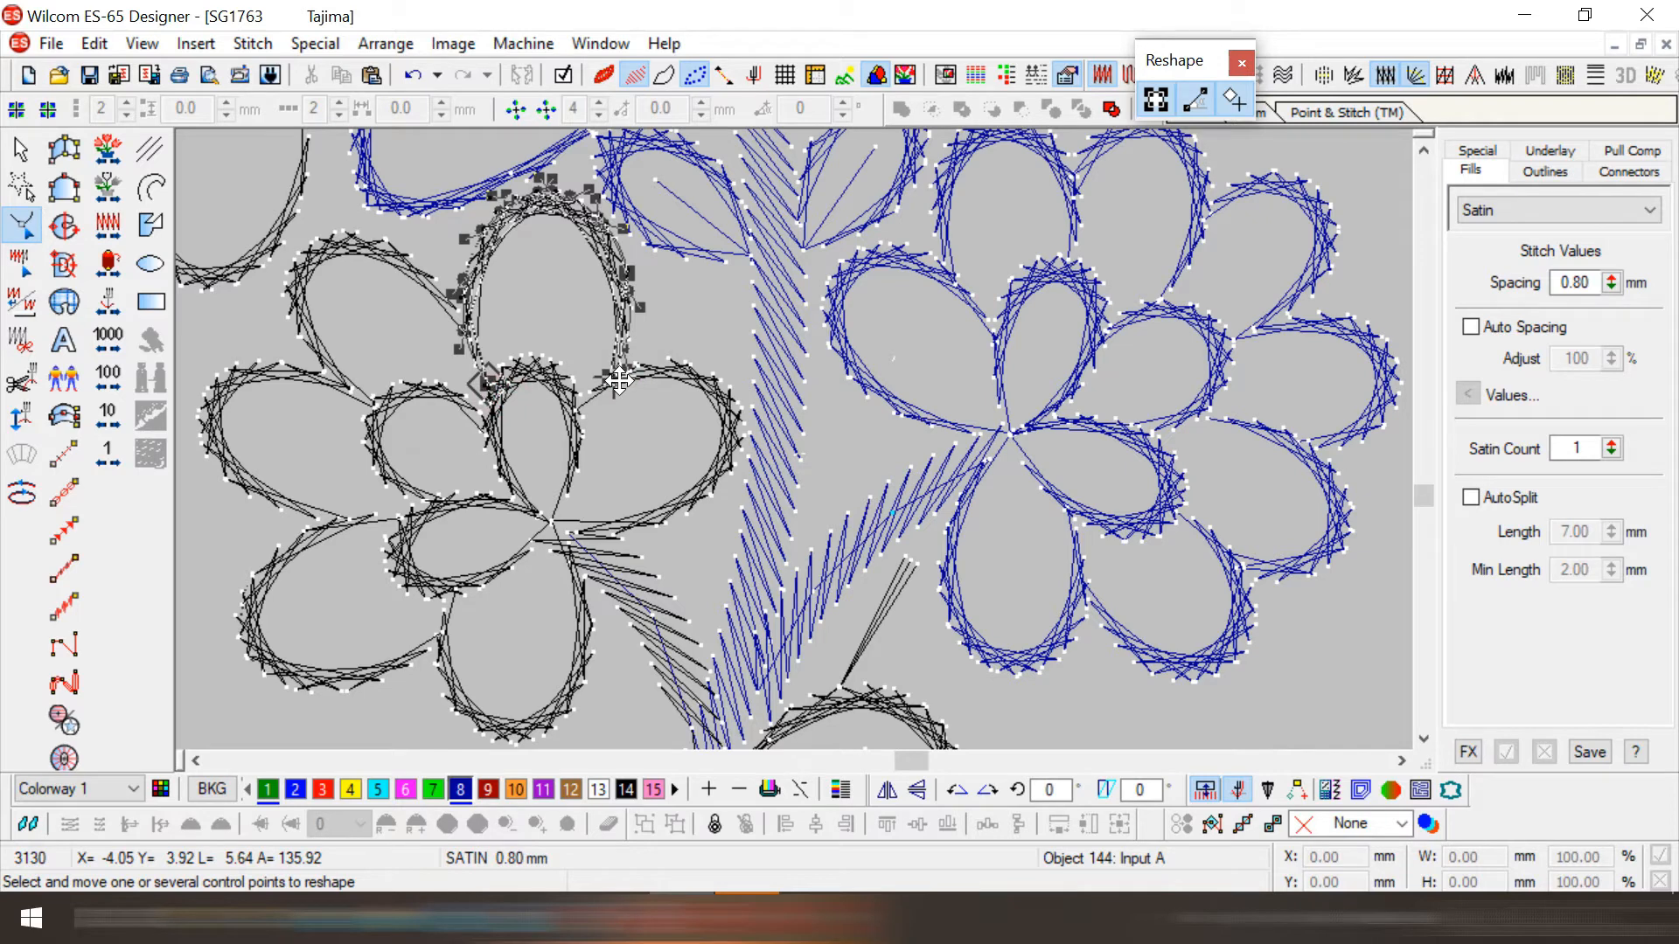
left_click(682, 376)
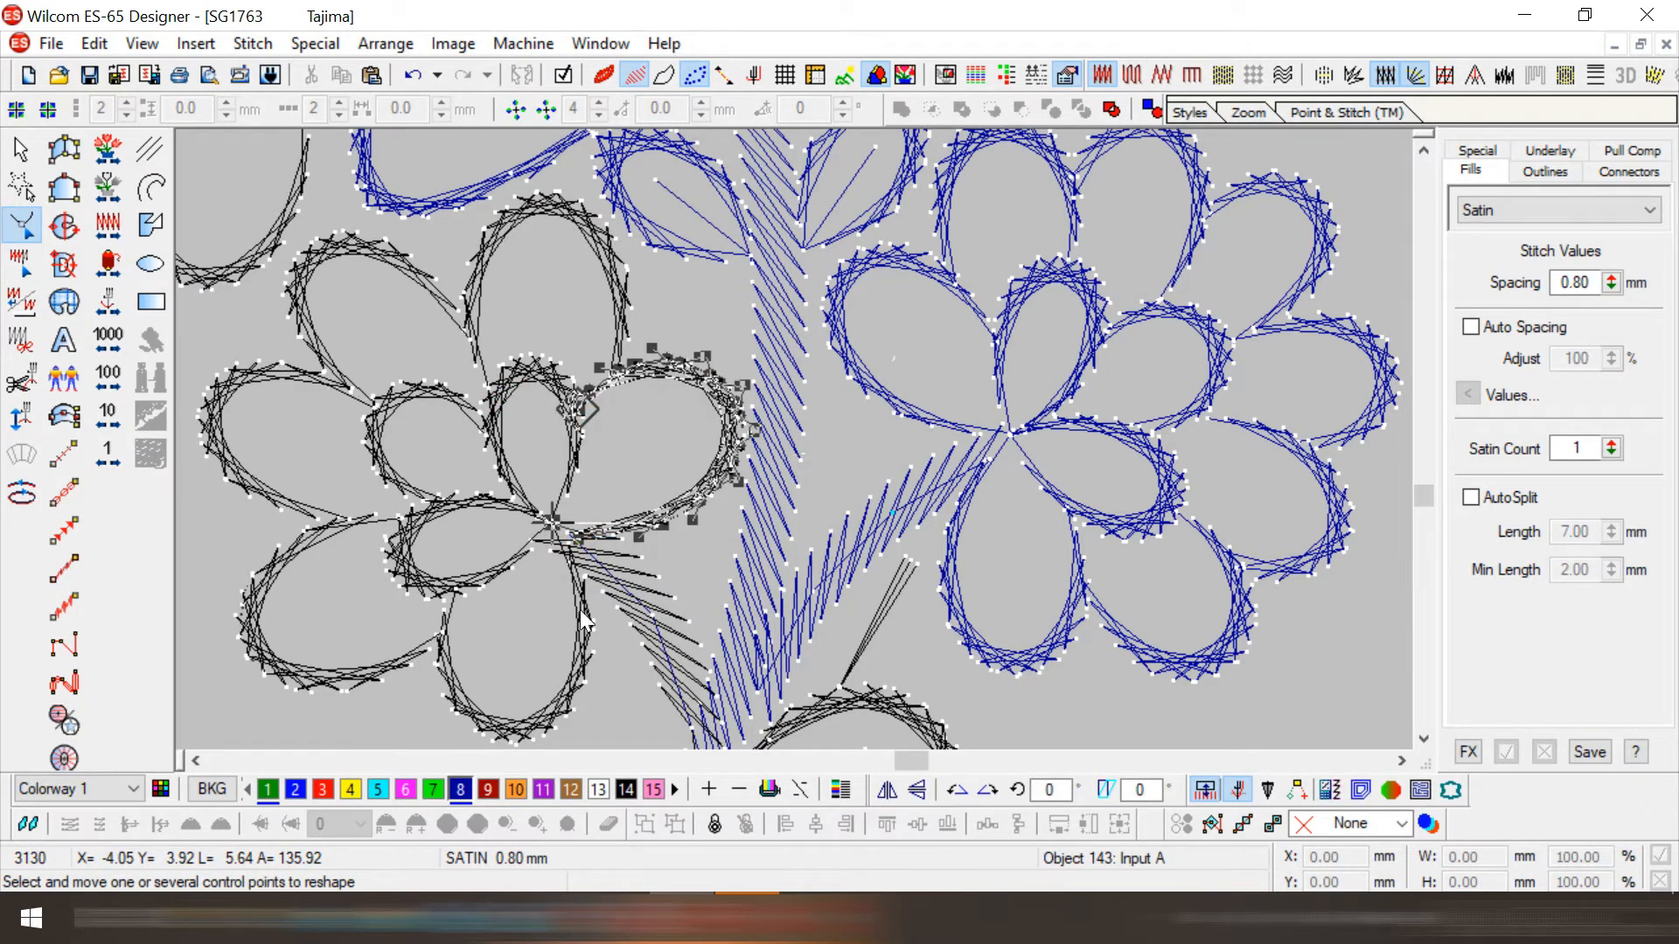
key("Escape")
- Resequence the left flower's outer petals clockwise from the bottom one, cutting and pasting each
left_click(560, 633)
left_click(391, 669)
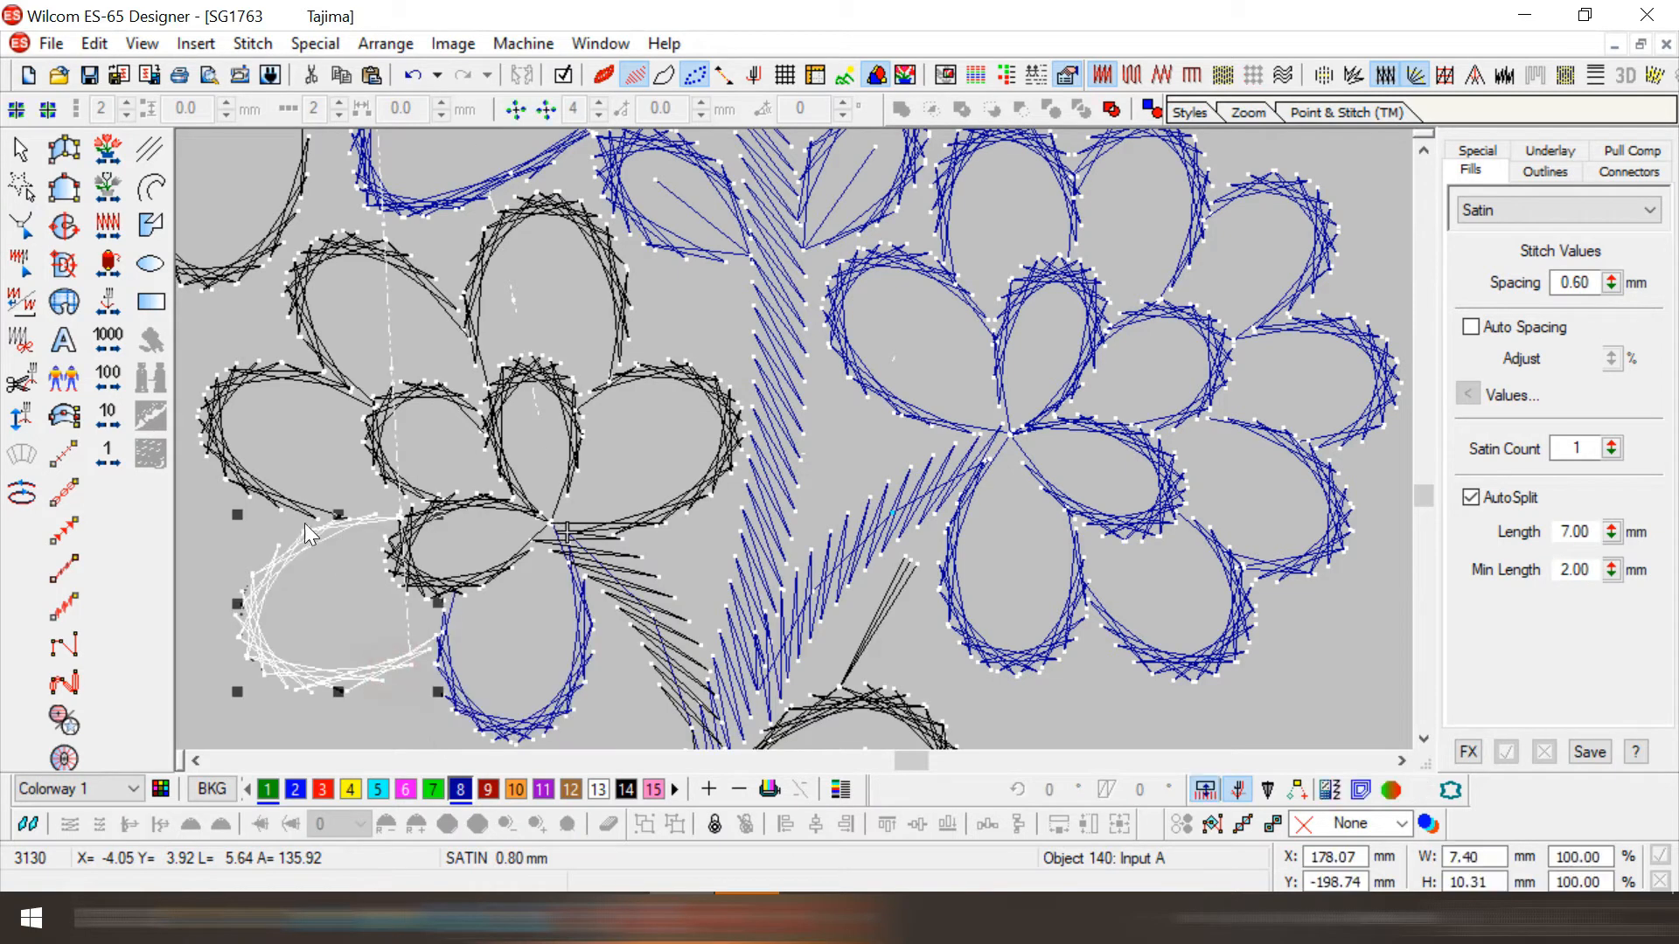
left_click(287, 502)
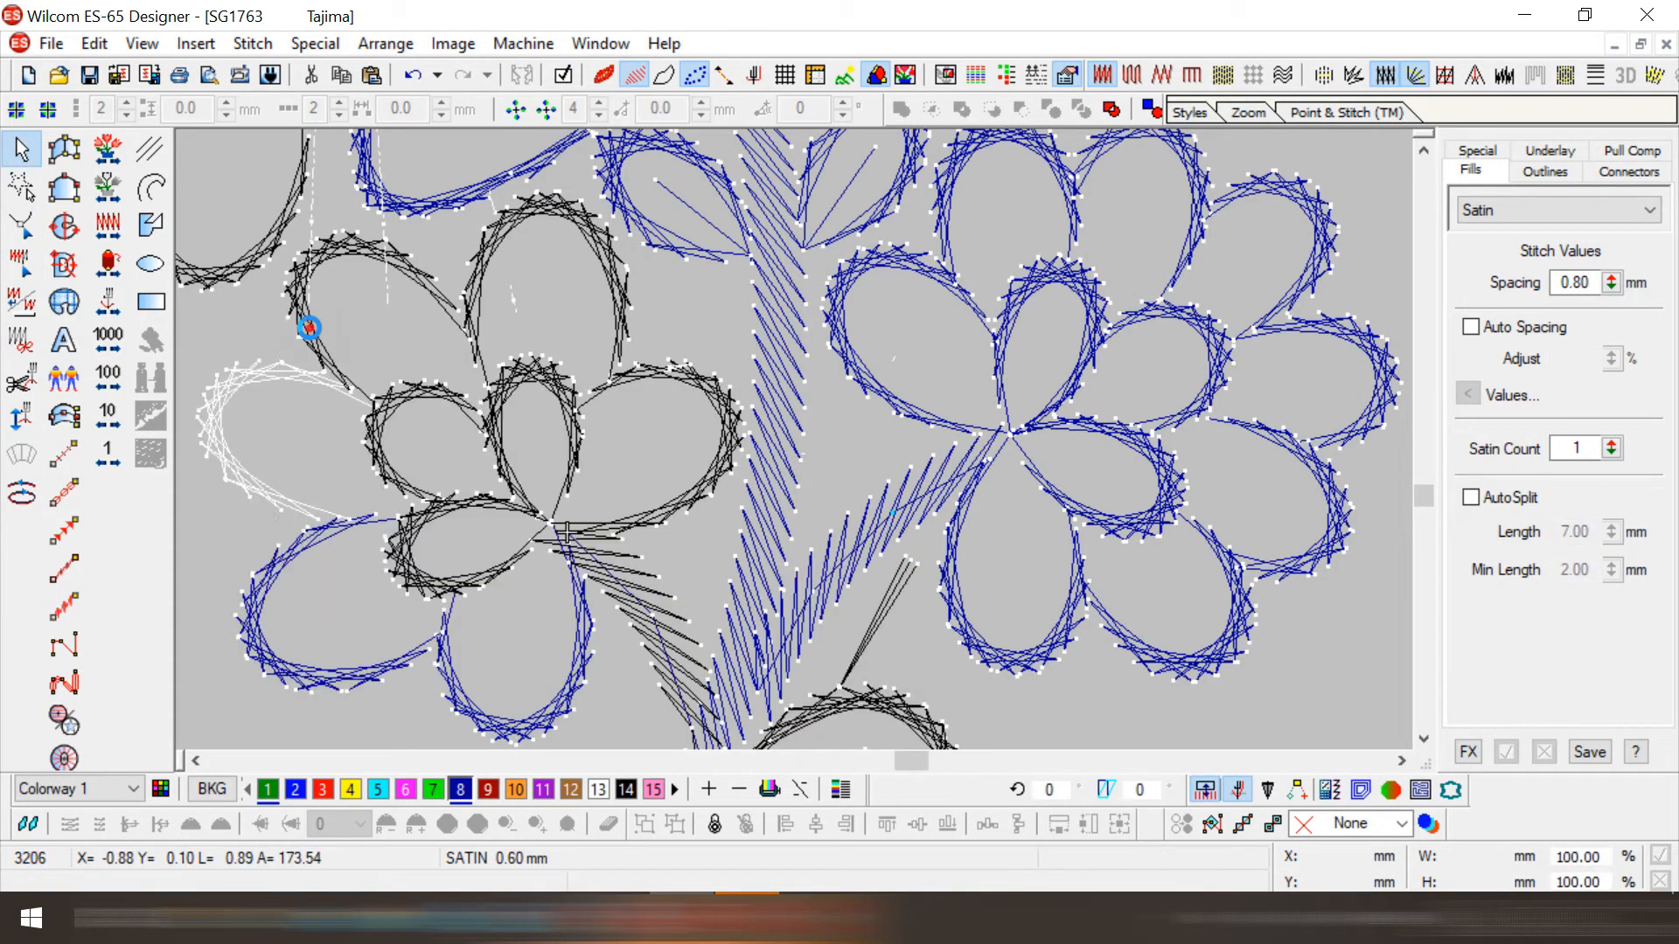
left_click(375, 321)
left_click(498, 265)
left_click(699, 383)
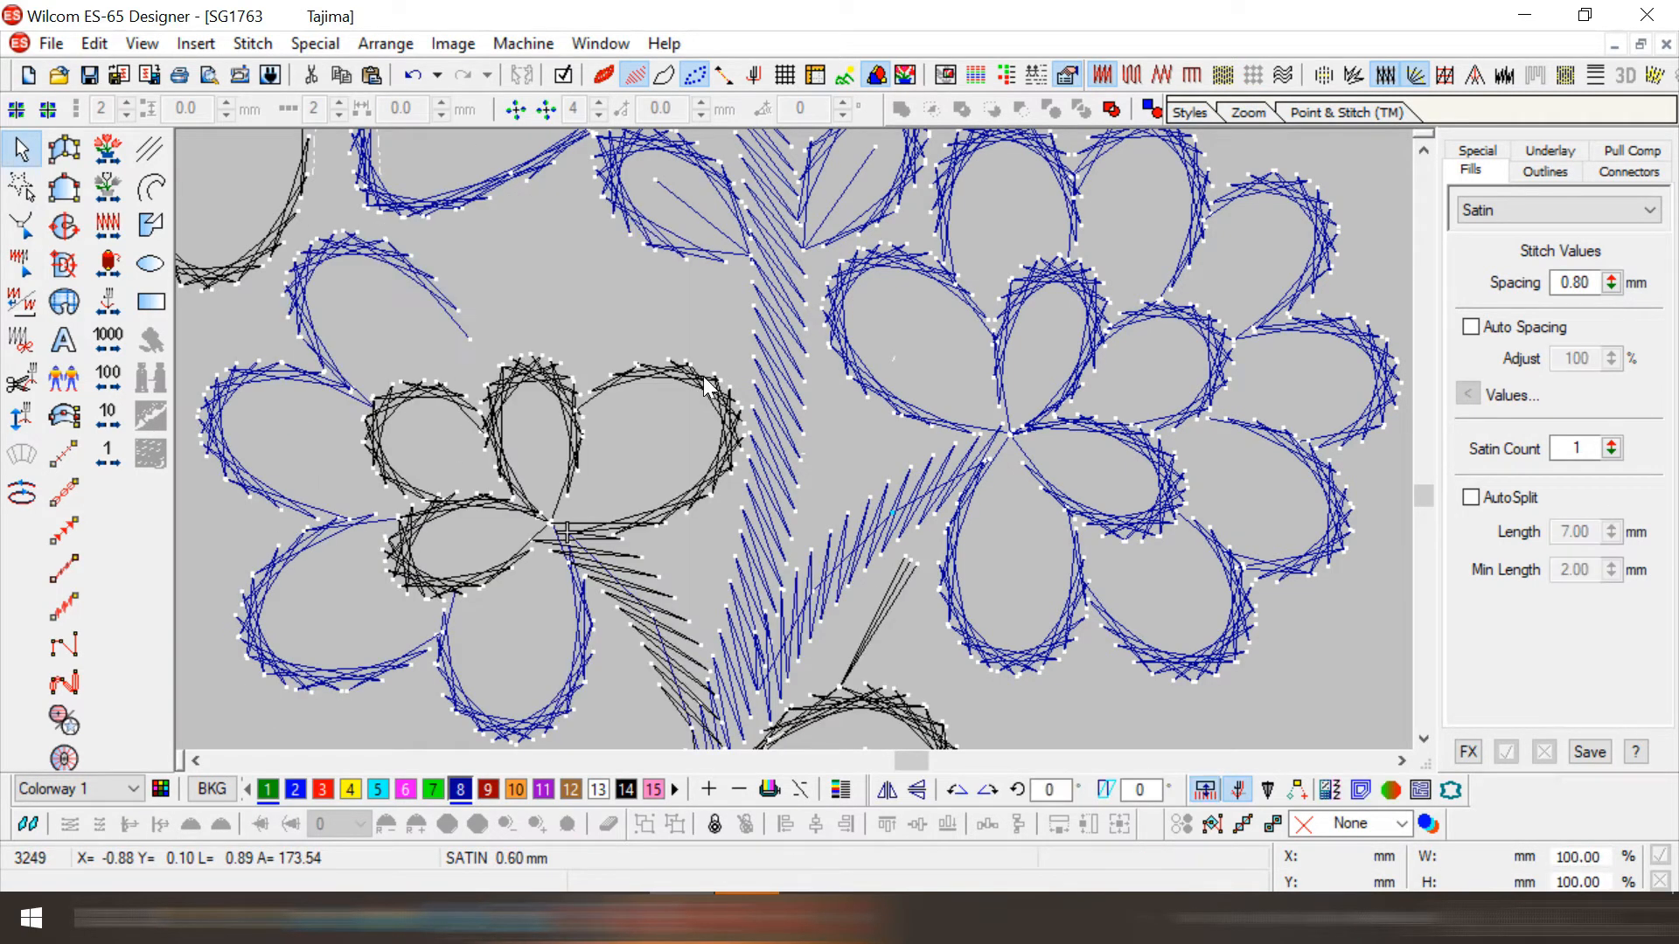
- Cut and paste the left flower's three inner petals so they stitch after its outer petals
left_click_drag(354, 344, 568, 597)
scroll(579, 584, "down", 3)
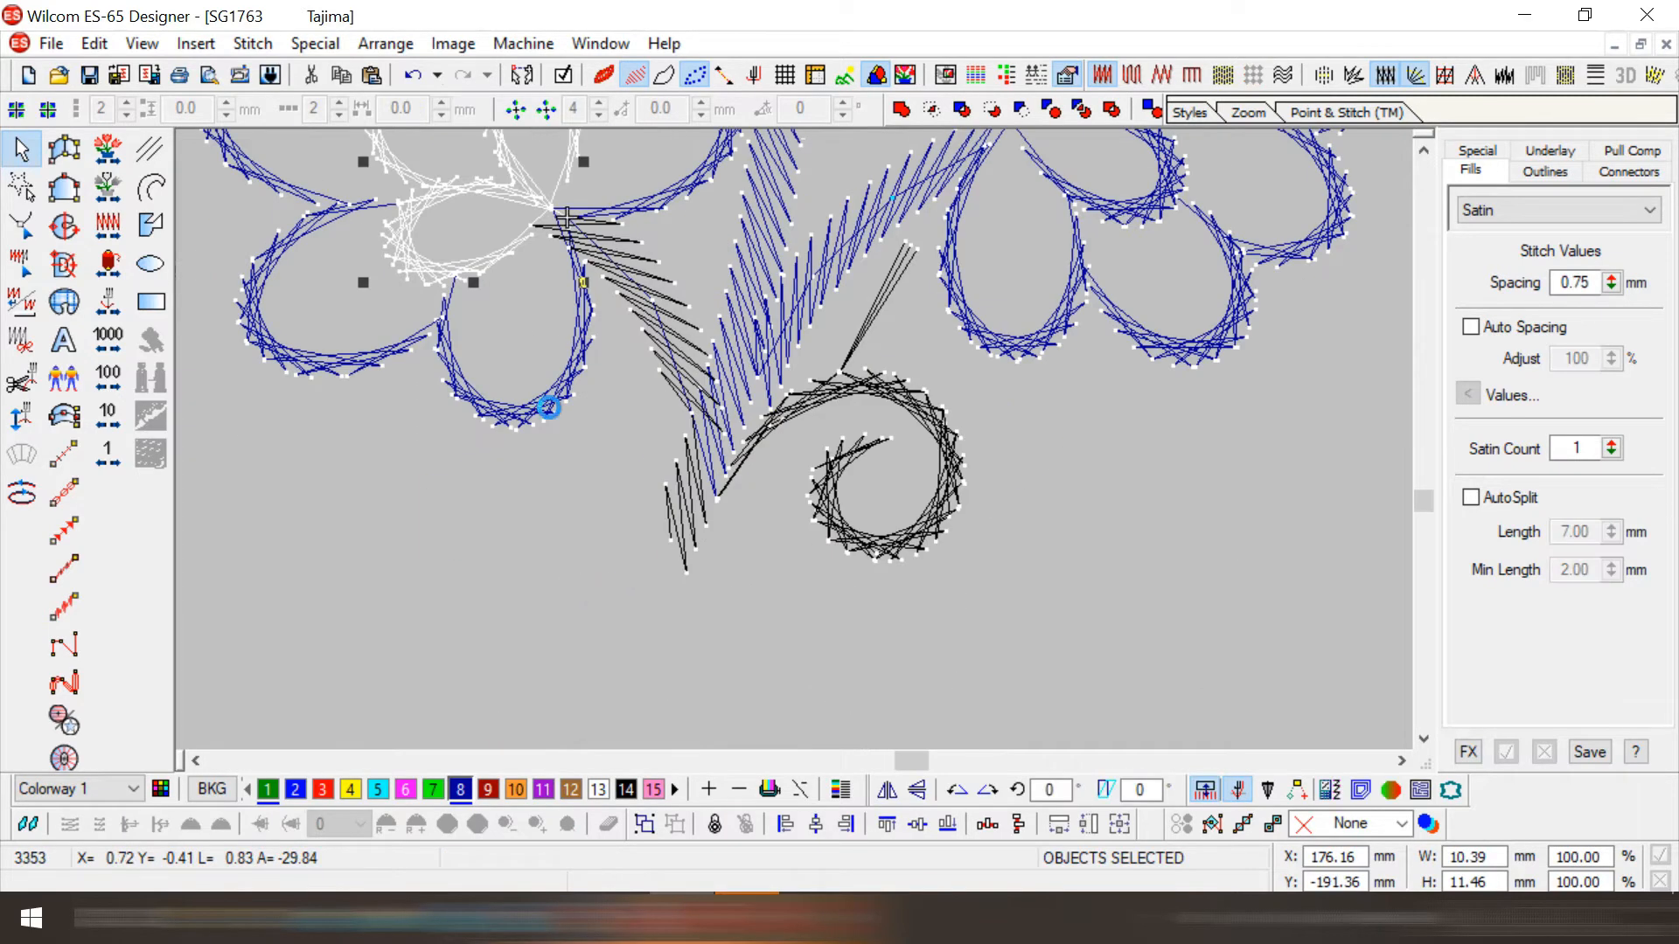
key("Escape")
- Cut and paste the bottom curl so it stitches from the base of the stem, before the left branch
key("Down")
key("Down")
key("Right")
key("Right")
key("Right")
key("Right")
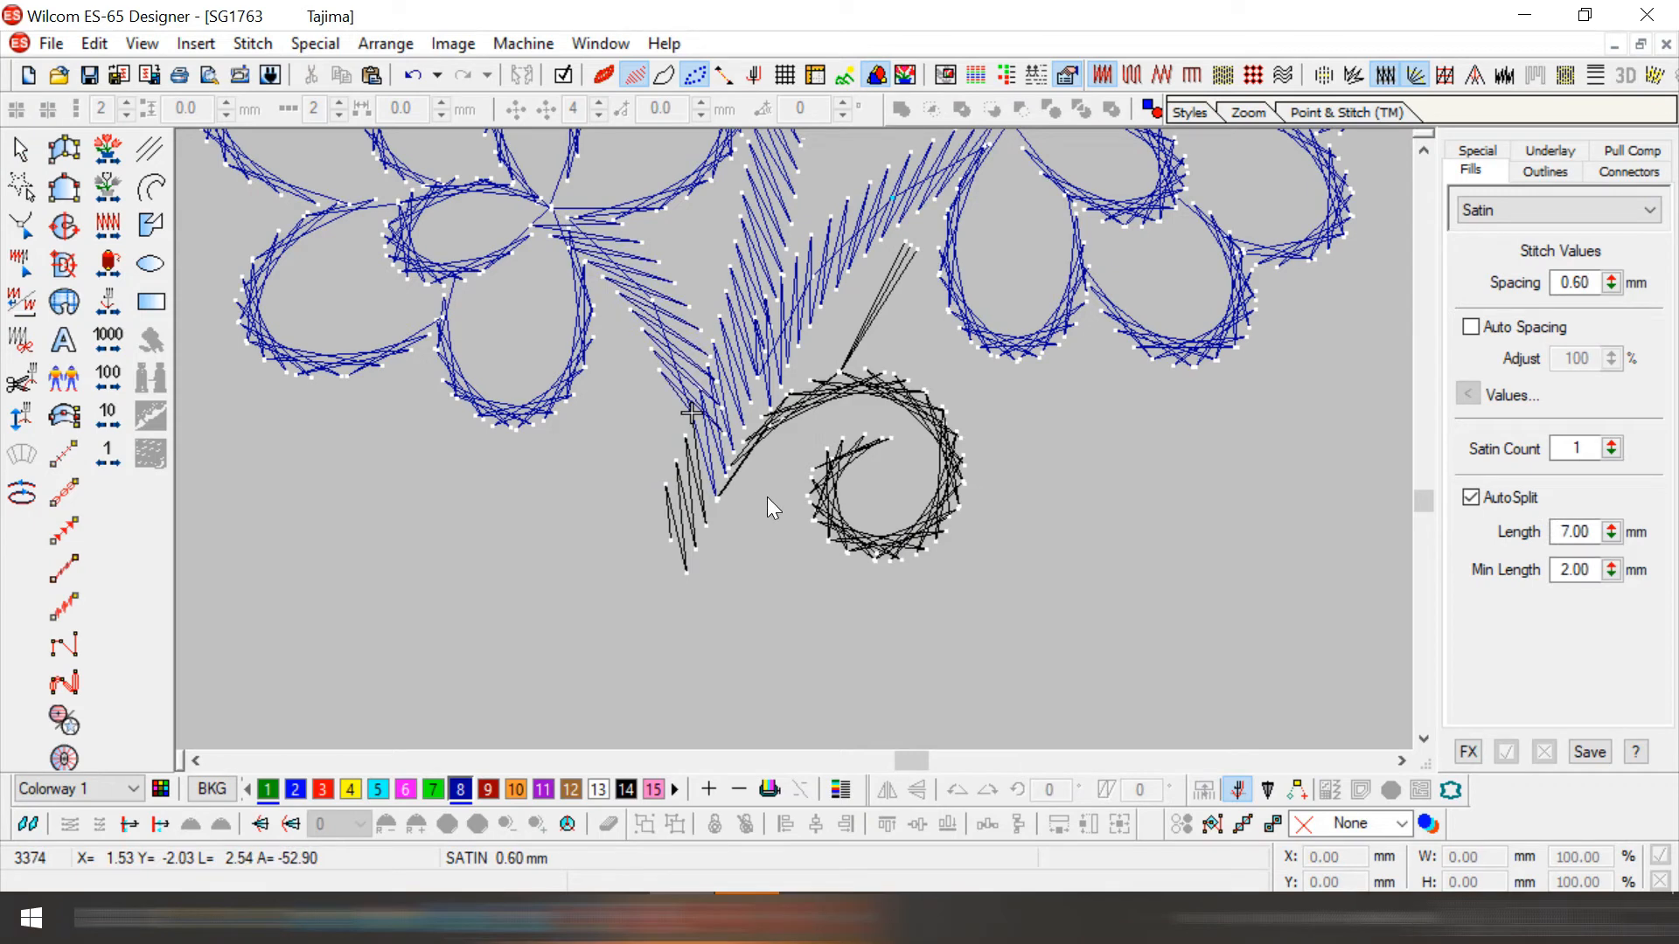
key("Left")
key("Left")
key("Left")
key("Left")
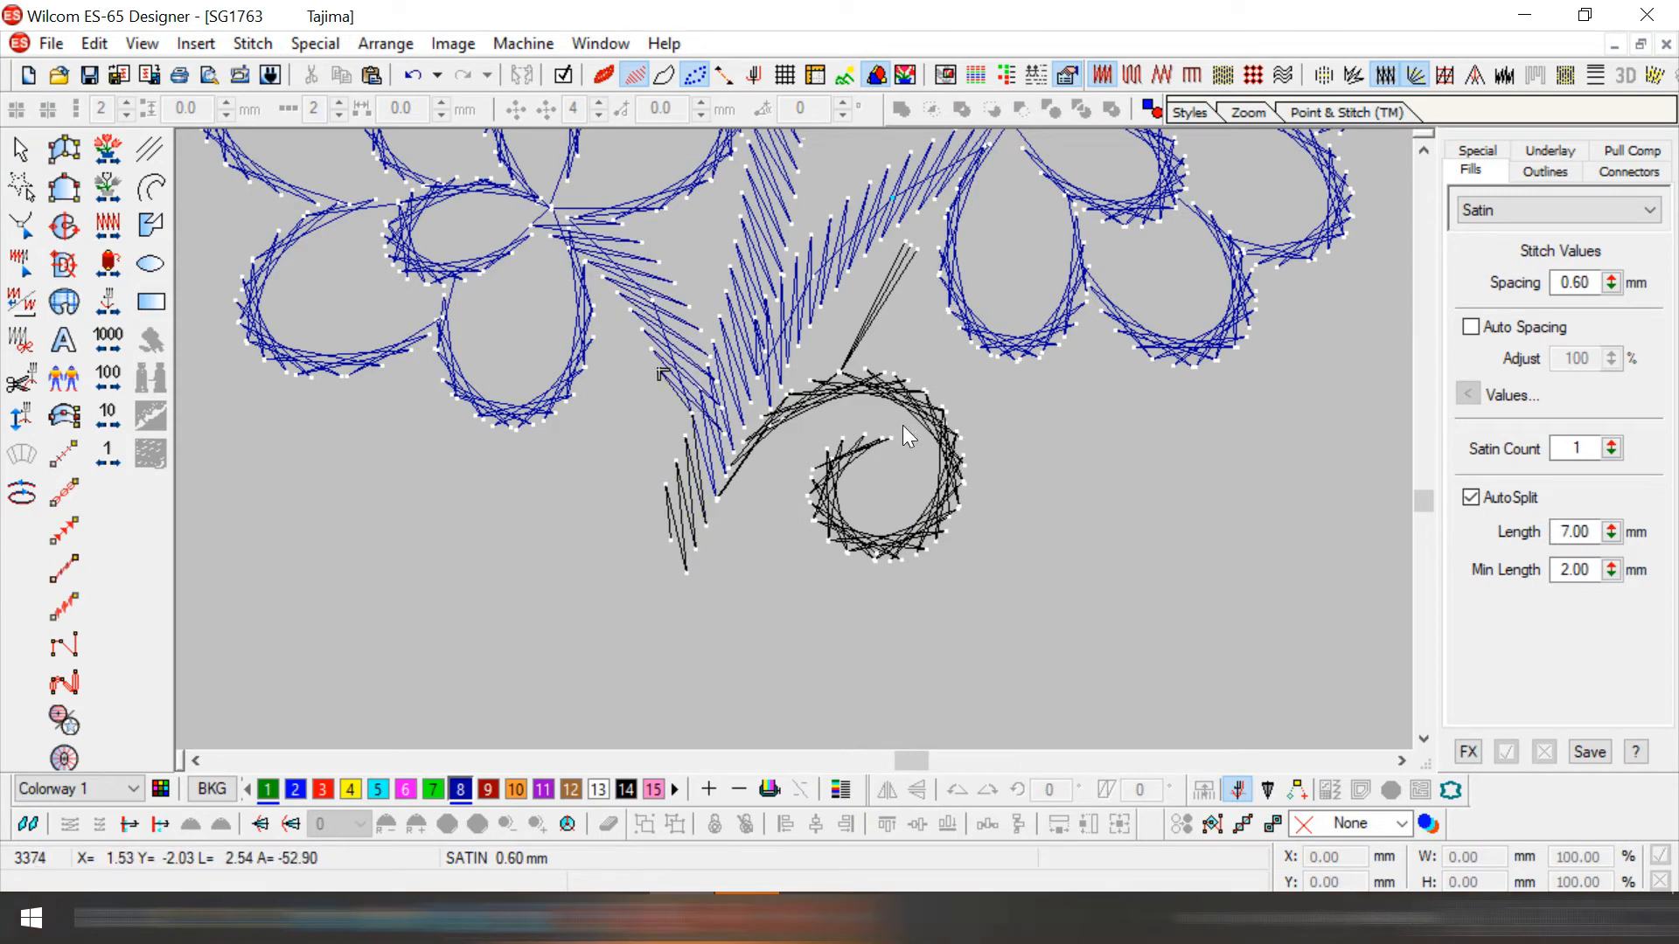
left_click(756, 458)
key("Delete")
key("ctrl+v")
- Cut and paste the thin run sprig at the top of the curl, and set the curl's satin spacing to 0.9 mm
left_click(856, 349)
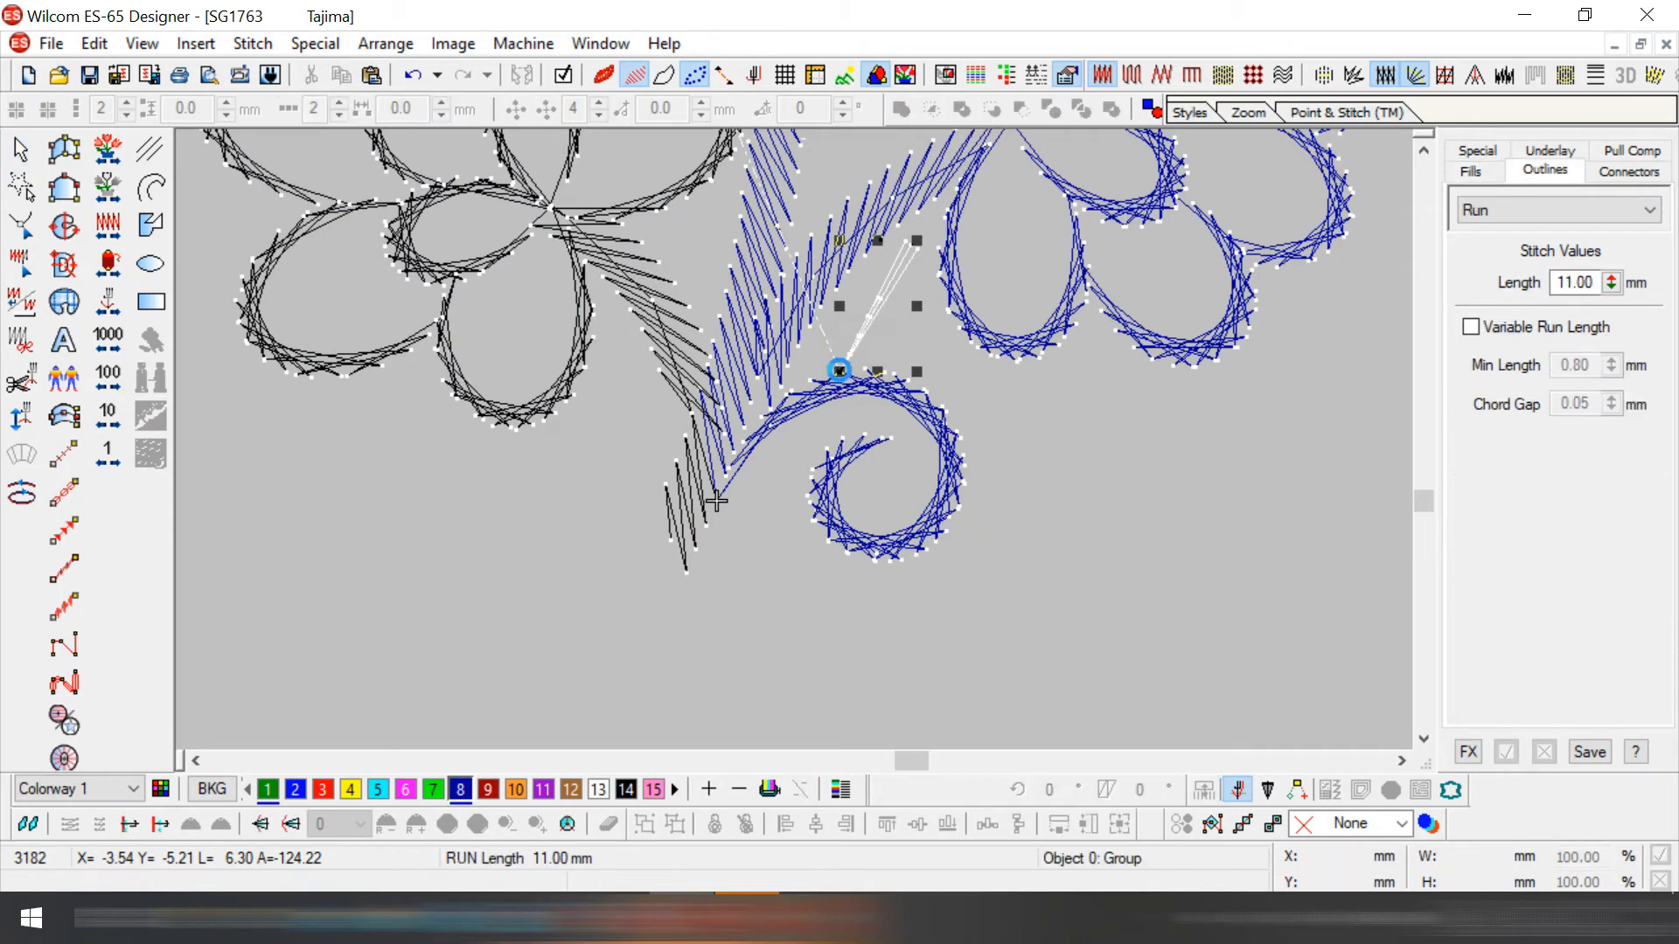
key("ctrl+x")
key("e")
left_click(840, 372)
key("ctrl+v")
left_click(940, 470)
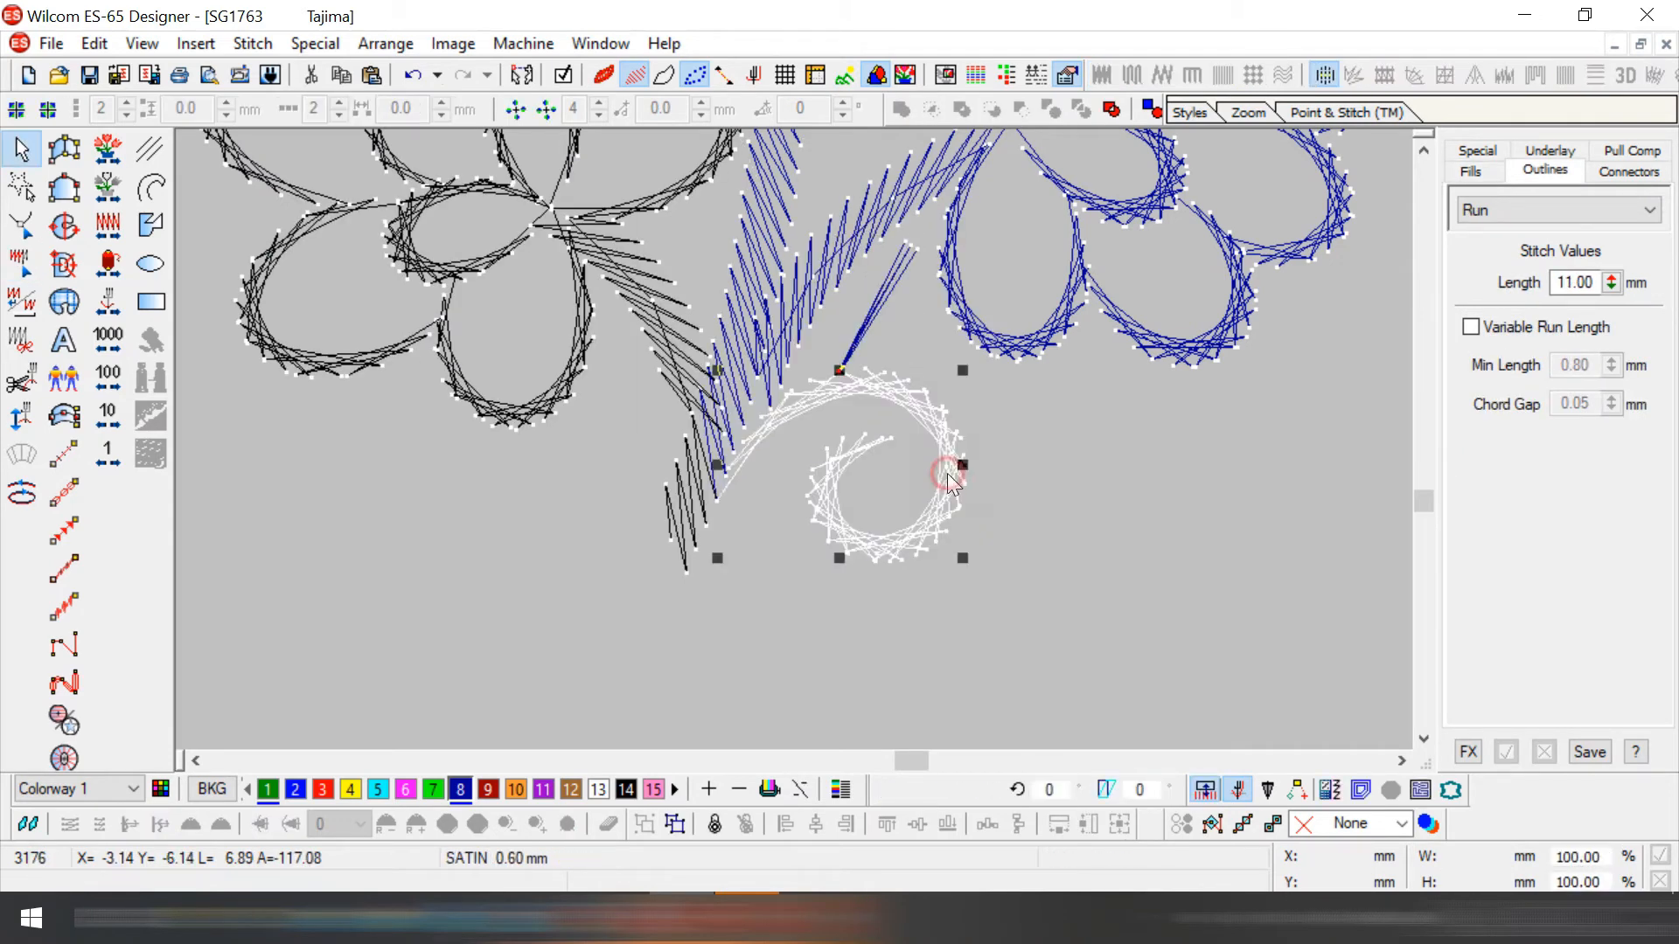
left_click(1471, 174)
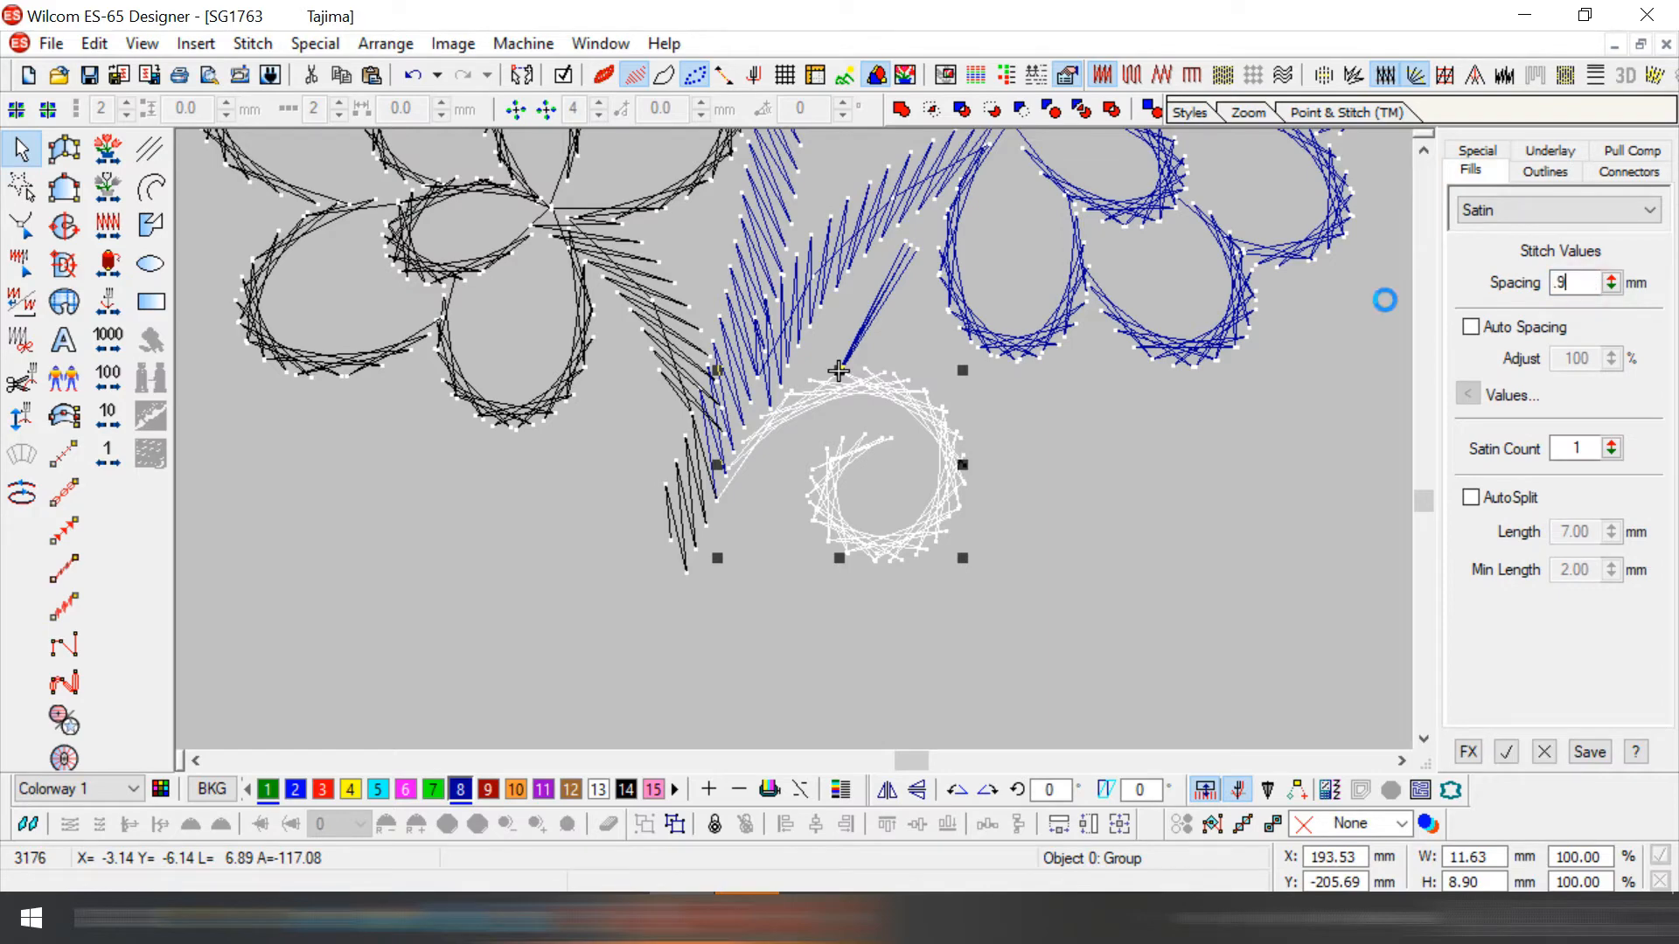
- Cut and paste the lower-left heart and its connecting run so they stitch from the adjoining notch in the large flower's outline
scroll(646, 448, "up", 2)
scroll(346, 450, "down", 1)
scroll(478, 528, "down", 4)
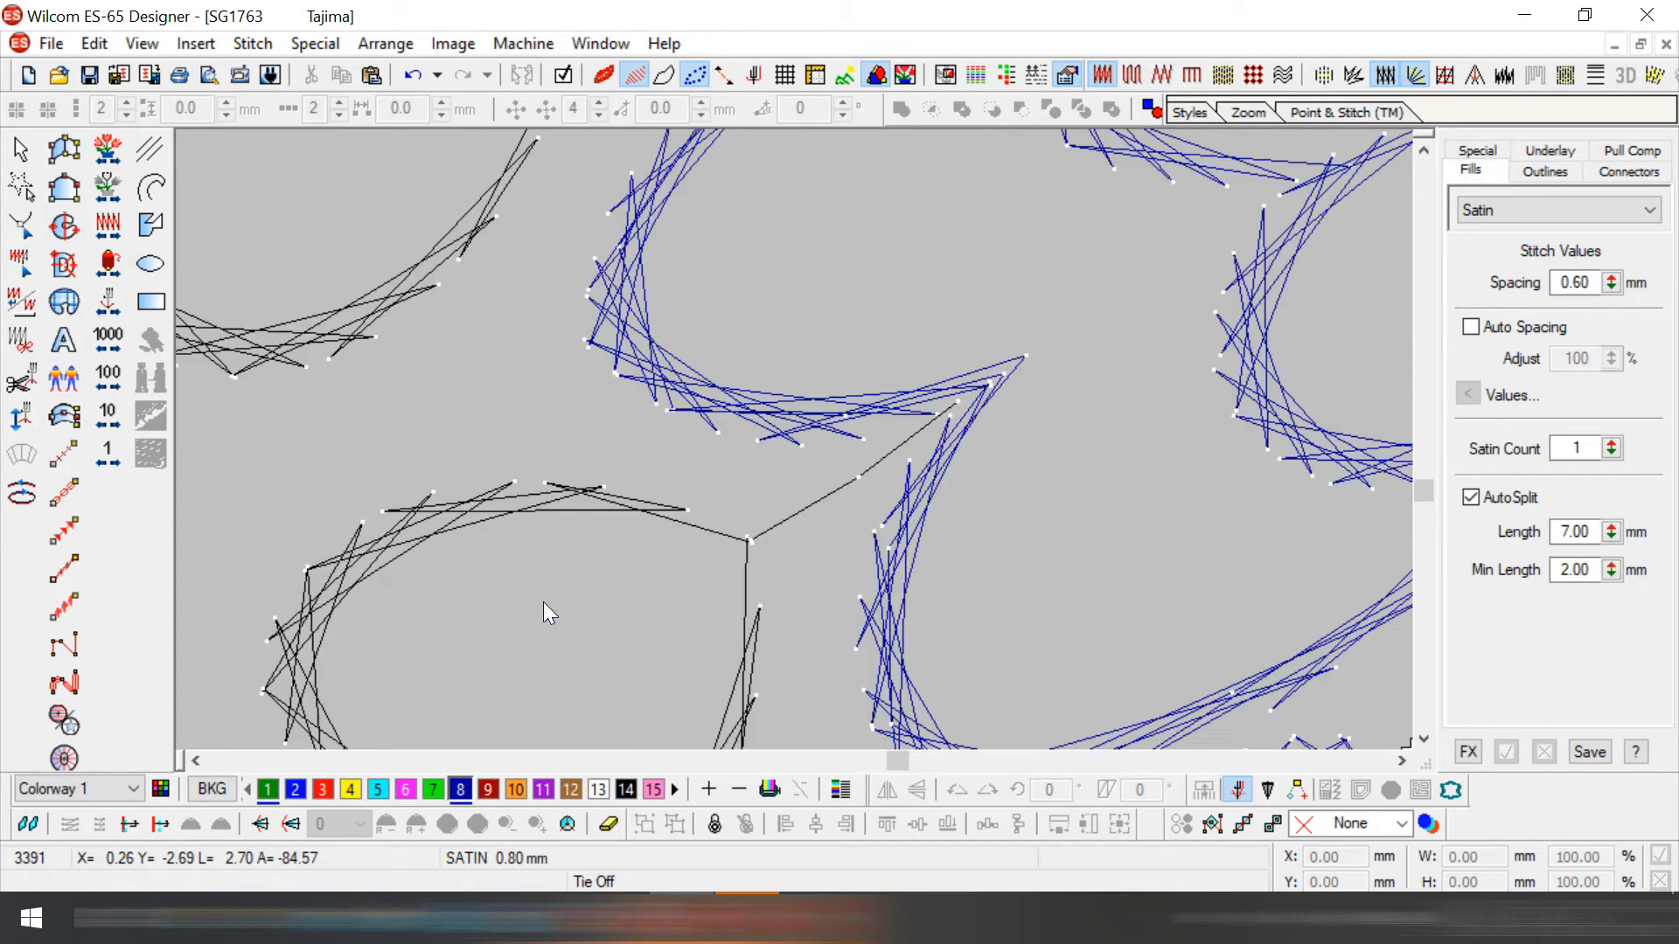
left_click(956, 420)
key("h")
scroll(971, 414, "up", 2)
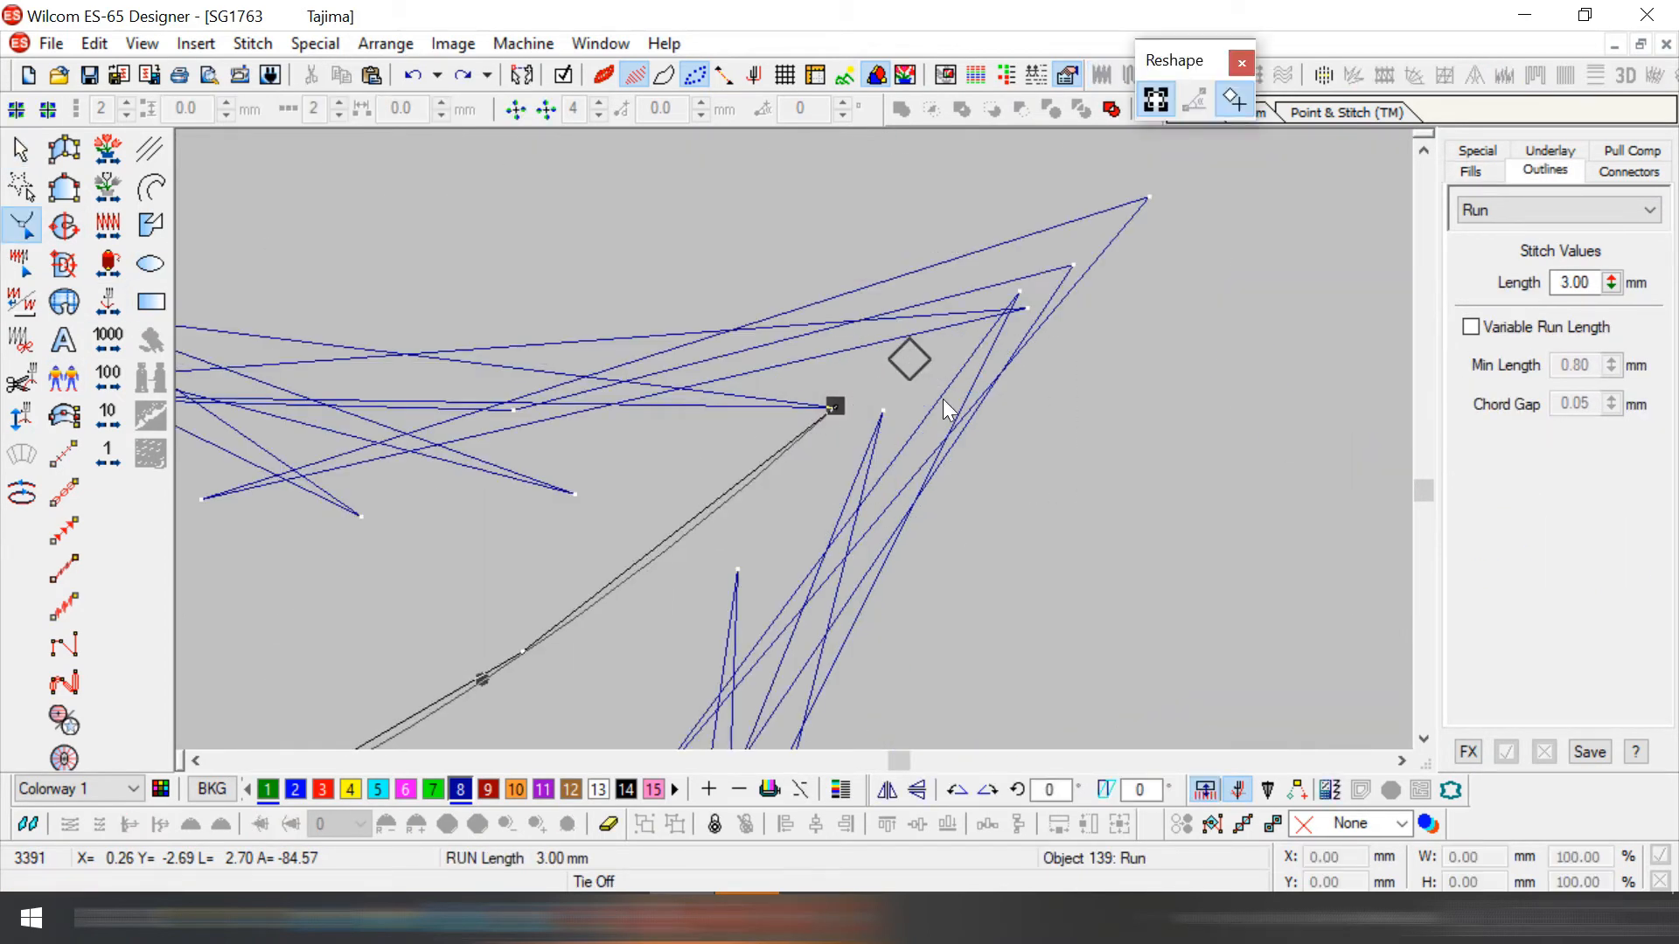
key("shift+z")
key("Escape")
key("ctrl+x")
left_click(813, 423)
key("ctrl+v")
key("Escape")
left_click(367, 592)
key("shift+z")
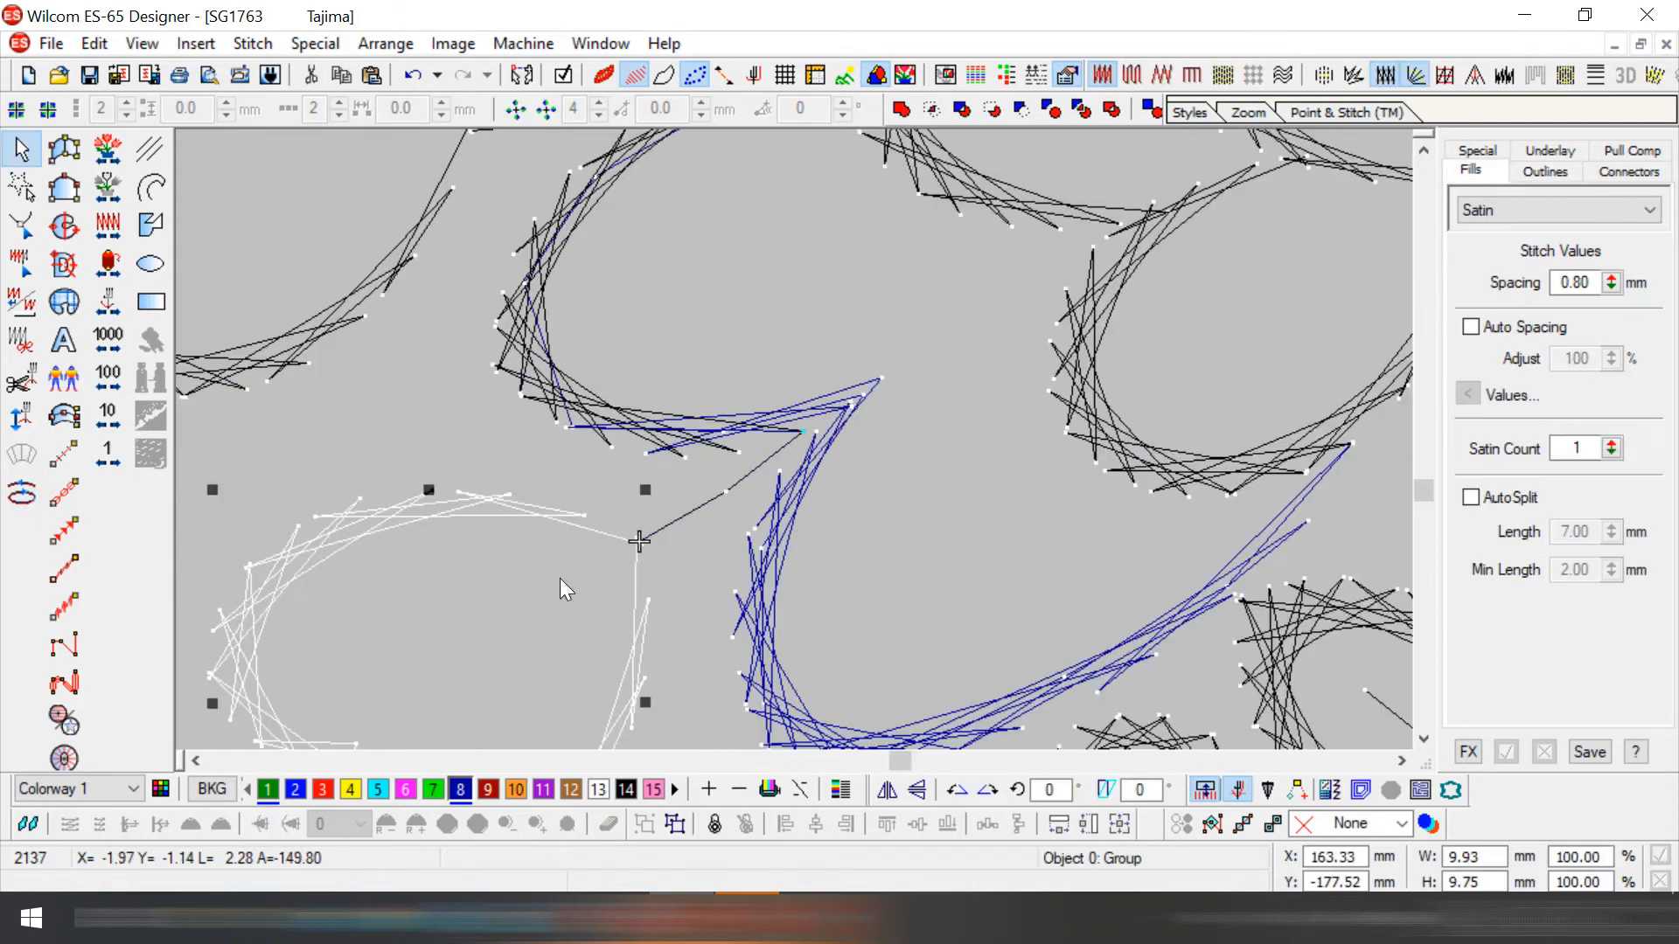
- Reshape the run connecting the heart above the lower-left one to the large flower's outline
key("Escape")
scroll(658, 534, "up", 2)
left_click(691, 416)
key("h")
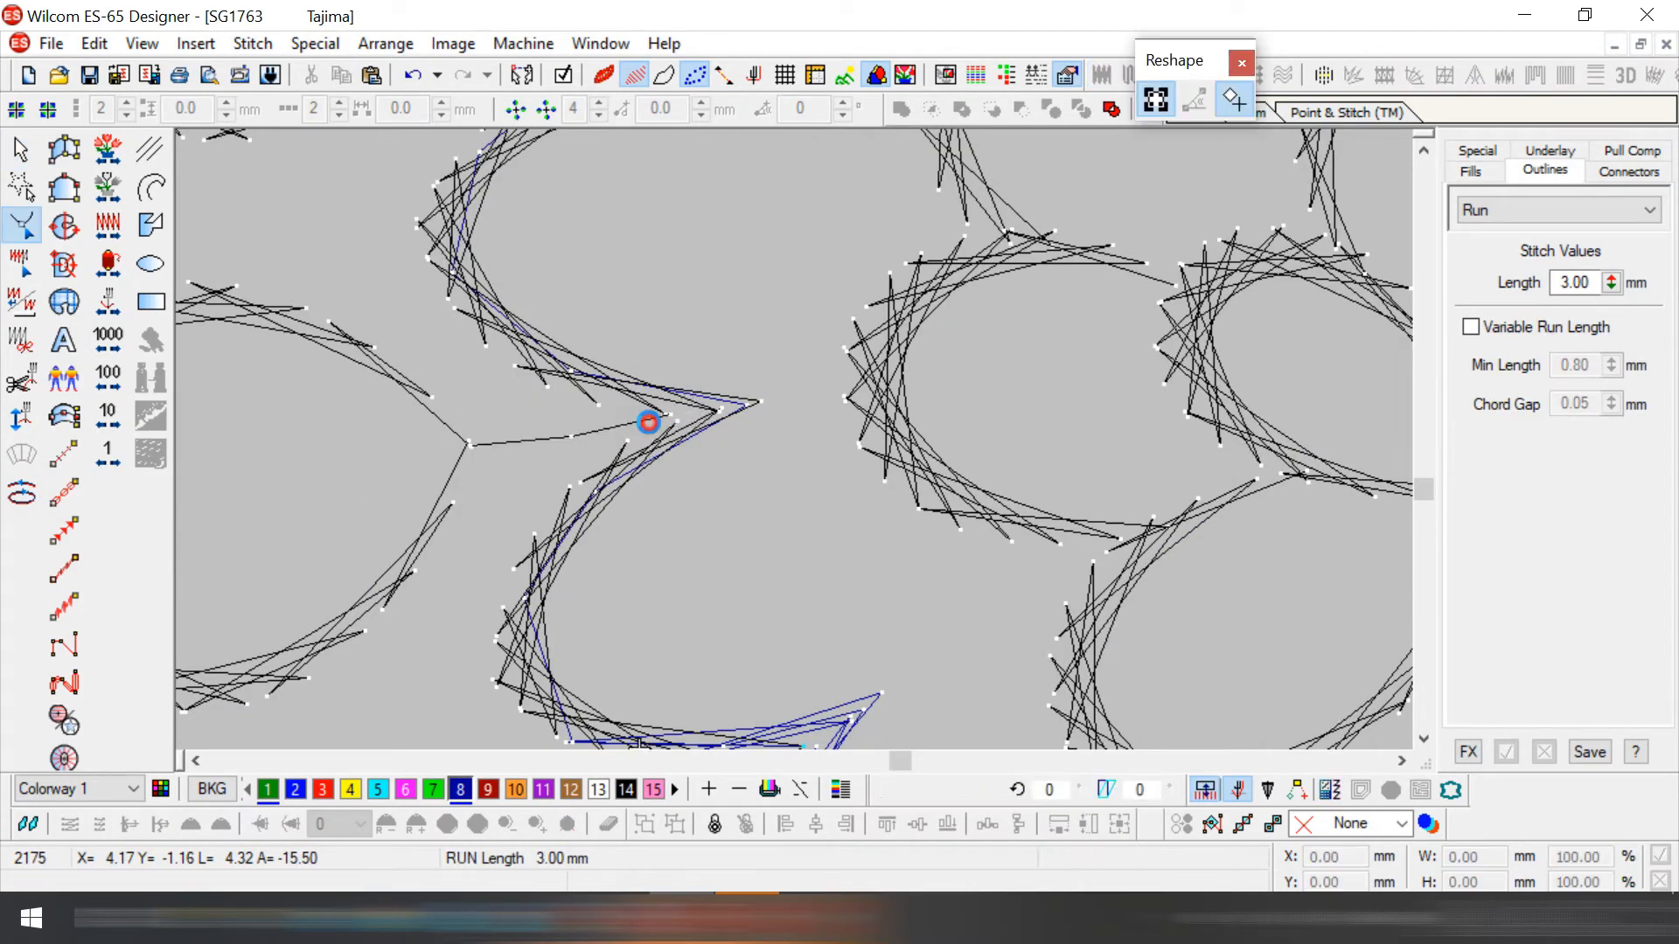
key("Escape")
key("Escape")
key("0")
key("b")
left_click_drag(626, 348, 751, 457)
key("shift+z")
- Move the flower-side end point of the third heart's connecting run, counting clockwise from the lower-left heart, up towards the outline
scroll(750, 452, "up", 1)
key("b")
left_click_drag(700, 322, 815, 440)
left_click(866, 622)
key("h")
left_click_drag(871, 623, 835, 598)
key("Escape")
key("shift+z")
- Reshape the run connecting the upper-left heart to the notch in the large flower's outline
key("shift+z")
key("b")
left_click_drag(787, 446, 985, 574)
left_click(905, 516)
key("h")
key("shift+z")
key("shift+z")
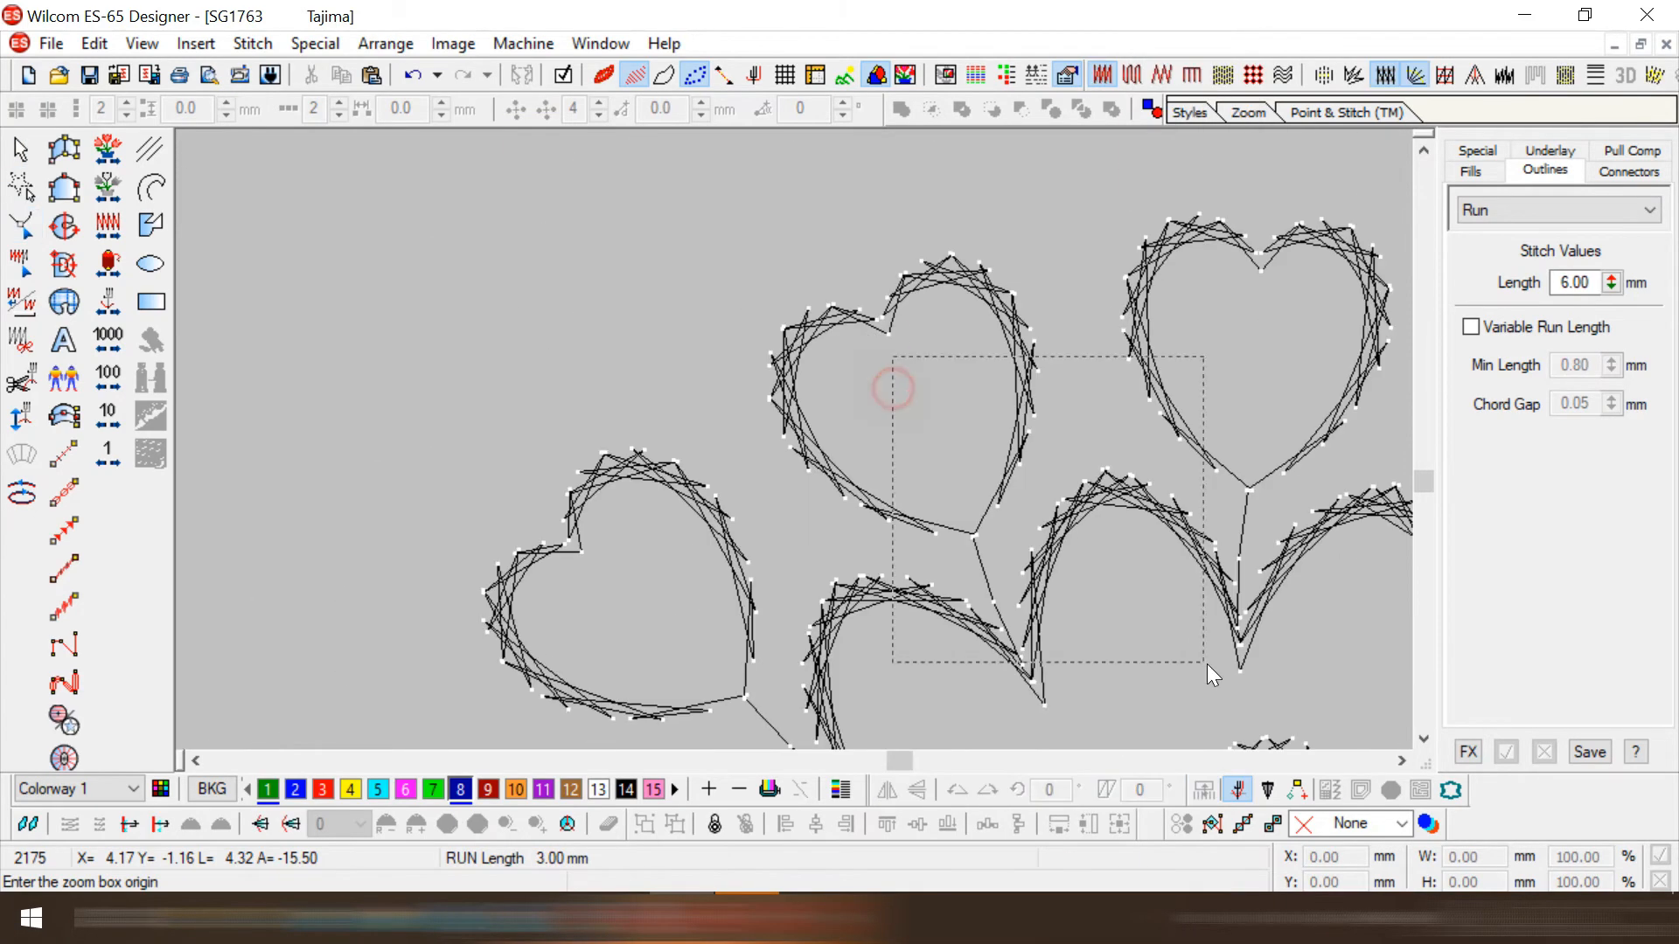
- Reshape the connecting runs of the top heart and the heart just before it at the outline notches
left_click_drag(893, 390, 1195, 737)
left_click(723, 542)
key("h")
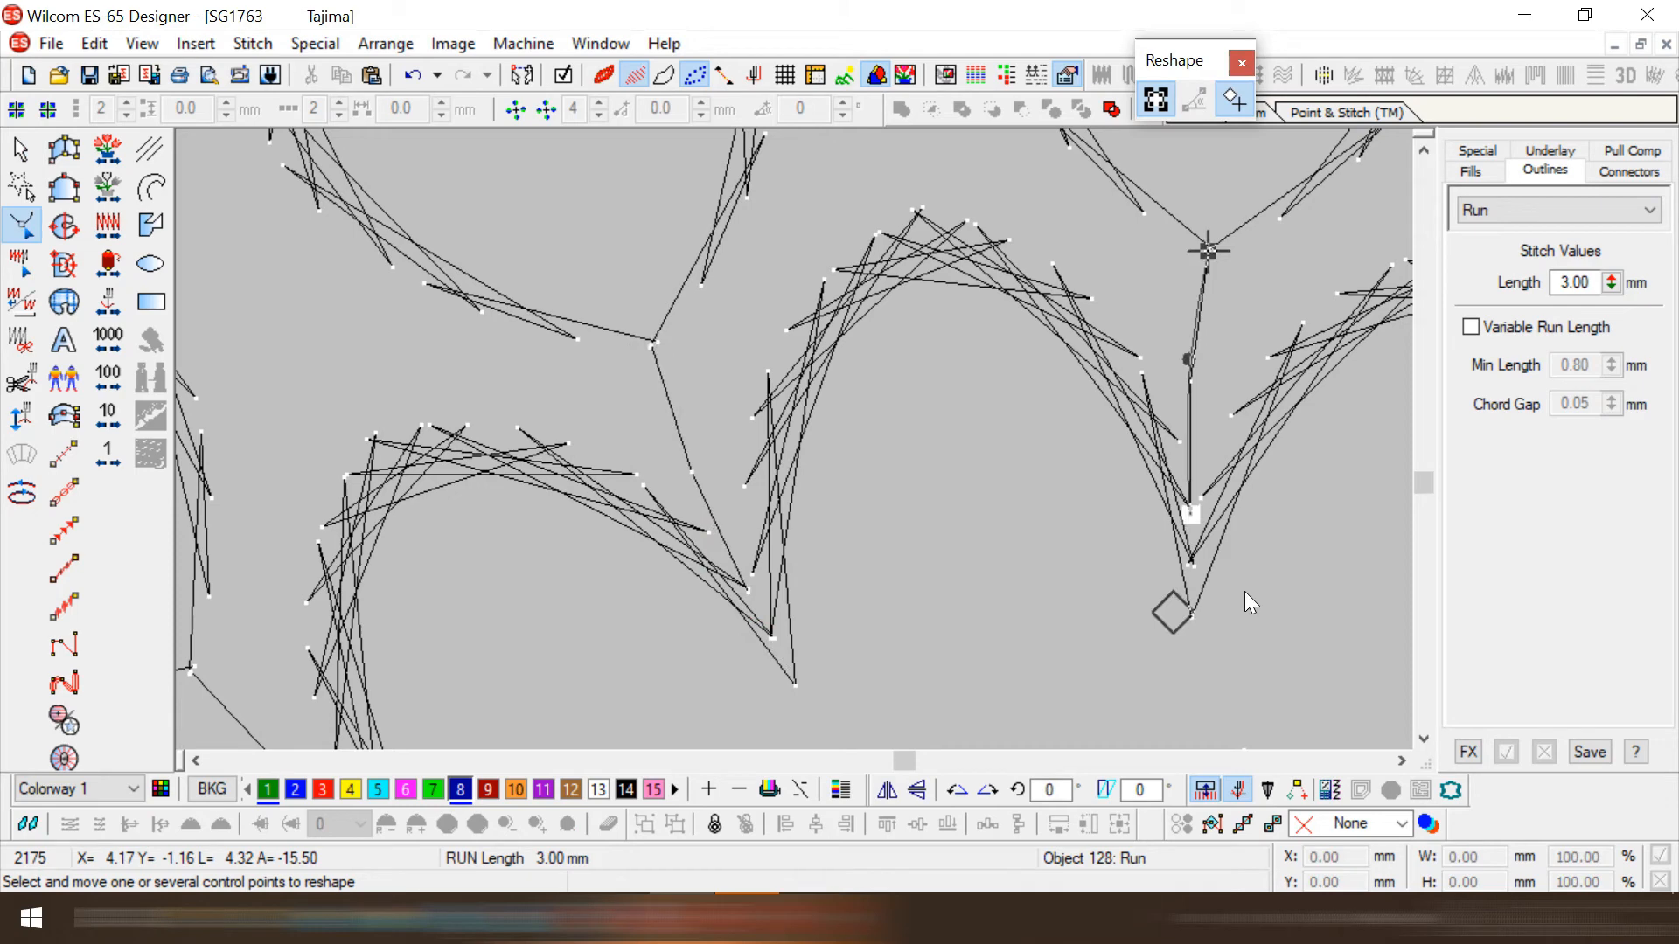
key("shift+z")
- Move the flower-side end point of the connecting run for the heart clockwise from the top one
key("b")
left_click_drag(1142, 372, 1339, 574)
left_click(747, 517)
key("h")
left_click_drag(680, 637, 700, 612)
key("shift+z")
key("Escape")
- Reshape the runs connecting the next two hearts clockwise on the right side to the large flower's outline
left_click(1060, 530)
key("b")
left_click_drag(889, 427, 1133, 714)
key("h")
key("Escape")
key("shift+z")
key("b")
left_click_drag(1036, 490, 1260, 637)
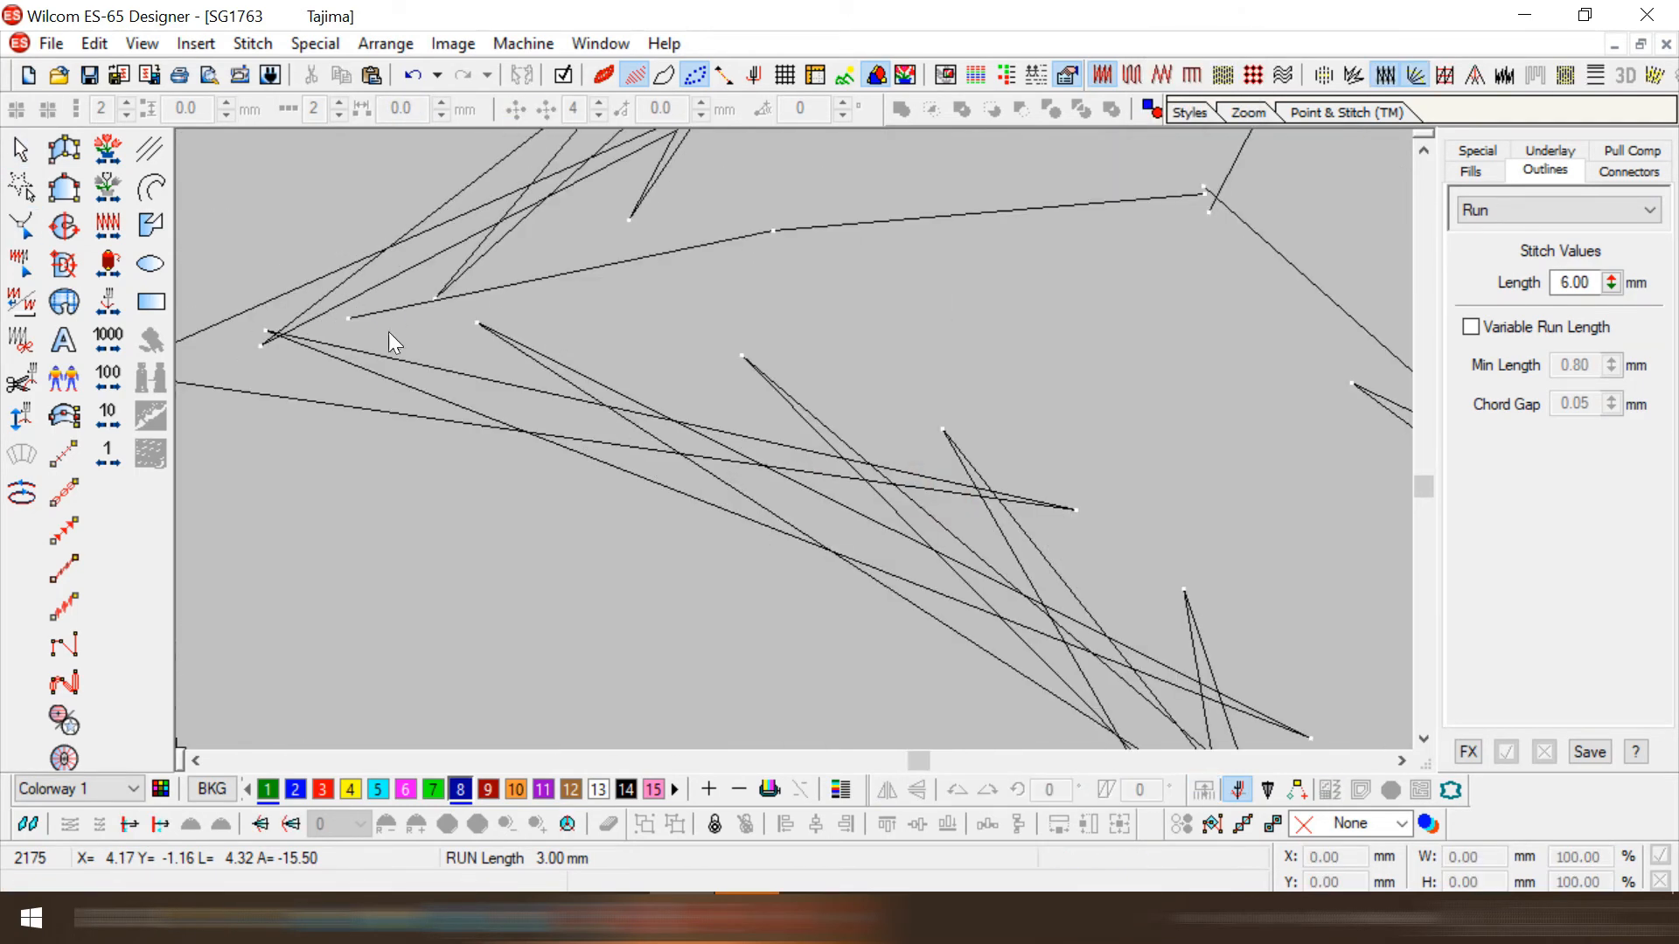
left_click(385, 317)
key("h")
key("shift+z")
- Move the flower-side end point of the lower-right heart's connecting run inward along the outline notch
scroll(554, 441, "down", 3)
left_click(536, 581)
left_click_drag(536, 581, 585, 592)
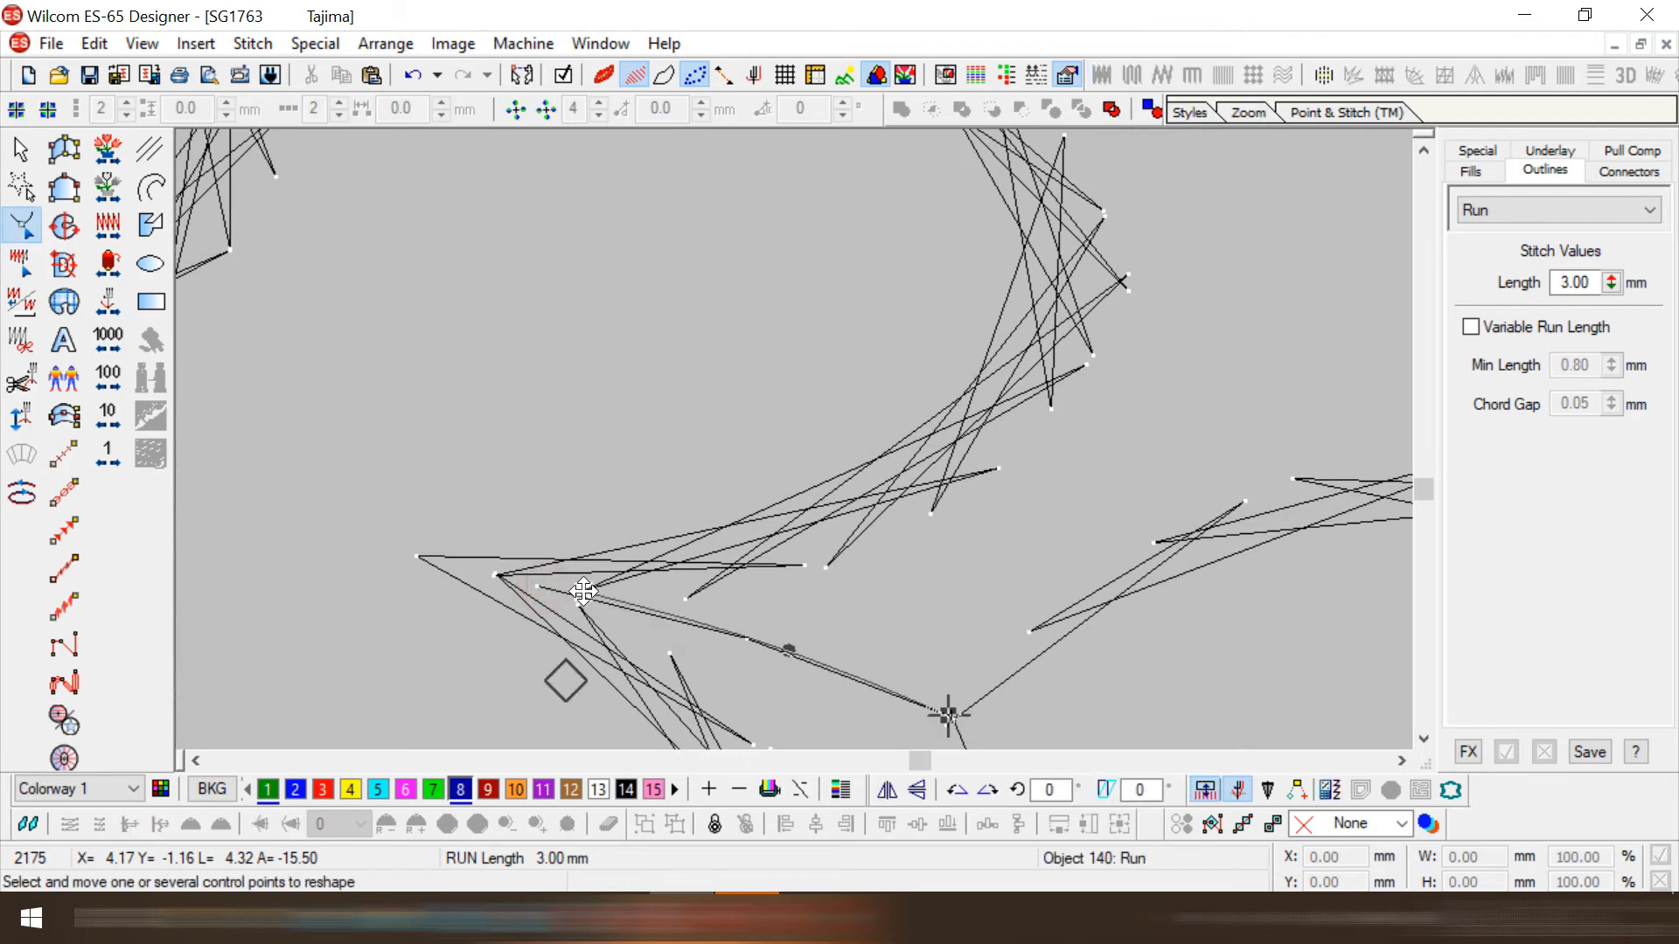
key("Escape")
- Cut and paste the connecting run of the heart above the lower-left one so it stitches from its outline notch
key("shift+z")
scroll(656, 563, "down", 3)
key("shift+z")
key("shift+z")
key("0")
right_click(108, 301)
key("b")
left_click_drag(615, 379, 729, 479)
left_click(686, 298)
key("Delete")
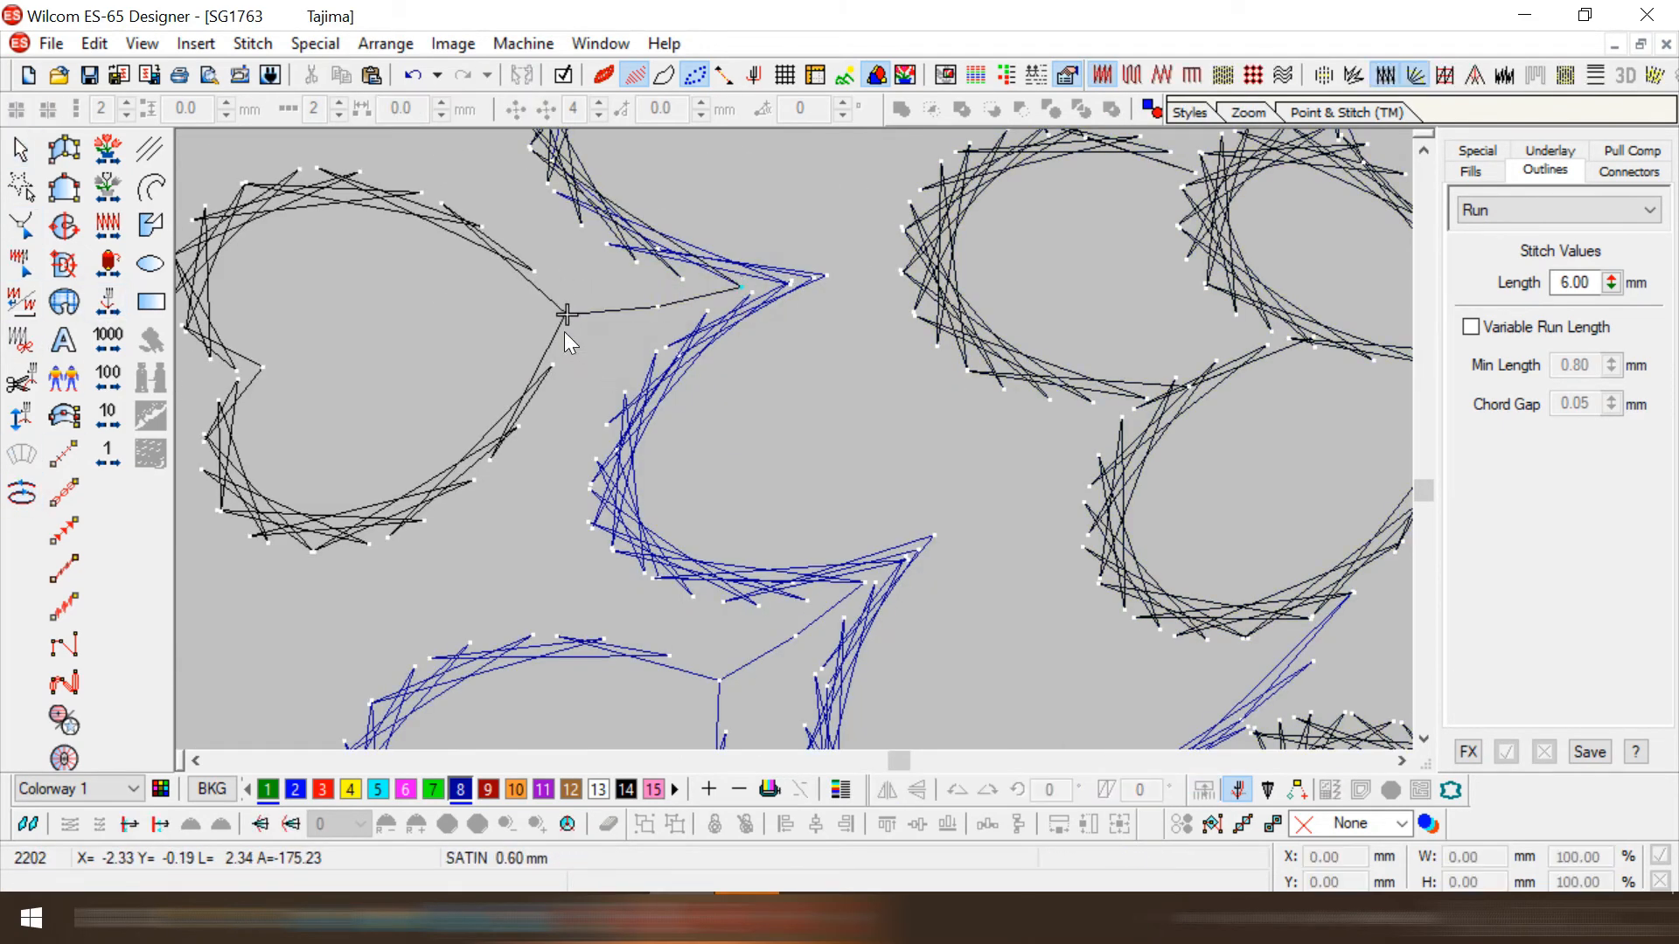
- Cut and paste the second and third hearts up the left side, with the connecting runs, so they stitch at their outline notches
scroll(564, 332, "up", 3)
left_click(713, 285)
key("Delete")
scroll(666, 499, "up", 2)
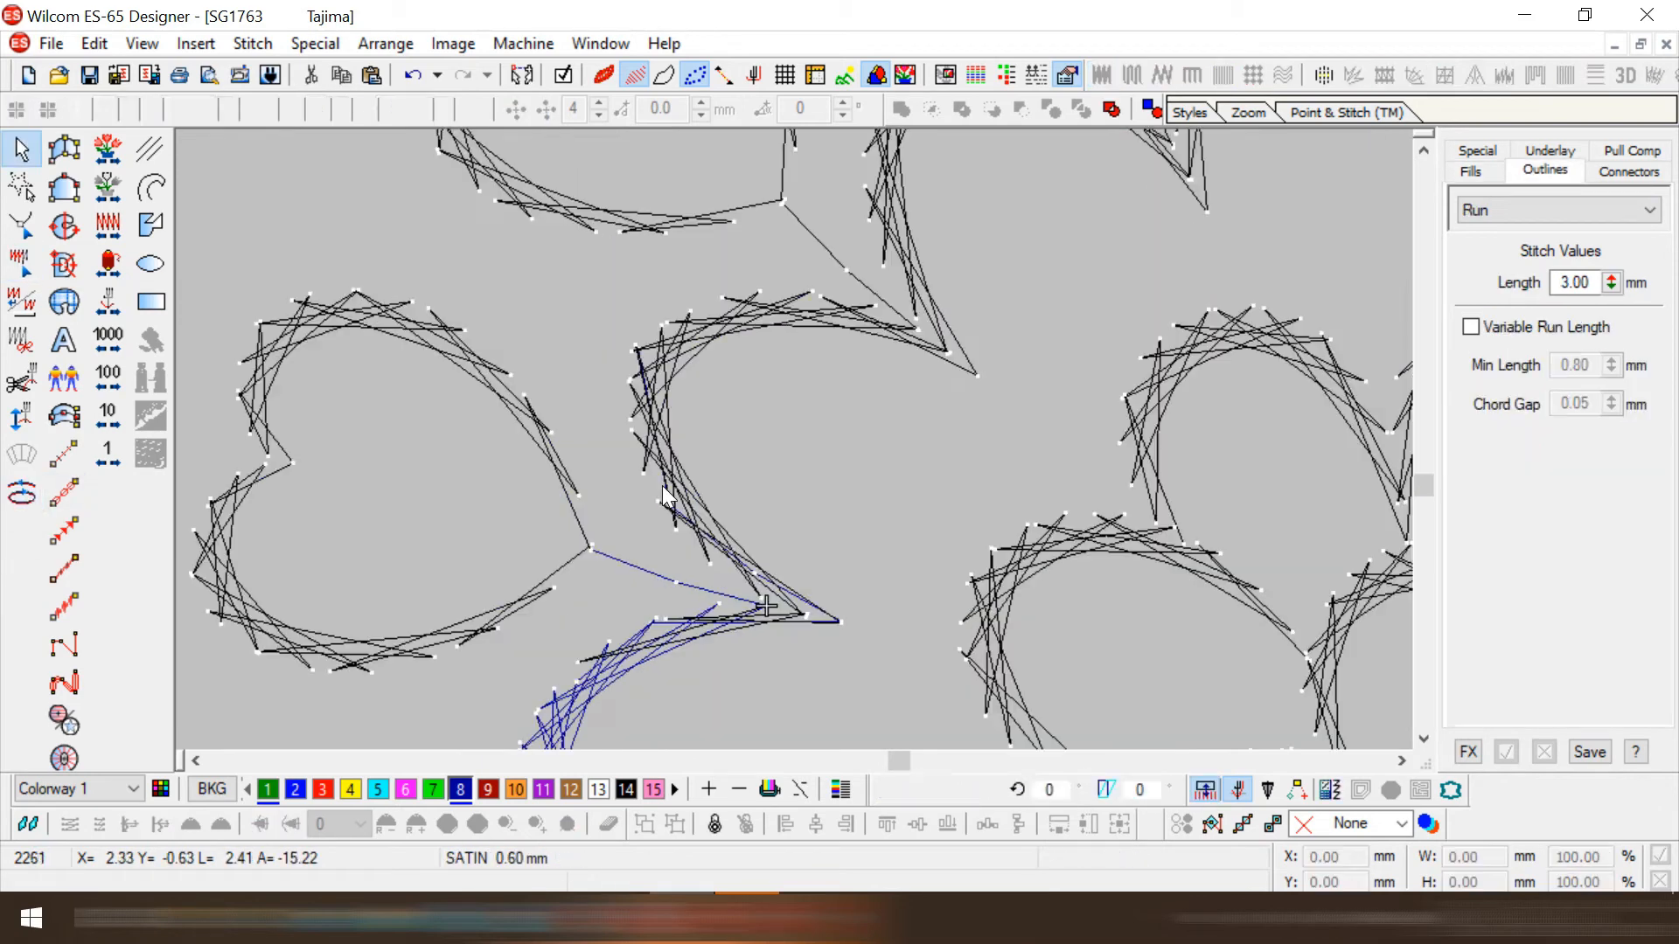
left_click(918, 644)
key("Delete")
- Cut and paste the two upper-left hearts and the connecting run so they stitch in order at the large flower's outline notches
left_click(787, 487)
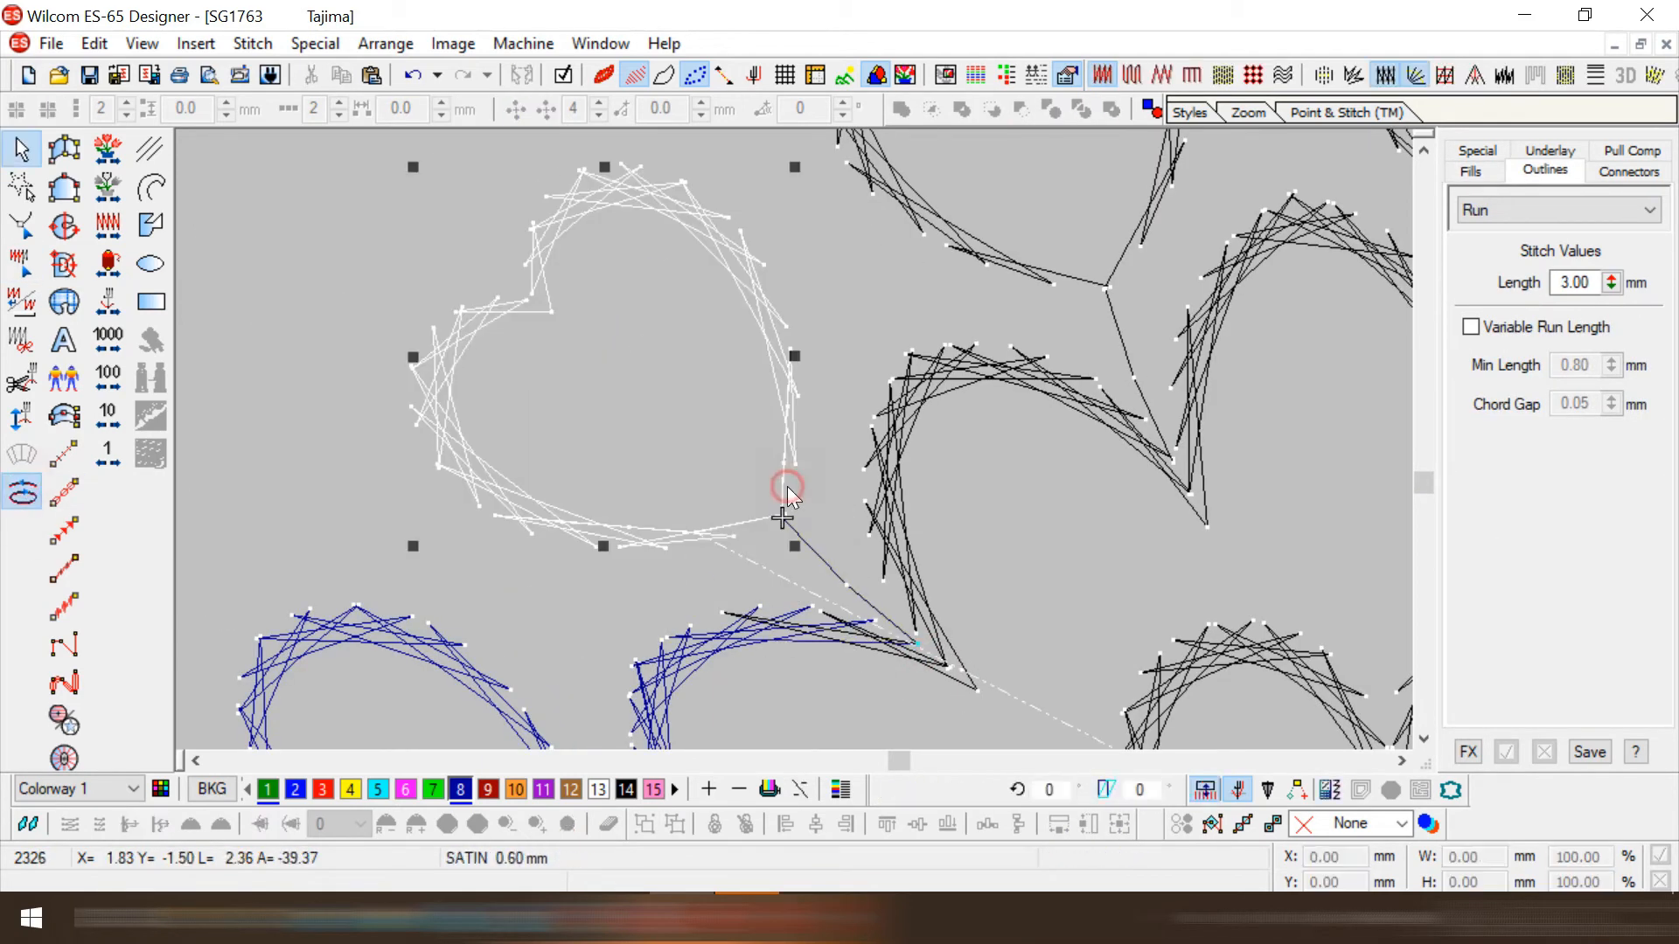
left_click(1151, 412)
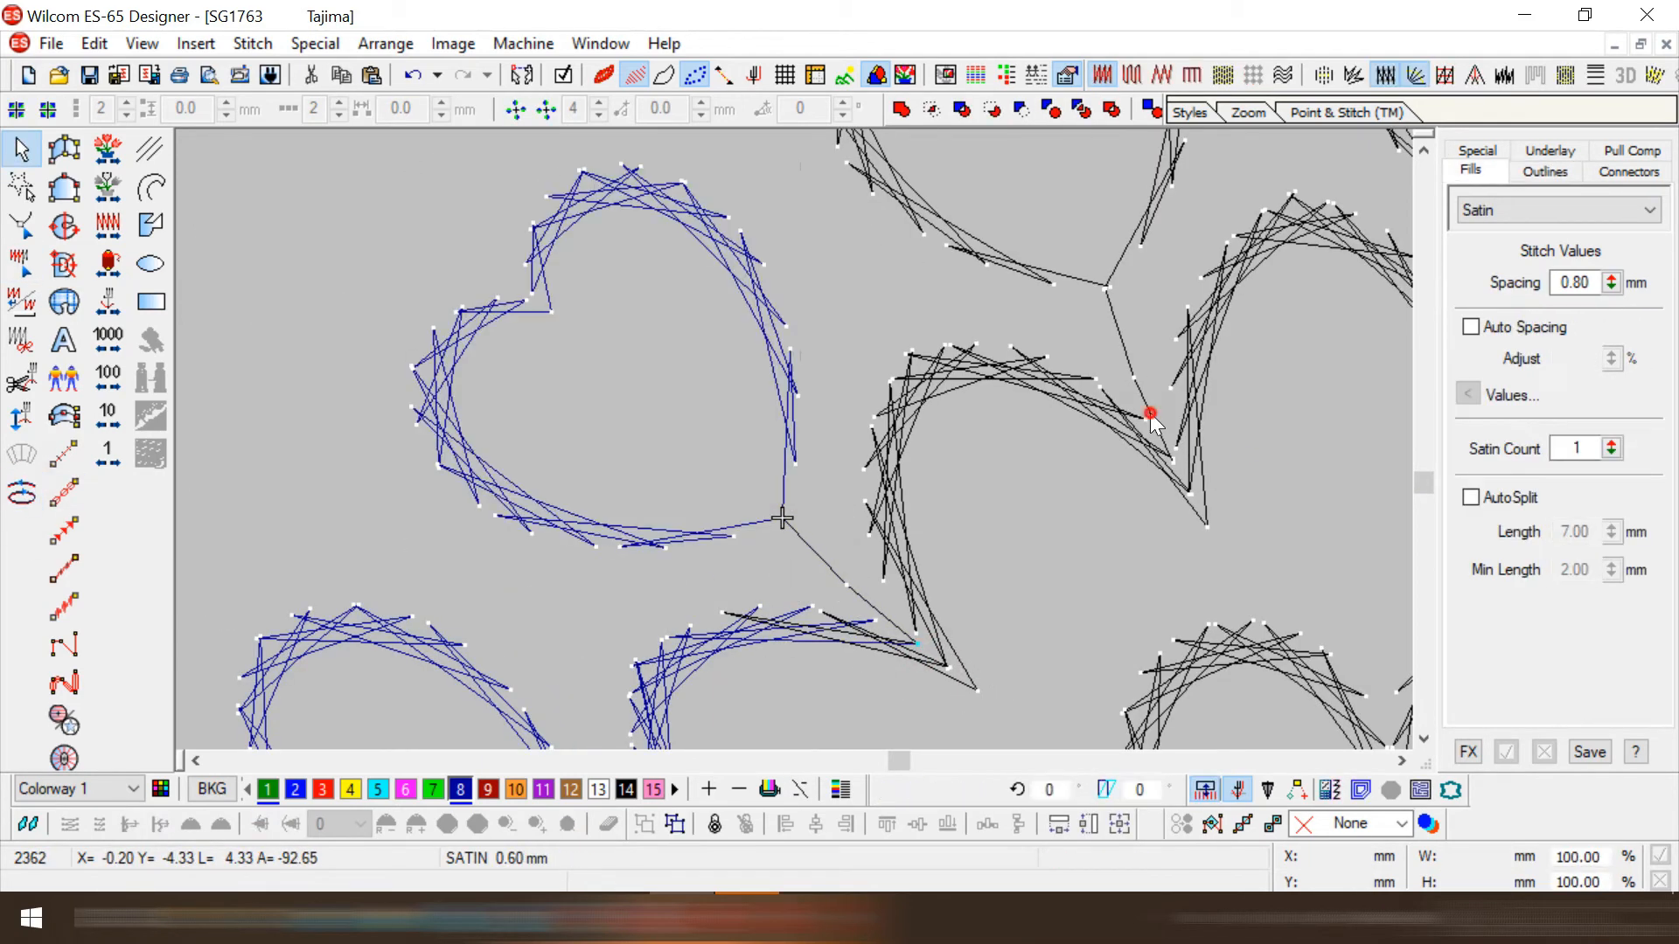
left_click(21, 493)
left_click(1132, 241)
key("shift+z")
key("b")
left_click_drag(1038, 267, 1329, 467)
left_click(680, 532)
key("Delete")
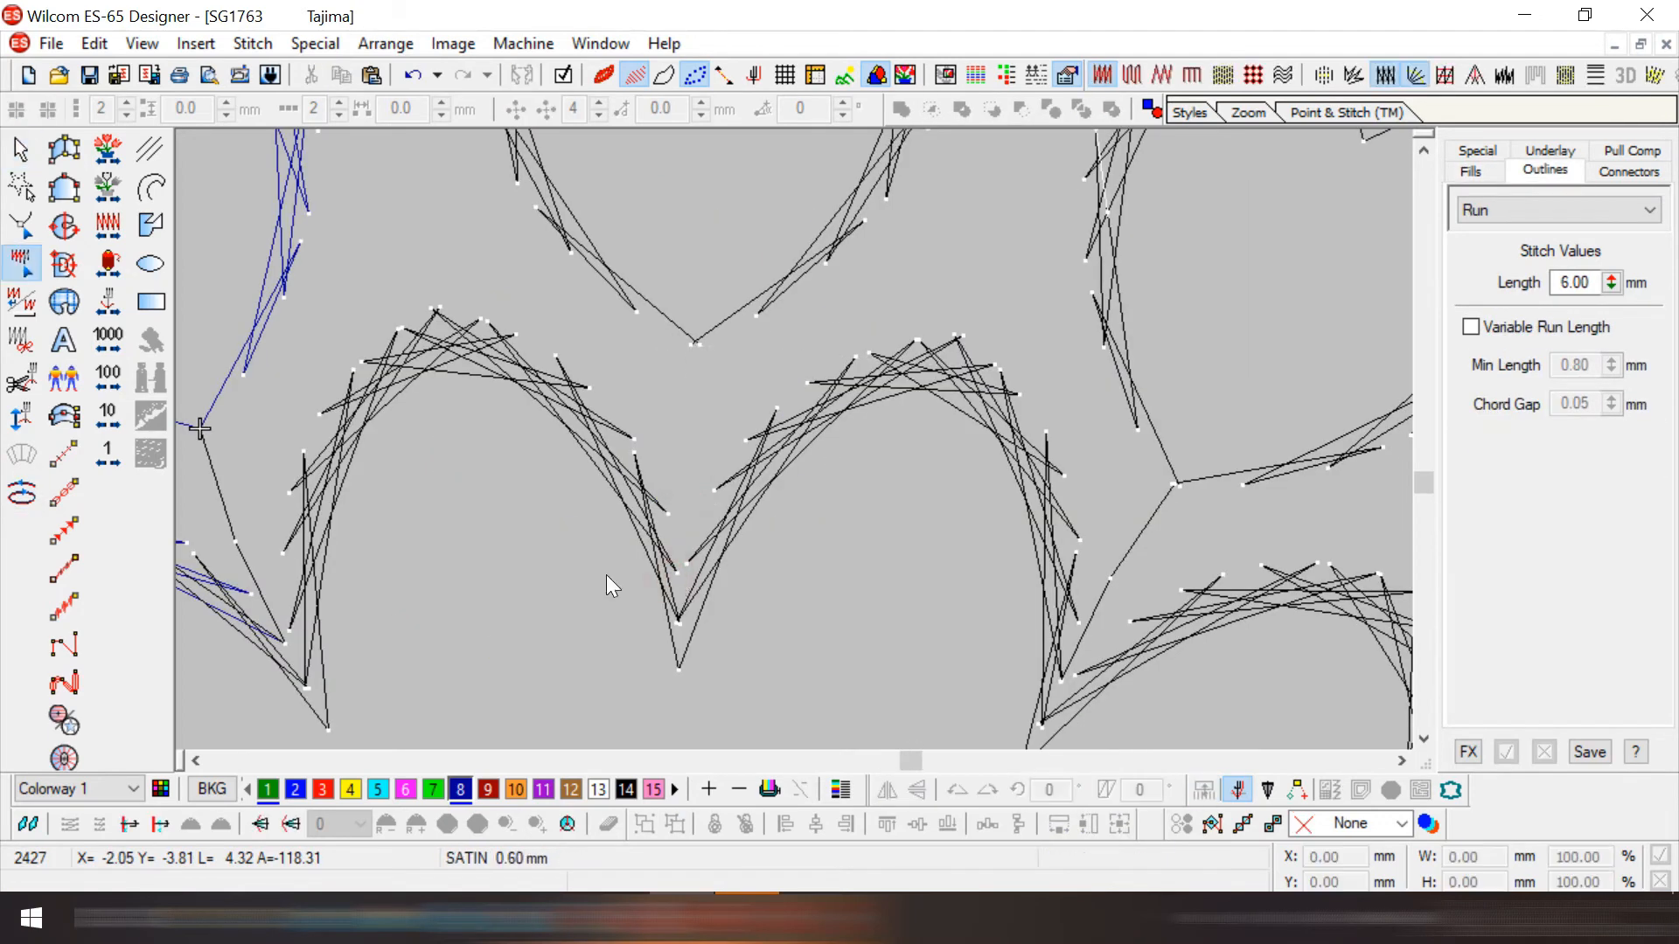
- Resequence the top heart and the heart clockwise from it to stitch at their notches in the large flower's outline
left_click(733, 338)
left_click(1090, 626)
key("Delete")
left_click(1065, 680)
left_click(1152, 437)
key("shift+z")
scroll(1122, 487, "down", 1)
left_click(1132, 495)
scroll(1131, 495, "right", 2)
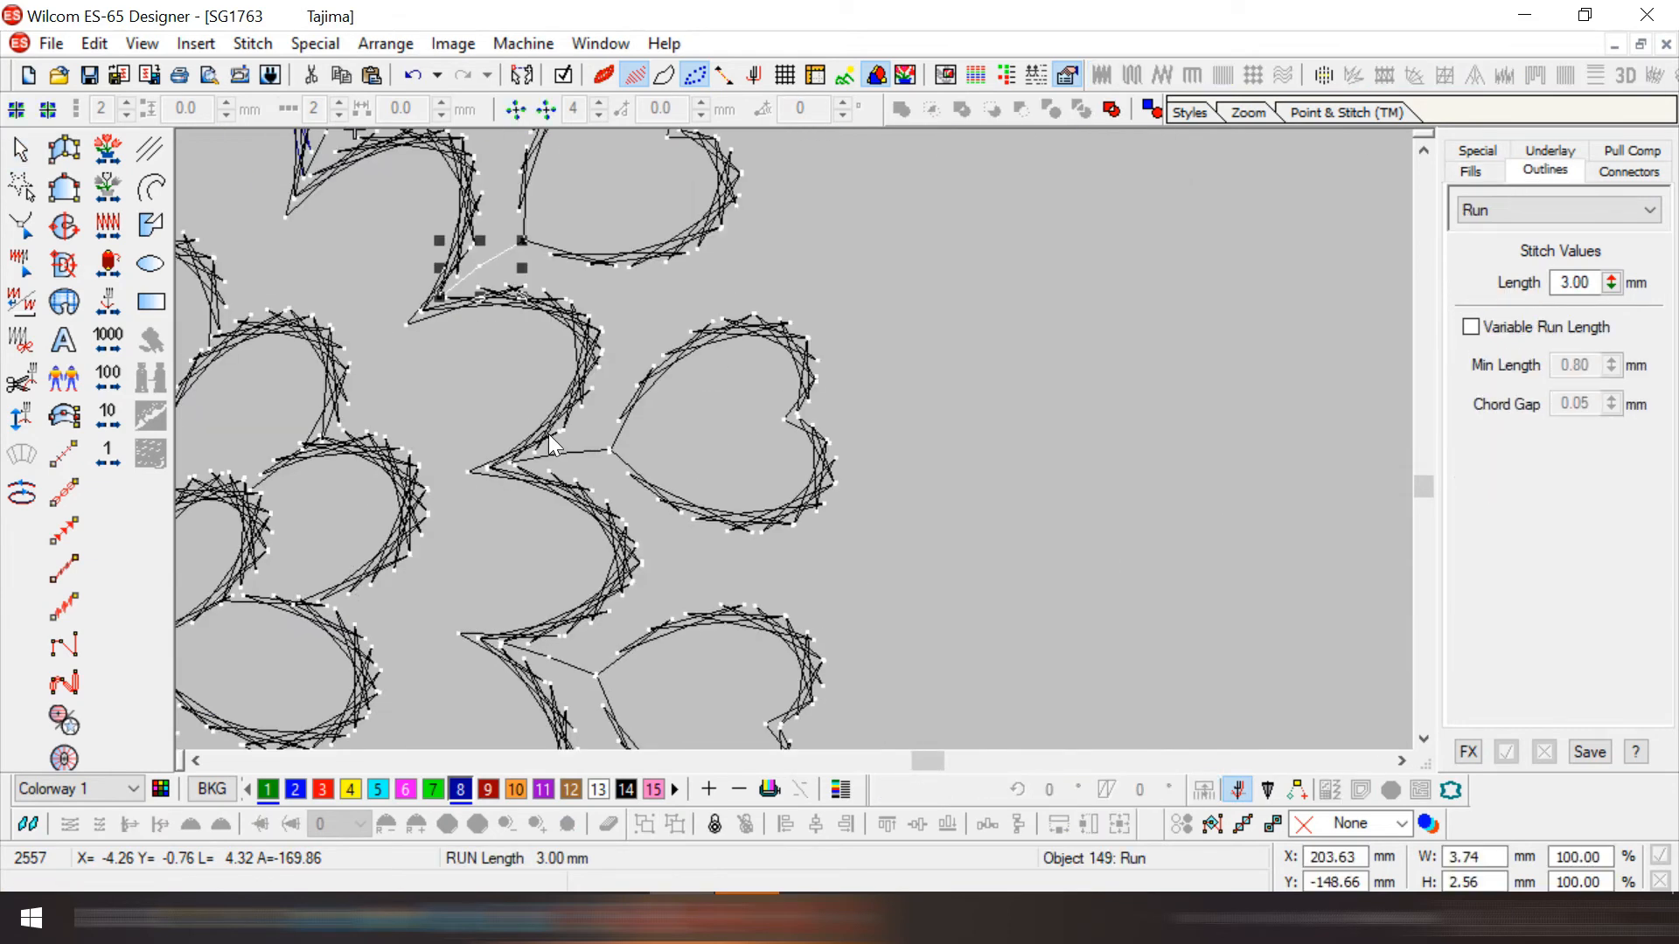
- Cut and paste the connecting run of the second heart clockwise from the top so it stitches from its outline notch
scroll(532, 456, "up", 1)
key("Delete")
key("b")
left_click_drag(383, 341, 569, 472)
key("e")
left_click(616, 618)
key("ctrl+v")
key("shift+z")
key("shift+z")
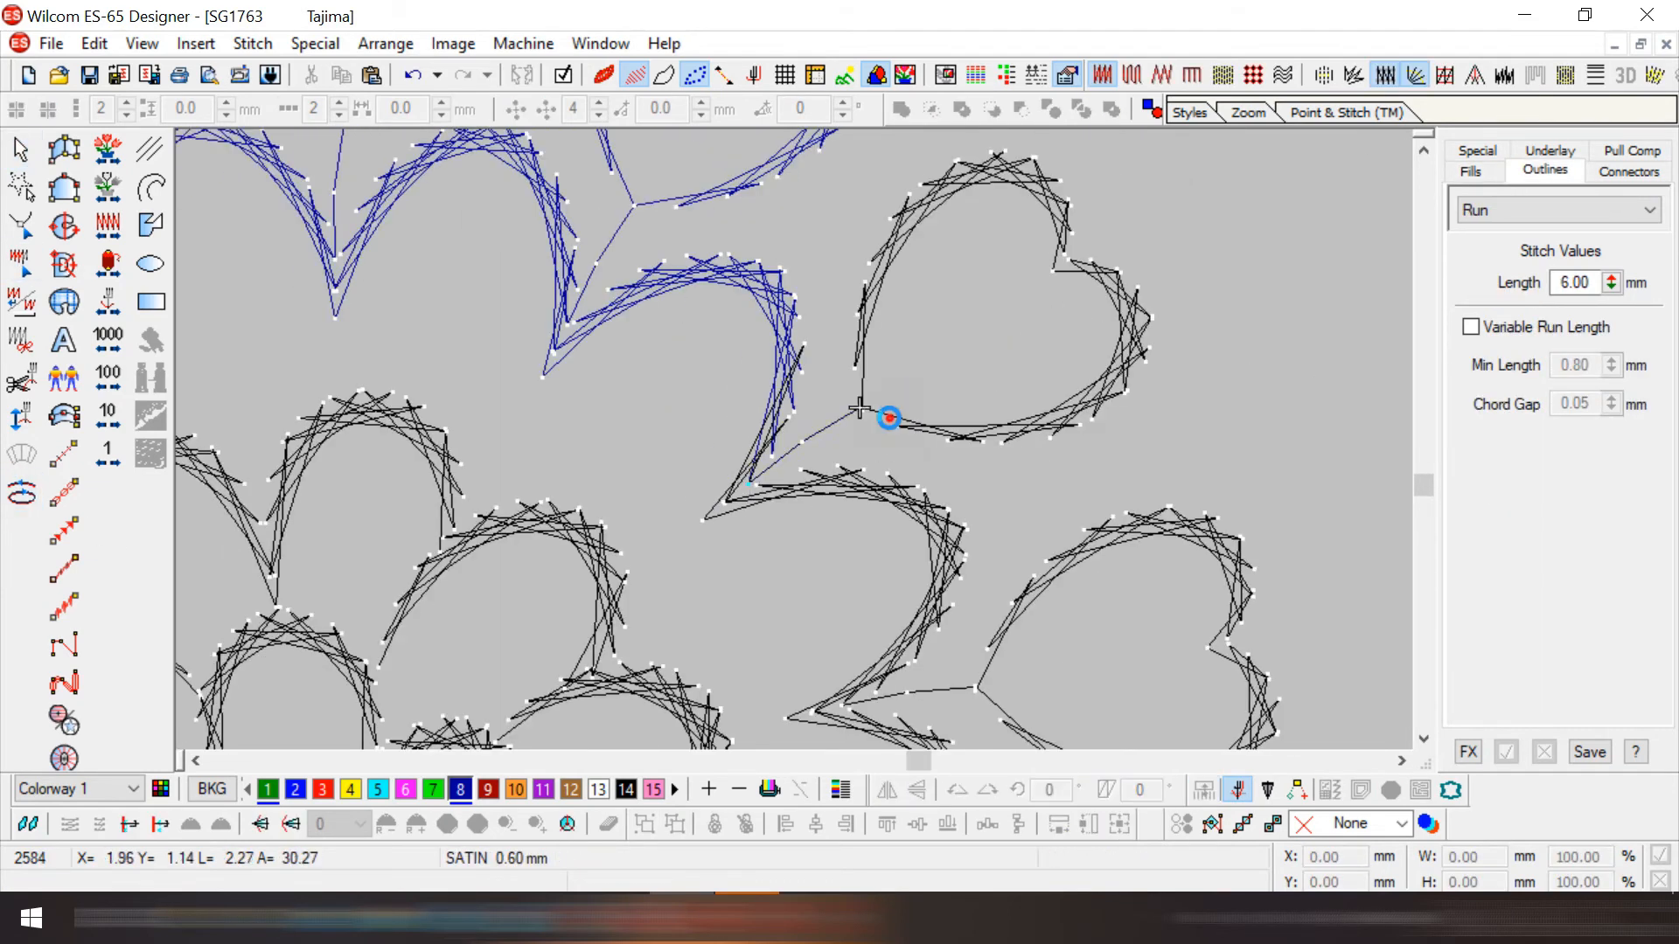
- Cut and paste the upper-right heart after its connecting run, and resequence the next clockwise heart's run at its notch
left_click(890, 418)
scroll(889, 418, "down", 1)
key("ctrl+x")
key("ctrl+v")
left_click(845, 551)
key("Delete")
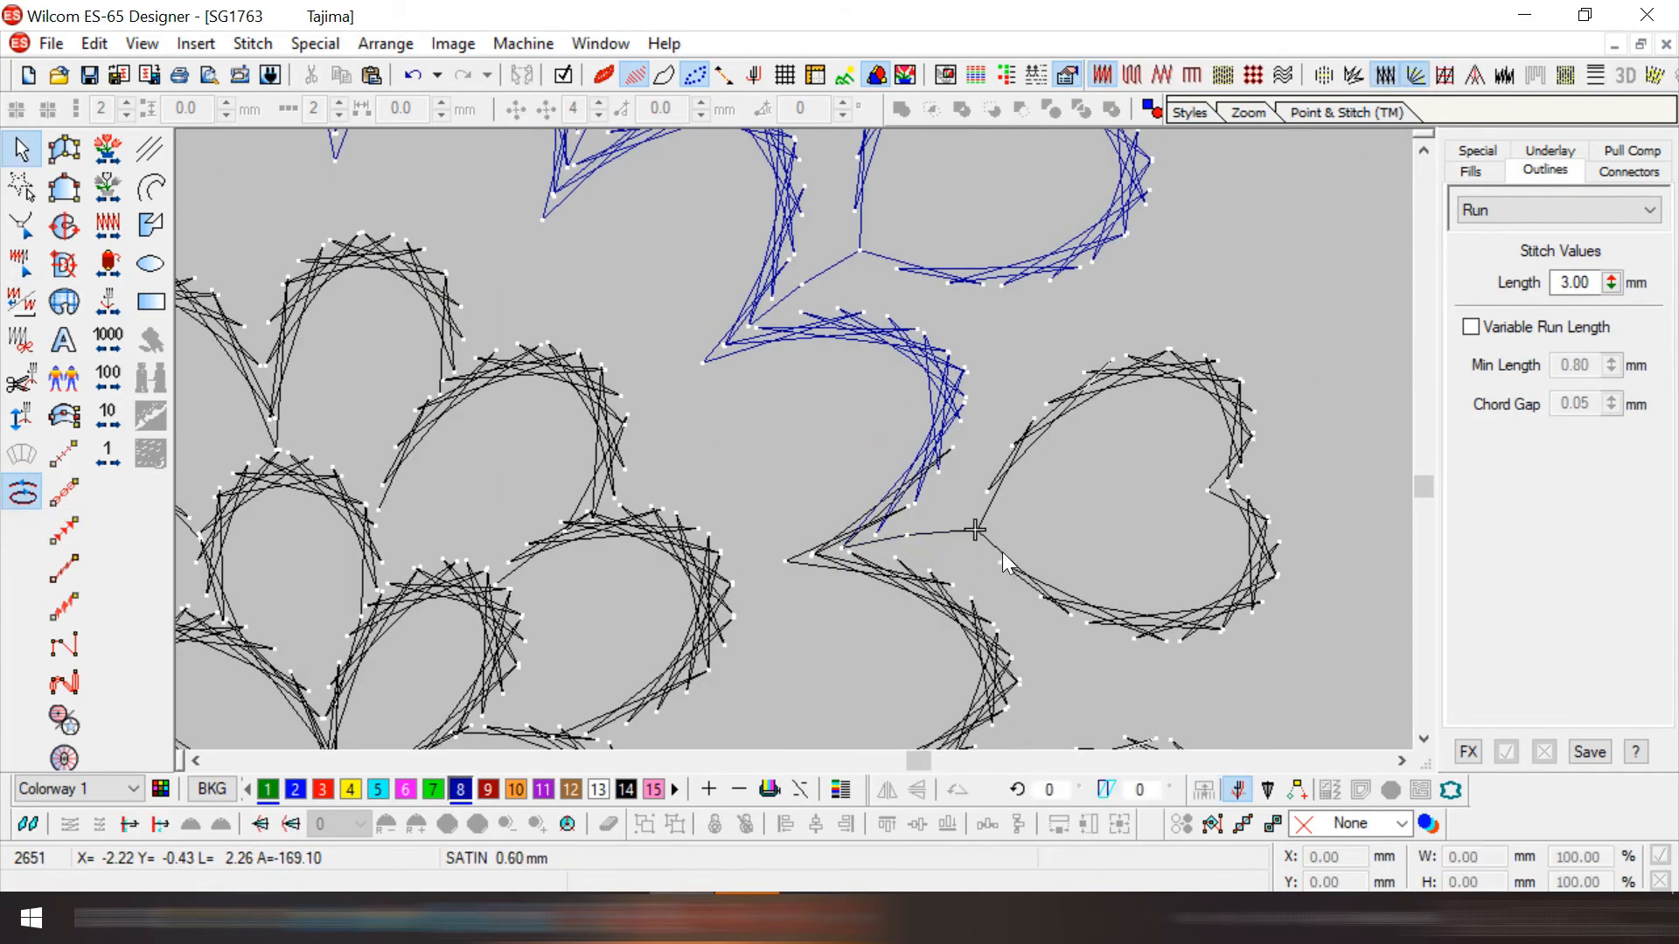
- Cut and paste the third heart clockwise from the top after its run, and resequence the last right-side heart at its notch
left_click(1004, 552)
key("ctrl+x")
key("ctrl+v")
scroll(794, 527, "down", 1)
left_click(840, 478)
key("Delete")
key("shift+z")
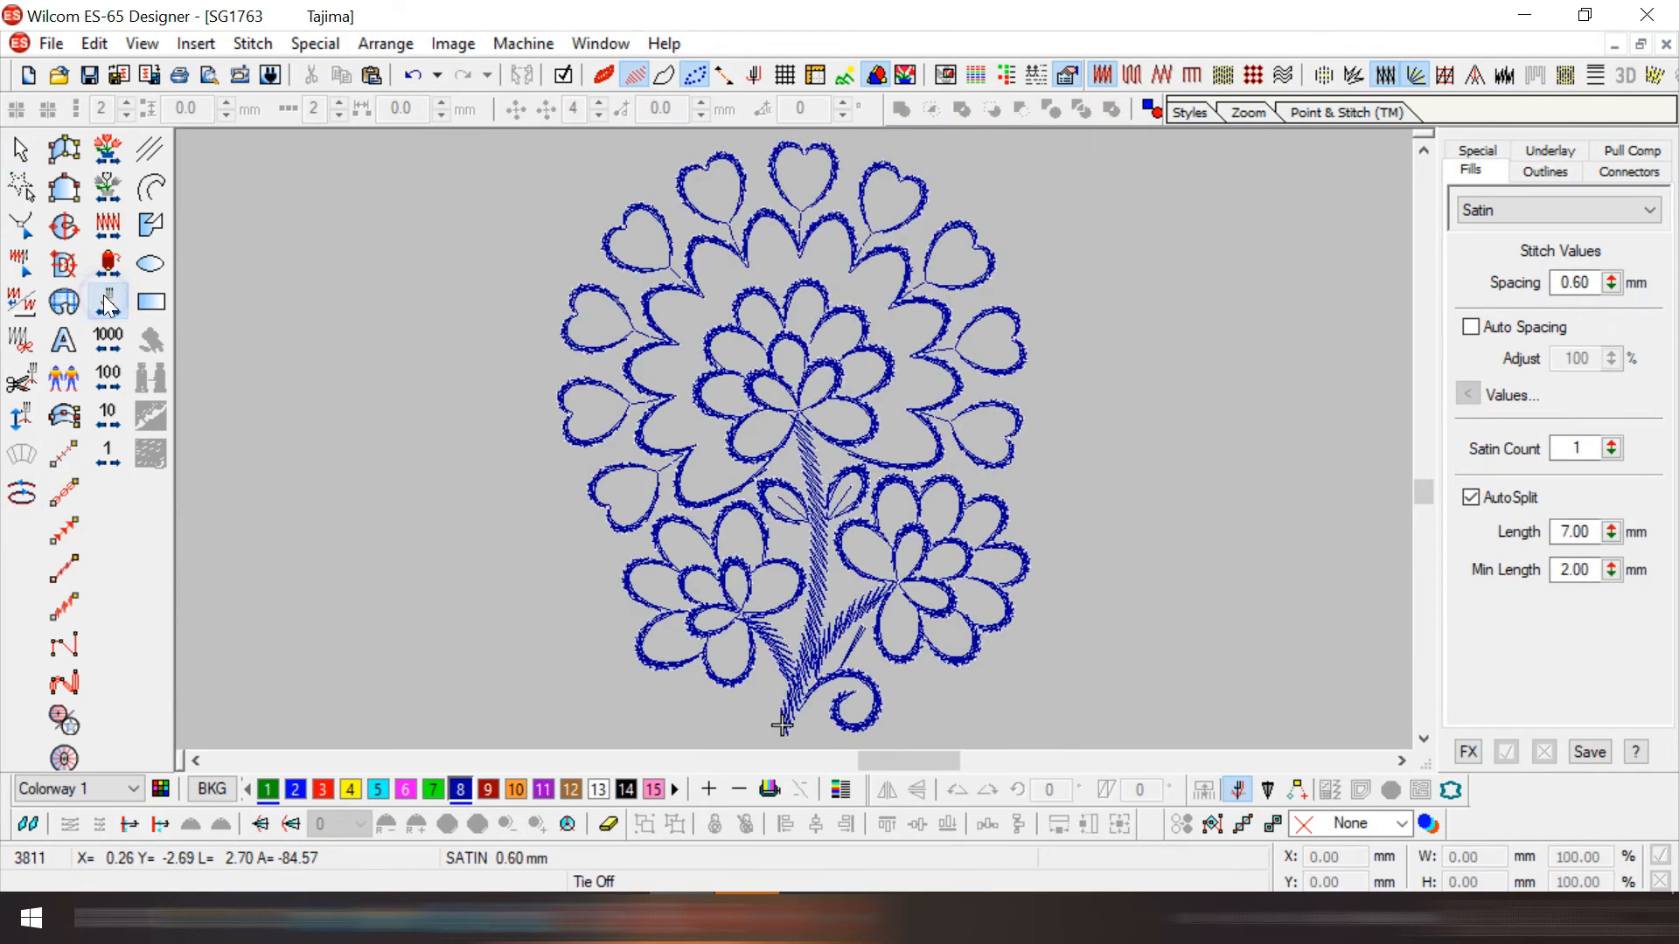
- Select all the blue outline objects of the flower design and group them
key("ctrl+a")
key("Escape")
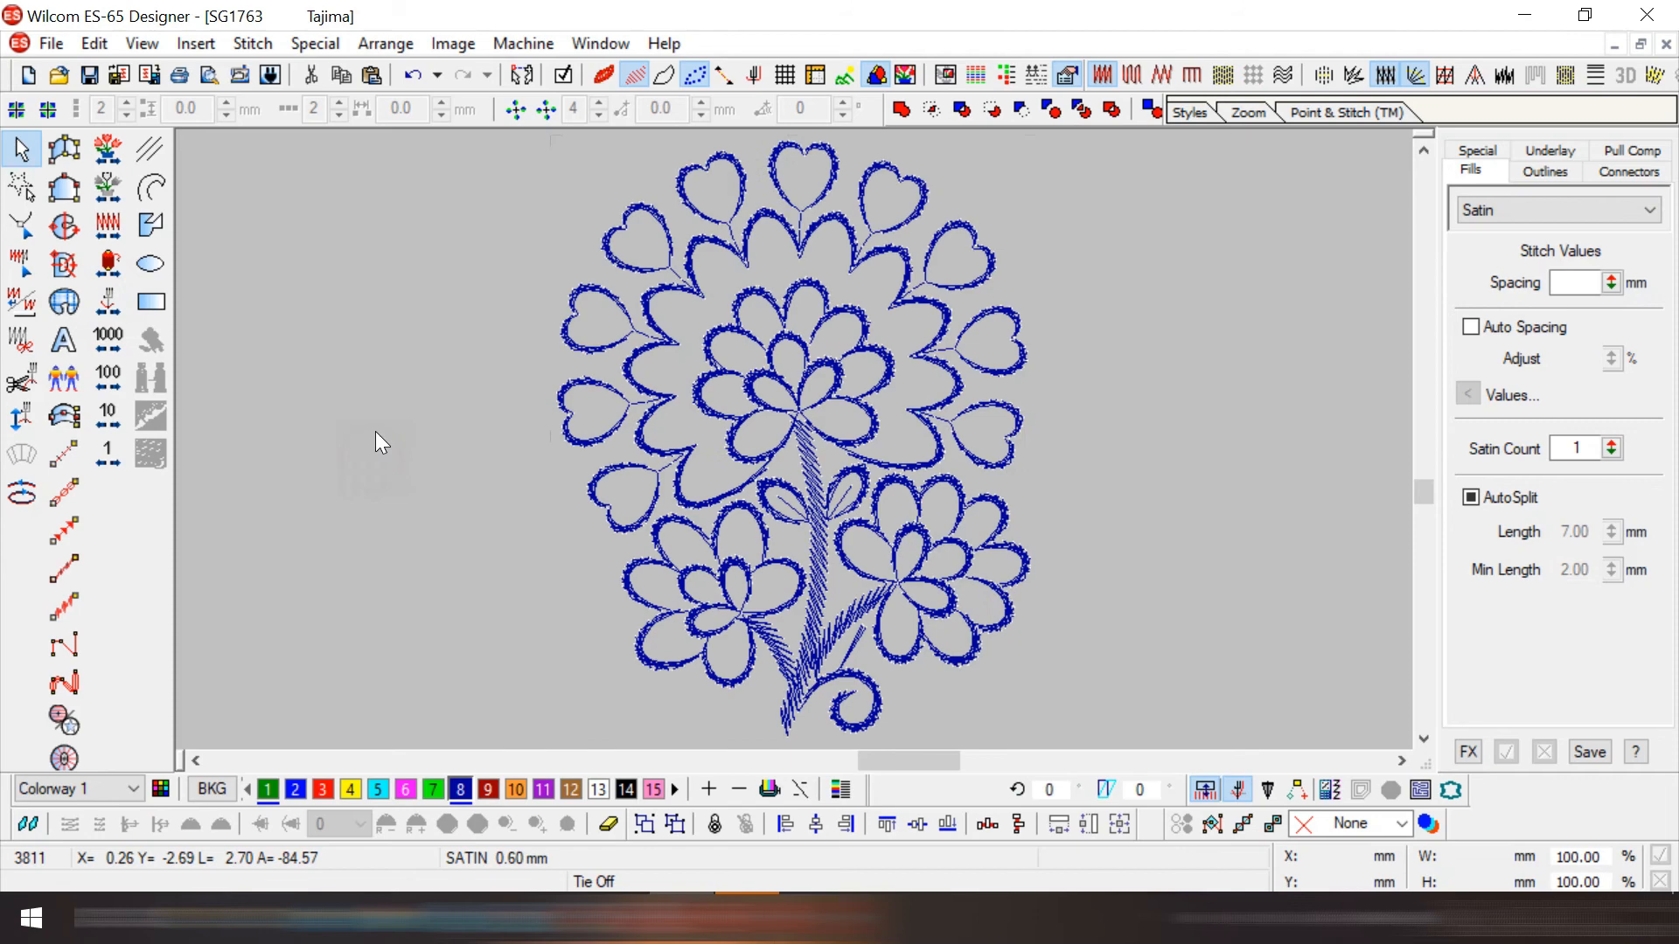
left_click(94, 43)
mouse_move(125, 45)
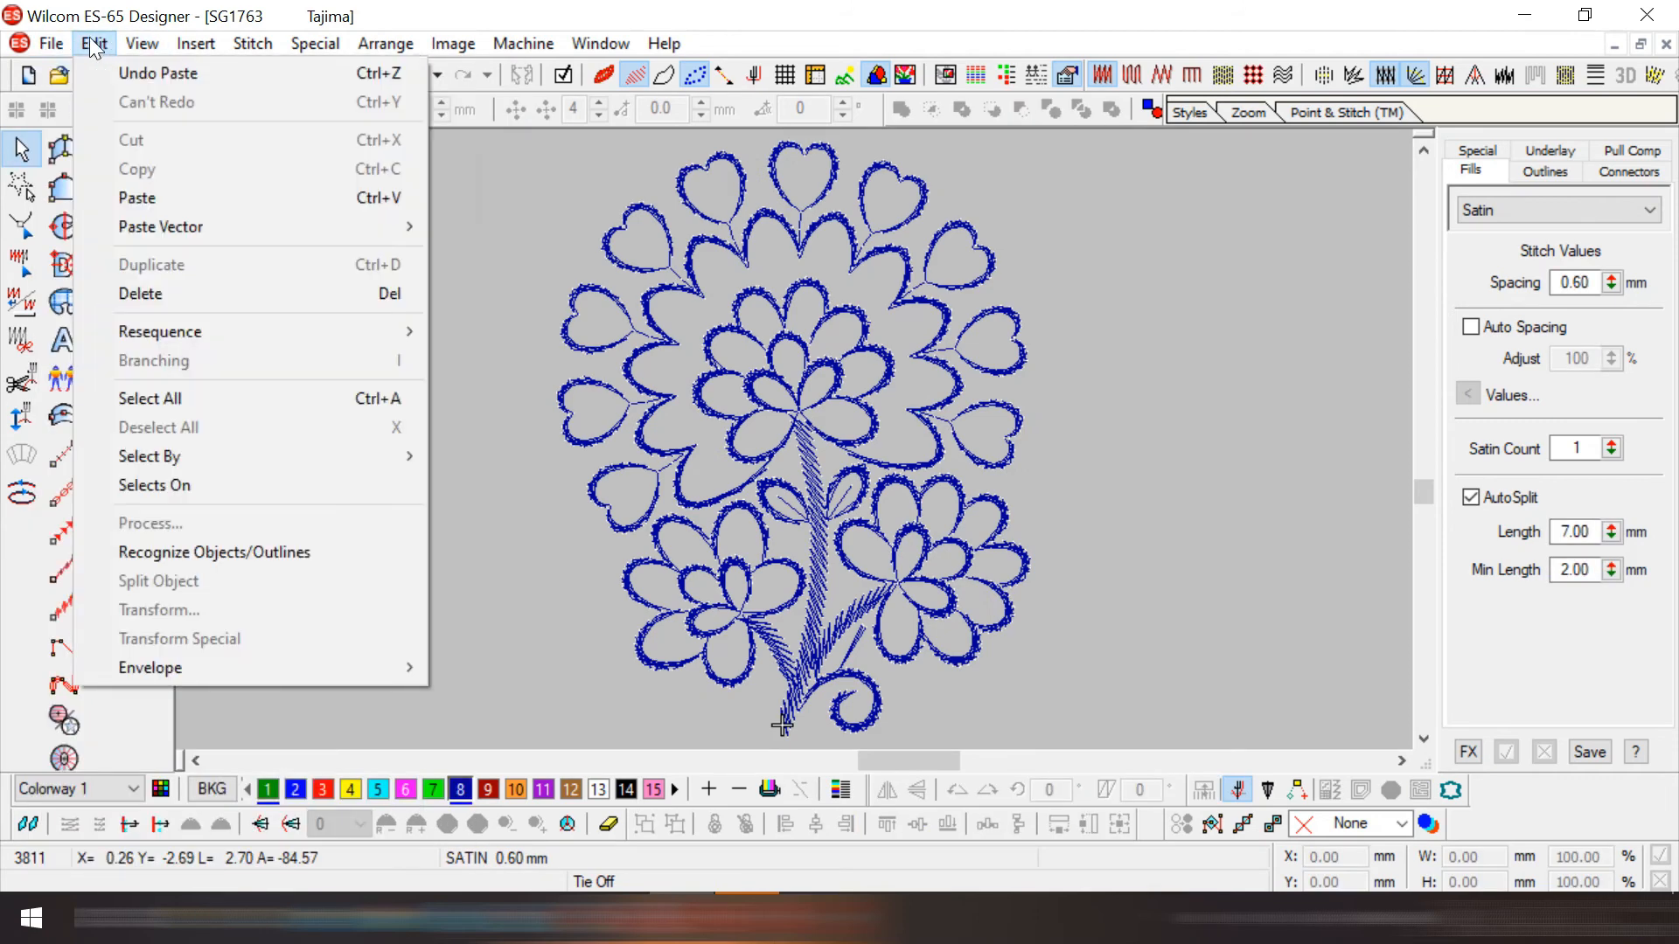
left_click(210, 398)
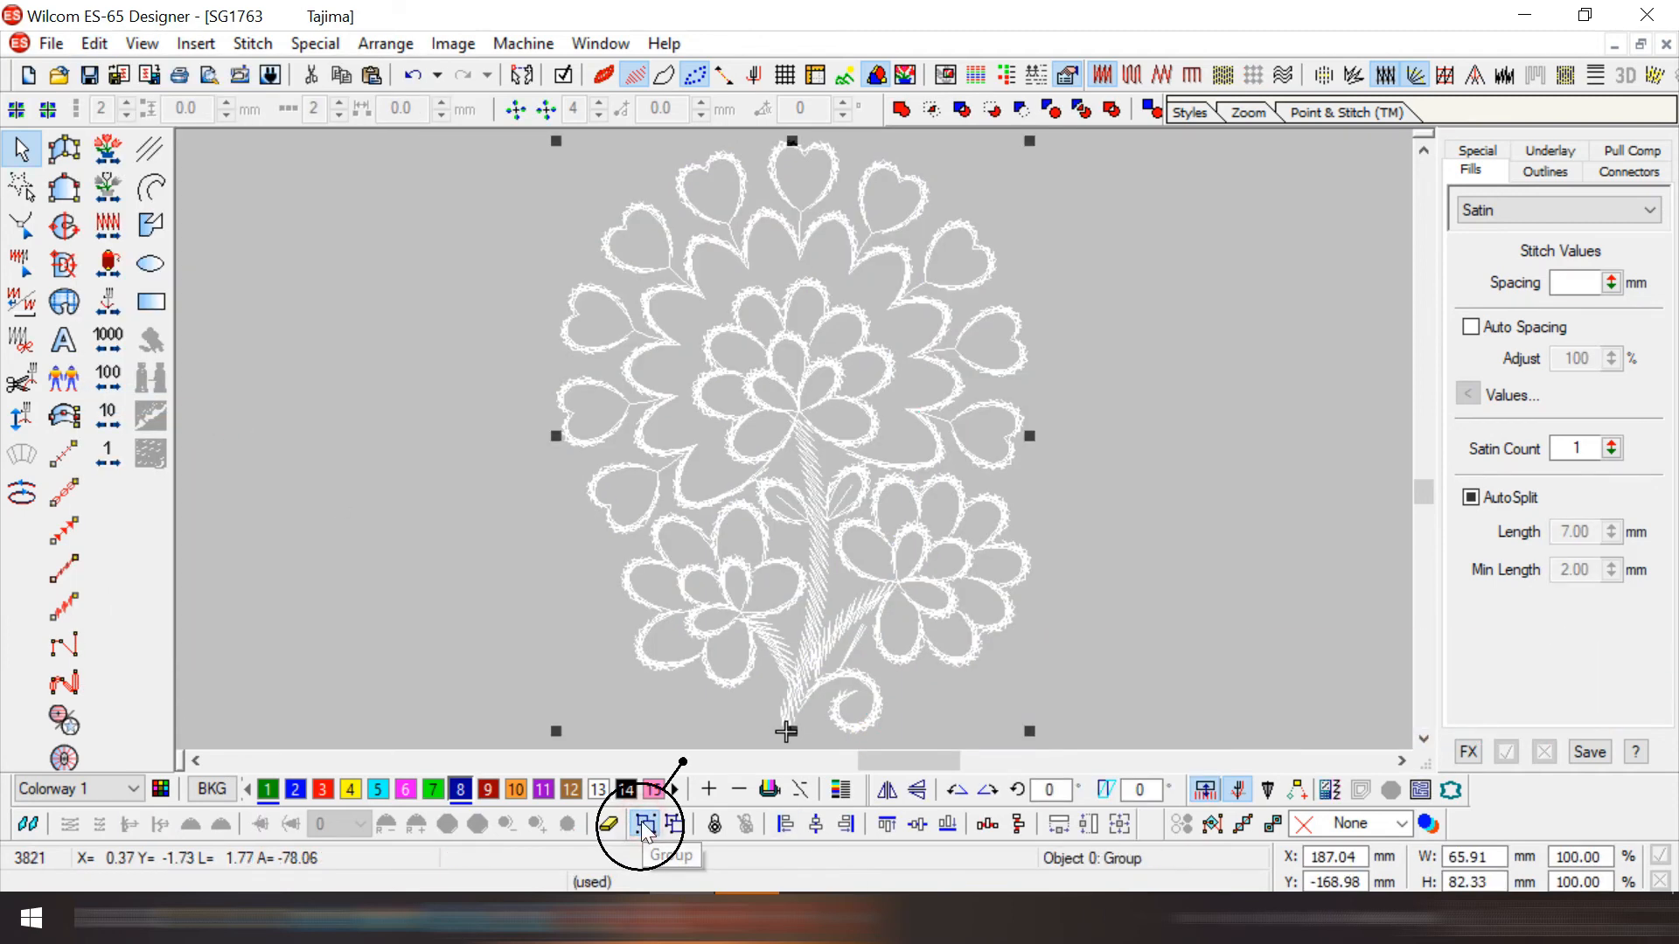
left_click(492, 530)
- Use View By Color to show the green fills together with the blue outlines
left_click(140, 44)
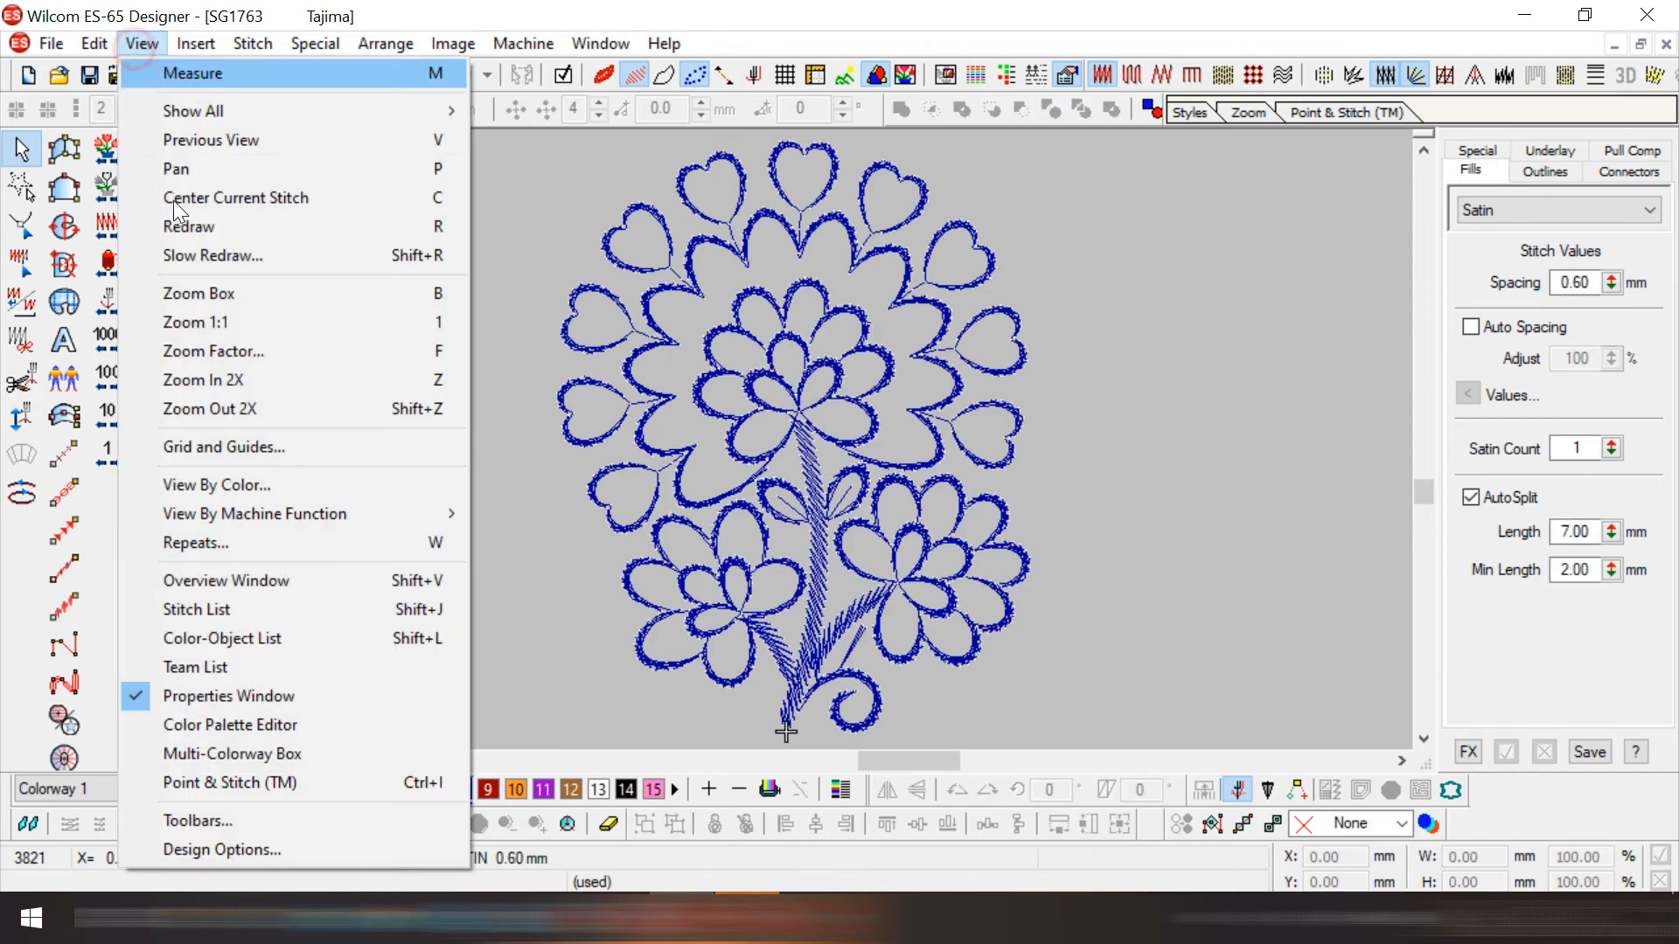
left_click(256, 485)
left_click(574, 368)
left_click(574, 390, "shift")
left_click(1147, 371)
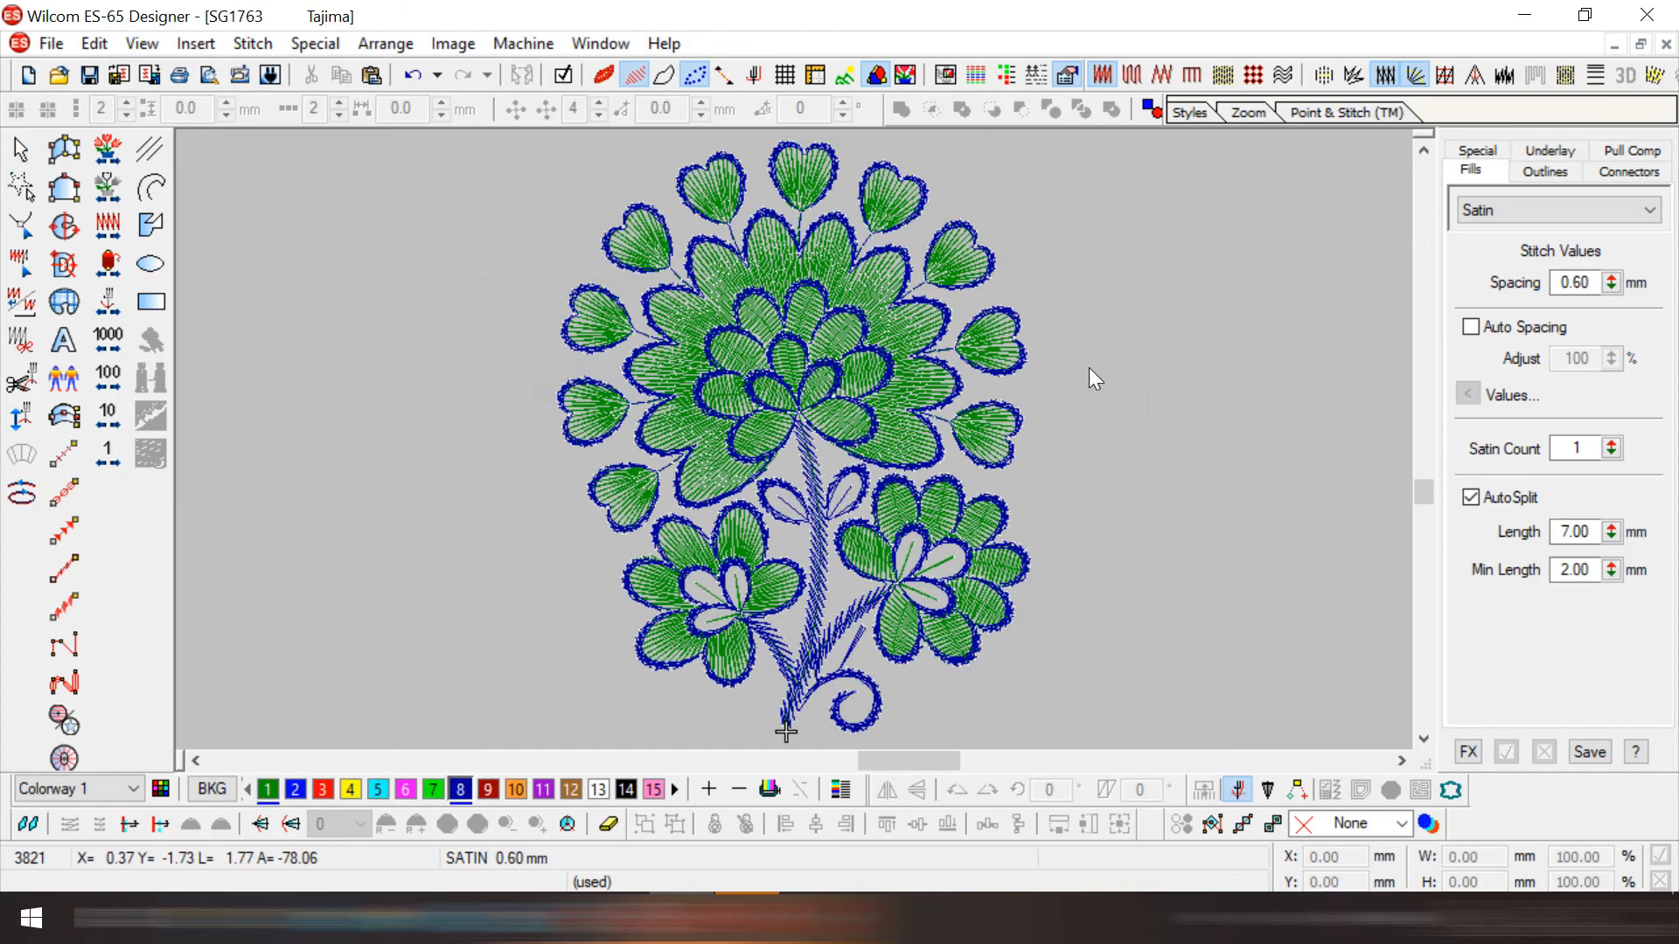